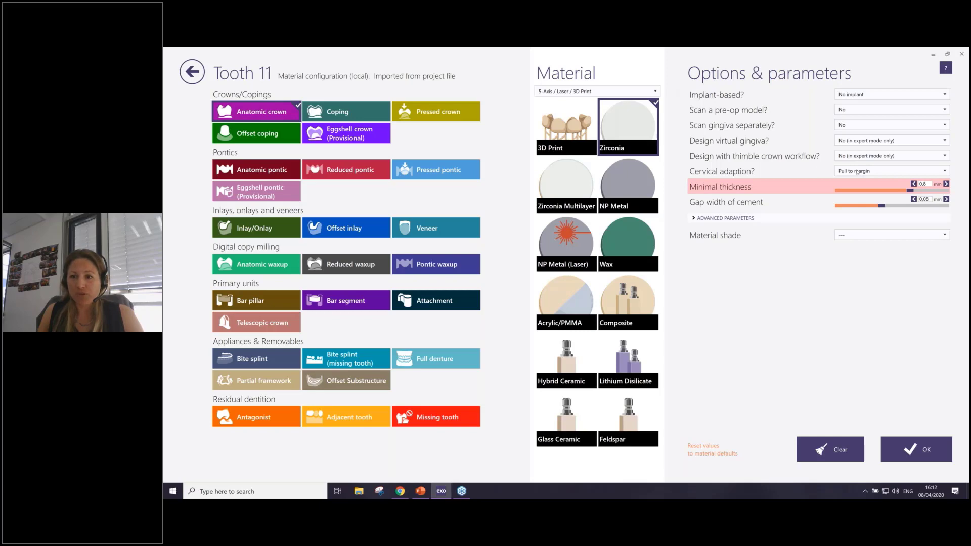
Compare the cervical adaption options of the anatomic crowns on teeth 11 and 21
left_click(199, 69)
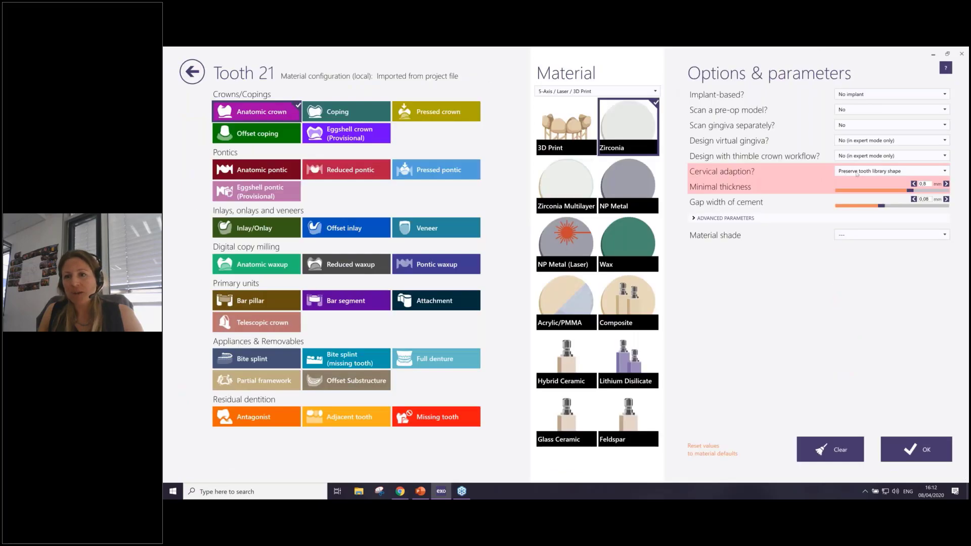
left_click(192, 71)
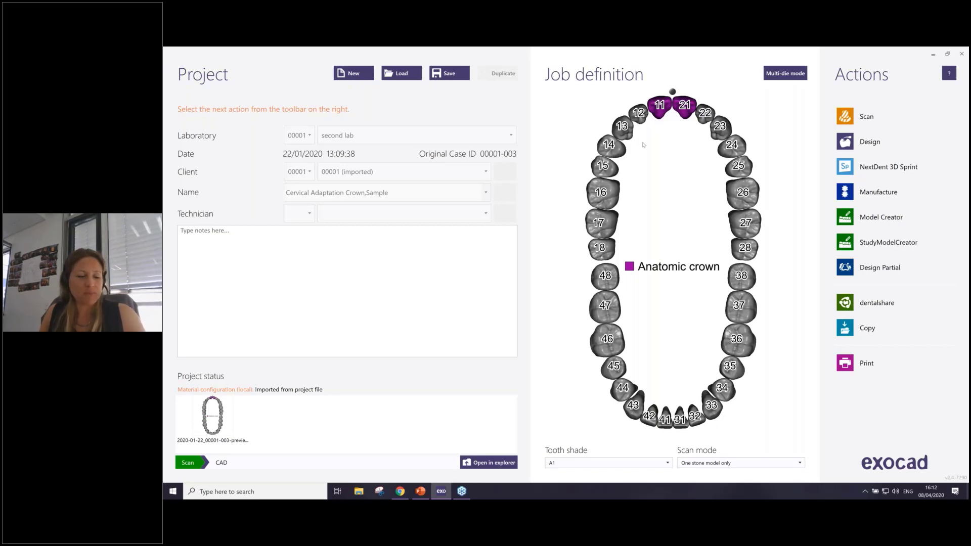
Mark teeth 12 and 25 as healthy adjacent teeth and copy tooth 21's anatomic crown definition to tooth 46
left_click(638, 112)
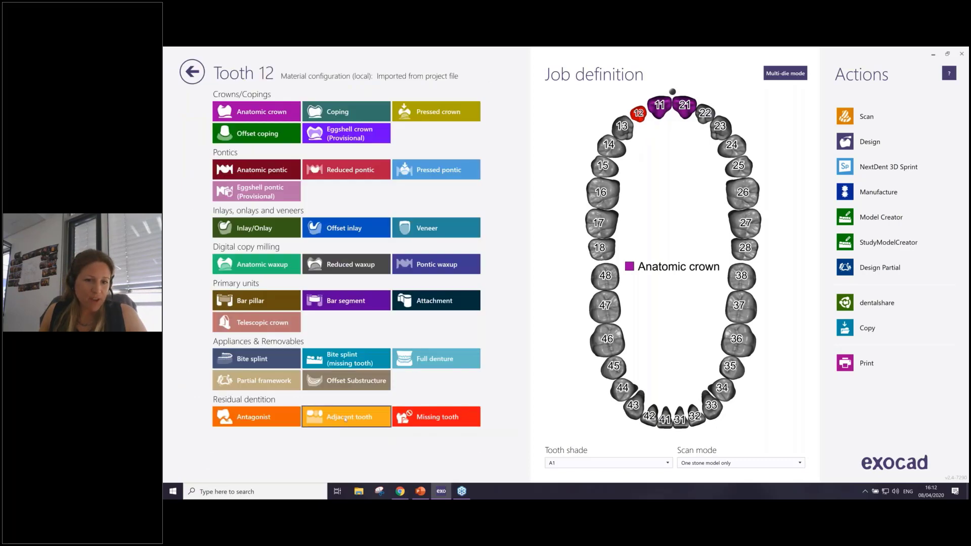
left_click(382, 422)
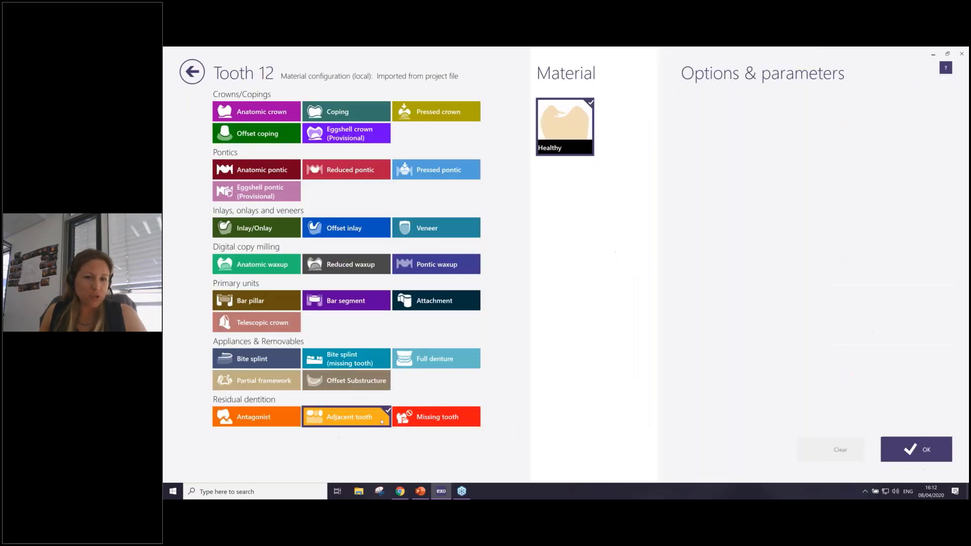
left_click(917, 450)
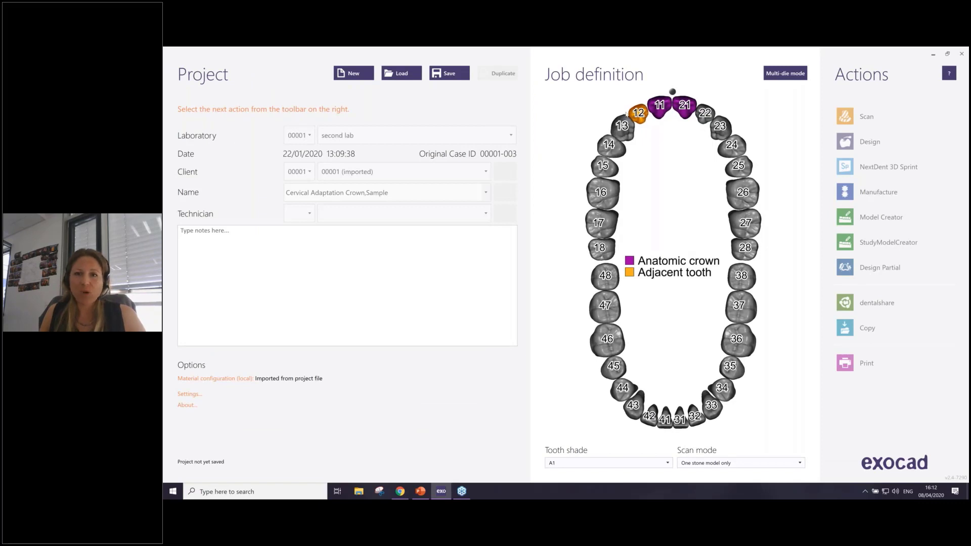
mouse_move(633, 120)
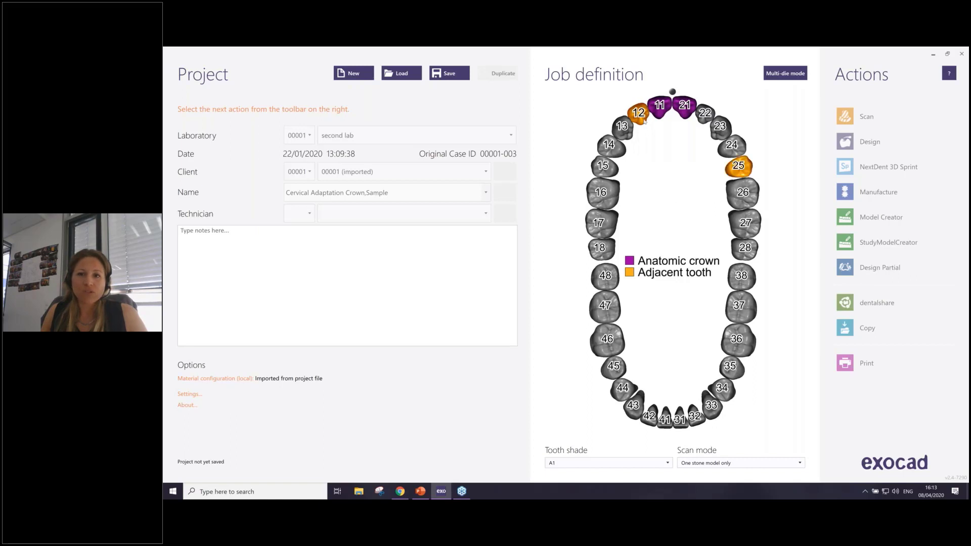
left_click(740, 166)
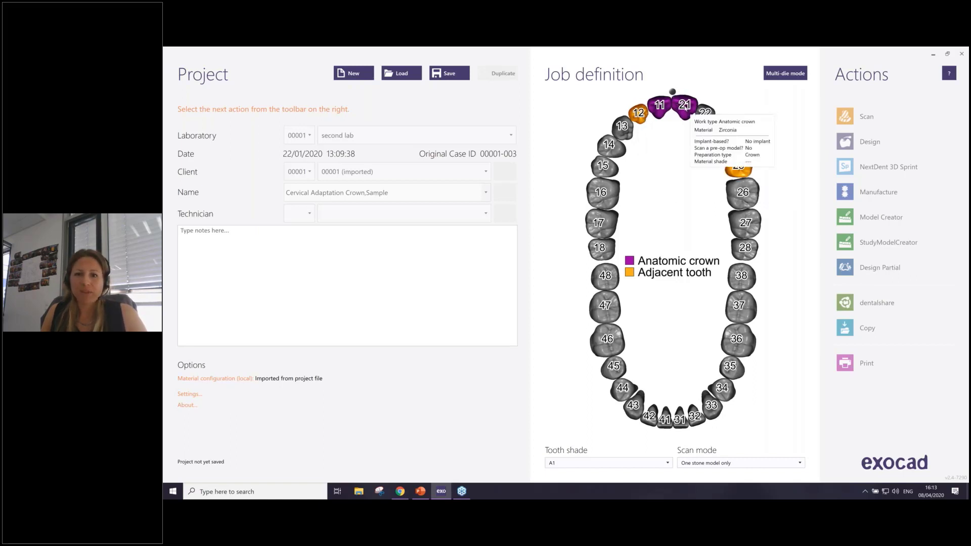
left_click(617, 341)
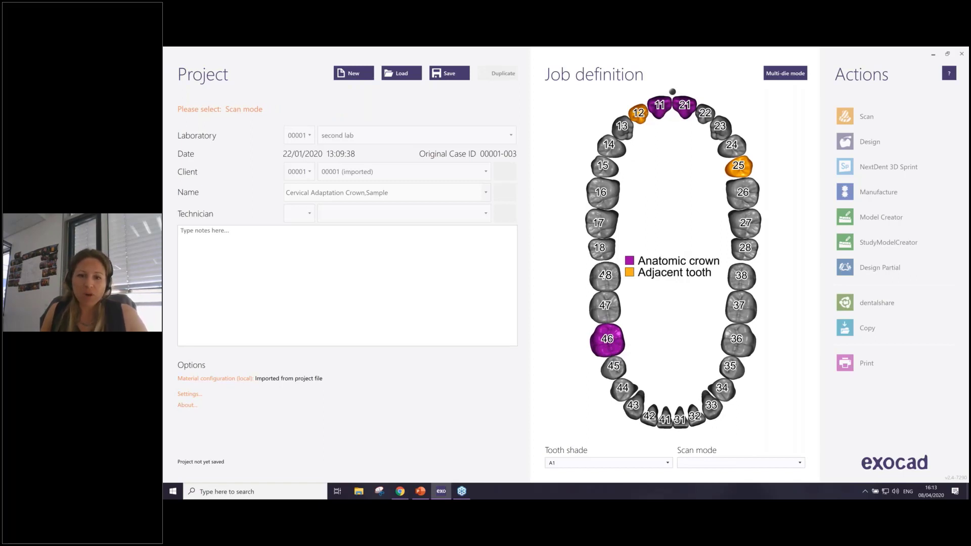
Clear the work definitions from teeth 46, 25 and 12
left_click(614, 348)
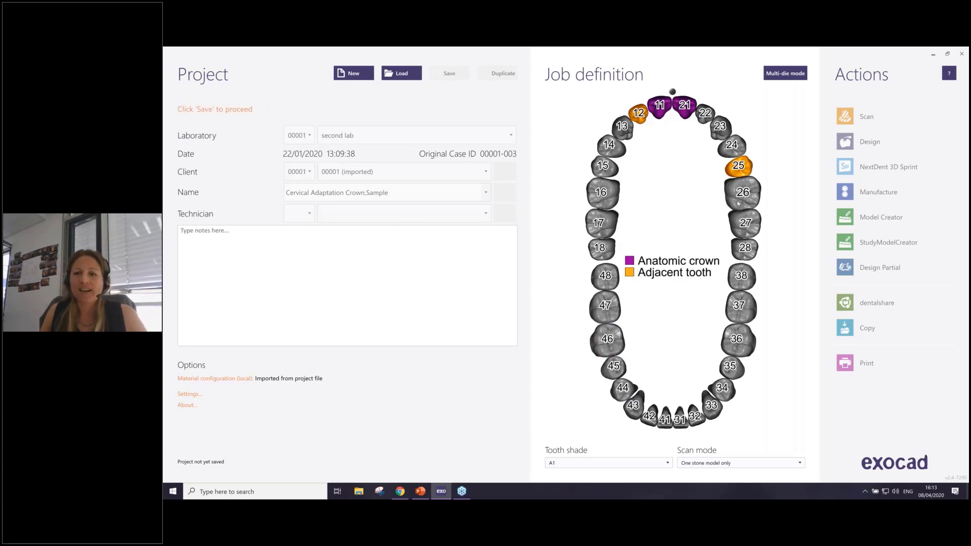
left_click(739, 165)
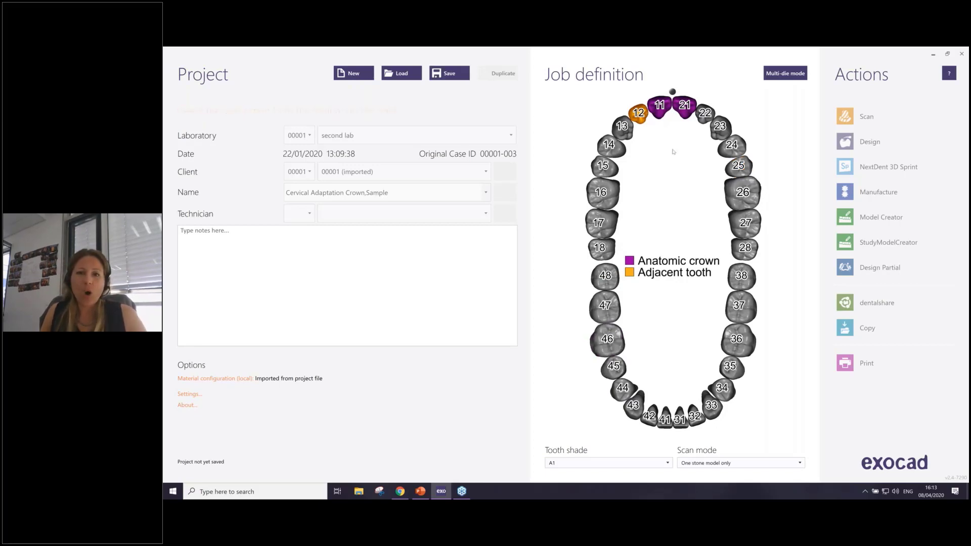
left_click(638, 116)
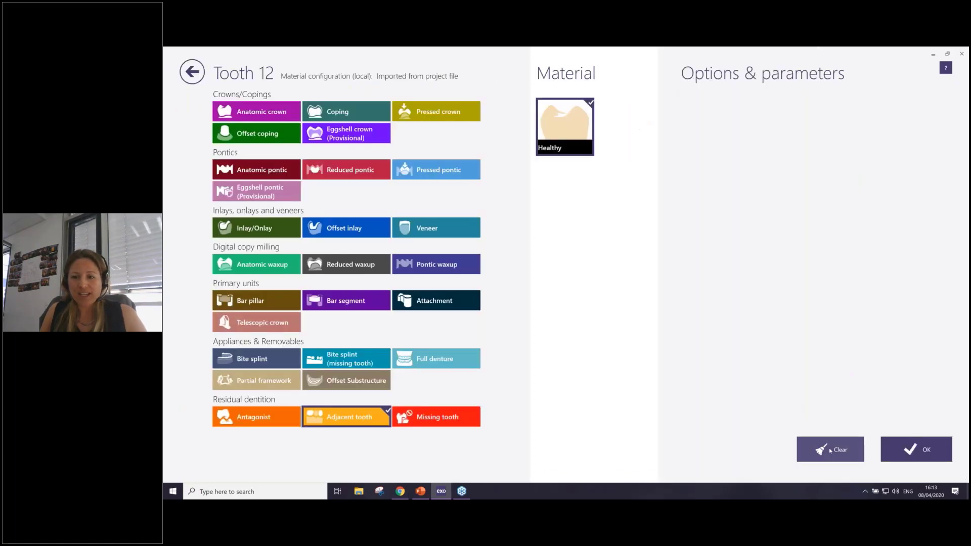
left_click(930, 450)
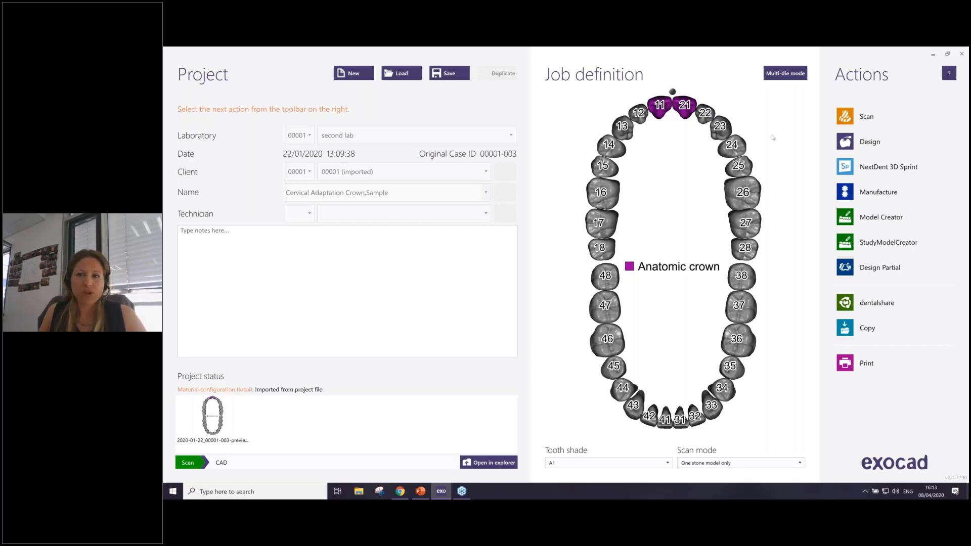
Start the design with the upper jaw STL scan and accept the occlusal view as the scan orientation
left_click(856, 136)
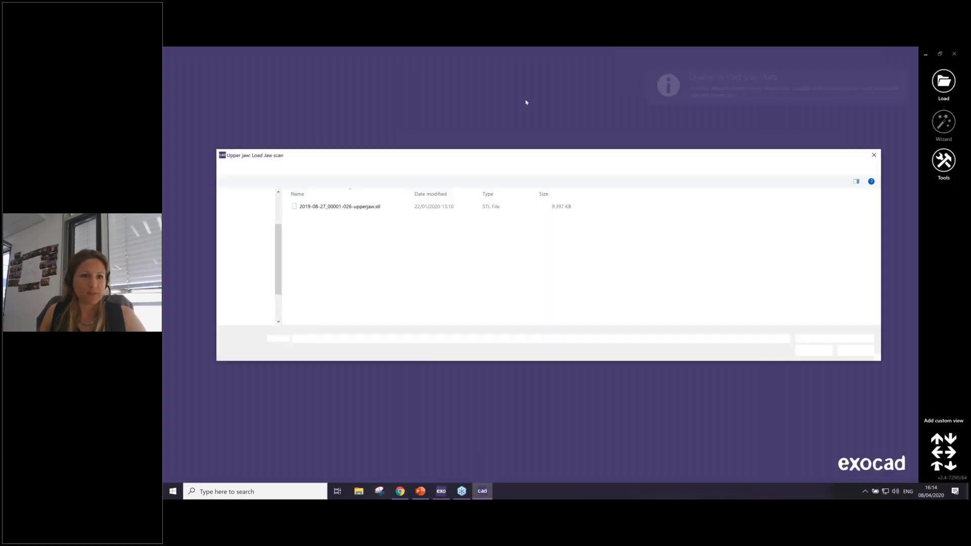
double_click(334, 207)
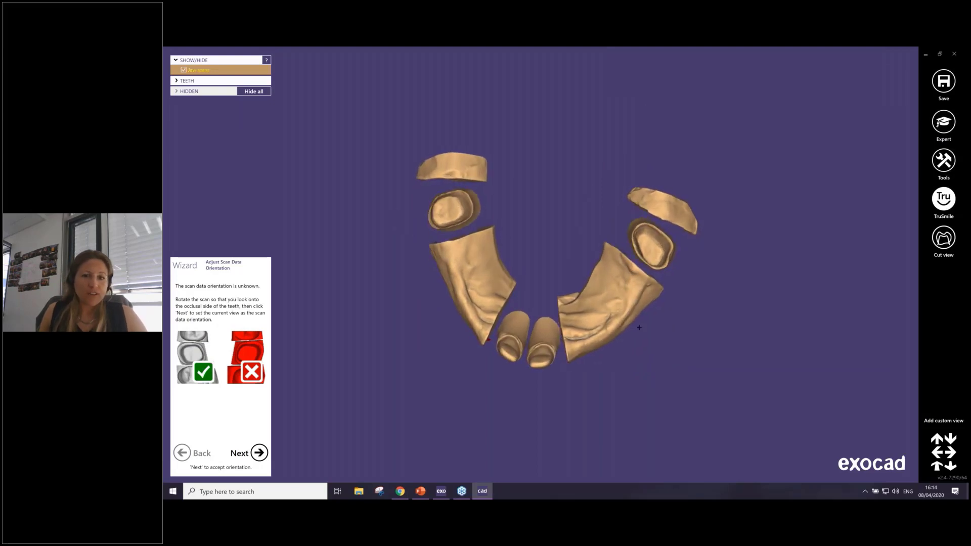
left_click(261, 455)
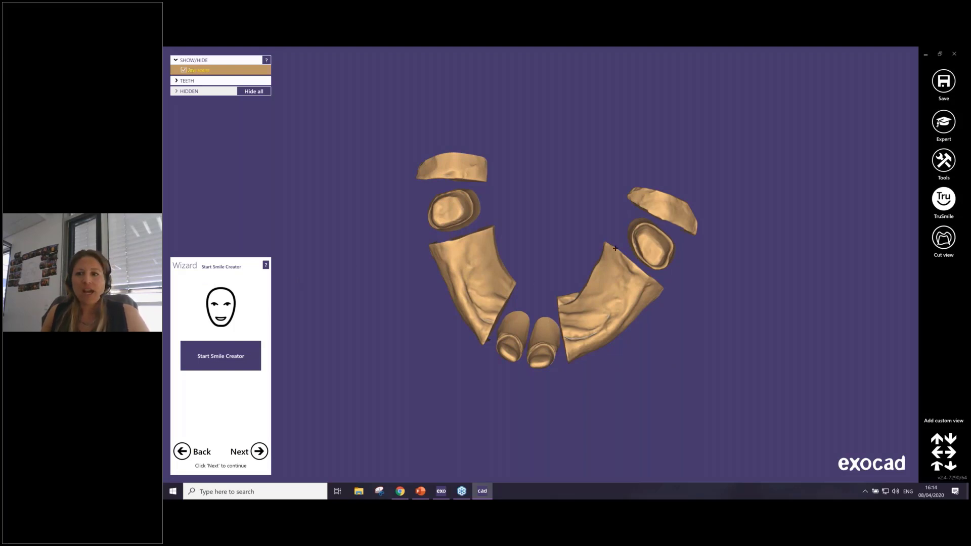
Check the "Smile Creator allow in wizard" option in the settings and close them without changes
left_click(944, 161)
left_click(837, 341)
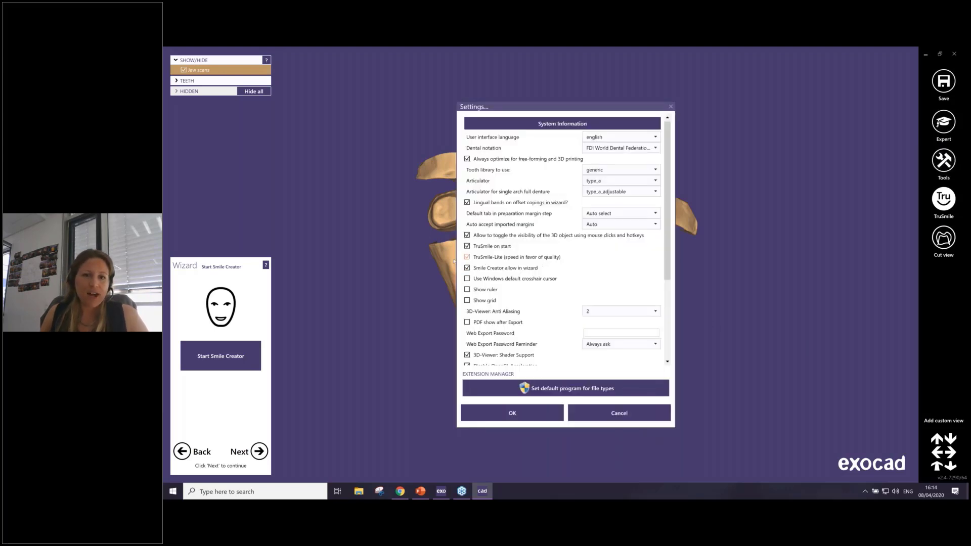
mouse_move(493, 269)
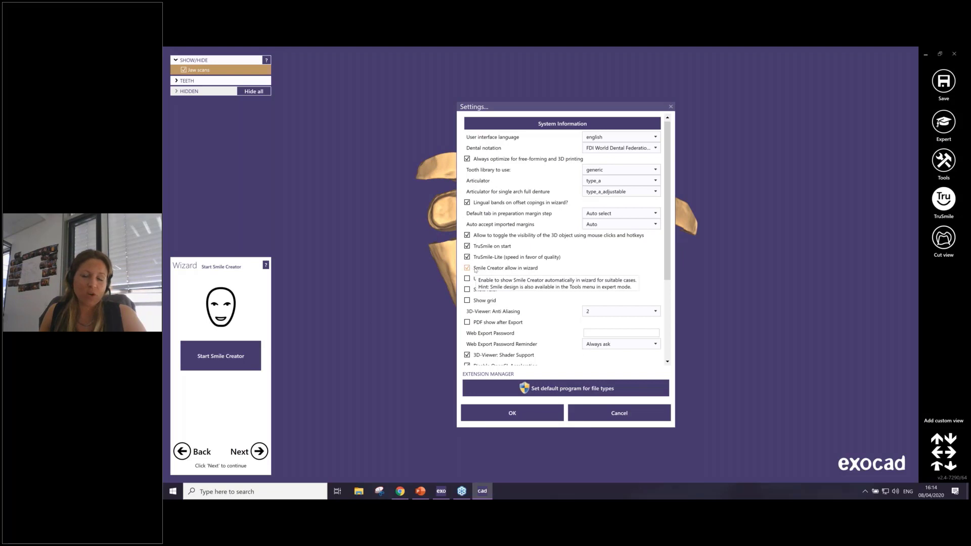
left_click(619, 413)
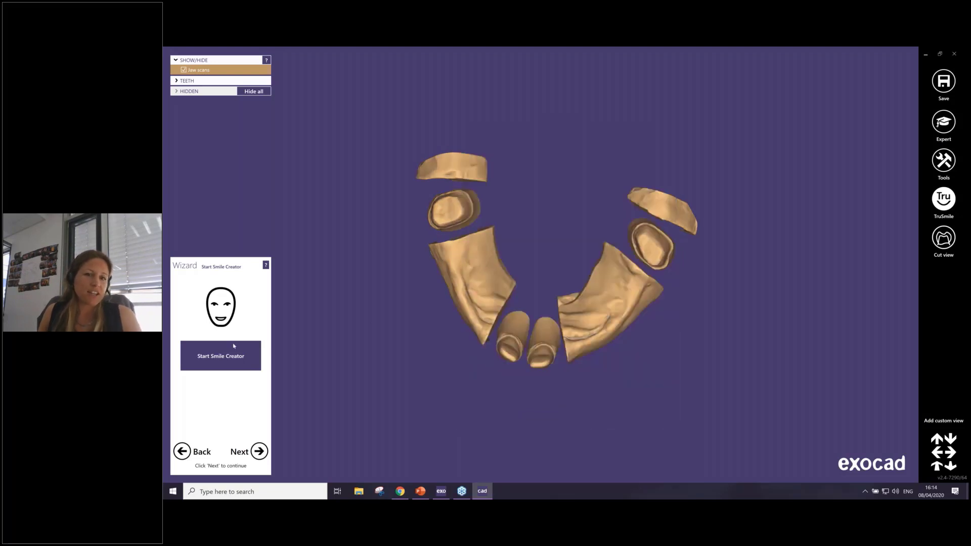
Skip Smile Creator and detect the preparation margin lines of teeth 11 and 21
left_click(259, 451)
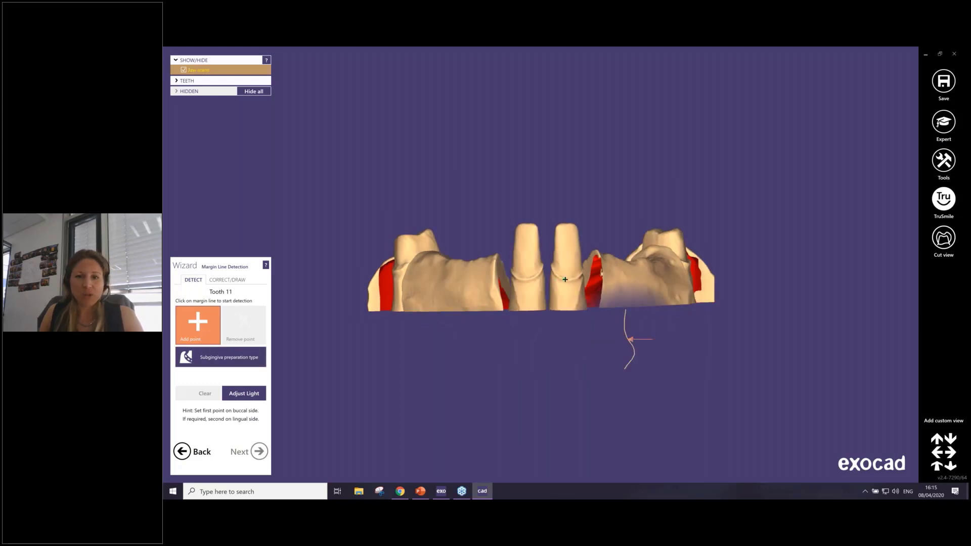
left_click(566, 279)
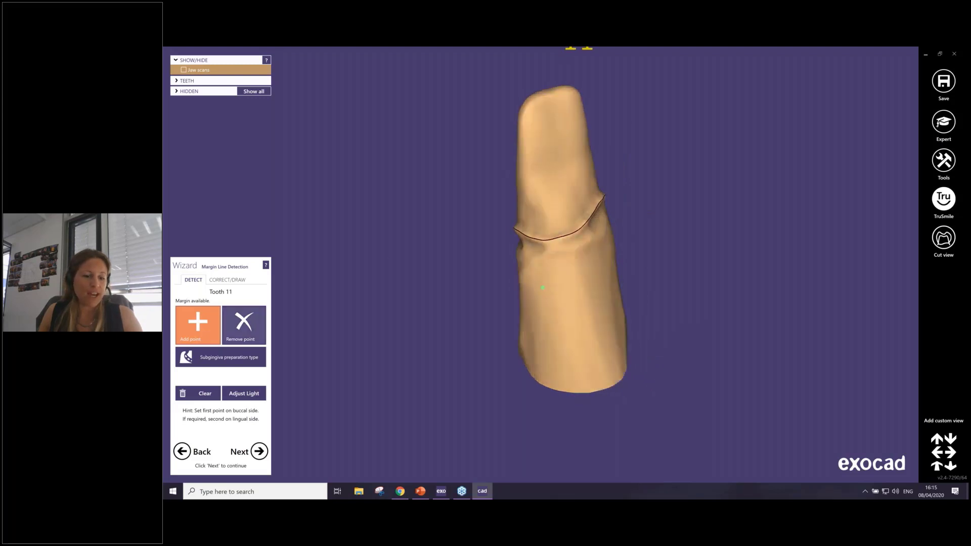
left_click(259, 451)
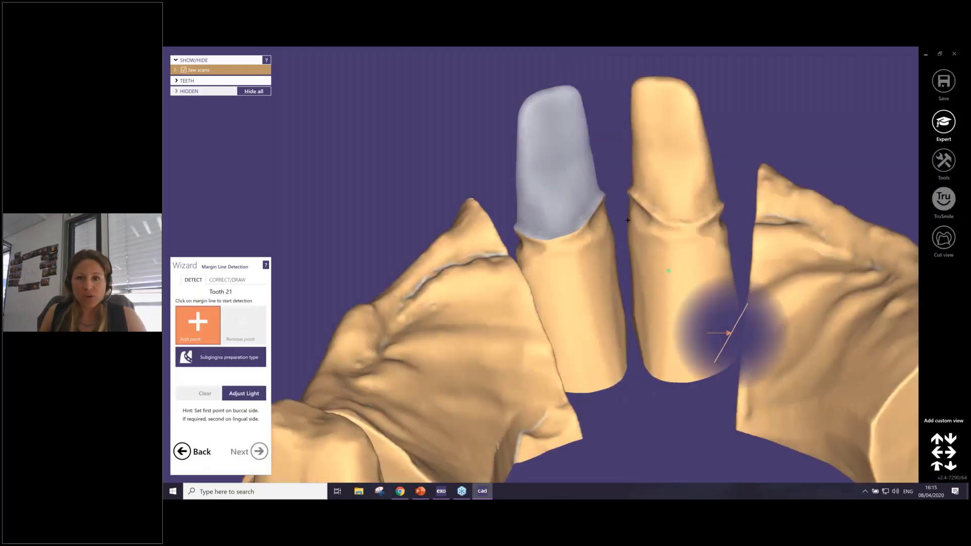
left_click(642, 205)
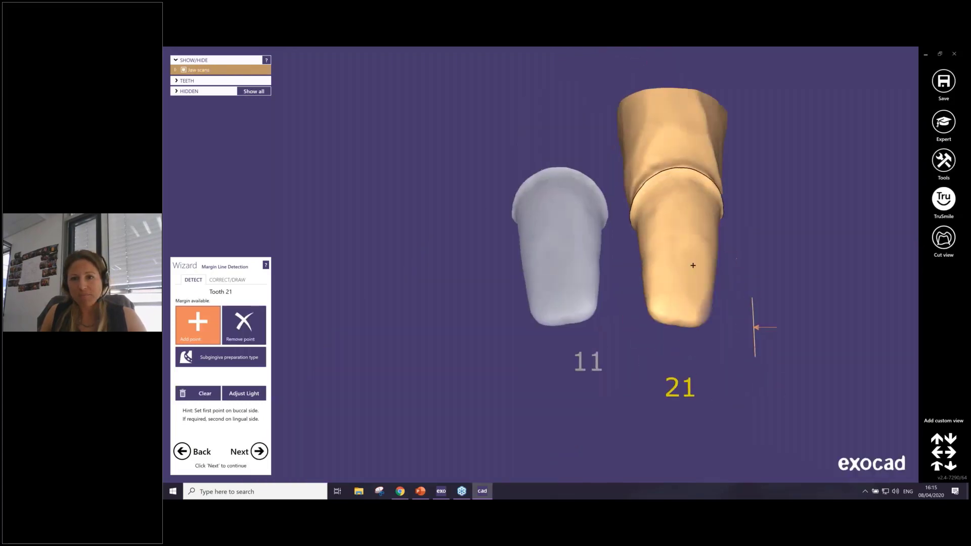
Correct the margin line of tooth 21 by moving a control point, and accept the margins
left_click(224, 278)
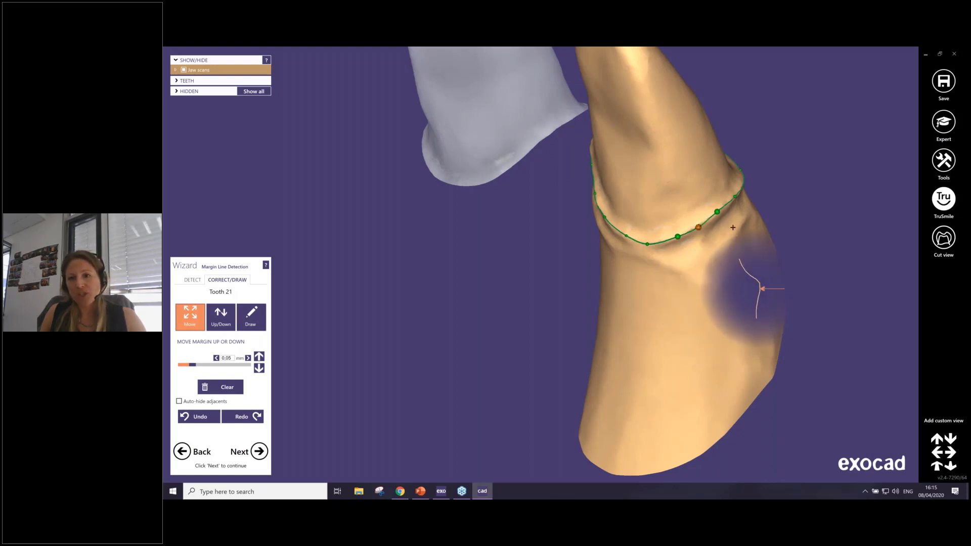
right_click_drag(732, 227, 729, 221)
left_click_drag(688, 223, 645, 229)
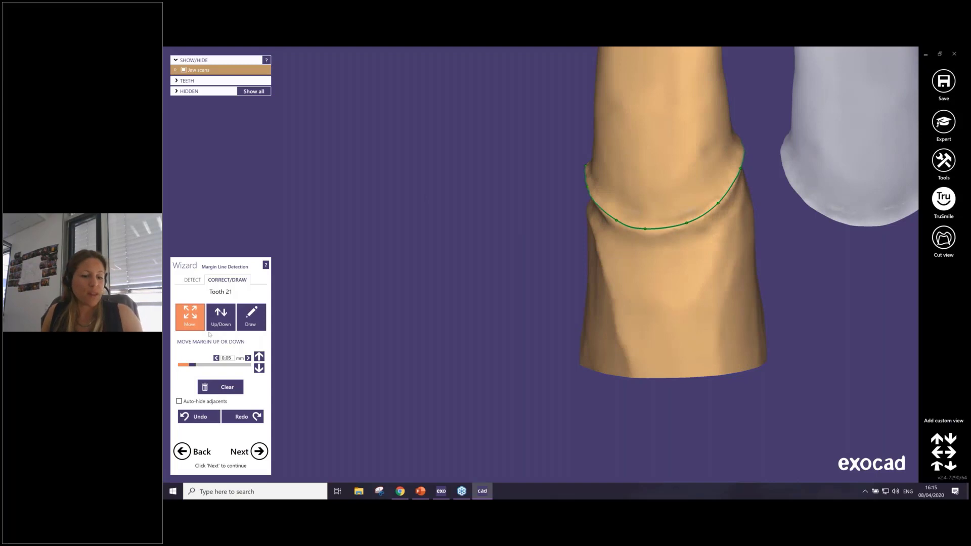
left_click(254, 452)
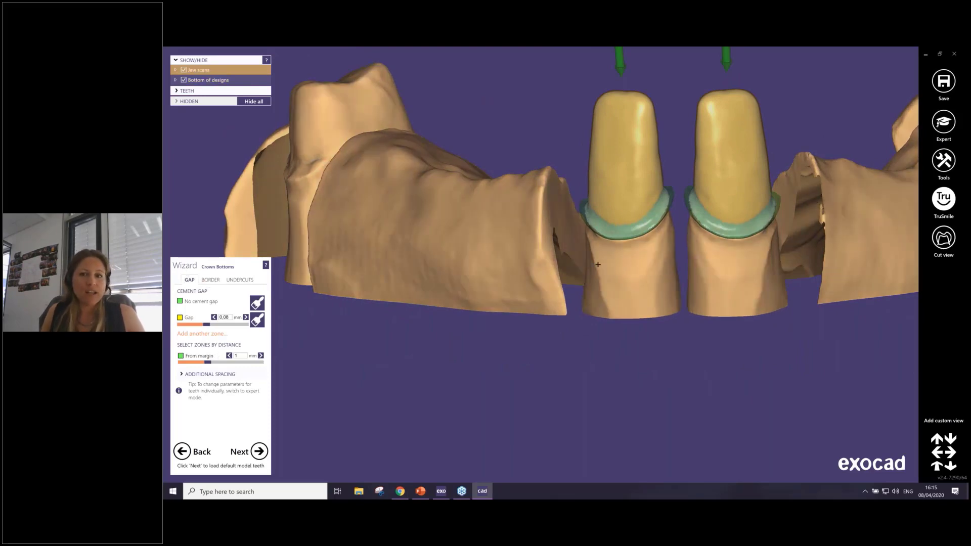
Add another cement gap zone to the crown bottoms and set its gap to 0.1 mm
right_click_drag(598, 264, 552, 216)
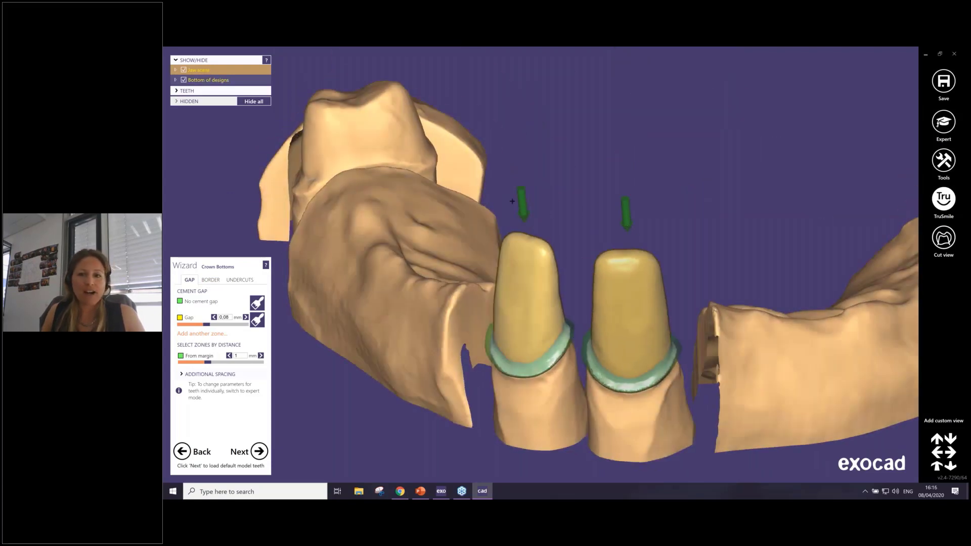
right_click_drag(606, 318, 568, 262)
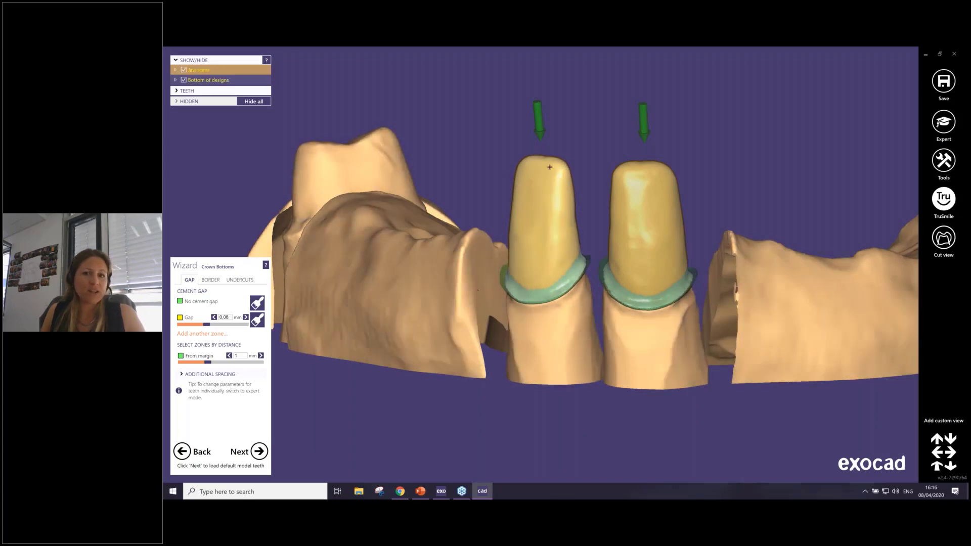
left_click(195, 334)
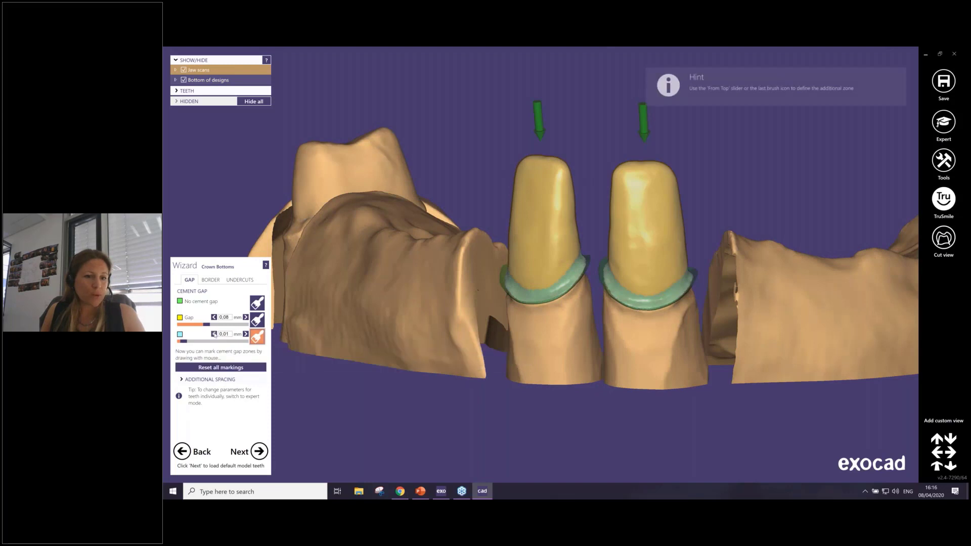
left_click(218, 335)
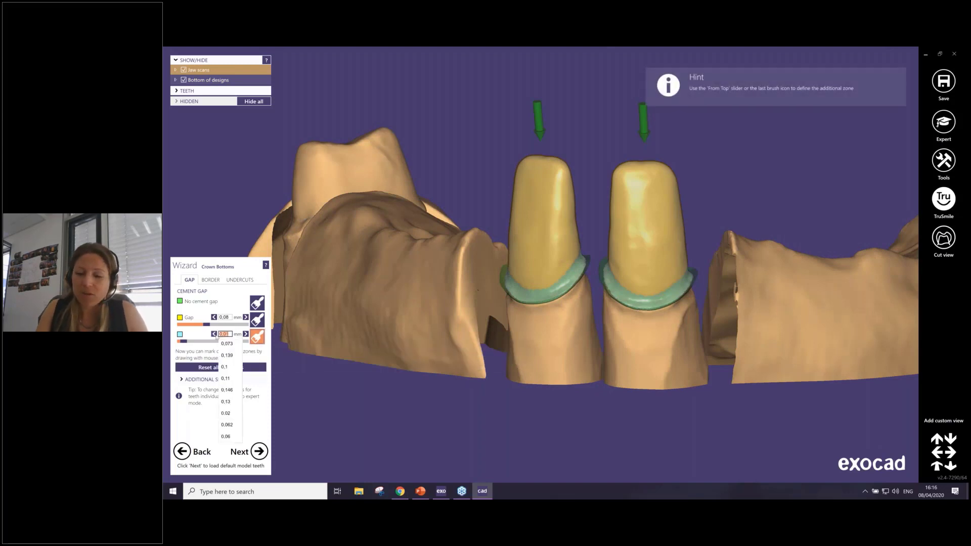
type("0")
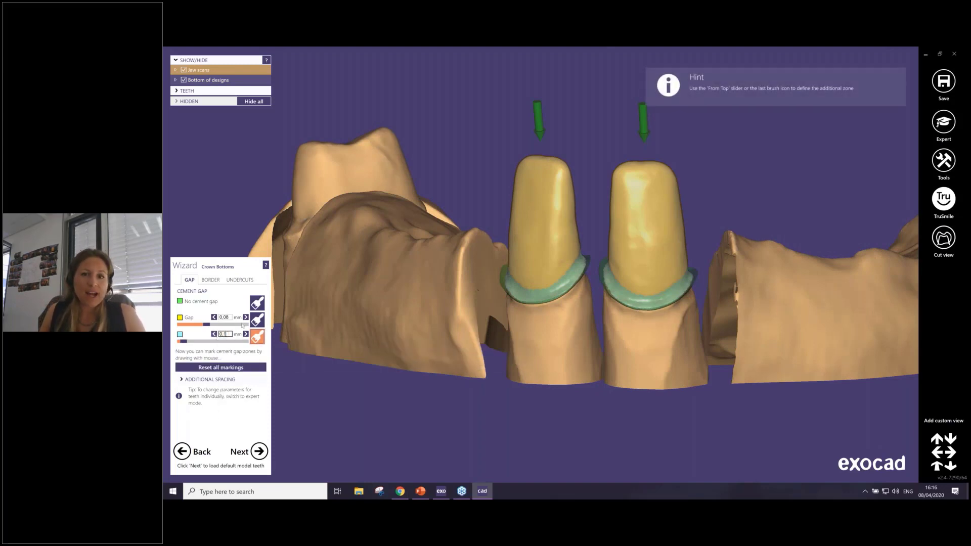
Paint the additional cement gap zone onto the incisal tips of preparations 11 and 21
right_click_drag(506, 228, 551, 313)
mouse_move(551, 317)
left_mouse_down()
mouse_move(681, 354)
mouse_move(647, 349)
mouse_move(687, 345)
left_mouse_up()
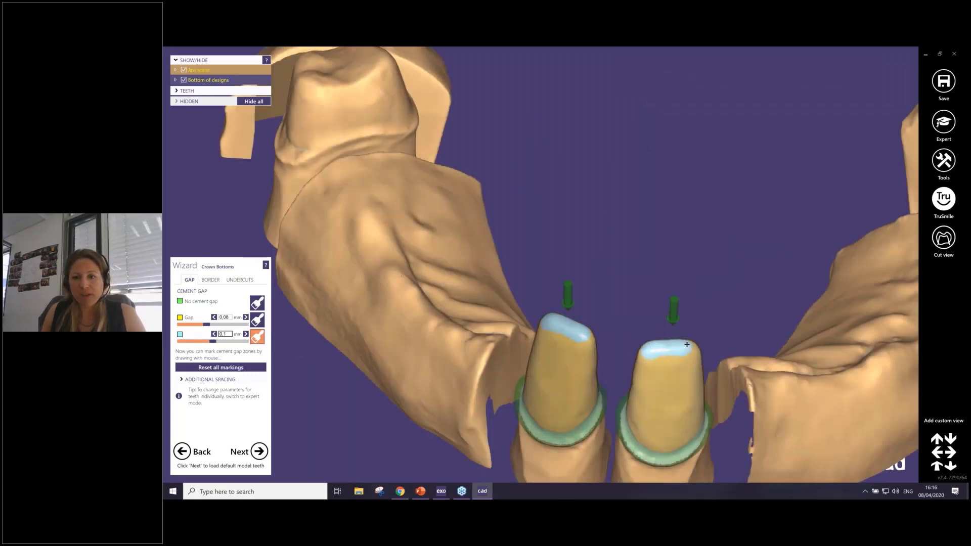
left_click(696, 374)
right_click_drag(695, 375, 648, 275)
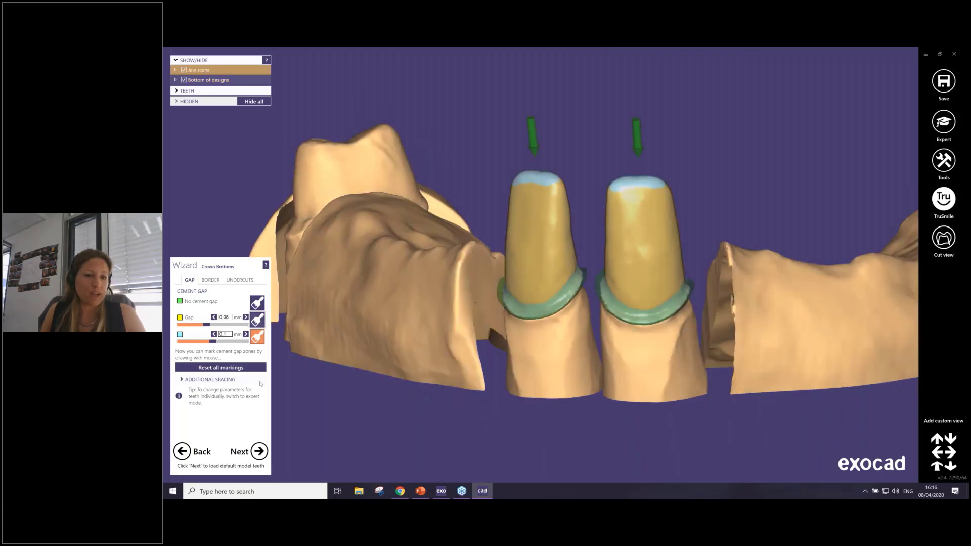
Review the crown border and undercut parameters, and load the default model teeth for placement
left_click(217, 281)
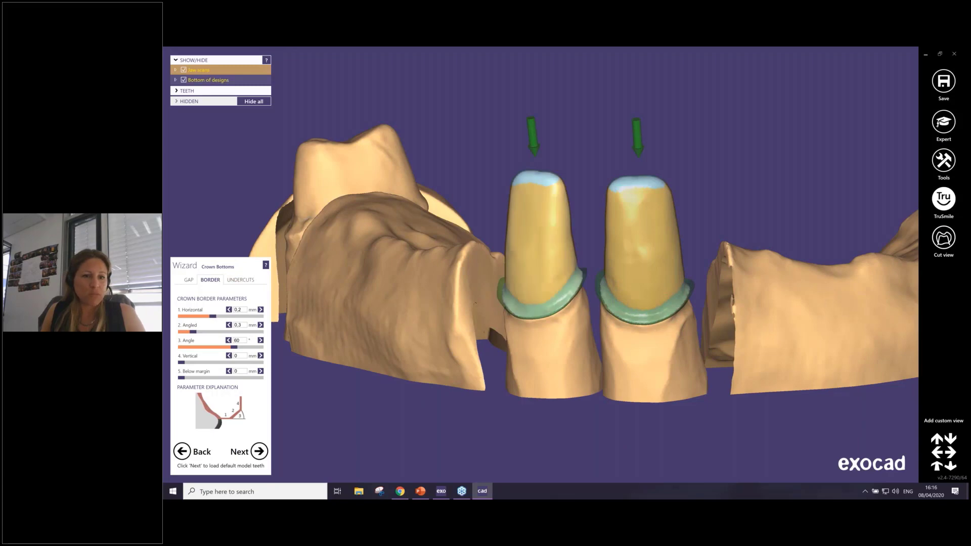
left_click(241, 281)
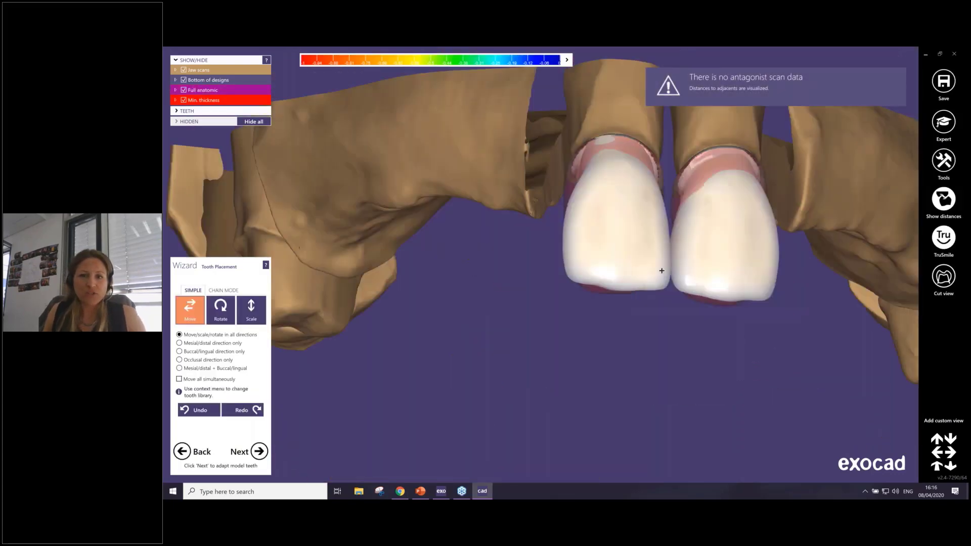
scroll(662, 270, "down", 3)
right_click_drag(663, 271, 499, 321)
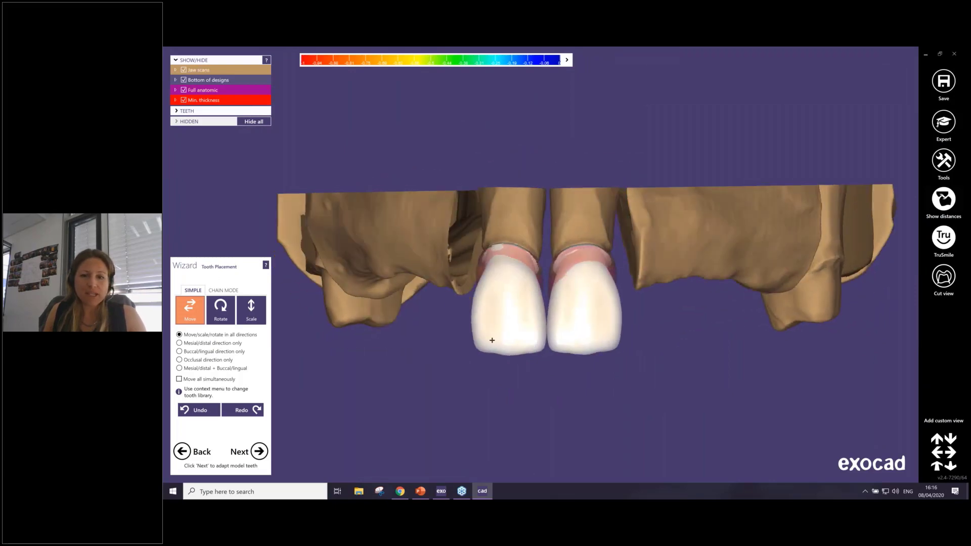
Nudge tooth 11, and preview the e-xofan and psarris tooth libraries as custom model teeth for 11 and 21
left_click_drag(492, 340, 489, 340)
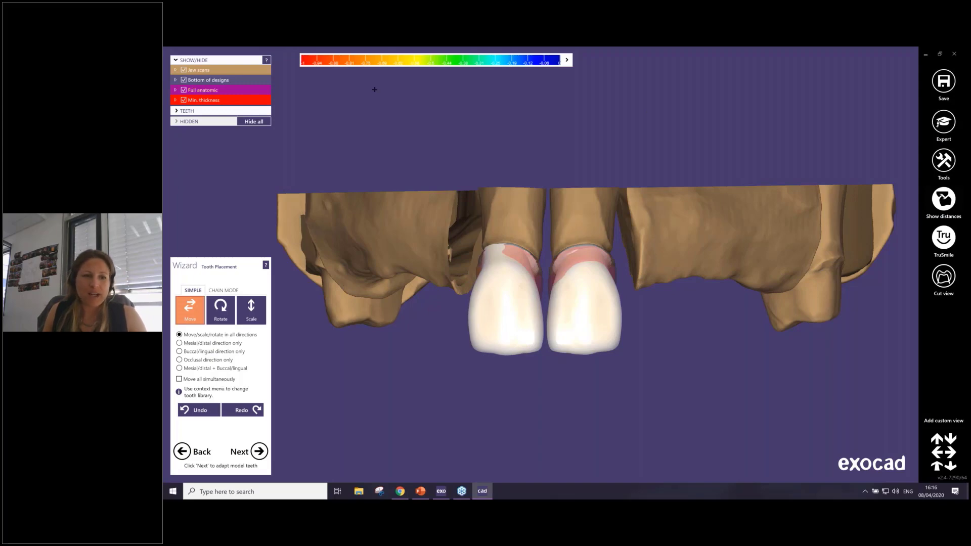
right_click(482, 101)
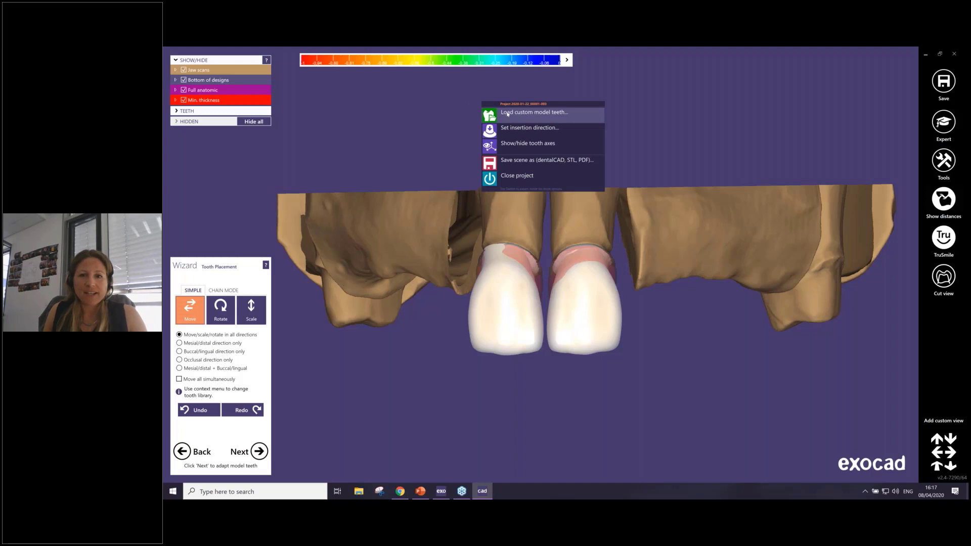
left_click(535, 116)
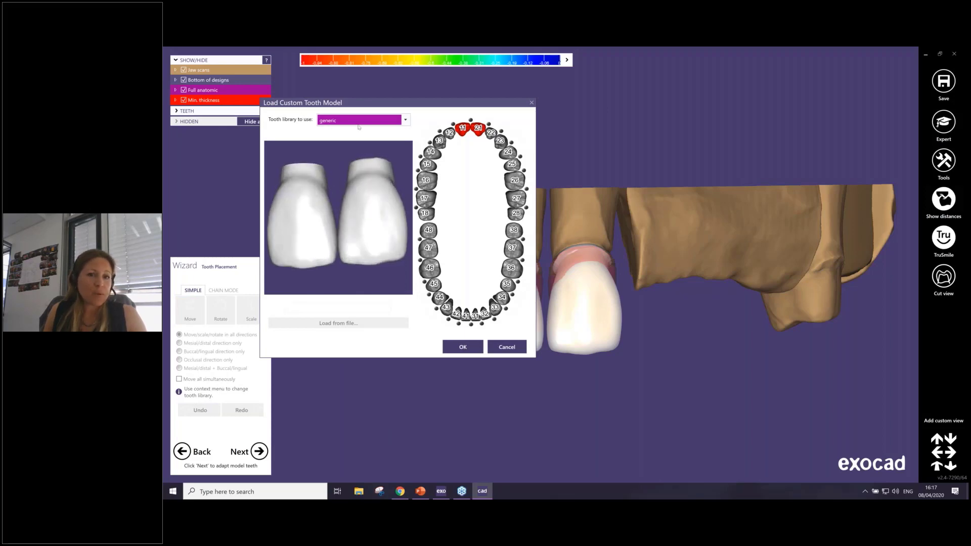
left_click(405, 121)
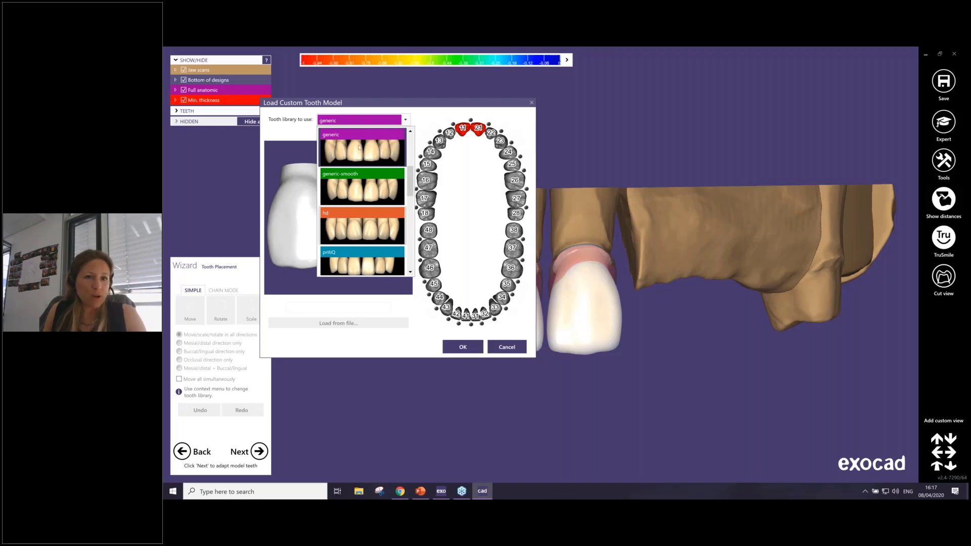
scroll(361, 154, "down", 1)
scroll(362, 155, "up", 3)
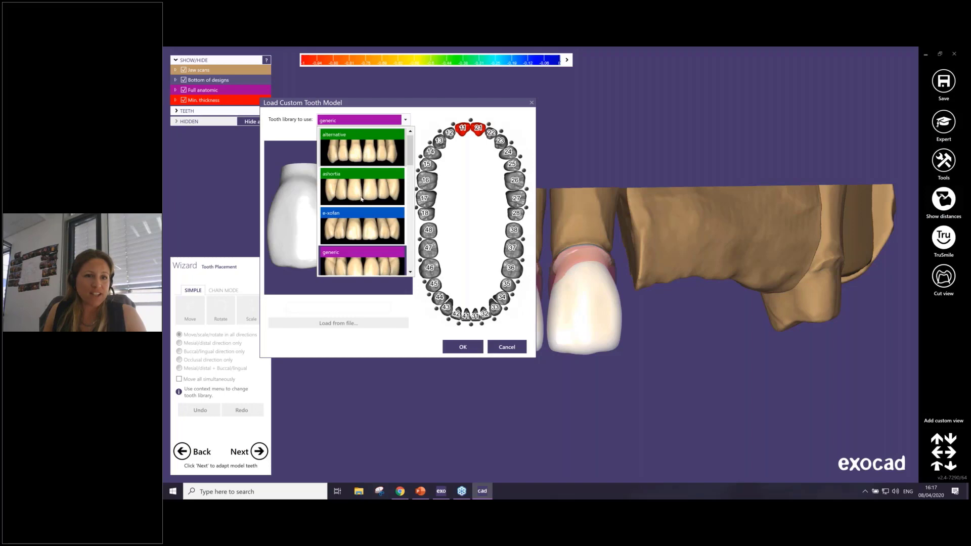
left_click(353, 231)
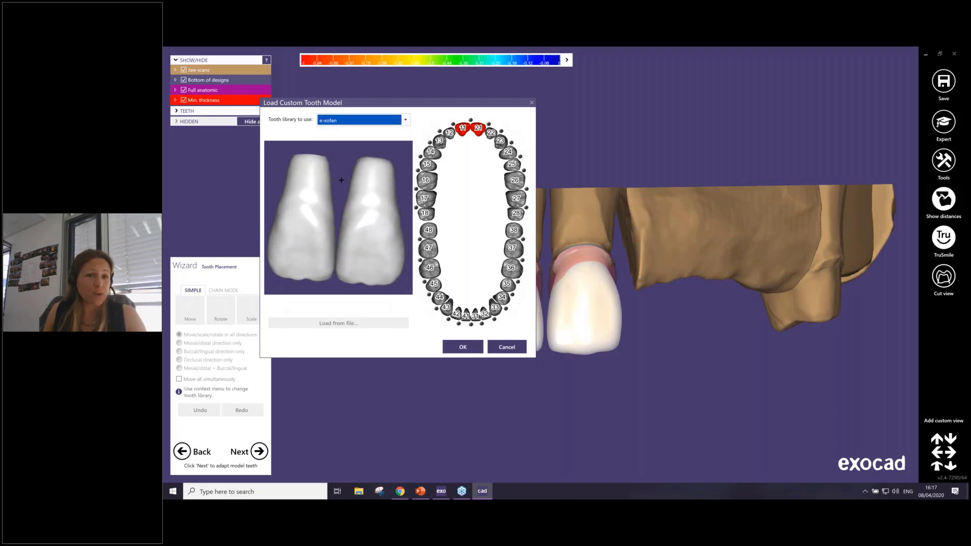
left_click(405, 121)
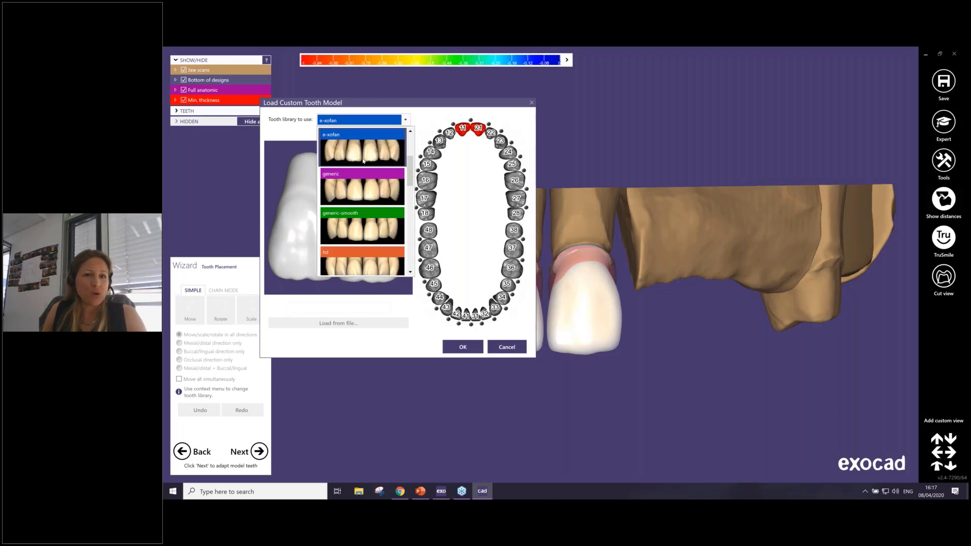
scroll(356, 238, "down", 3)
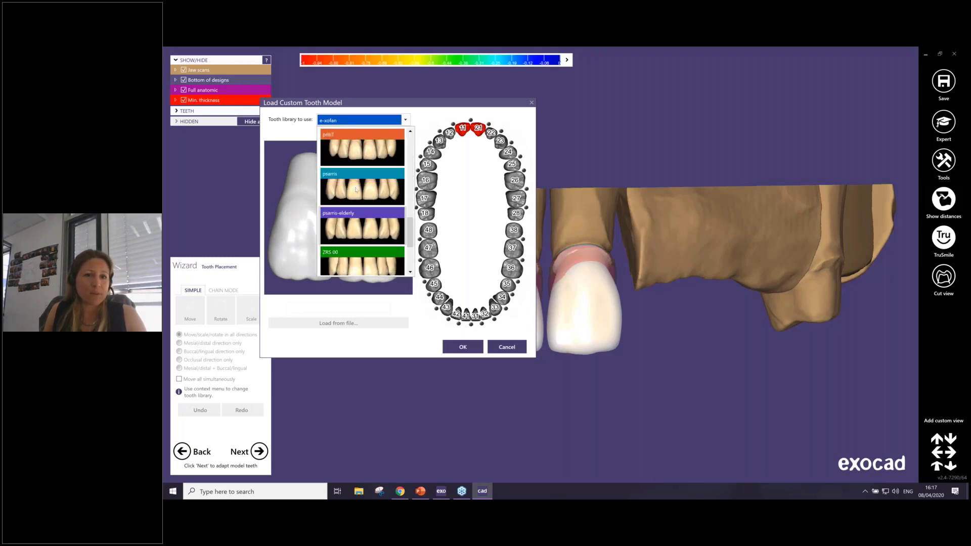
left_click(356, 189)
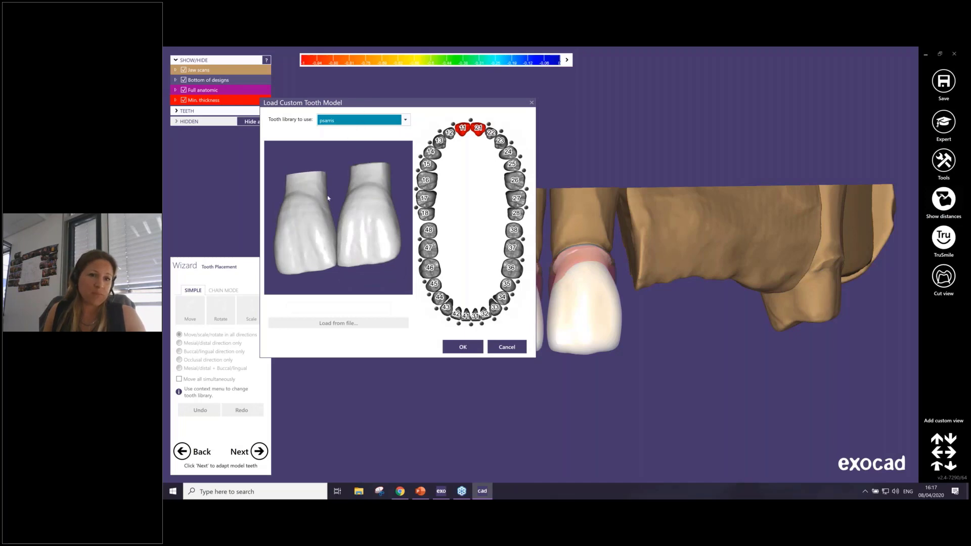
Load the psarris-elderly library as custom model teeth for 11 and 21, discarding the previous tooth designs
left_click(360, 120)
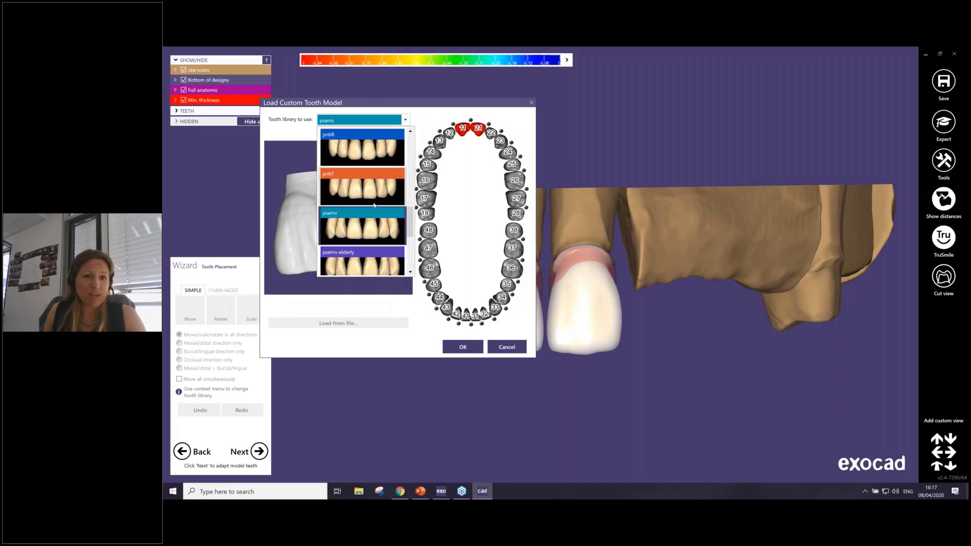
scroll(375, 205, "up", 1)
scroll(354, 155, "down", 4)
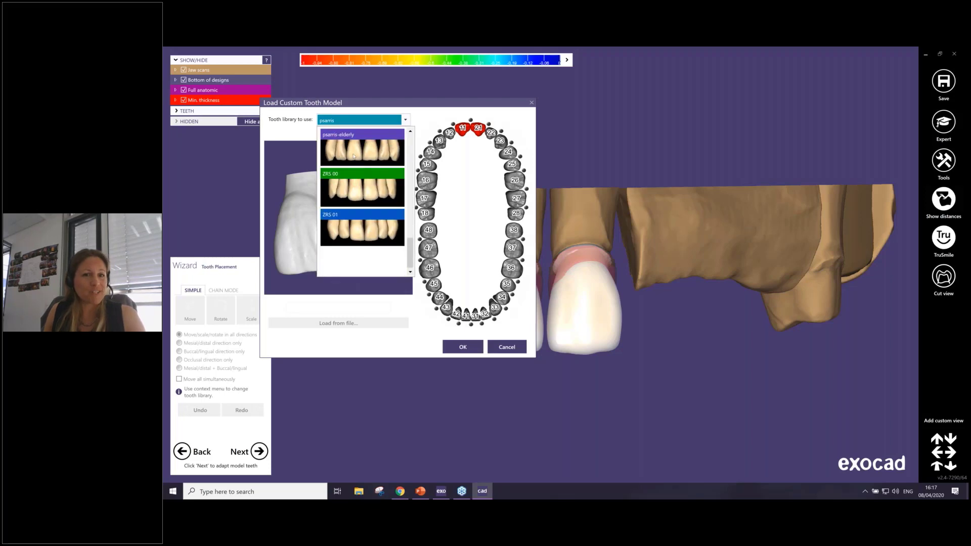
left_click(353, 155)
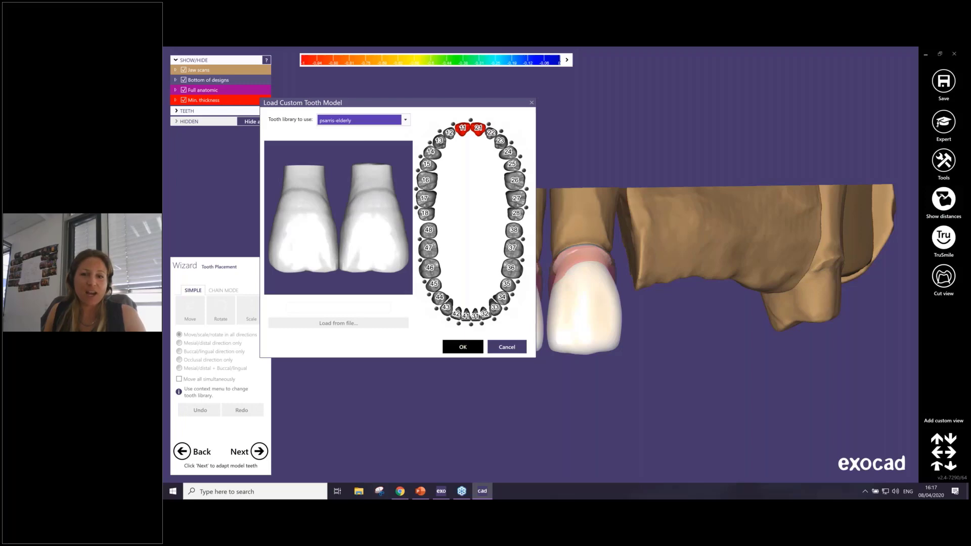
left_click(463, 347)
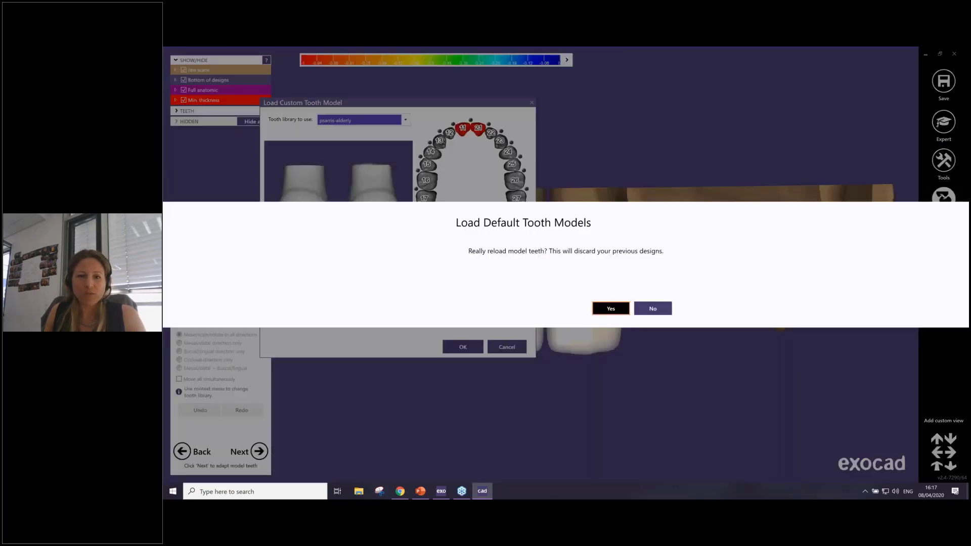
left_click(611, 309)
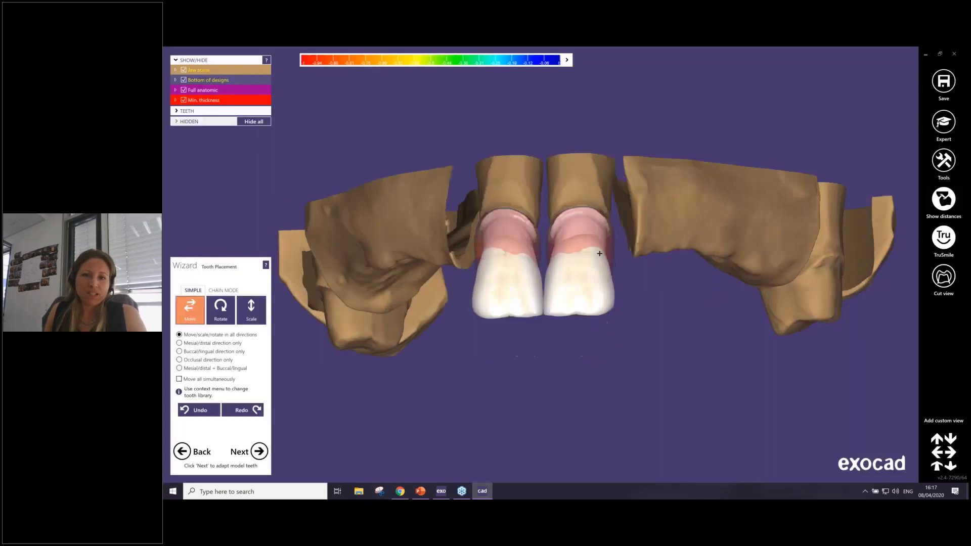
Move model teeth 11 and 21 over their preparations in the front view
right_click_drag(599, 254, 588, 229)
left_click_drag(523, 347, 512, 348)
left_click_drag(601, 350, 538, 363)
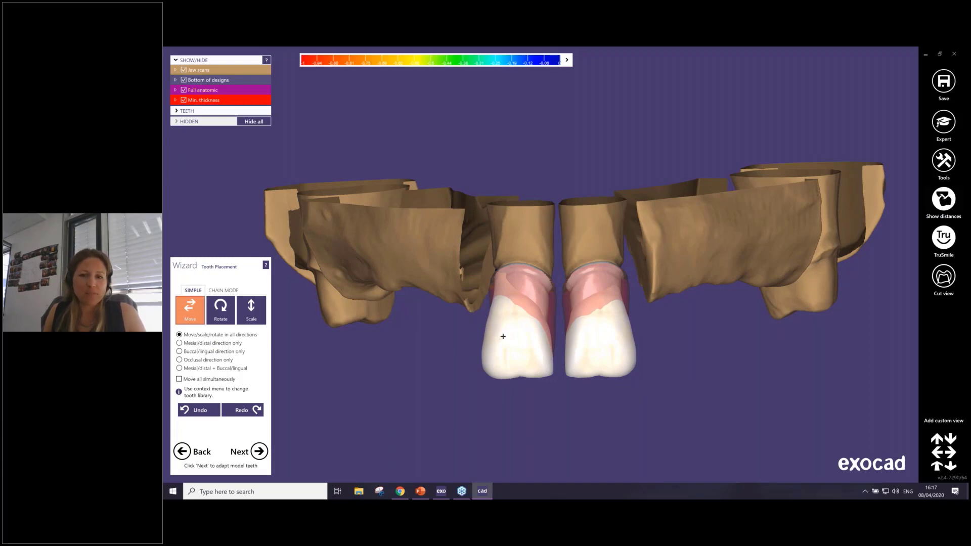
right_click_drag(503, 337, 505, 327)
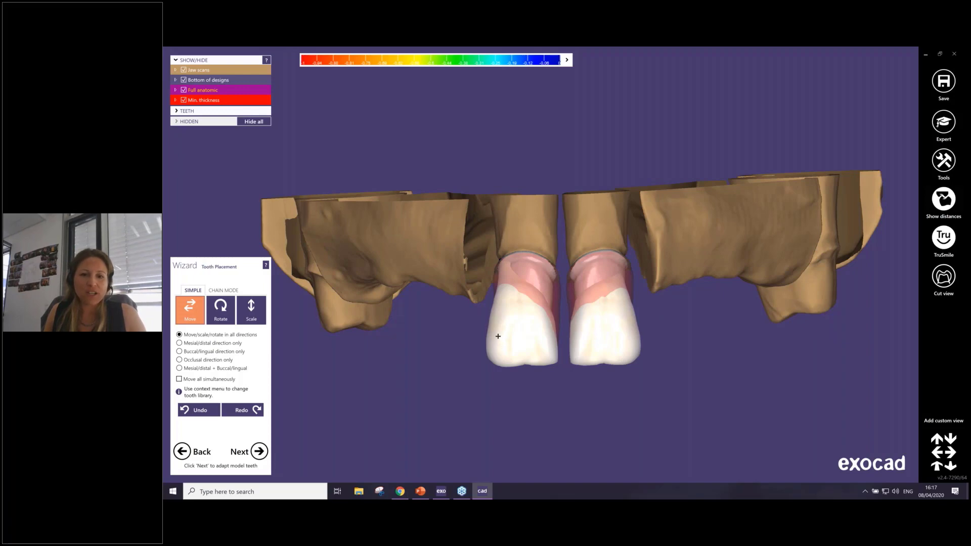
Enlarge model teeth 11 and 21 and fine-tune the position of tooth 21
left_click_drag(498, 336, 496, 339, "shift")
left_click_drag(629, 332, 629, 331, "shift")
mouse_move(511, 345)
left_mouse_down("shift")
mouse_move(530, 356)
mouse_move(530, 342)
left_mouse_up("shift")
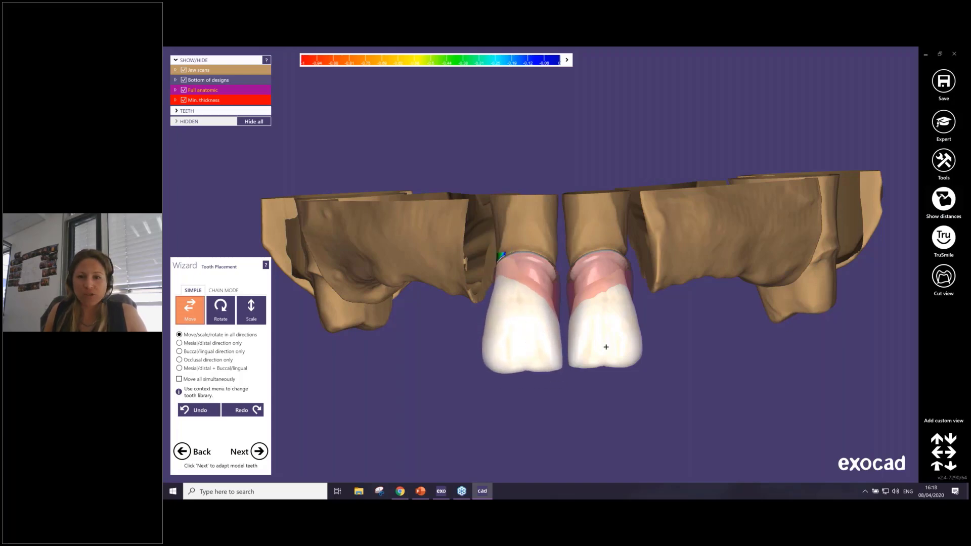
left_click_drag(606, 347, 607, 346, "shift")
mouse_move(607, 346)
left_mouse_down()
mouse_move(598, 339)
mouse_move(605, 353)
left_mouse_up()
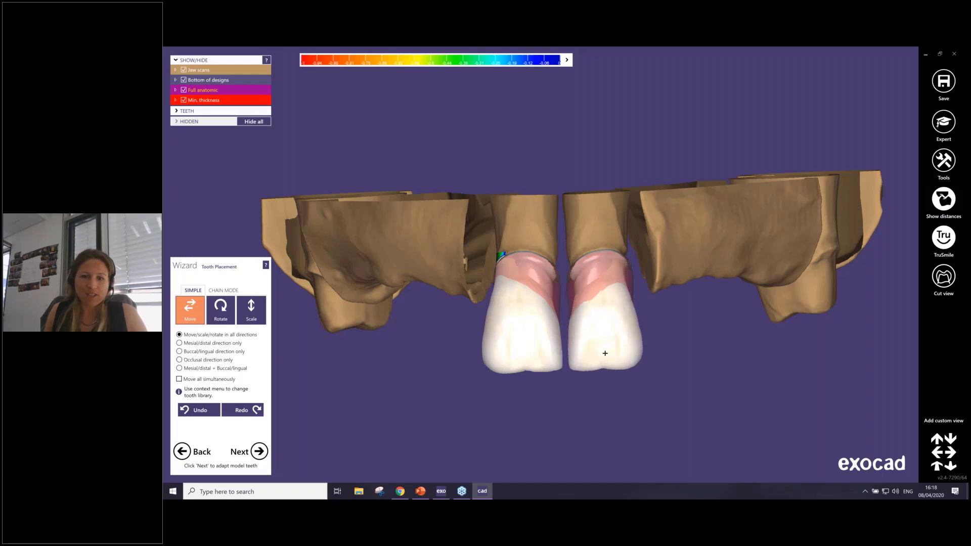
Align model teeth 11 and 21 with the curve of the arch from the incisal view
right_click_drag(617, 320, 590, 377)
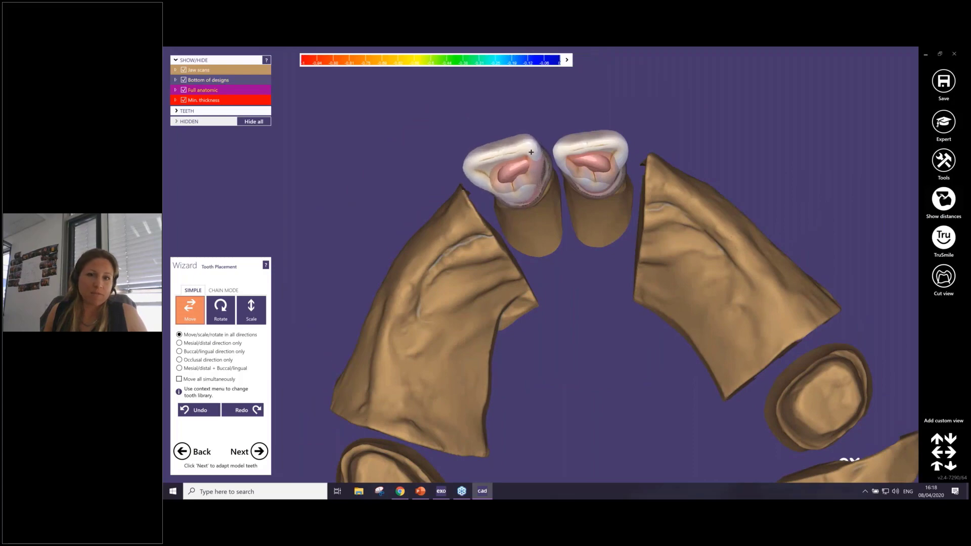
left_click_drag(532, 150, 536, 154)
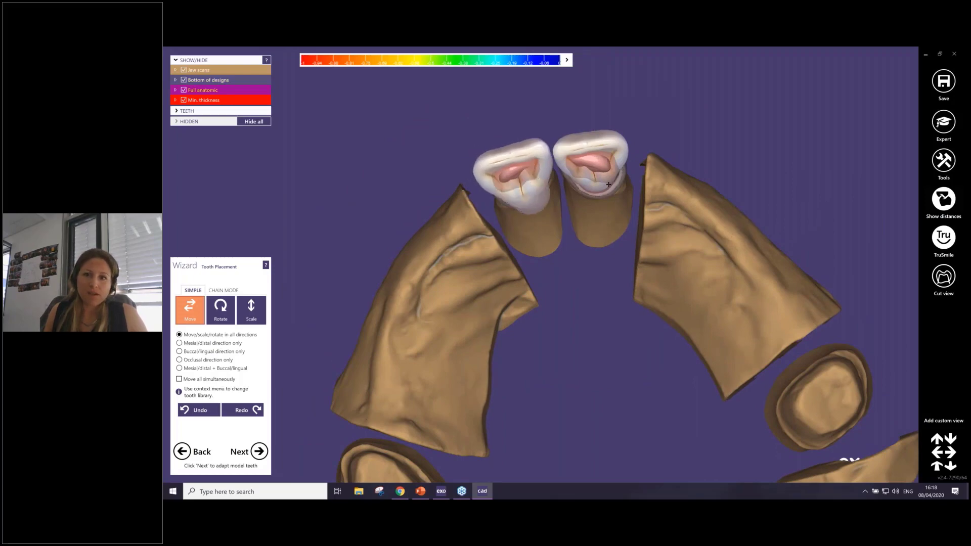
left_click_drag(618, 146, 600, 156, "ctrl")
Reposition teeth 21 and 11 symmetrically about the midline from the front, and accept the tooth placement
right_click_drag(596, 163, 551, 151)
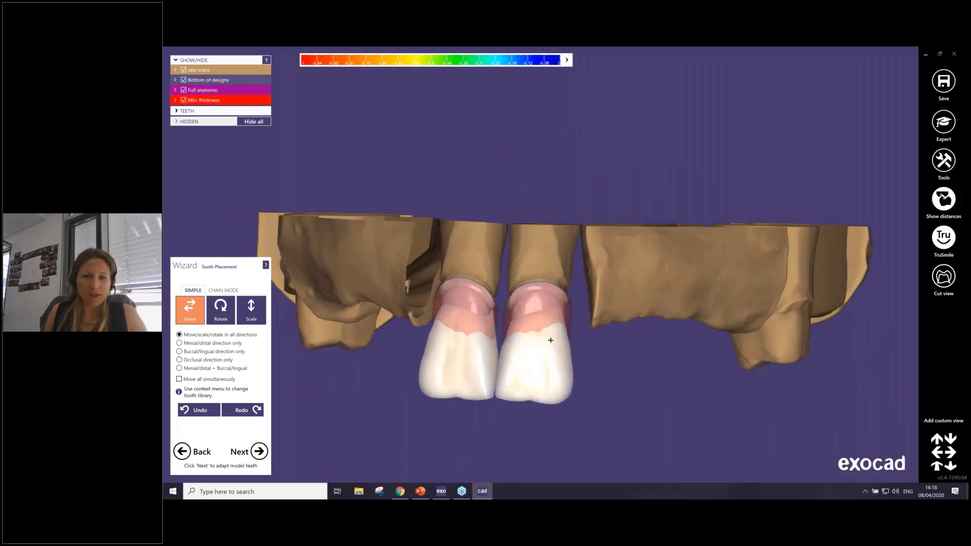
left_click_drag(551, 340, 559, 369)
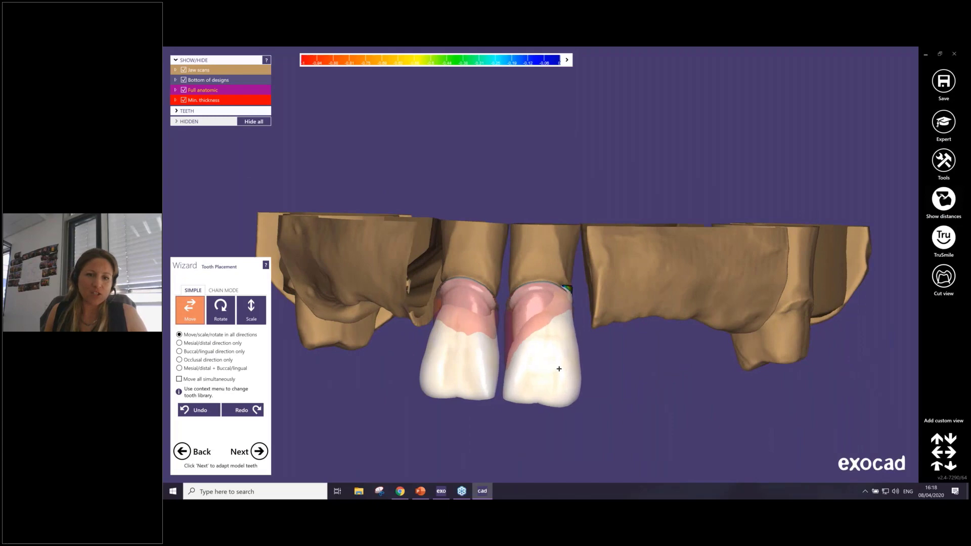
left_click_drag(462, 358, 520, 382)
mouse_move(520, 381)
right_mouse_down()
mouse_move(566, 377)
mouse_move(512, 377)
right_mouse_up()
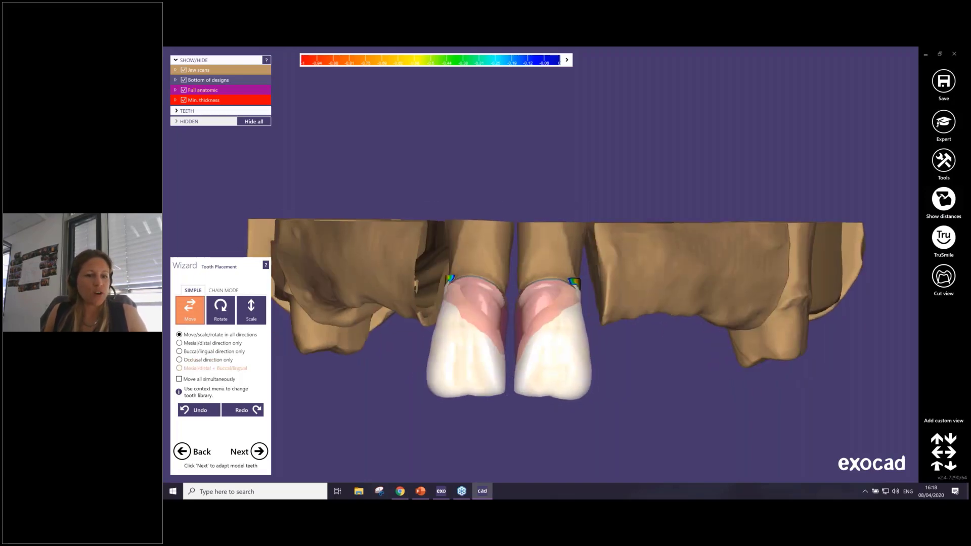
left_click(259, 451)
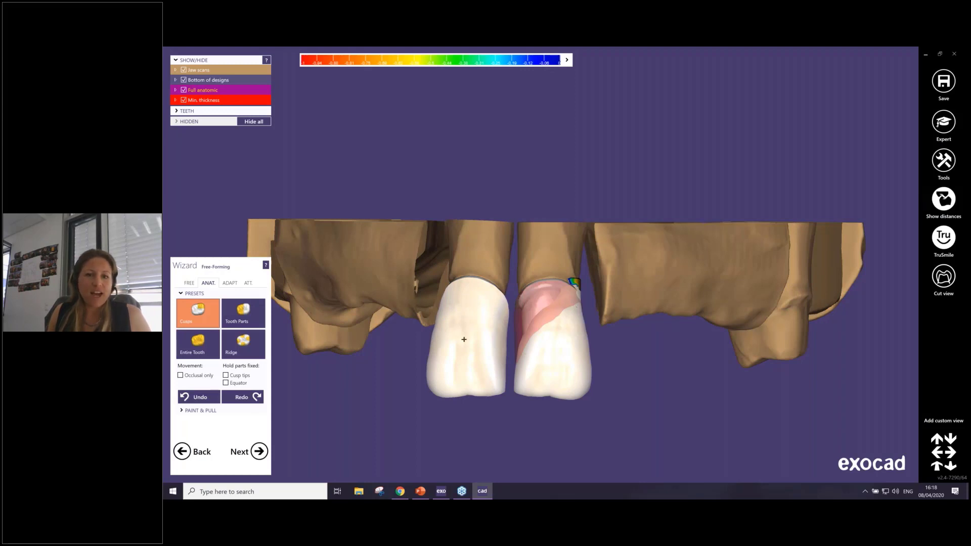
Accept the free-forming as is, calculate the virtual waxup bottom for teeth 11 and 21, and show the full anatomic crowns
right_click_drag(464, 338, 473, 315)
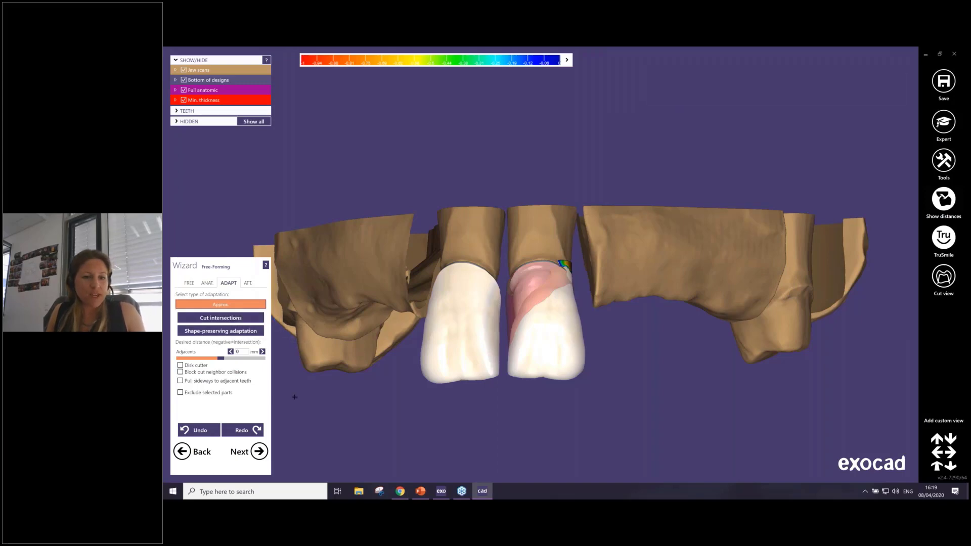
left_click(259, 452)
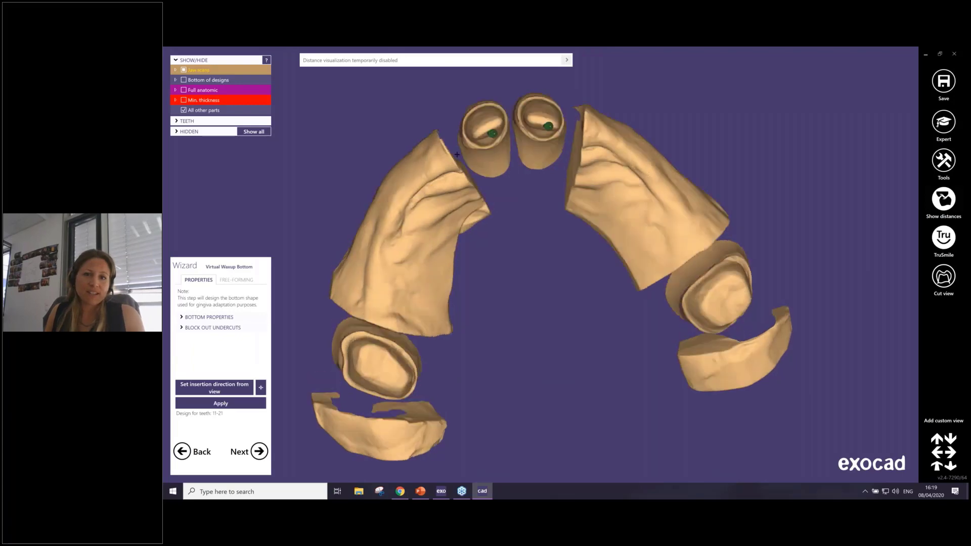
right_click_drag(470, 219, 471, 228)
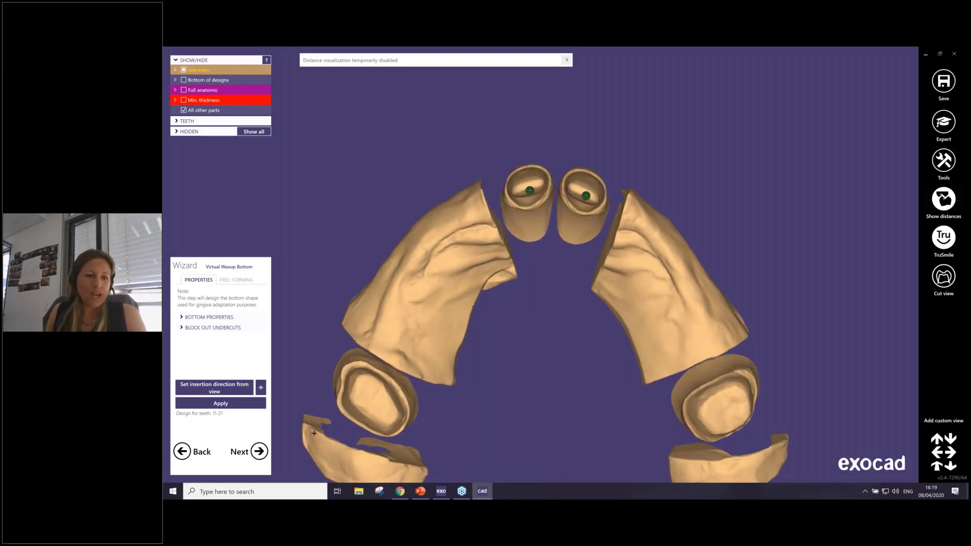
left_click(244, 449)
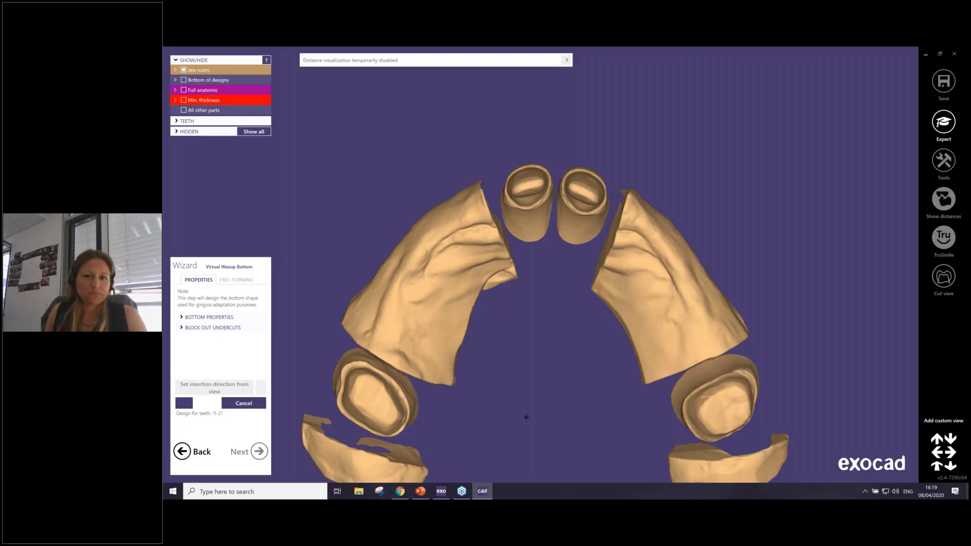
left_click(187, 90)
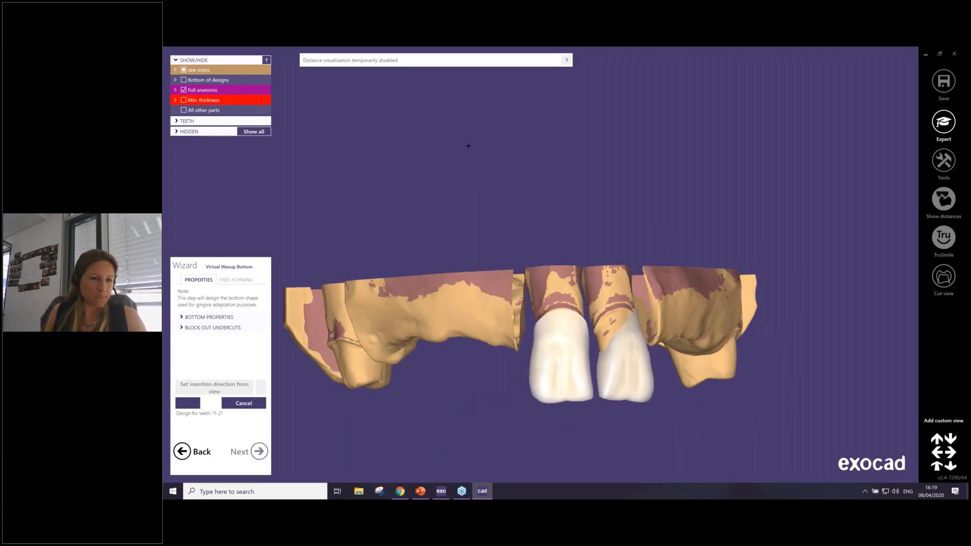
right_click_drag(466, 145, 687, 275)
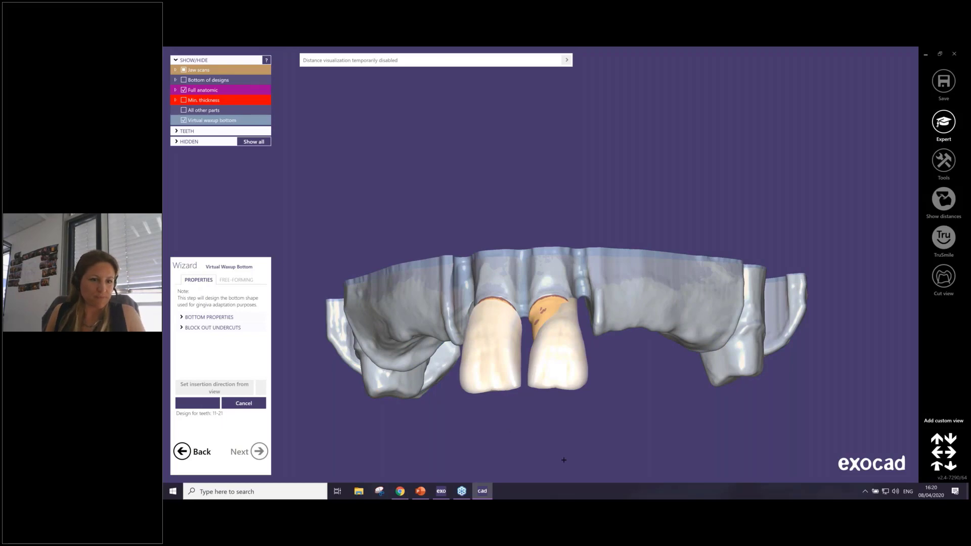
Generate the virtual waxup scan, and open the freehand Add/Remove free-forming for the crowns
left_click(238, 455)
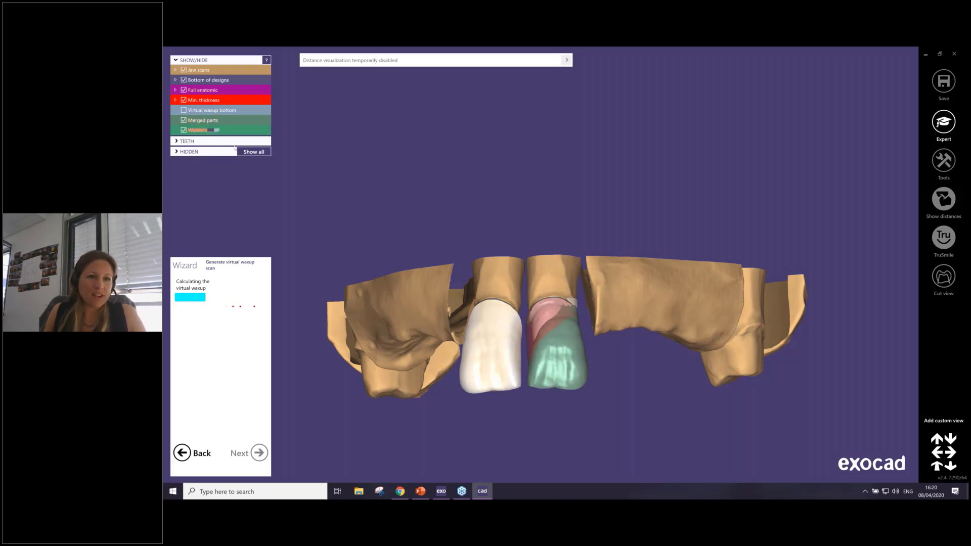
mouse_move(498, 324)
right_mouse_down()
mouse_move(528, 338)
mouse_move(504, 307)
mouse_move(493, 320)
right_mouse_up()
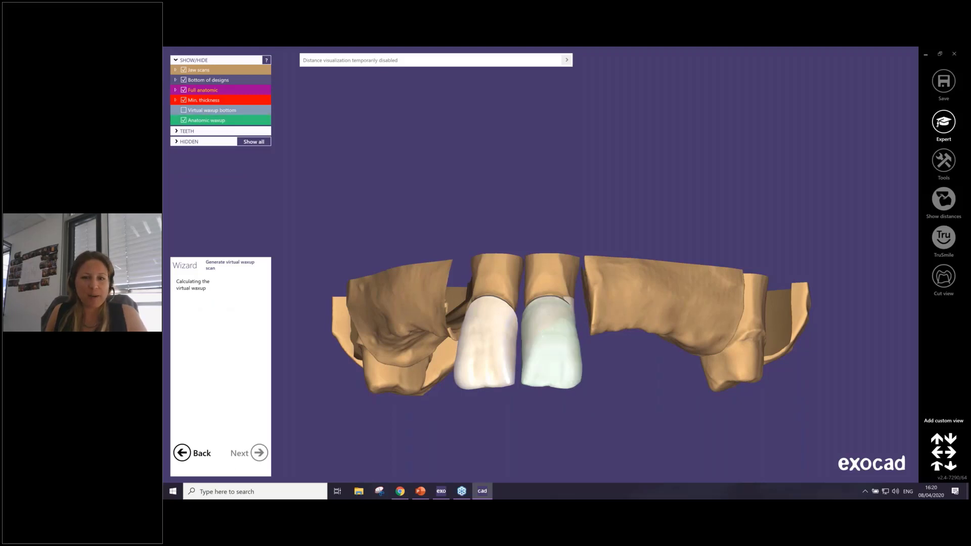
right_click_drag(564, 367, 538, 336)
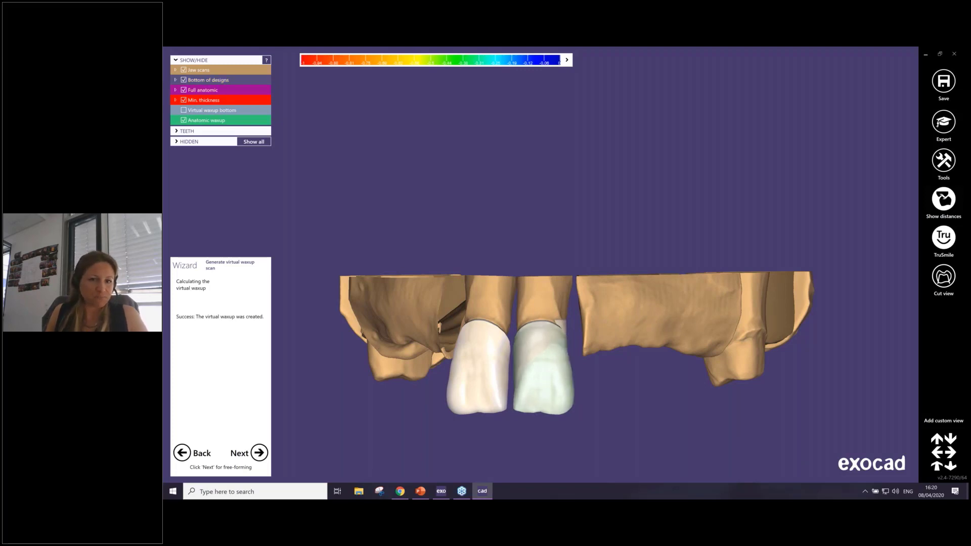
left_click(255, 451)
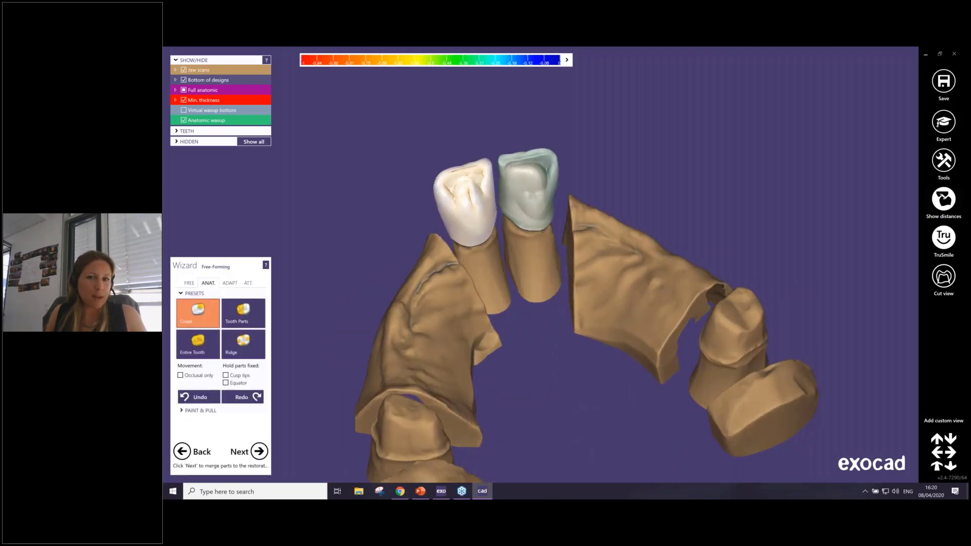
left_click(189, 283)
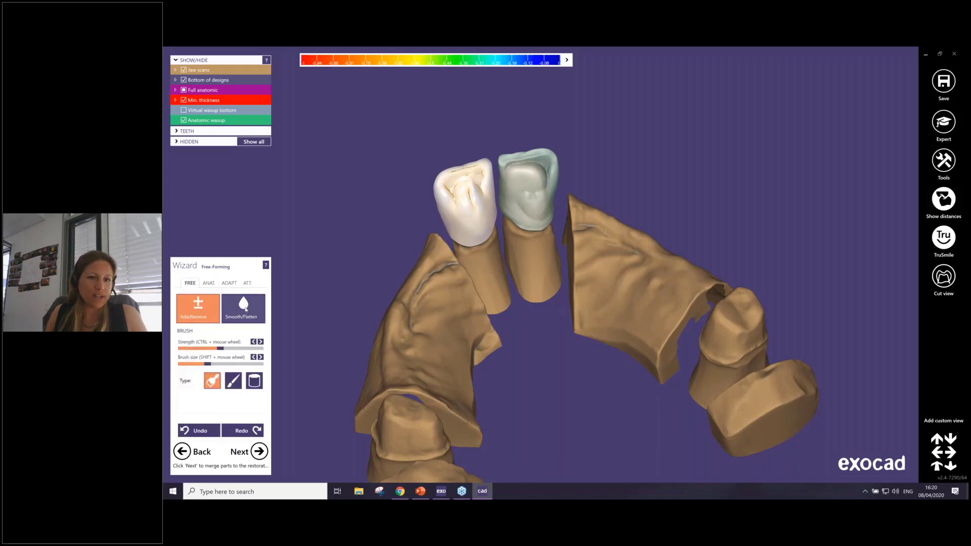
Switch the free-forming to Smooth/Flatten and inspect the labial surfaces of both front crowns
left_click(243, 308)
left_click_drag(512, 199, 550, 221)
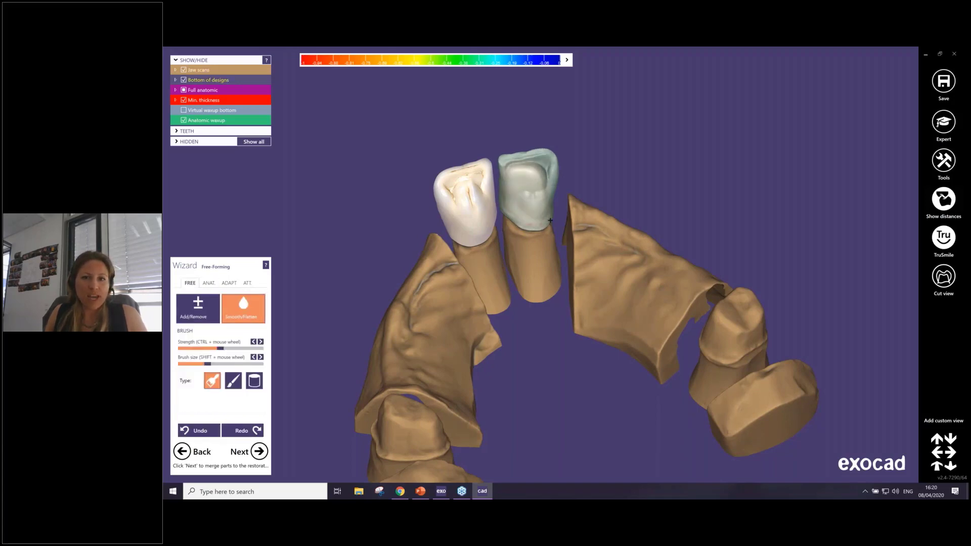
right_click_drag(551, 220, 490, 304)
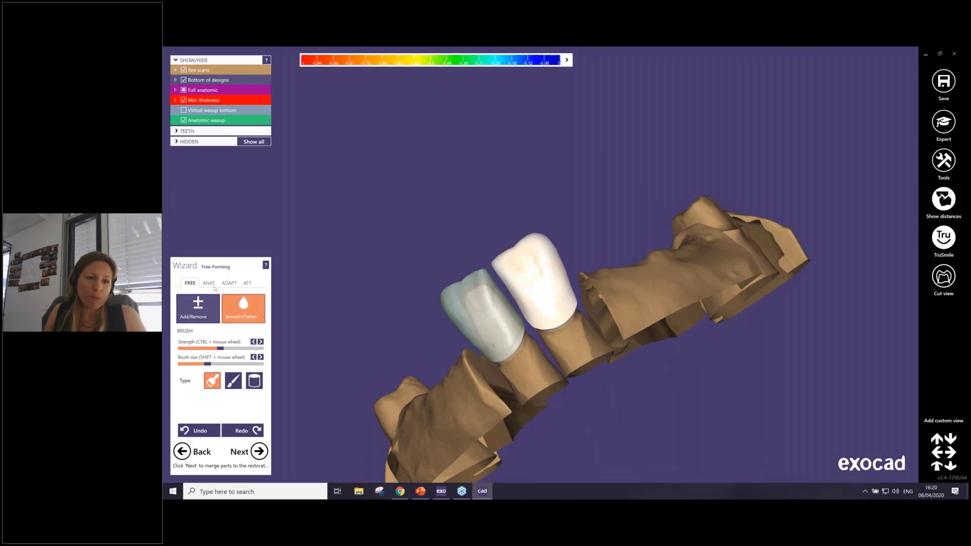
scroll(523, 316, "up", 5)
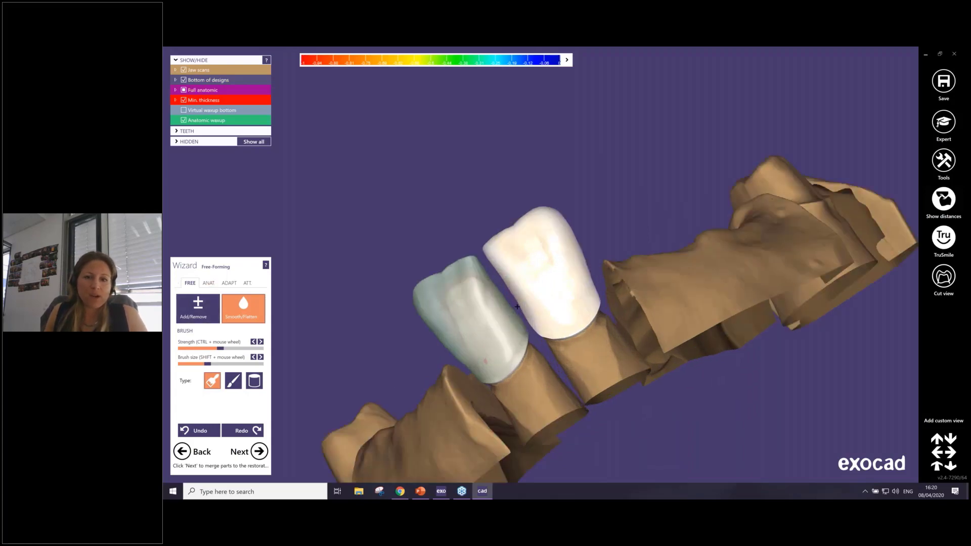
right_click_drag(523, 317, 523, 316)
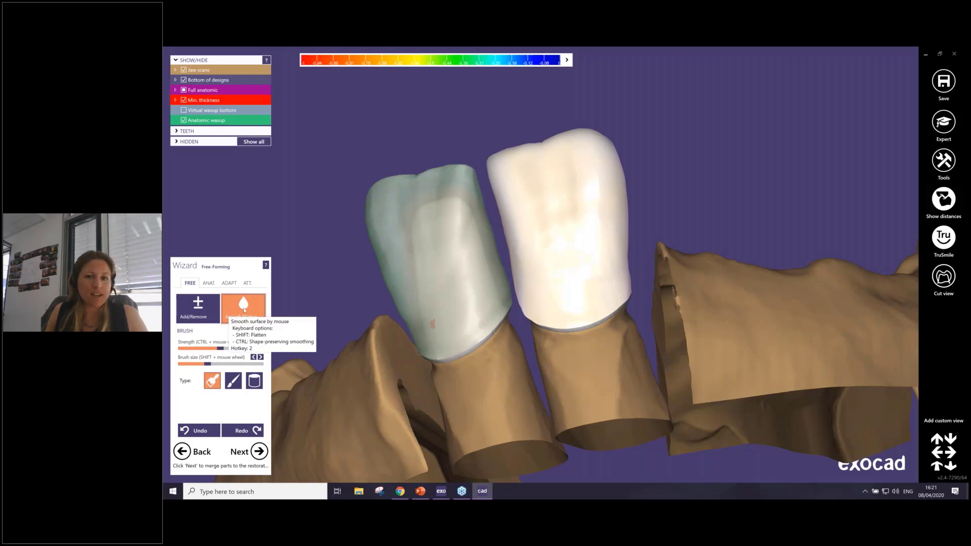
scroll(448, 267, "up", 2)
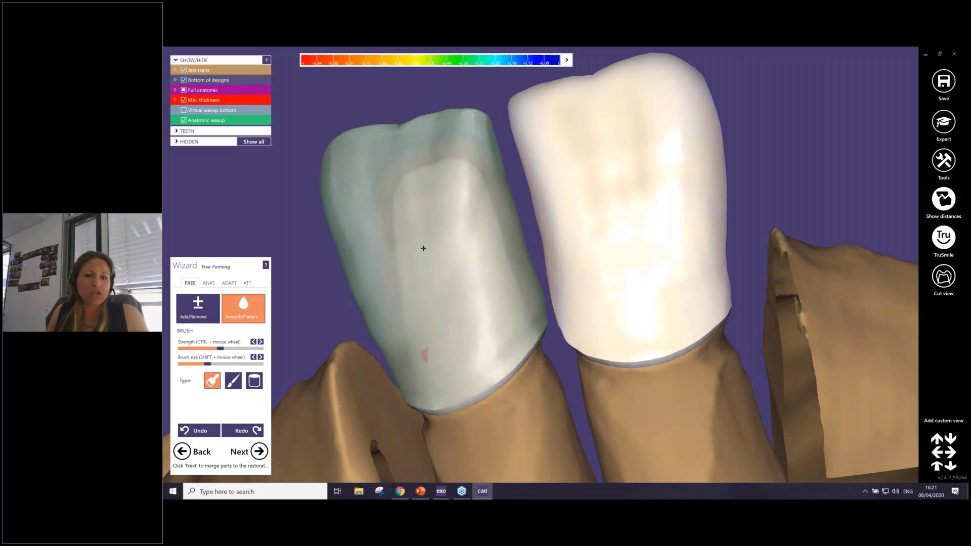
Increase the Smooth/Flatten brush strength, trying different strengths over the anatomic waxup crown
scroll(428, 253, "up", 3, "ctrl")
scroll(432, 258, "up", 3)
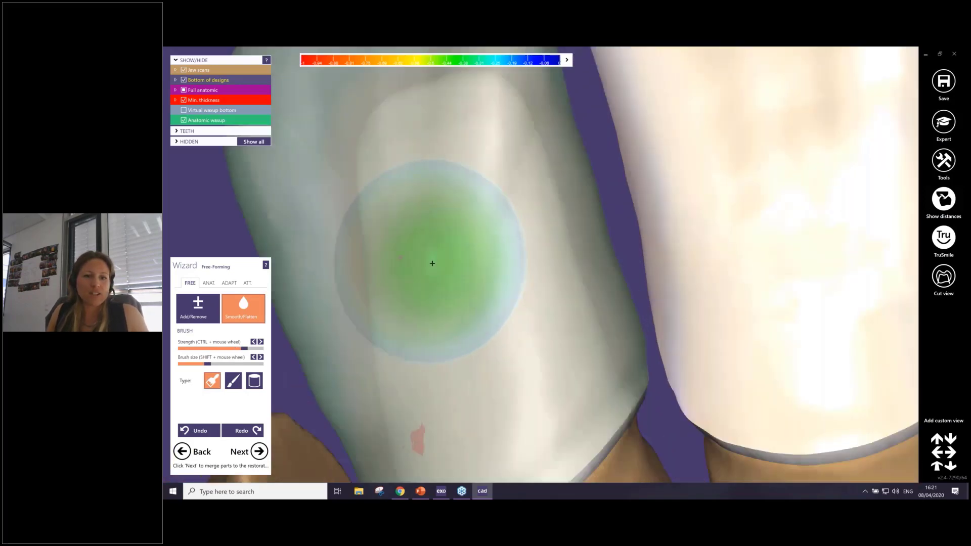
scroll(432, 262, "up", 2, "ctrl")
scroll(459, 260, "down", 2)
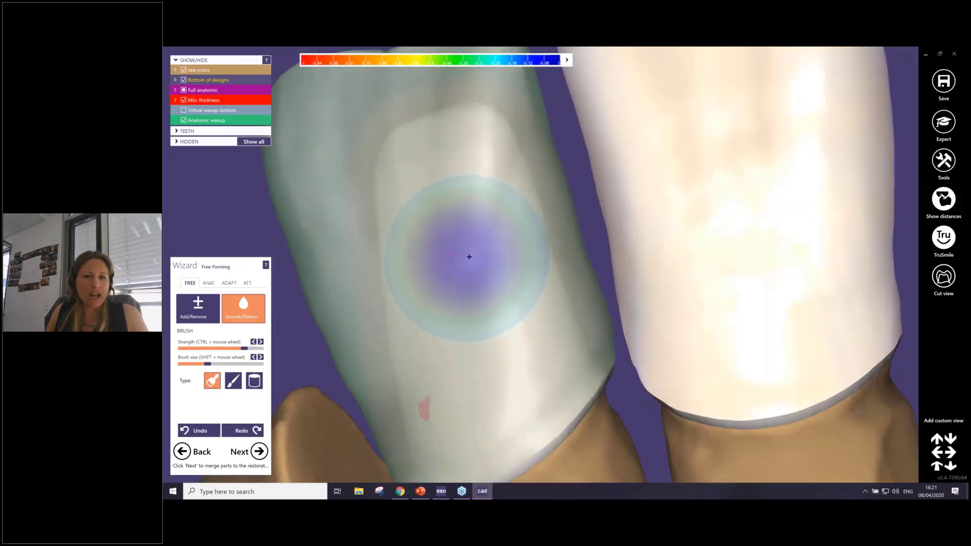
scroll(486, 273, "down", 2, "ctrl")
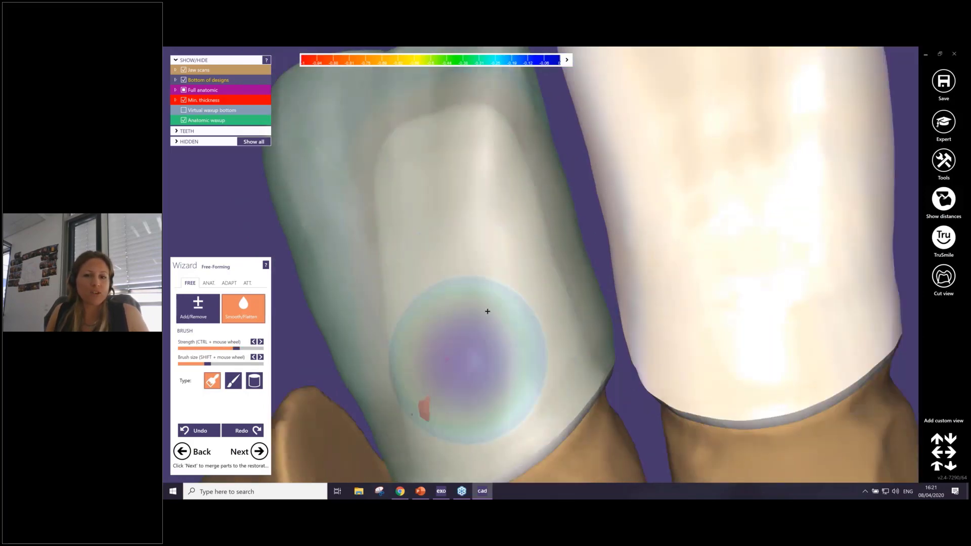
scroll(490, 302, "down", 5)
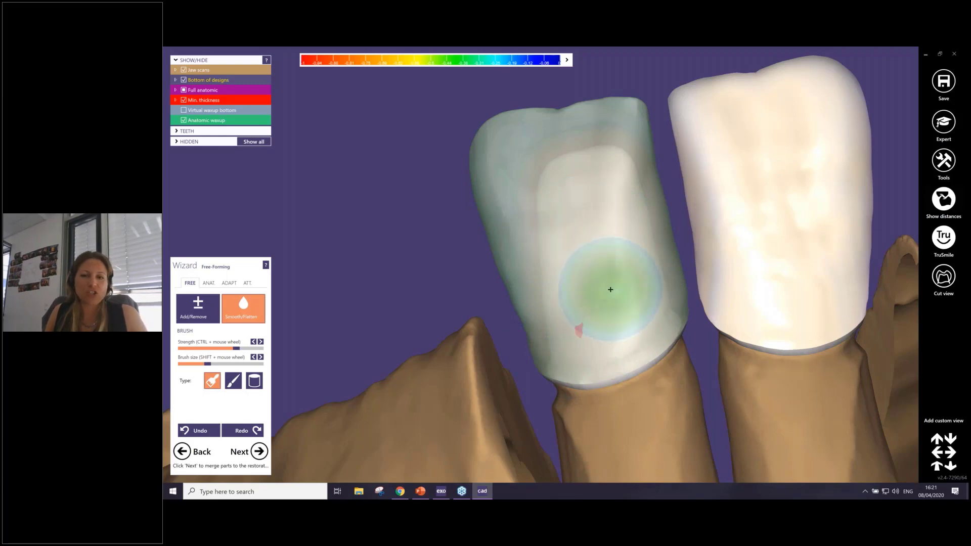
scroll(593, 240, "down", 3)
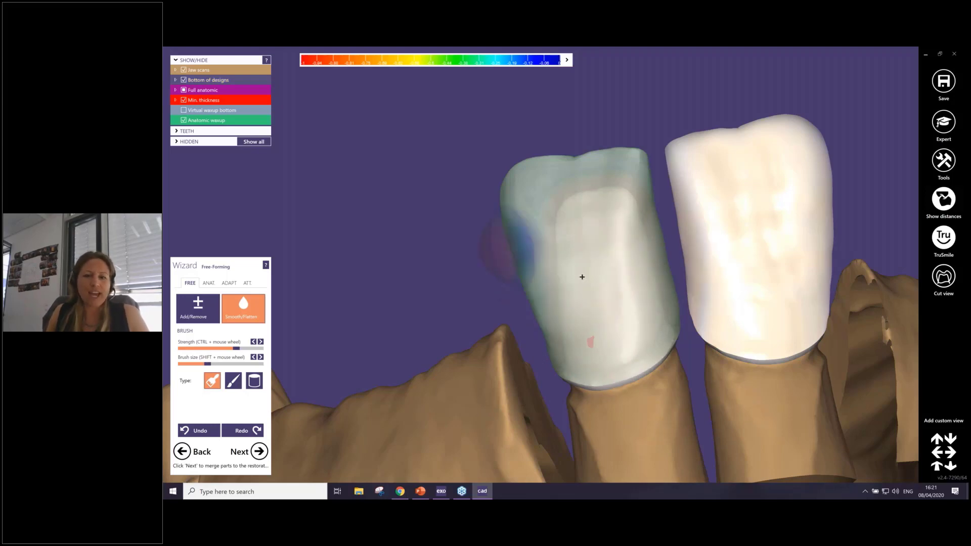
key("shift")
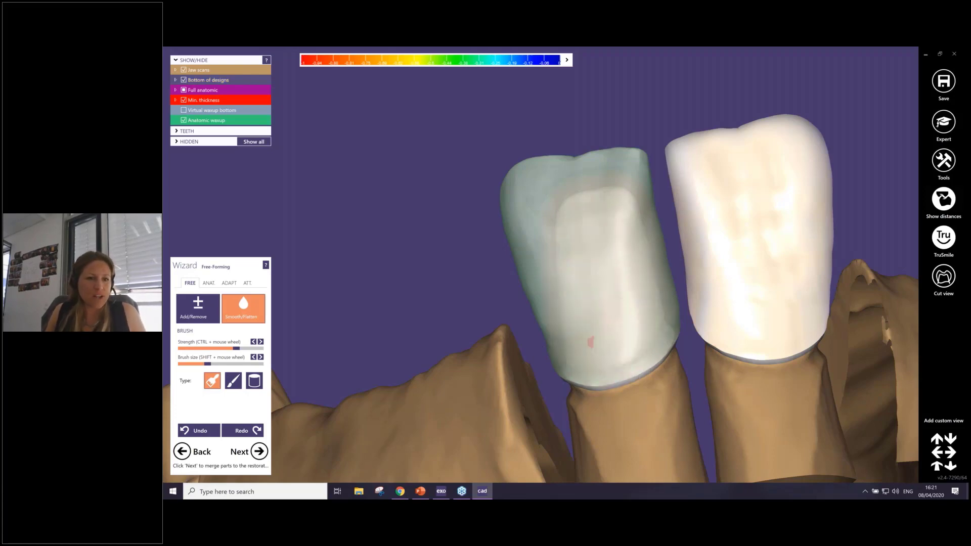
Merge the crowns into restorations, finish the design with the scene saved in the project directory, and close the project folder
left_click(250, 452)
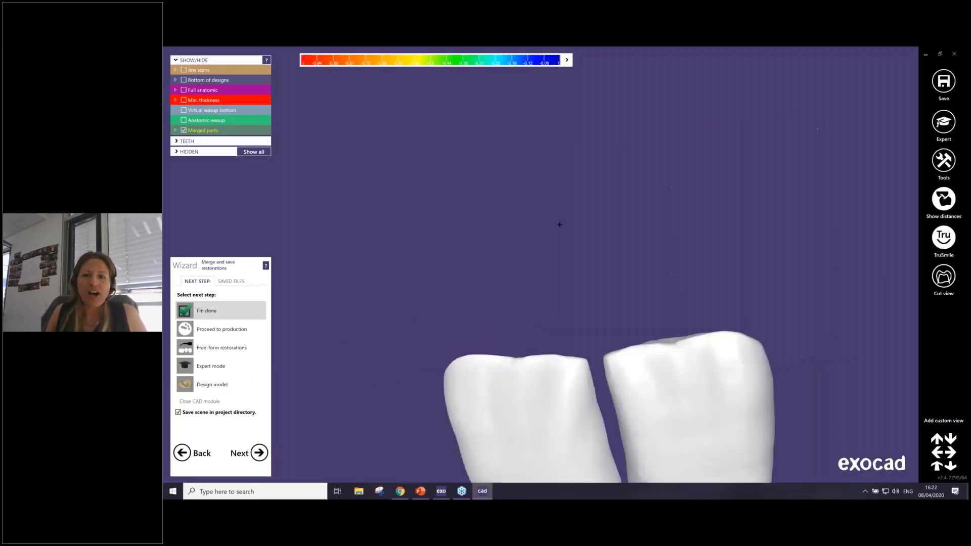
scroll(557, 220, "down", 5)
right_click_drag(557, 220, 490, 219)
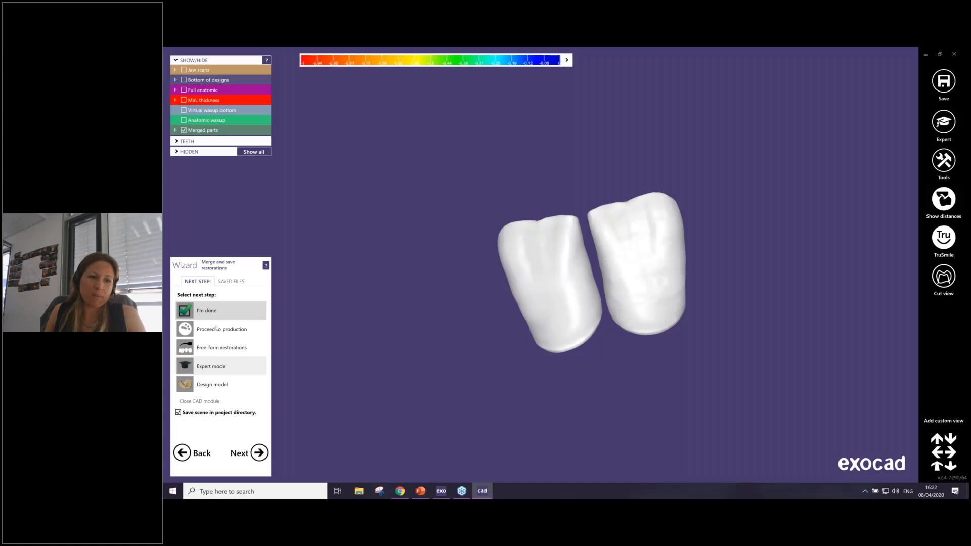
left_click(259, 453)
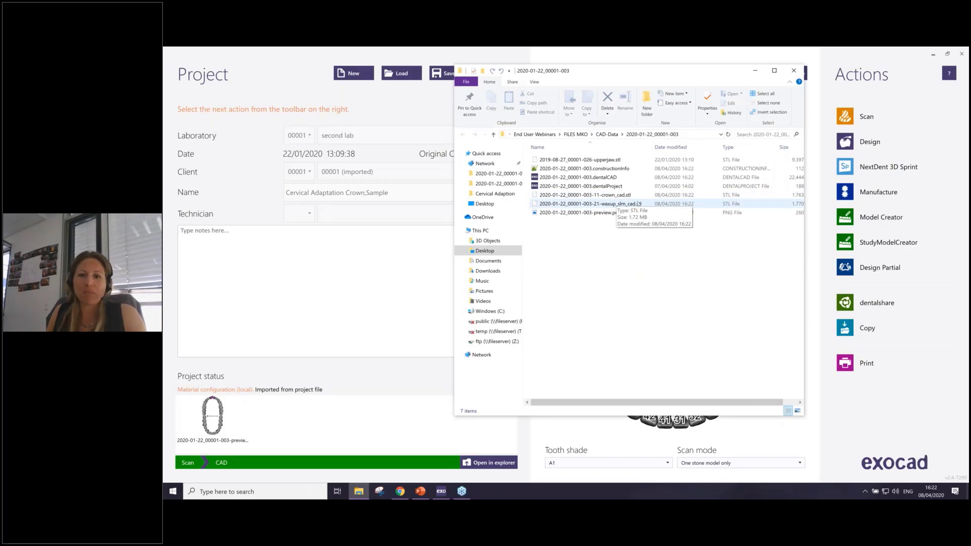
left_click(793, 70)
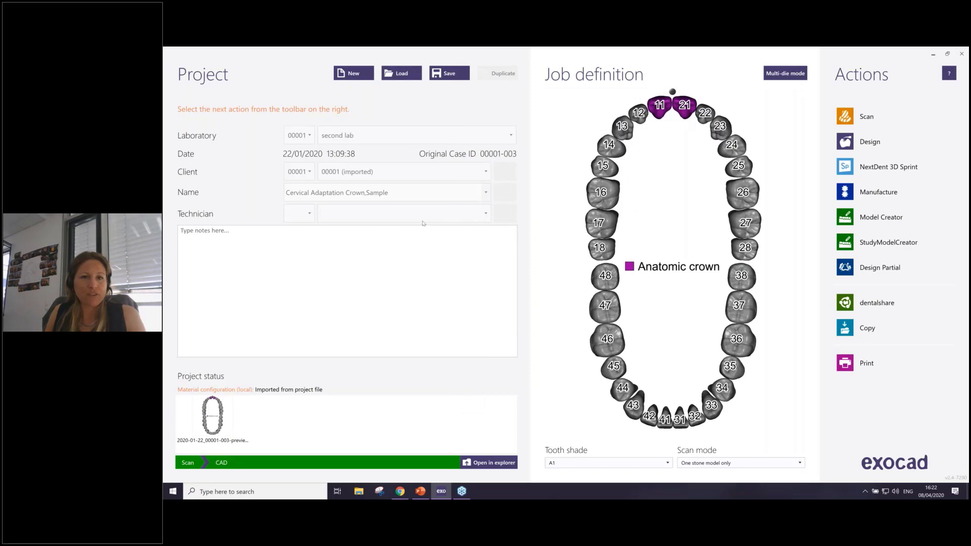
Load the project "Cervical Adaptation Abutment-preservetooth, Sample" from the project list
left_click(416, 76)
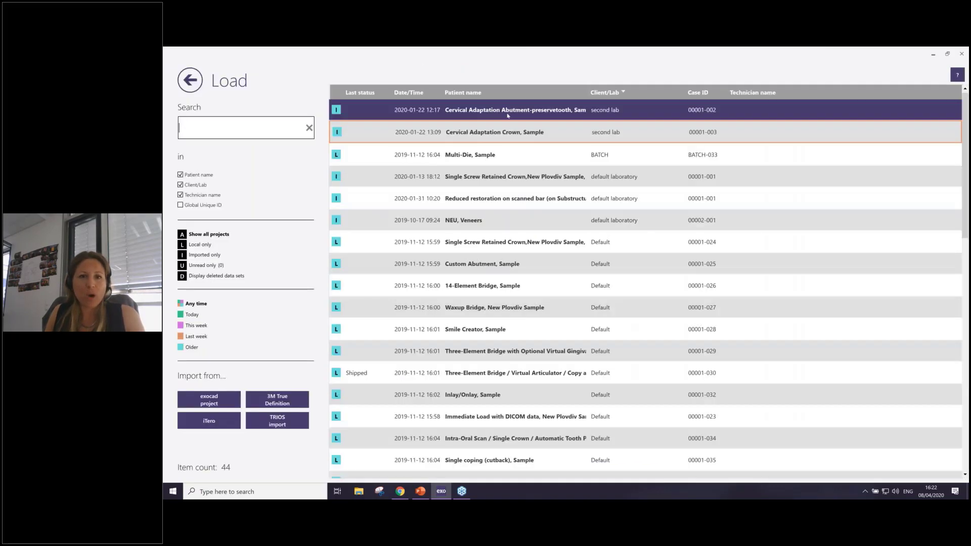
left_click(508, 116)
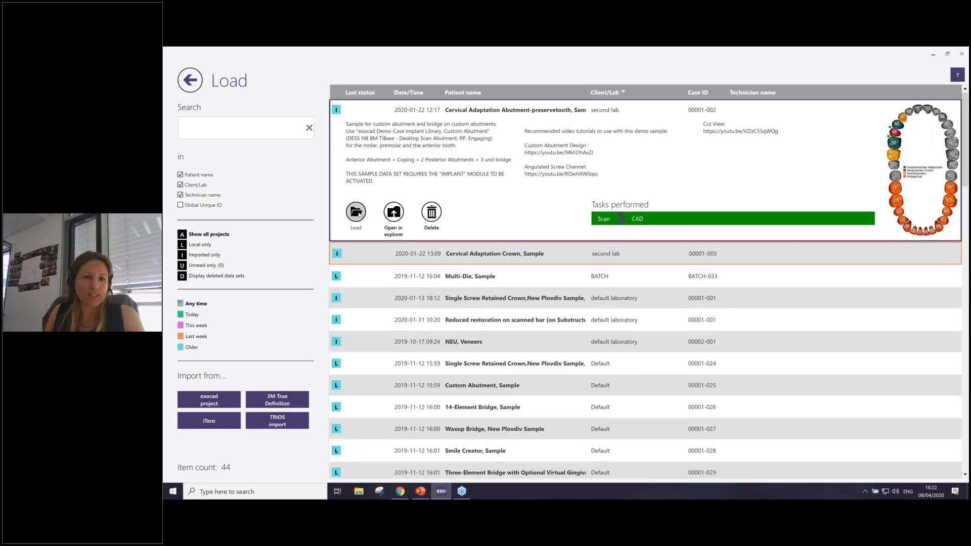
left_click(357, 212)
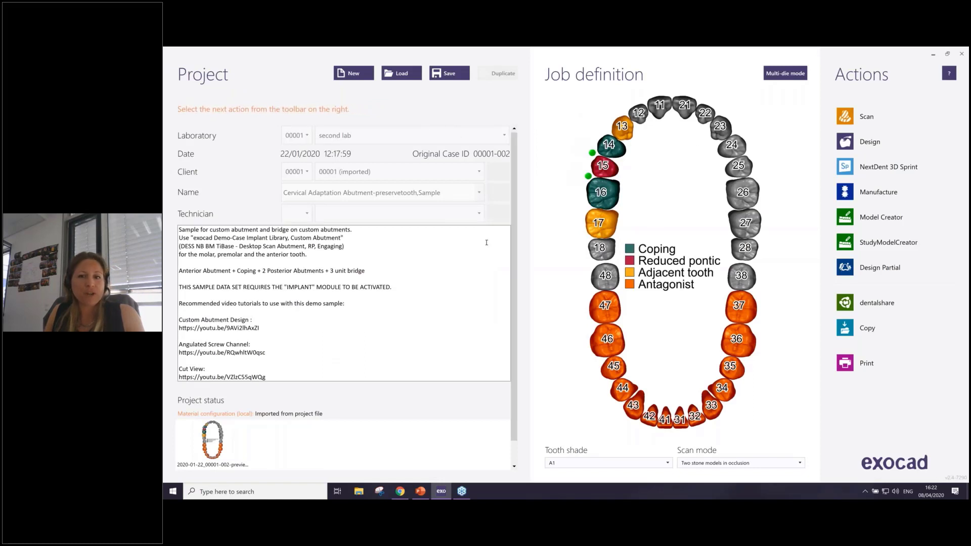
Review the cervical adaption settings of the zirconia copings on teeth 14 and 16, and accept them unaltered
mouse_move(617, 147)
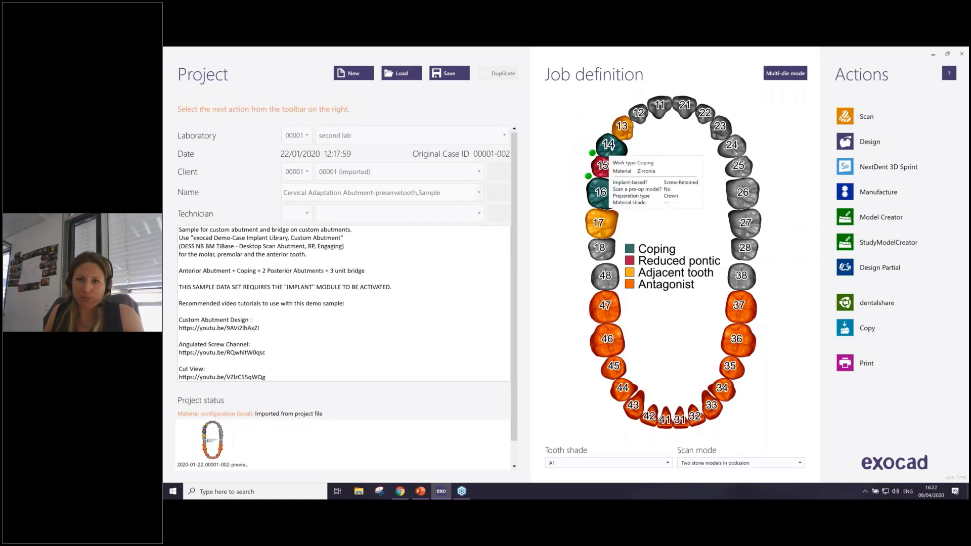
left_click(617, 147)
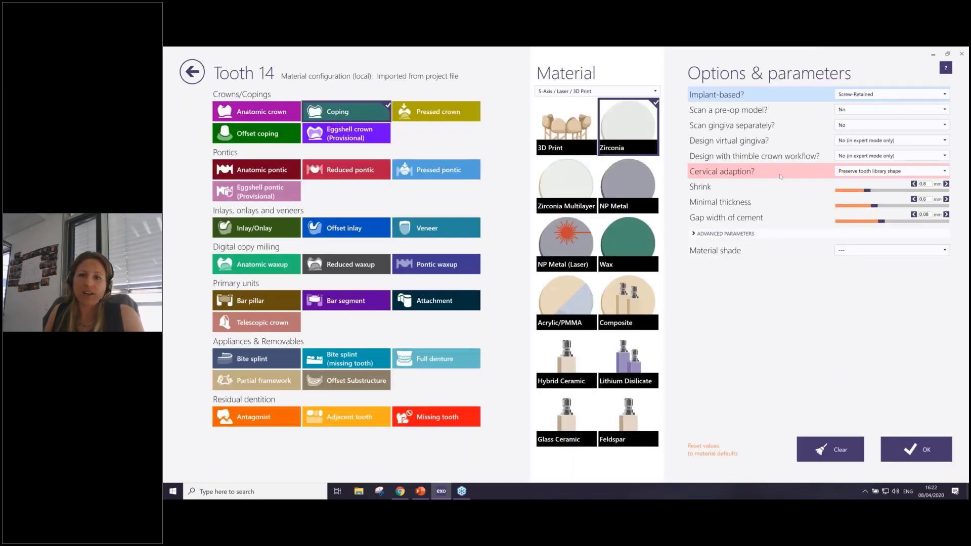
left_click(917, 449)
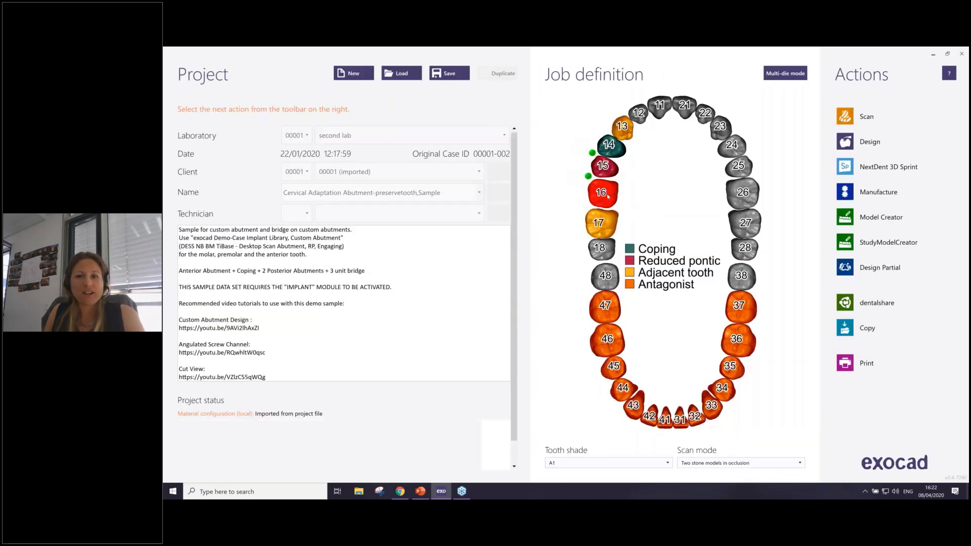
left_click(607, 195)
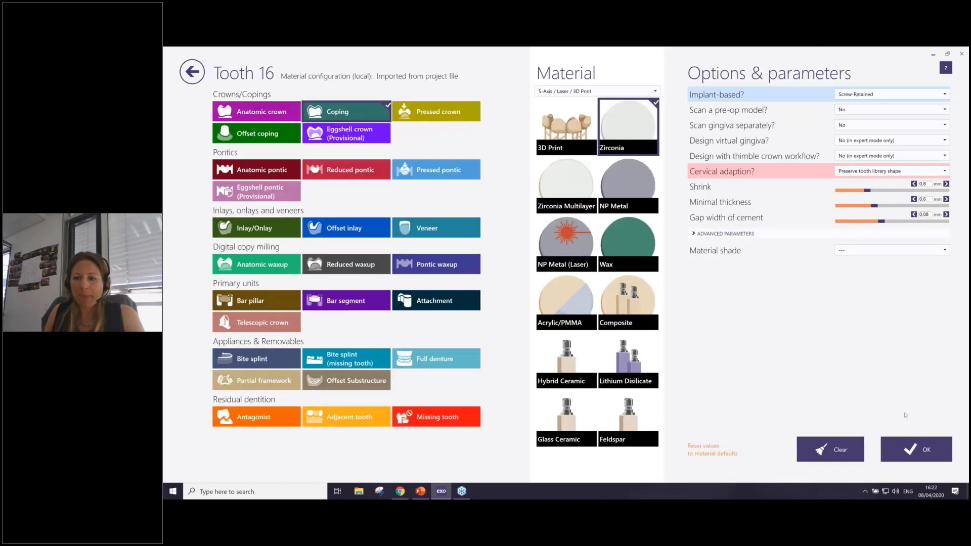
left_click(916, 449)
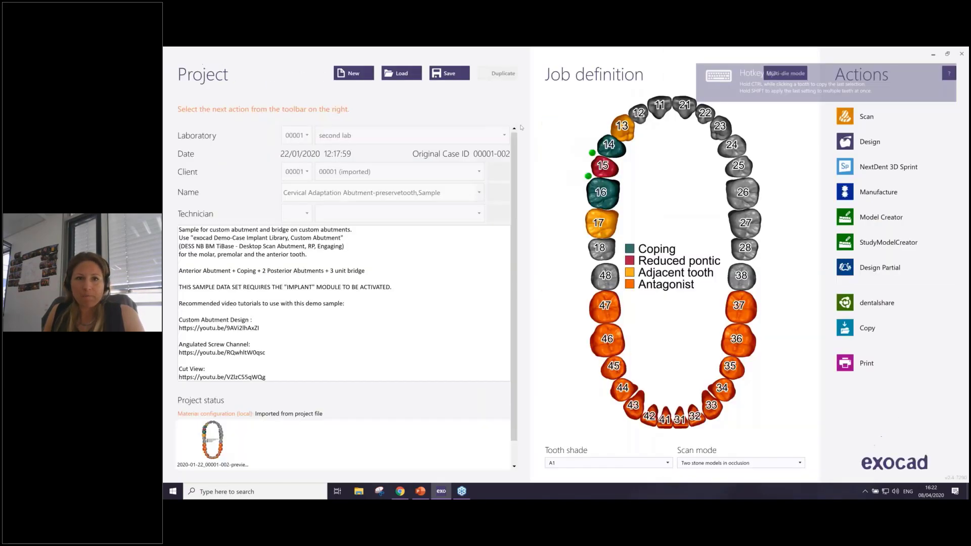
Start the design of the abutment project from scratch, loading the scan data only
left_click(870, 142)
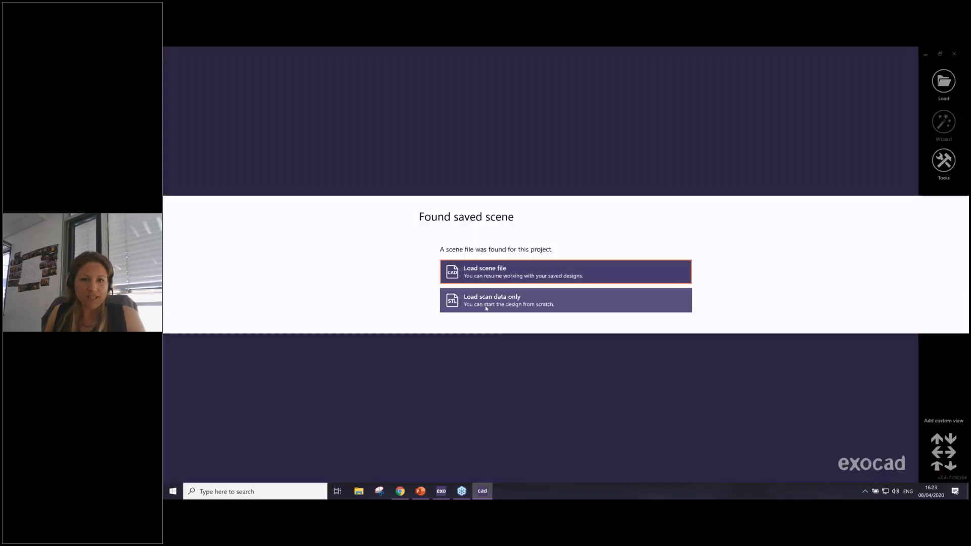
left_click(486, 303)
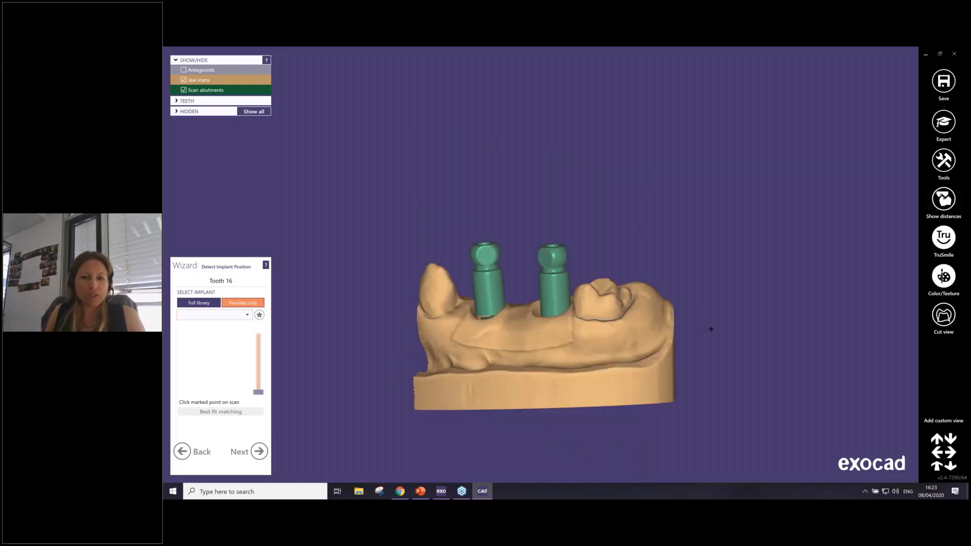
Check the jaw model with its scan abutments against the antagonist scan, then hide the antagonist again
middle_click(588, 235, "ctrl")
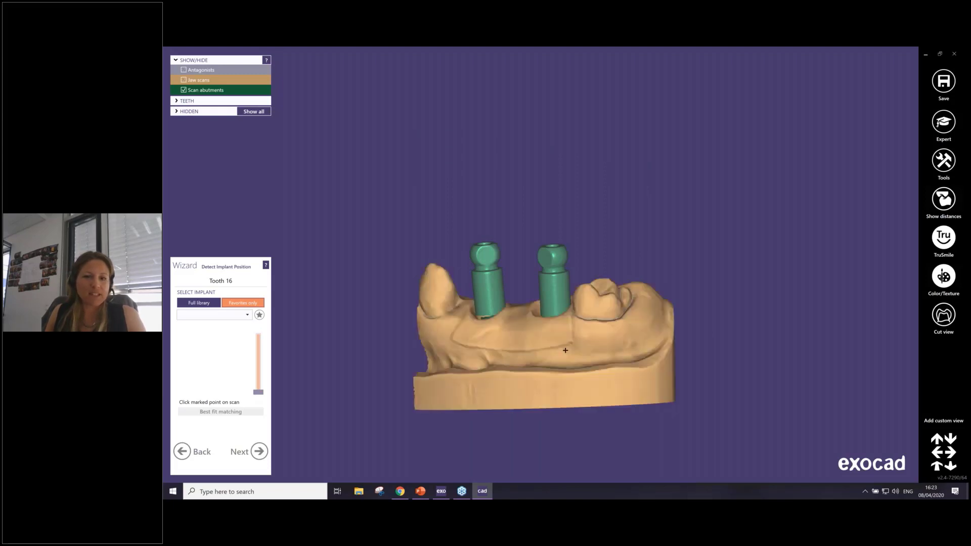
left_click(182, 70)
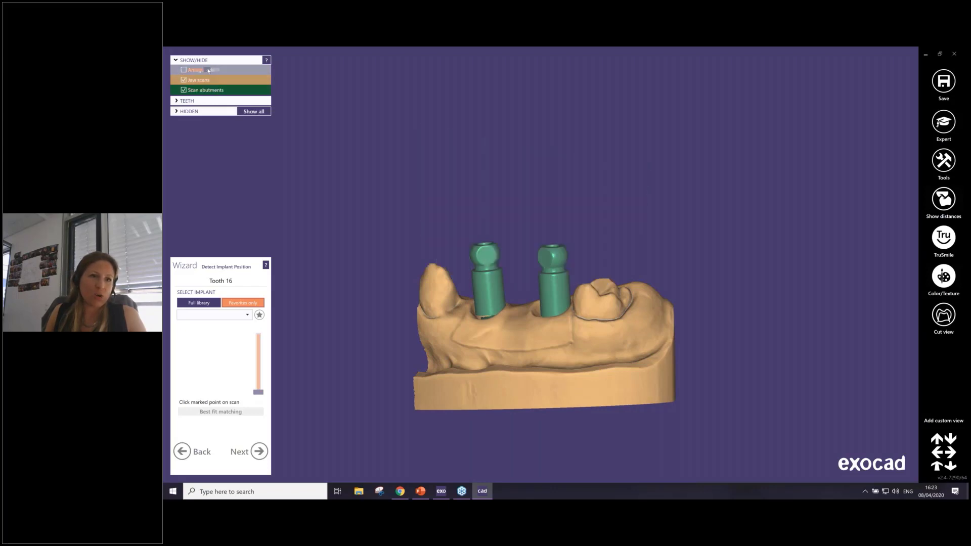
scroll(210, 74, "down", 3)
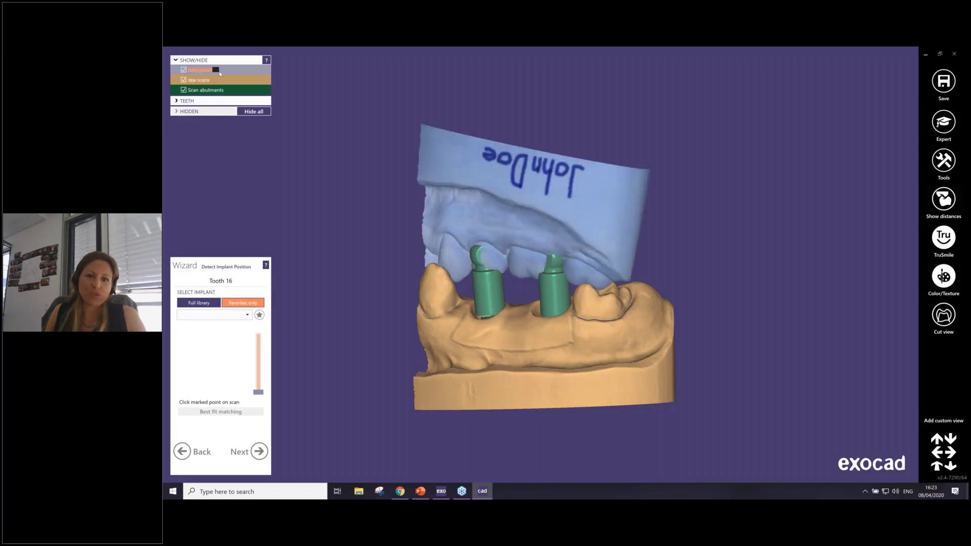
left_click(211, 73)
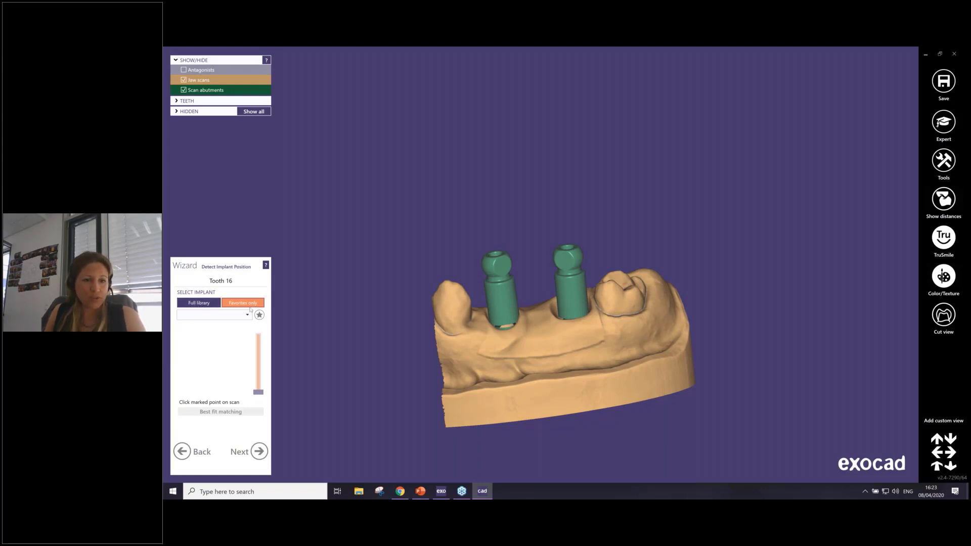
Select CAMLOG - CAMLOG Titanium-base from the full implant library for tooth 16 and mark it as a favorite
left_click(205, 305)
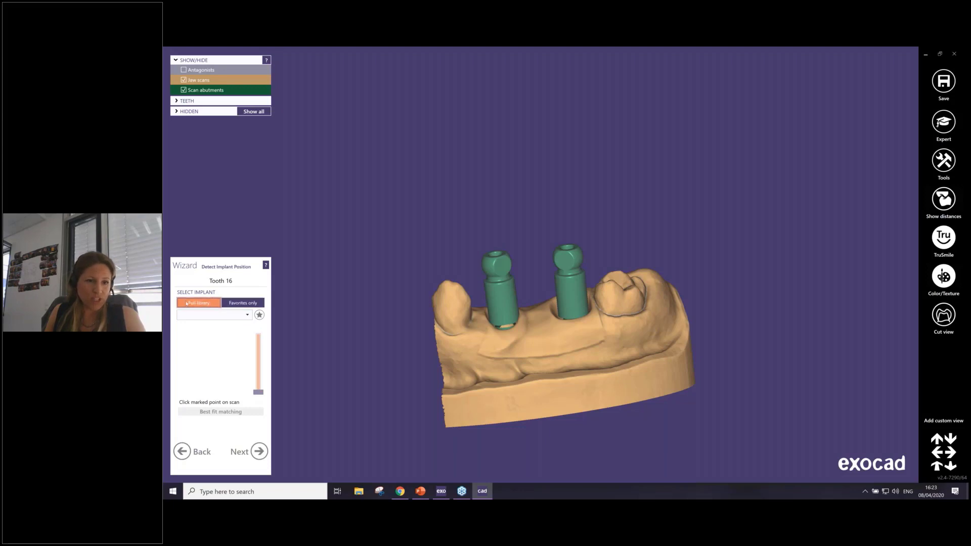
left_click(205, 315)
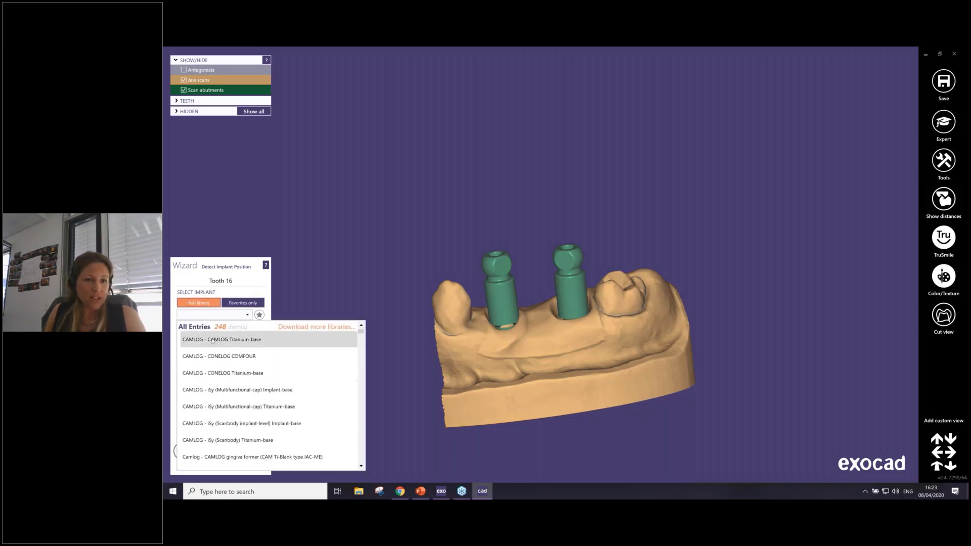
left_click(227, 341)
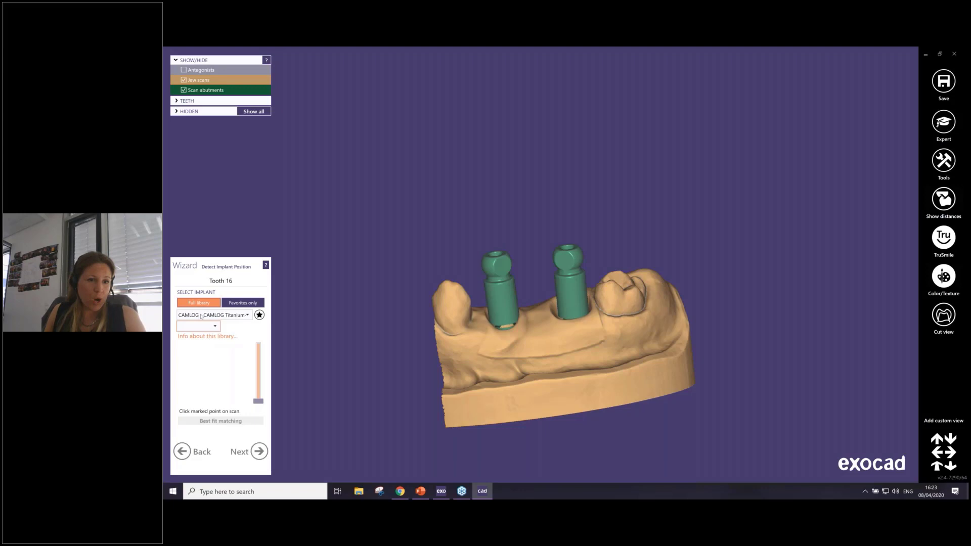
left_click(258, 315)
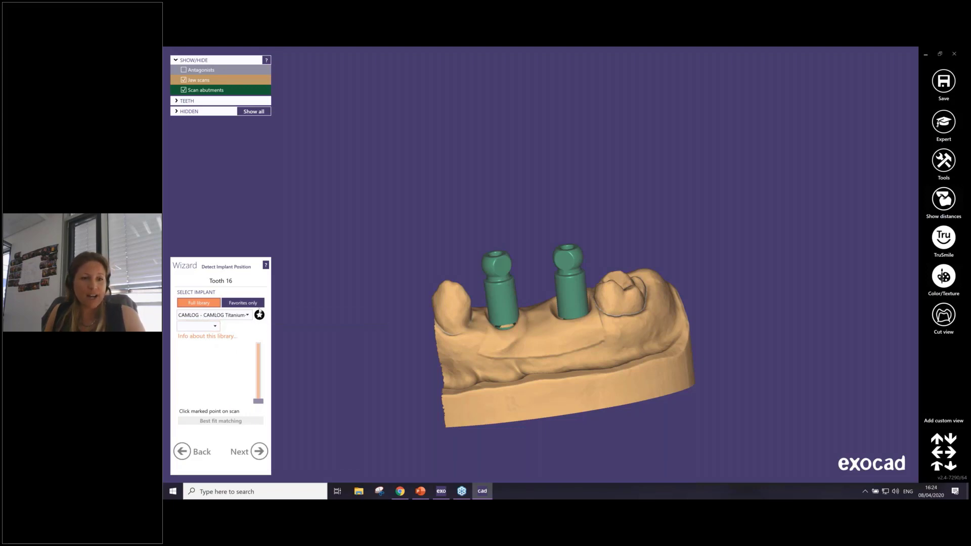
Limit the implant library selection for tooth 16 to favorites only and list the favorite libraries
left_click(248, 304)
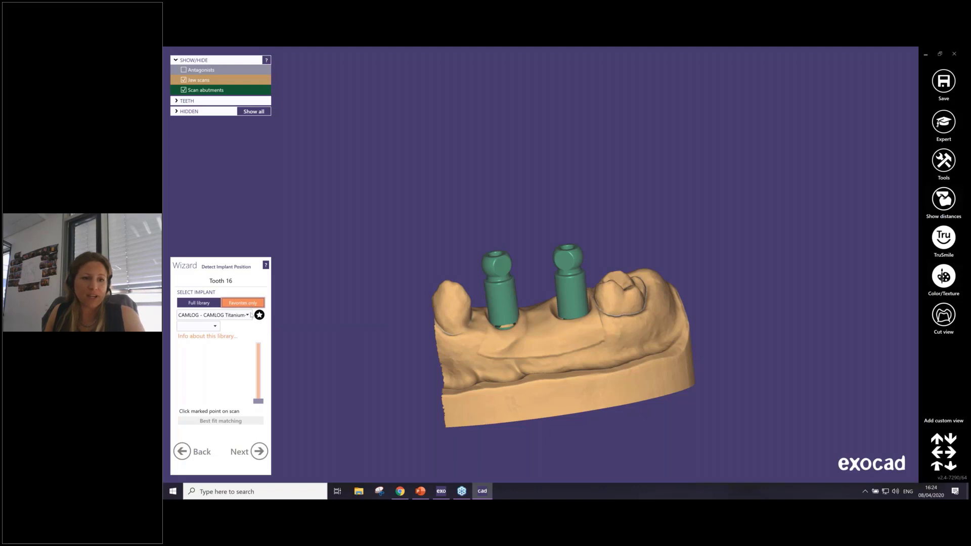
left_click(245, 315)
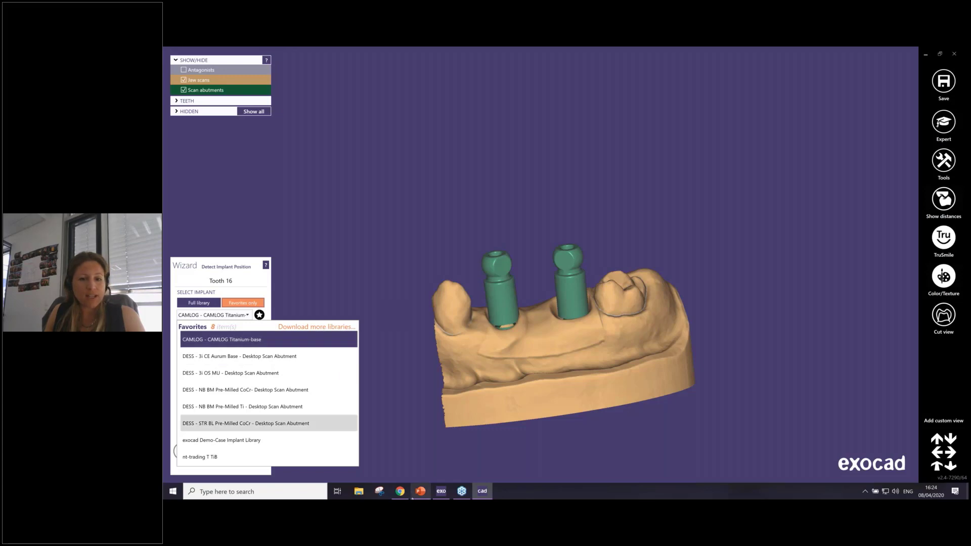
Switch to Chrome and open the DentalCAD library integration page of the exocad website
left_click(401, 496)
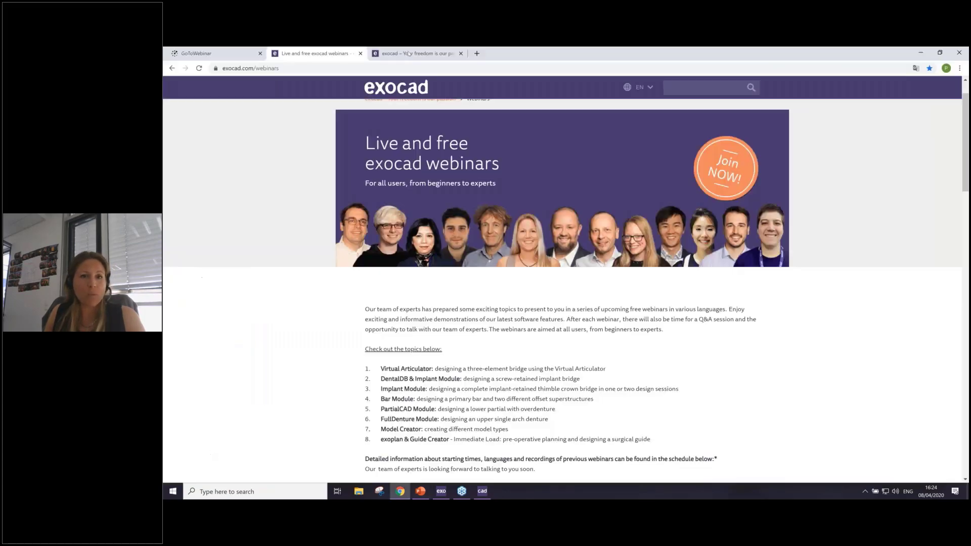
left_click(409, 54)
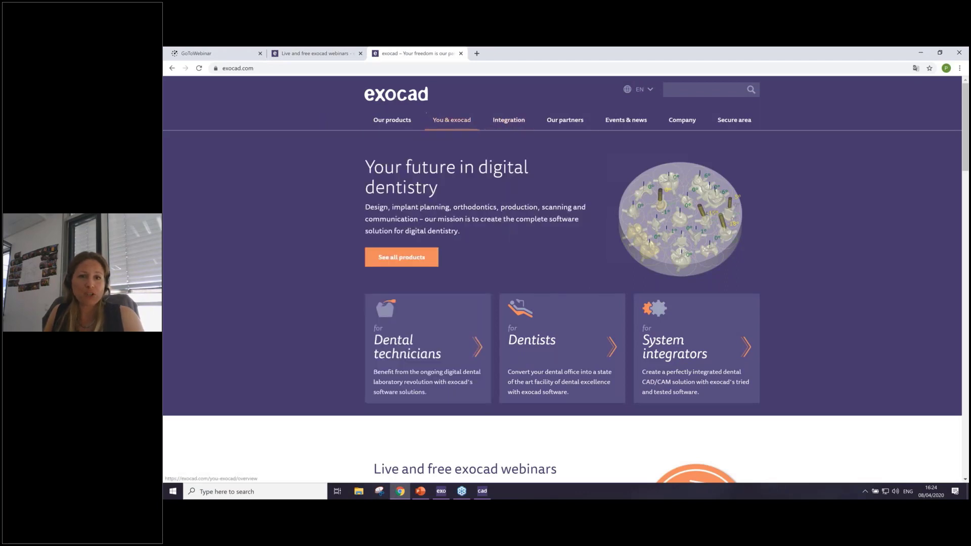
mouse_move(511, 119)
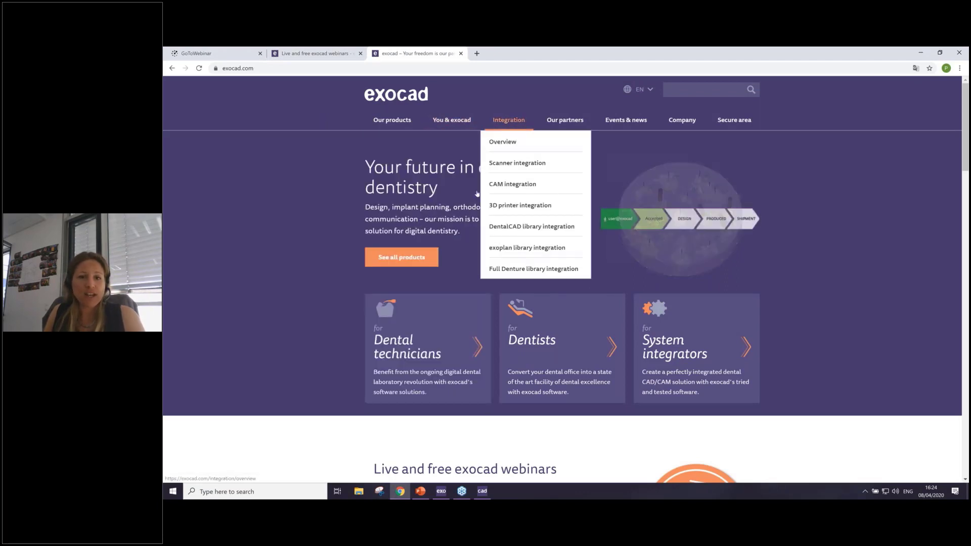
left_click(536, 232)
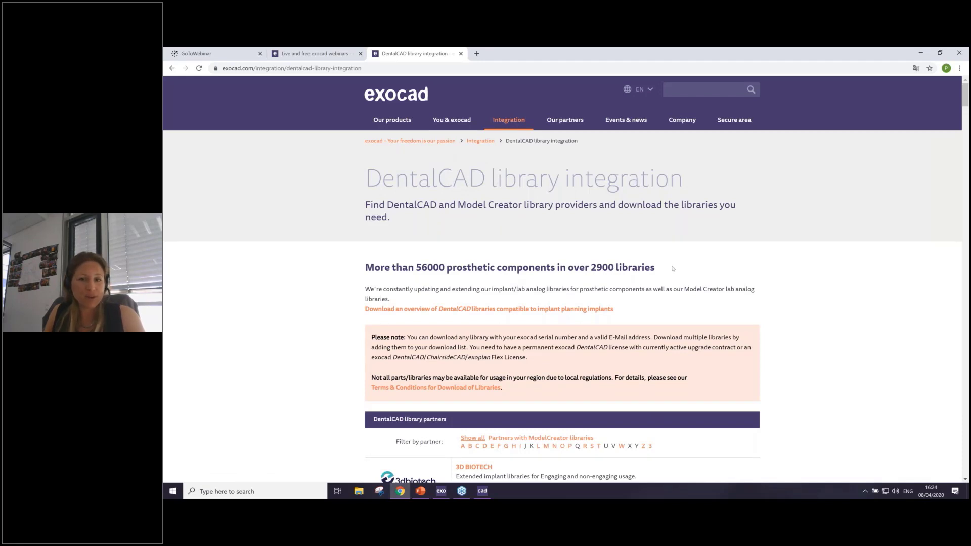
Filter the DentalCAD library partners by the letter D and show the downloadable libraries of DeMaTec medical technology
scroll(673, 269, "down", 2)
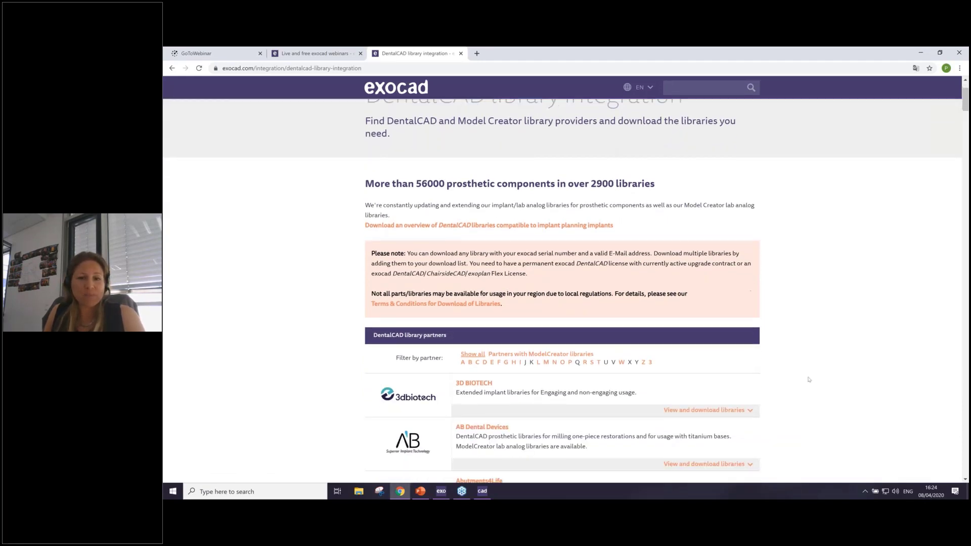
scroll(450, 277, "down", 2)
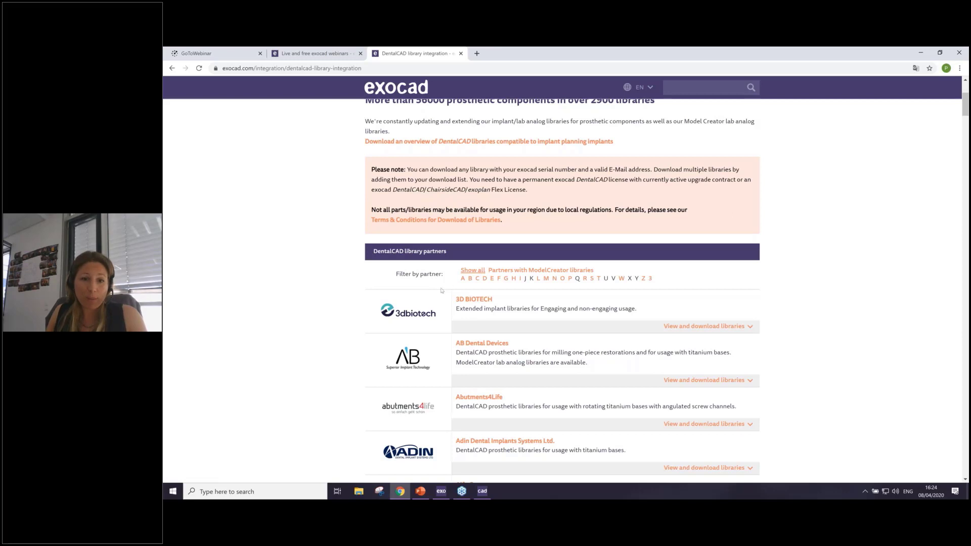
left_click(485, 278)
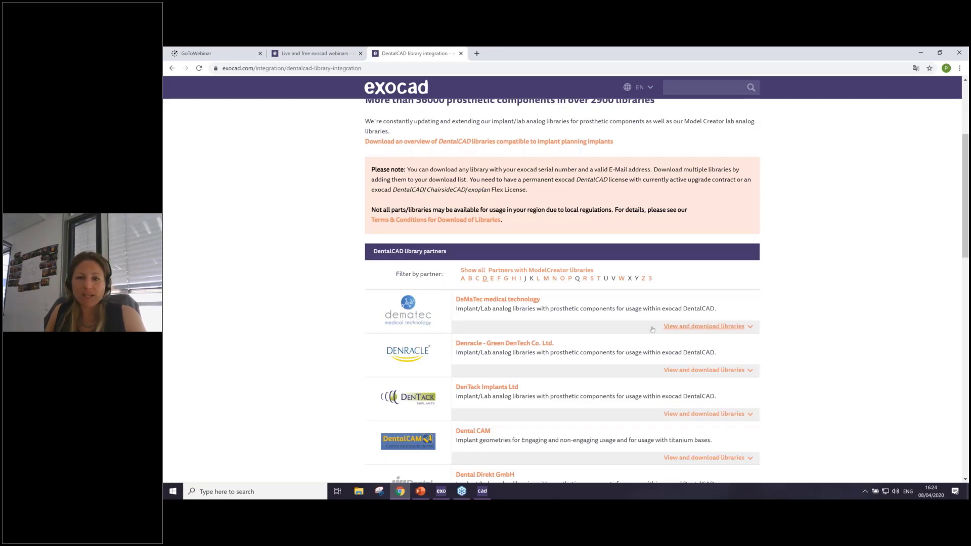
left_click(710, 327)
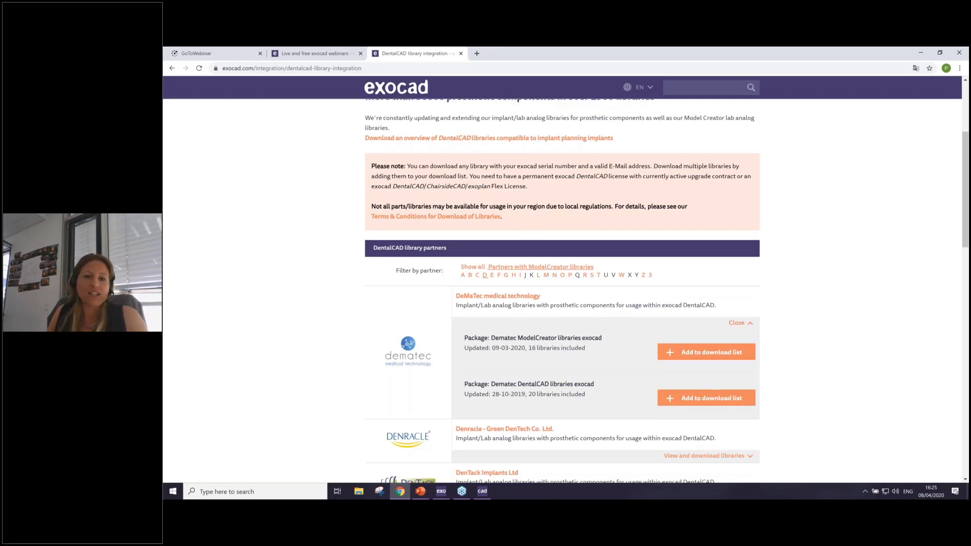
scroll(446, 170, "down", 1)
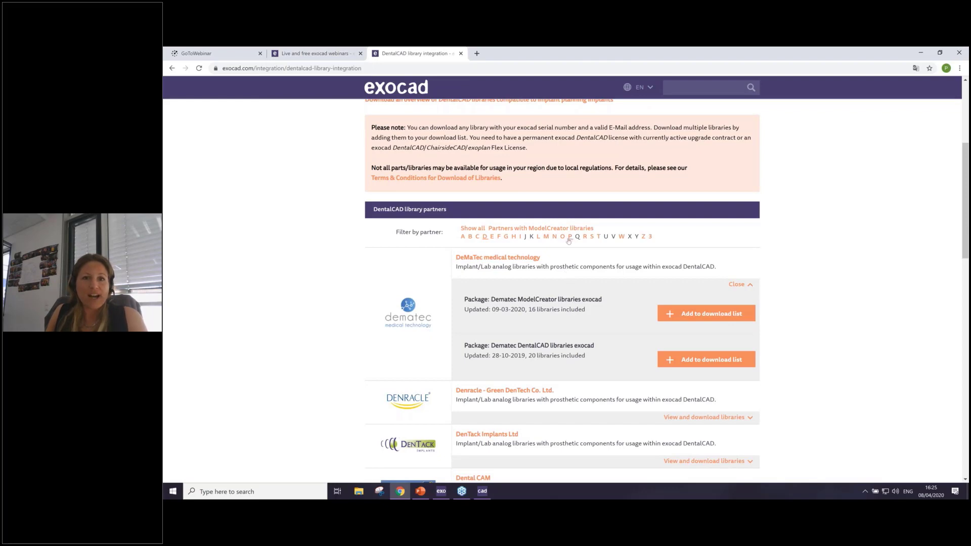
Open the Full Denture library integration page and look through its list of tooth library partners
scroll(571, 241, "up", 4)
left_click(509, 120)
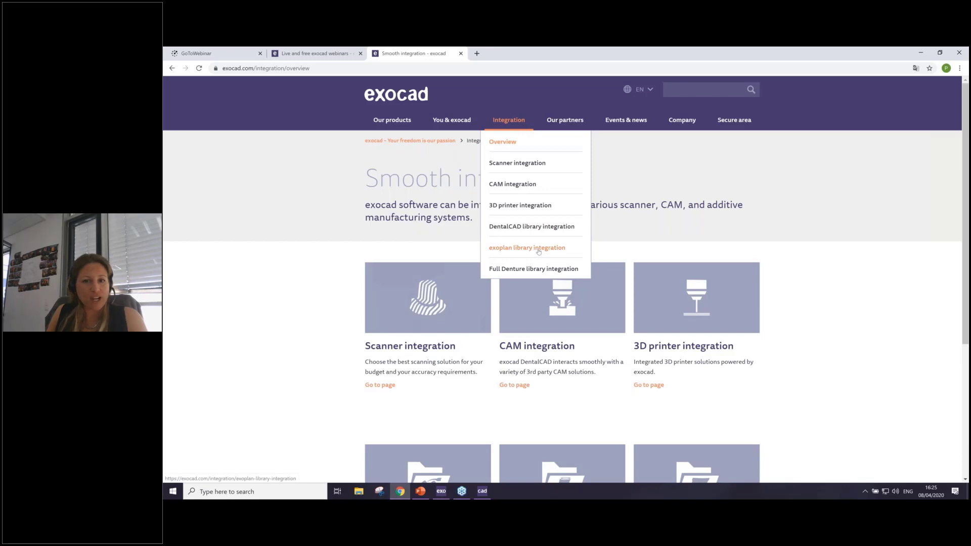
left_click(519, 271)
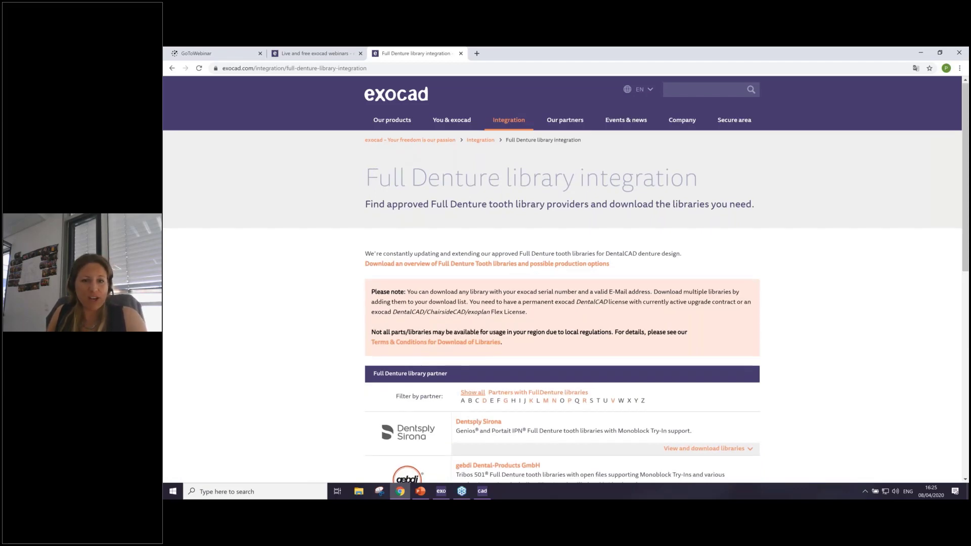
scroll(449, 246, "down", 6)
scroll(448, 246, "down", 1)
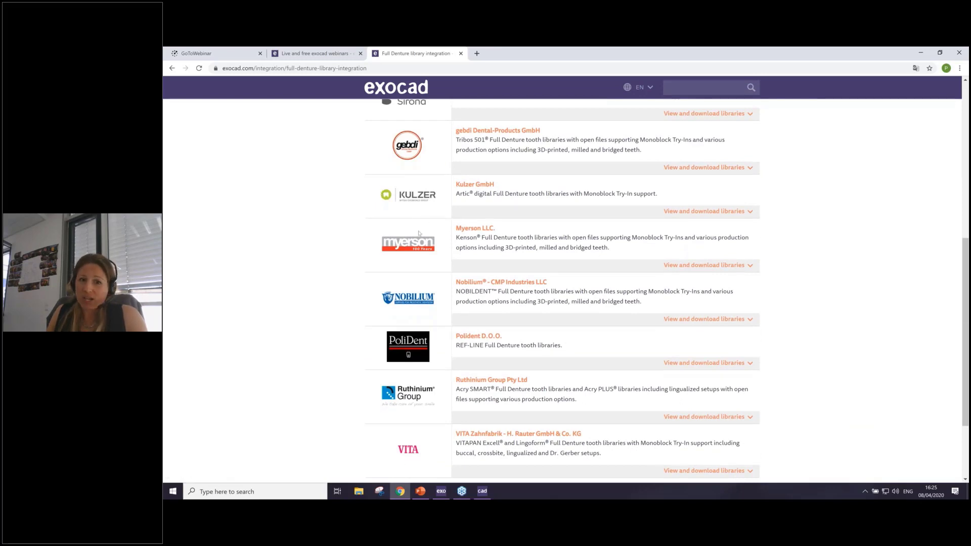
scroll(419, 203, "down", 1)
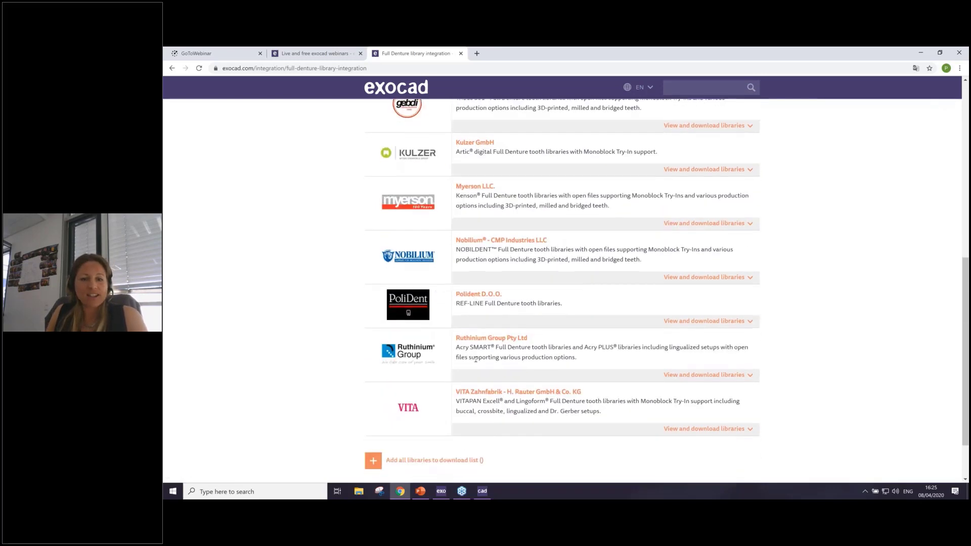
scroll(476, 312, "up", 3)
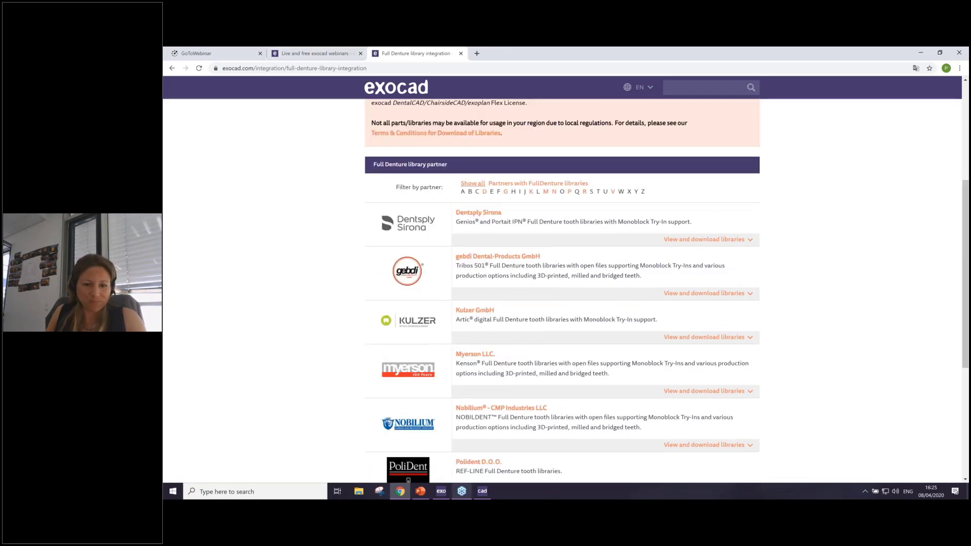
Return to exocad DentalCAD and select DESS - 3i CE Aurum Base with platform RP and type Engaging for tooth 16
left_click(482, 491)
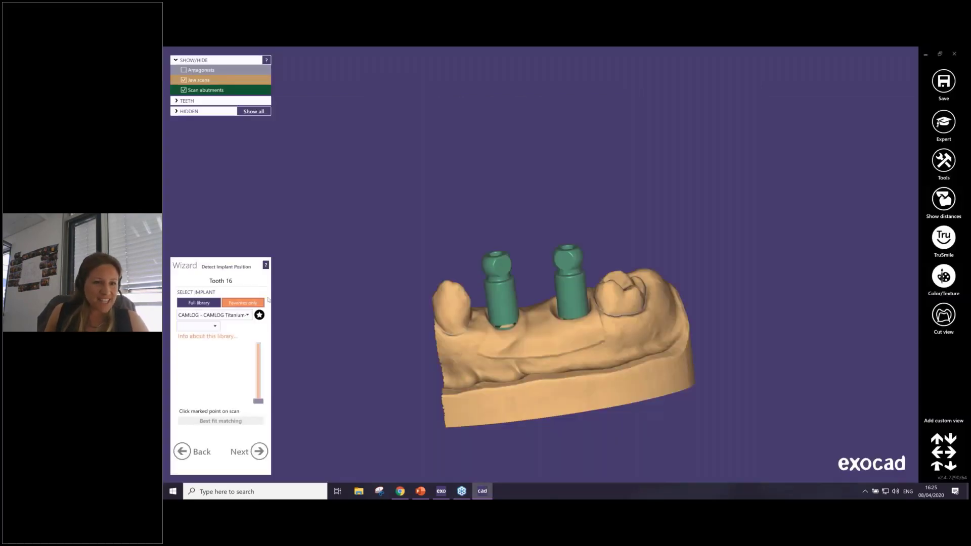
right_click_drag(455, 223, 446, 228)
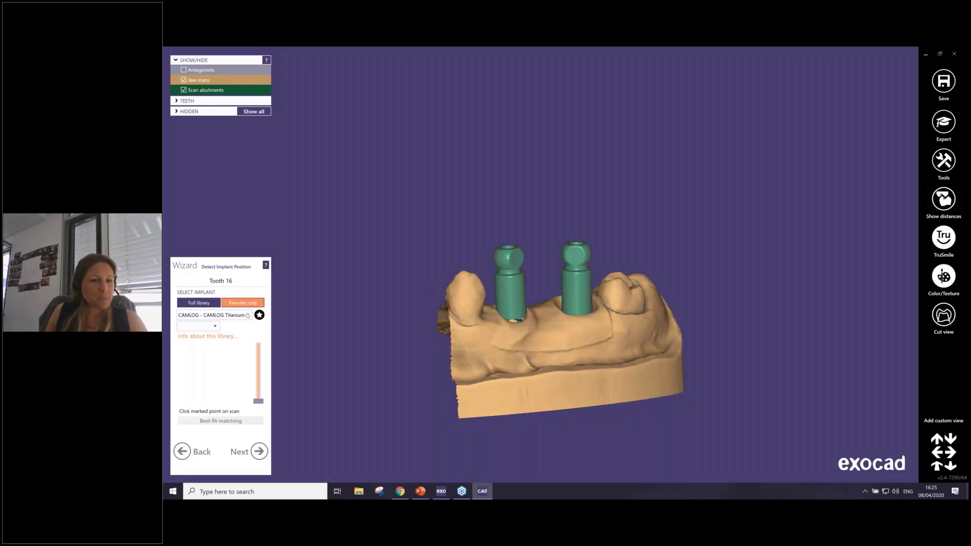
left_click(210, 328)
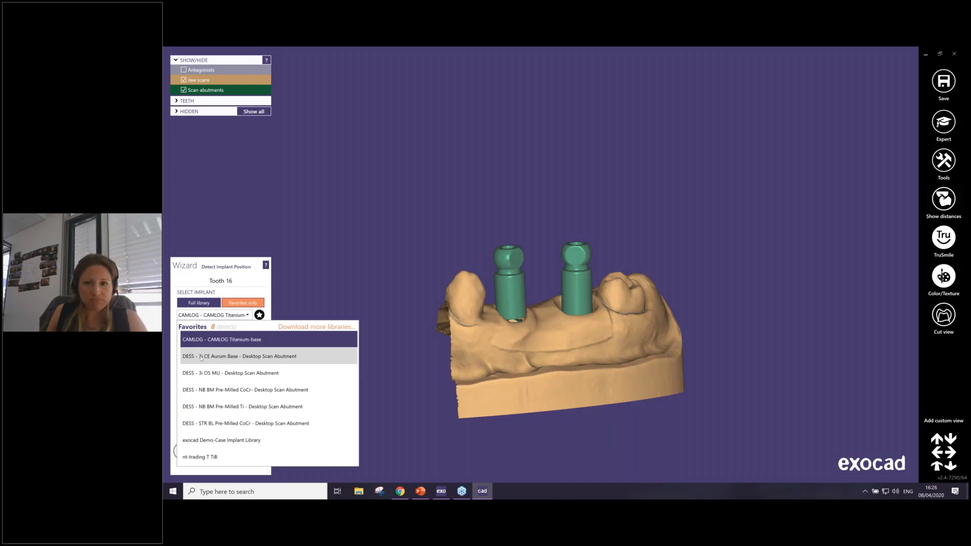
left_click(201, 357)
left_click(202, 326)
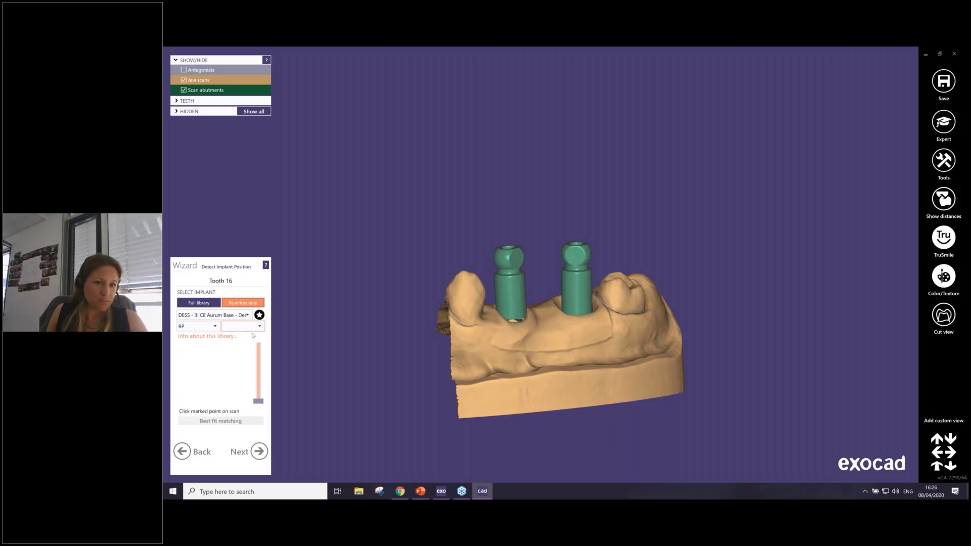
left_click(251, 327)
left_click(251, 340)
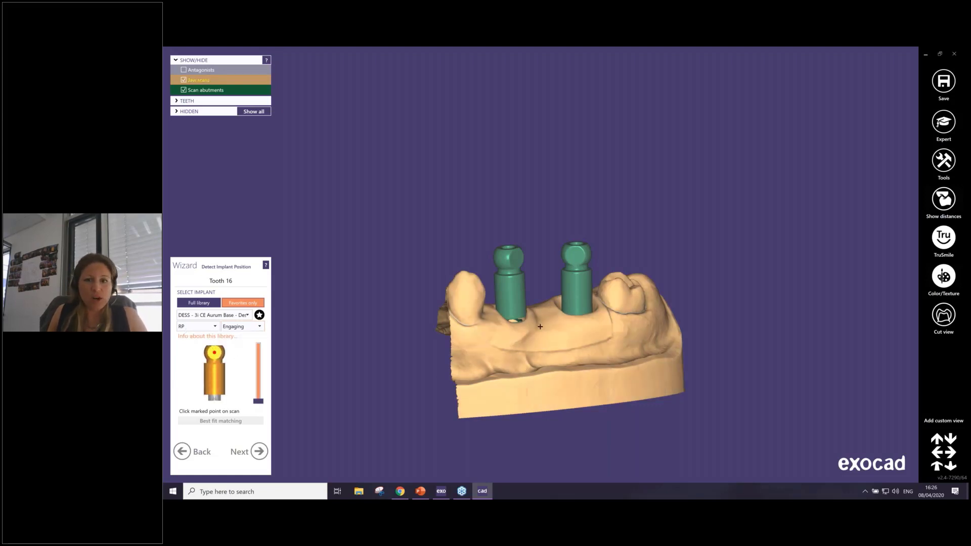
Mark the matching point on the tooth 16 scan abutment, run best fit matching, and proceed to tooth 14
left_click(579, 257)
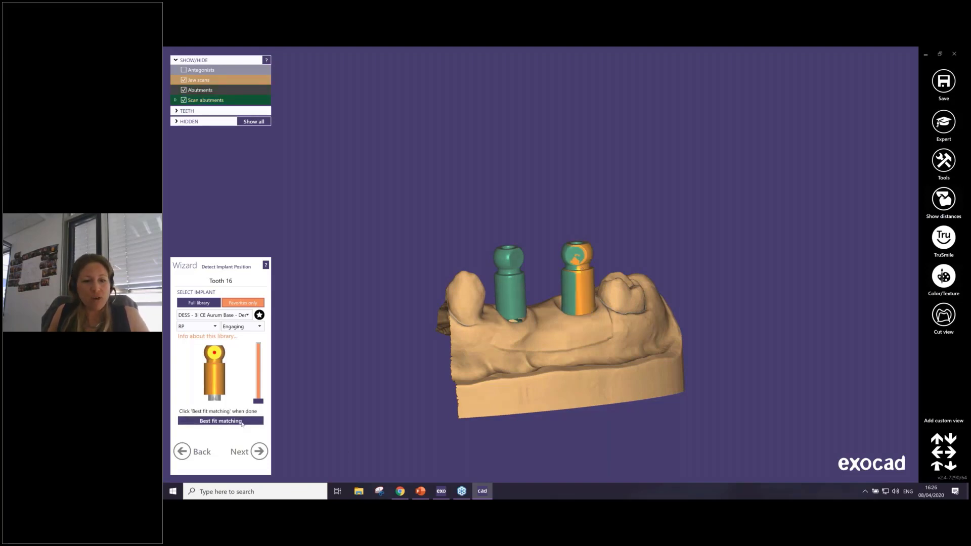
left_click(206, 422)
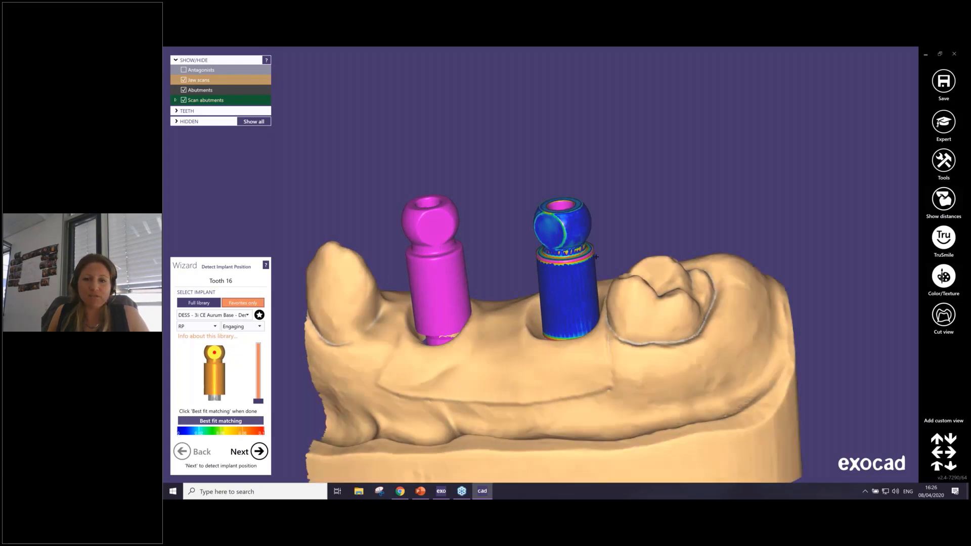
right_click_drag(467, 303, 552, 208)
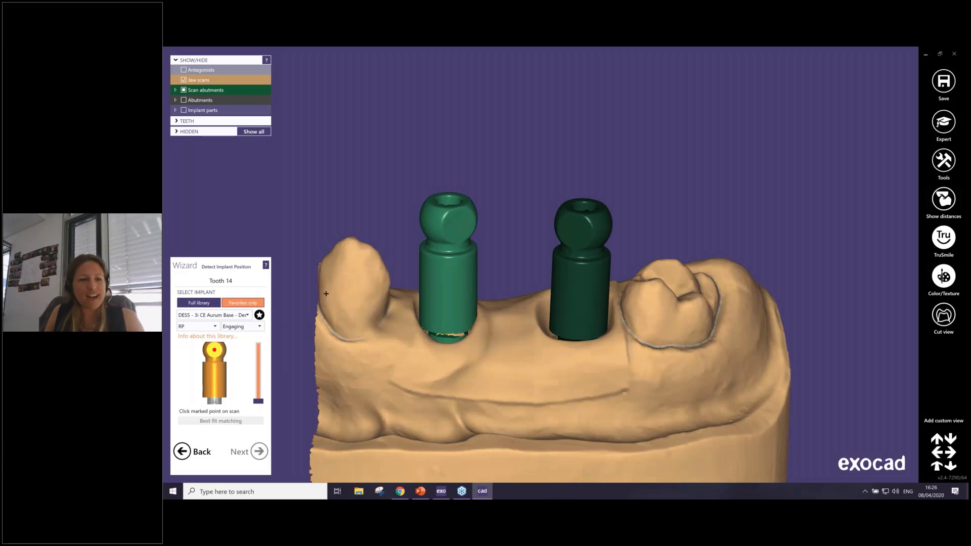
Select nt-trading T TiB, size 4.5, TiBase for tooth 14 and match it to the scan abutment by best fit
left_click(201, 318)
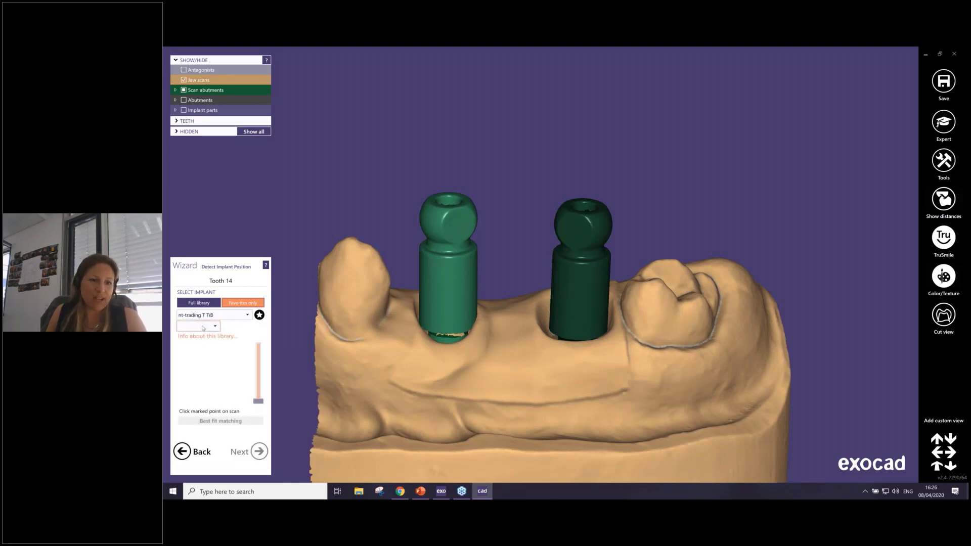
left_click(205, 326)
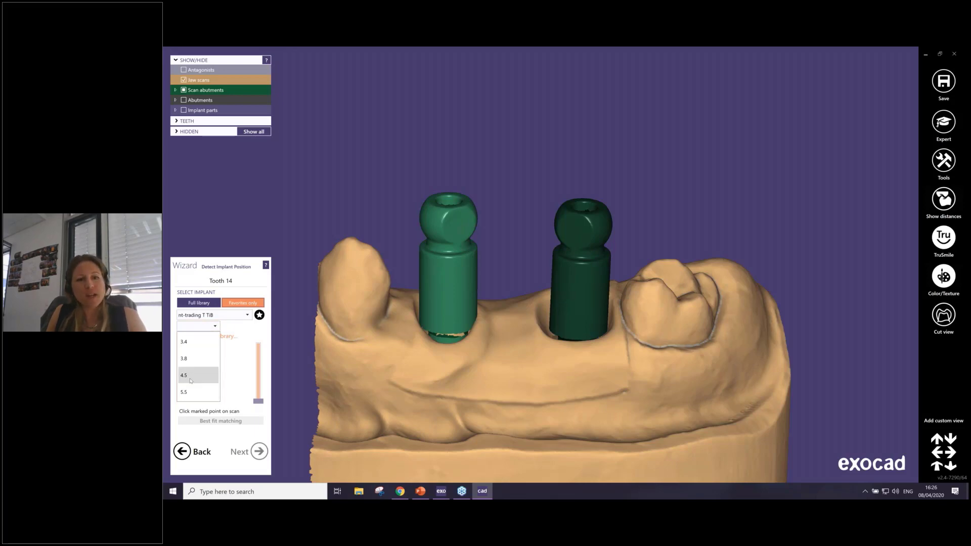
left_click(190, 377)
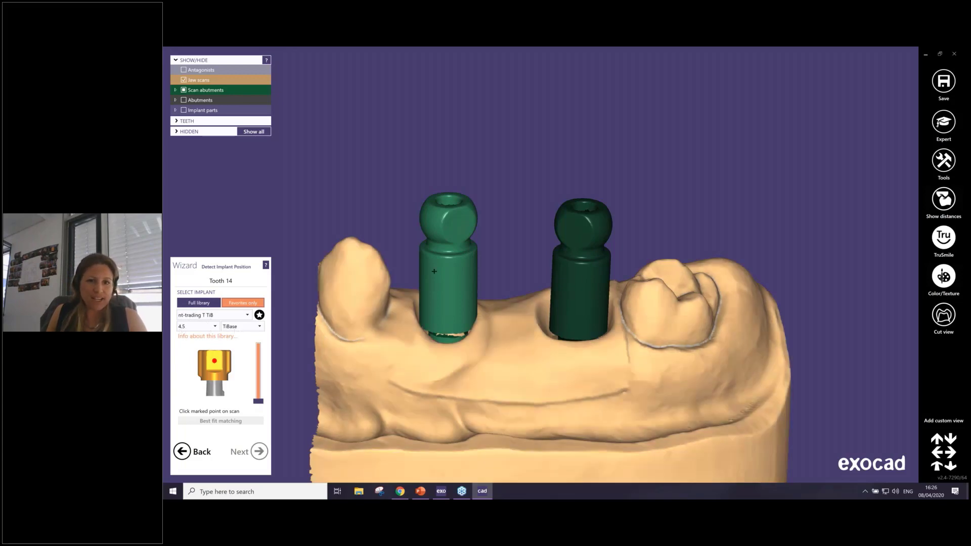
left_click(456, 269)
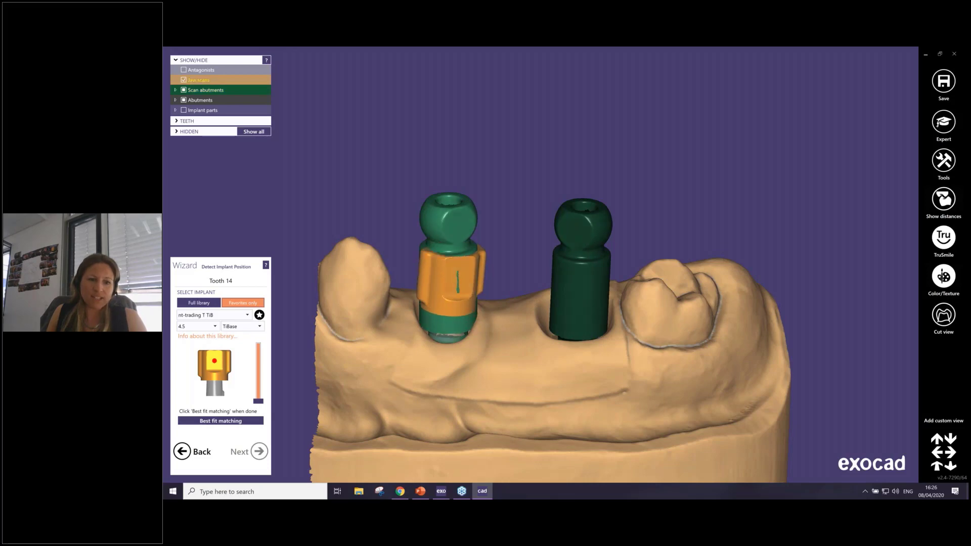
left_click(212, 422)
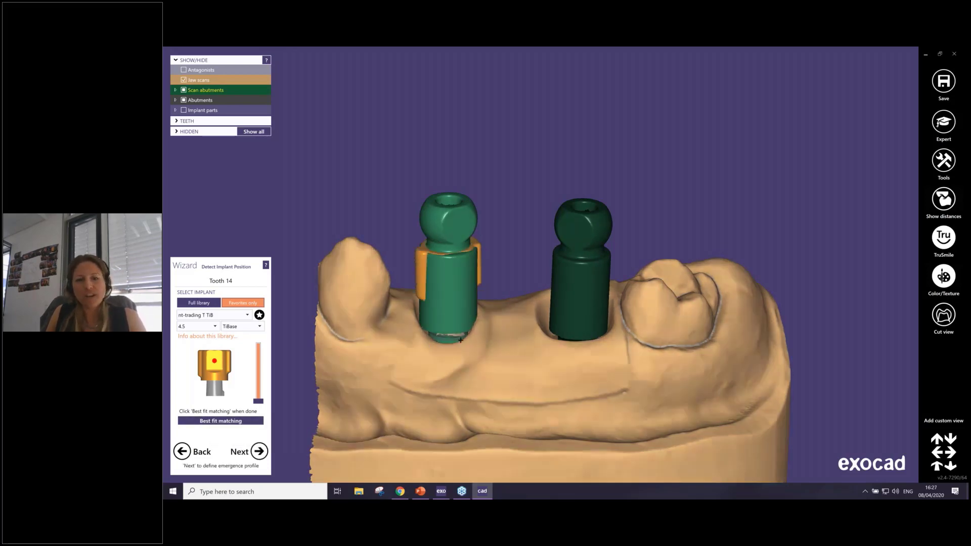
Hide the scan abutments to inspect the matched TiBase on tooth 14, and continue to the emergence profile definition
right_click_drag(460, 343, 435, 197)
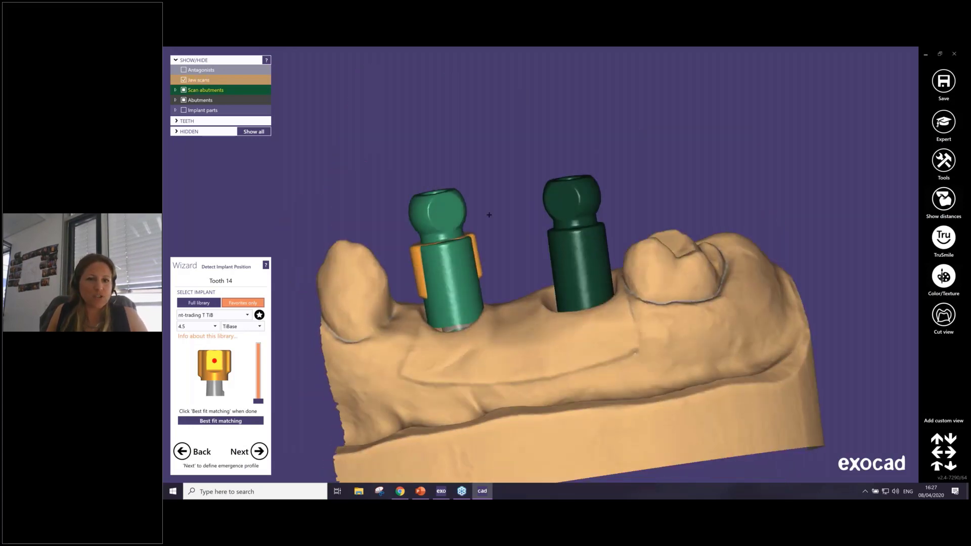
middle_click(464, 218, "ctrl")
right_click_drag(490, 210, 277, 424)
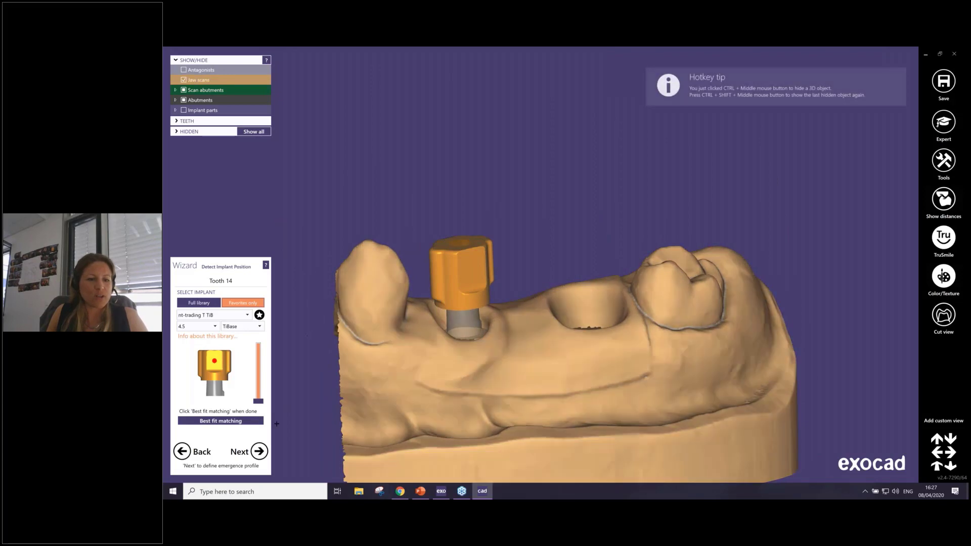
left_click(259, 451)
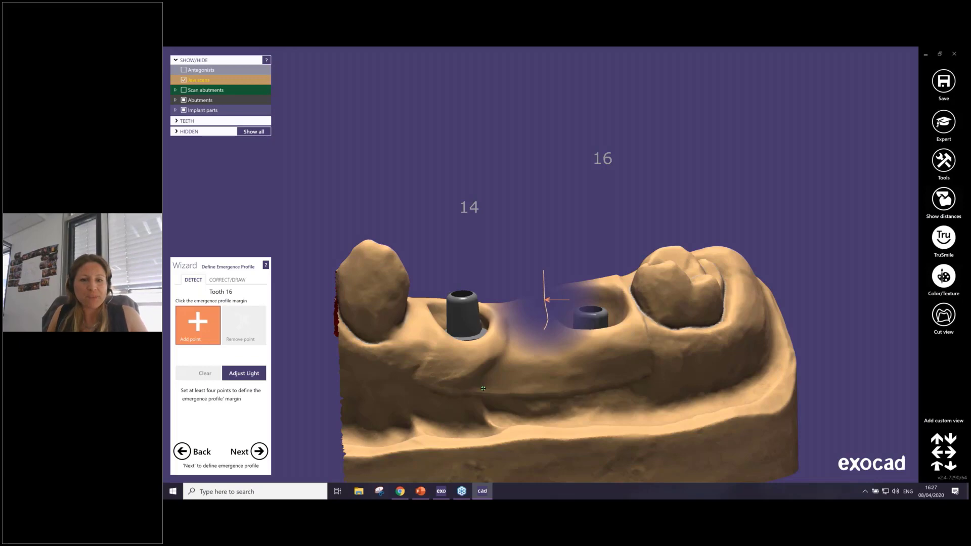
With the jaw scans hidden, enter Expert mode and open Switch implant connection library for tooth 14
left_click(184, 80)
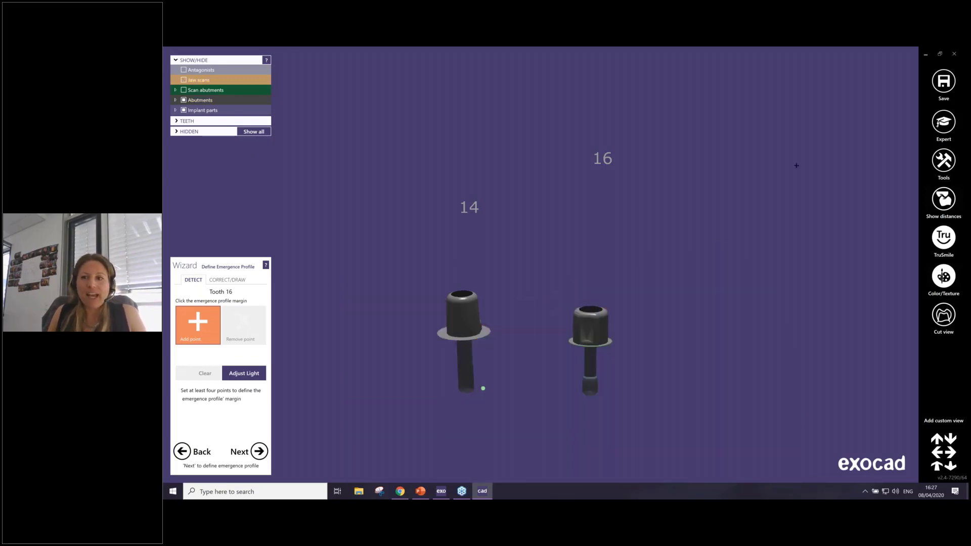
left_click(944, 122)
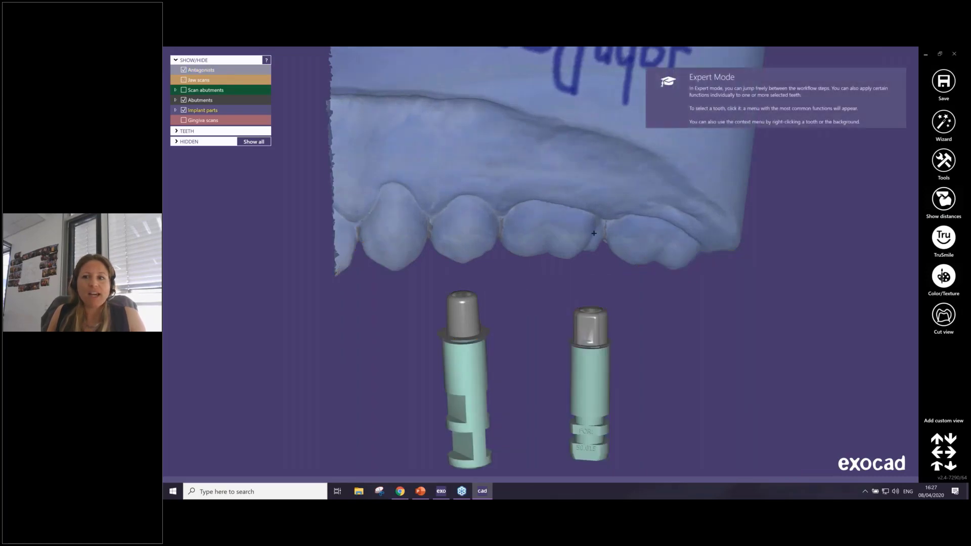
left_click(464, 363)
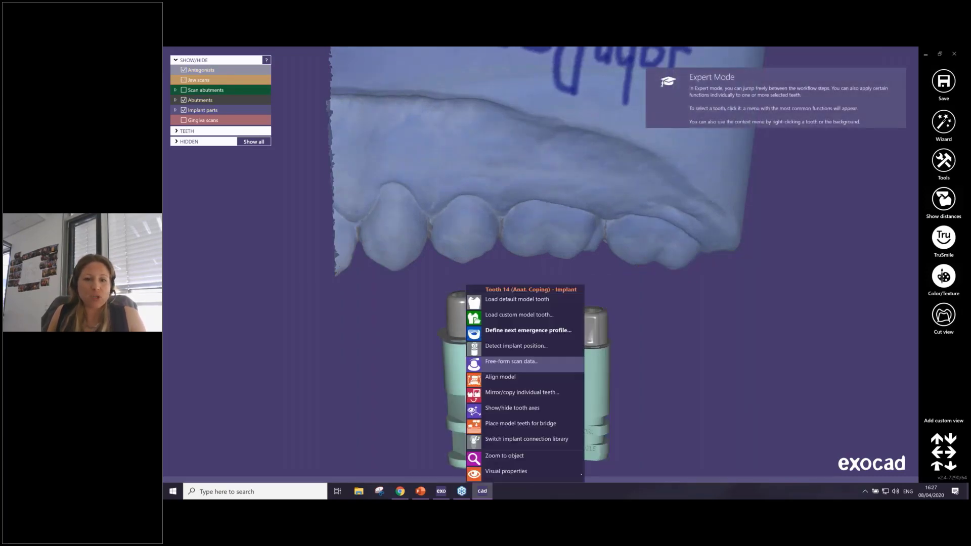
left_click(497, 446)
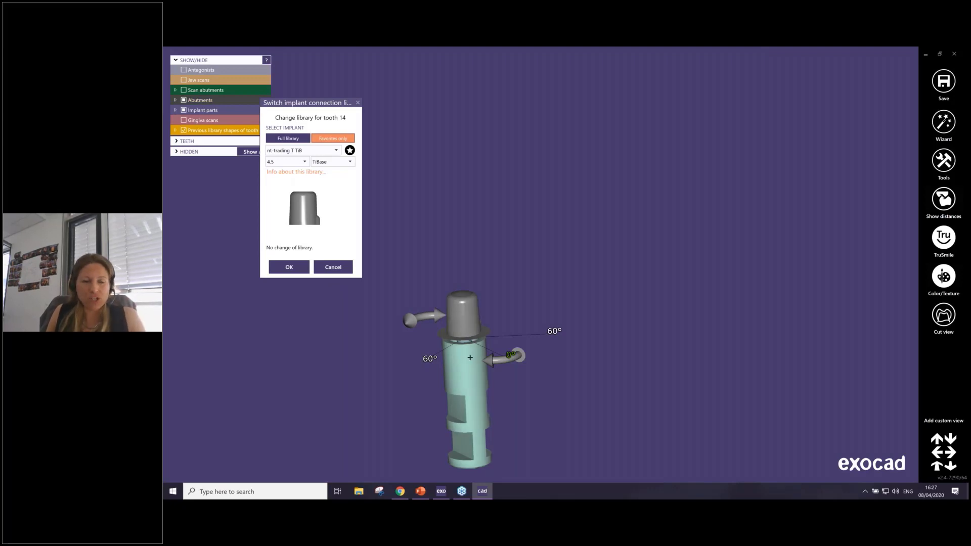
Try rotating the tooth 14 TiBase connection about its axis in 60° increments, and return it to 0°
right_click_drag(466, 335, 465, 387)
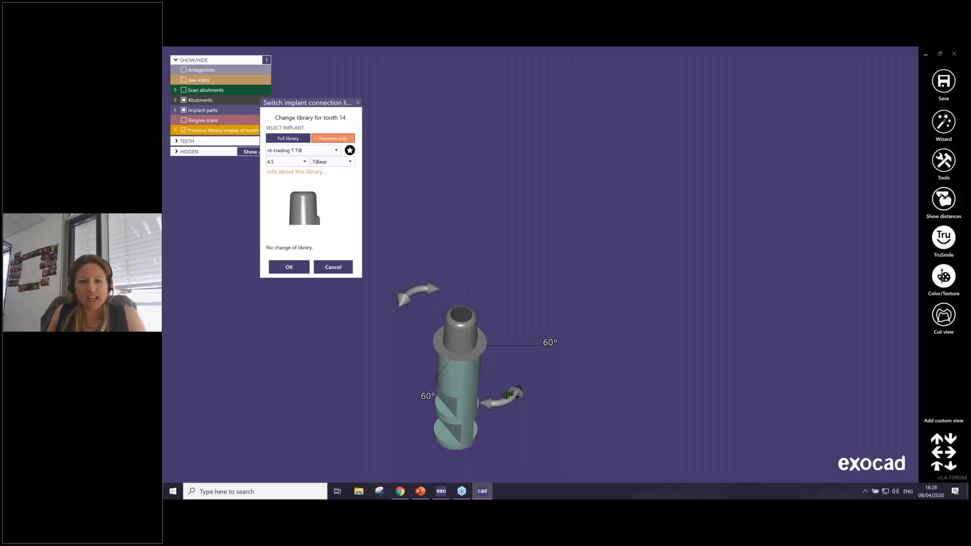
left_click_drag(517, 396, 499, 269)
right_click_drag(566, 365, 566, 365)
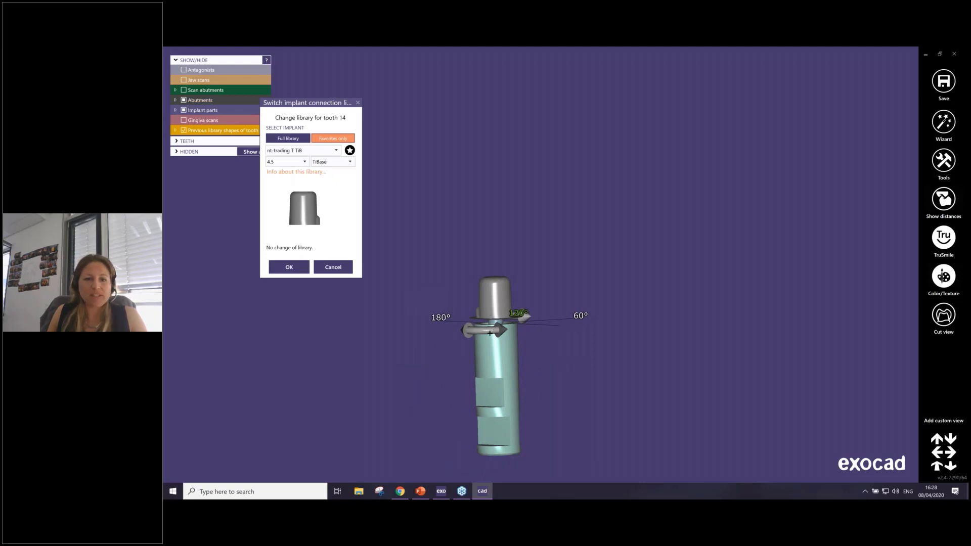
right_click_drag(486, 285, 477, 417)
left_click_drag(475, 400, 582, 308)
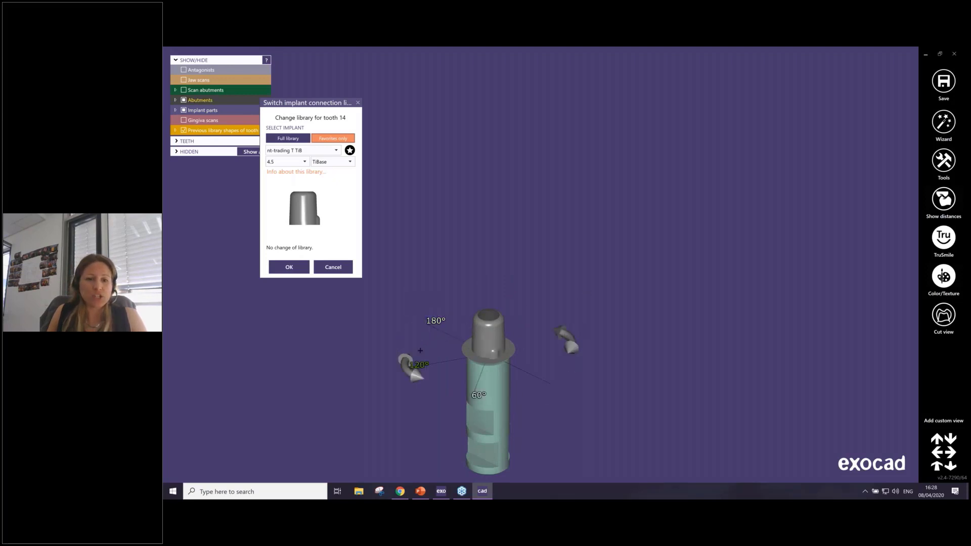
left_click_drag(439, 384, 563, 370)
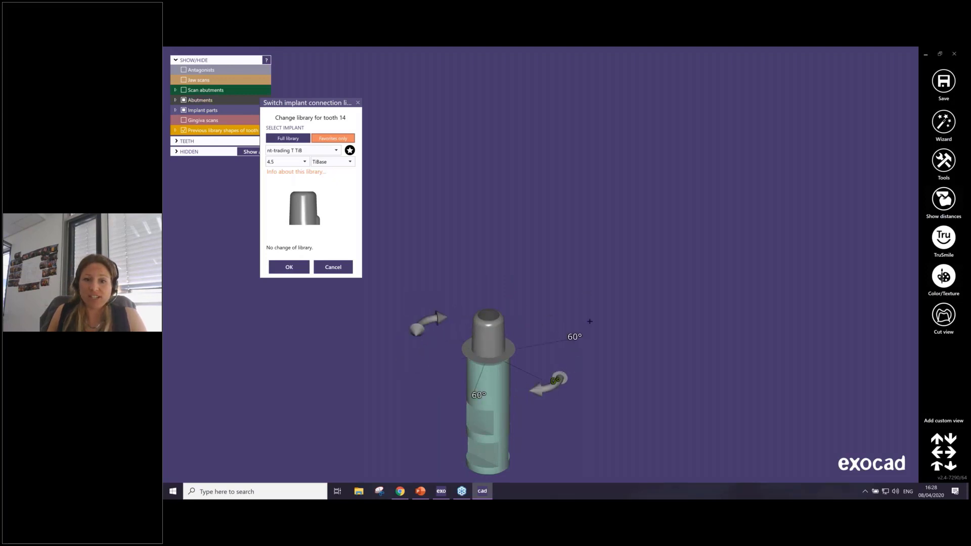
right_click_drag(590, 321, 589, 322)
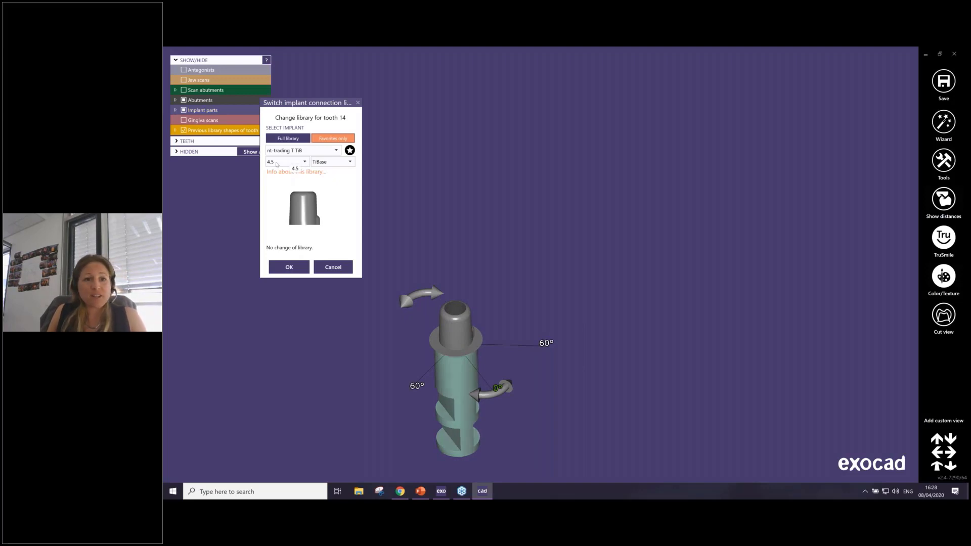
Switch the tooth 14 nt-trading T TiB TiBase to size 3.8, confirm the change and return to the Wizard
left_click(279, 163)
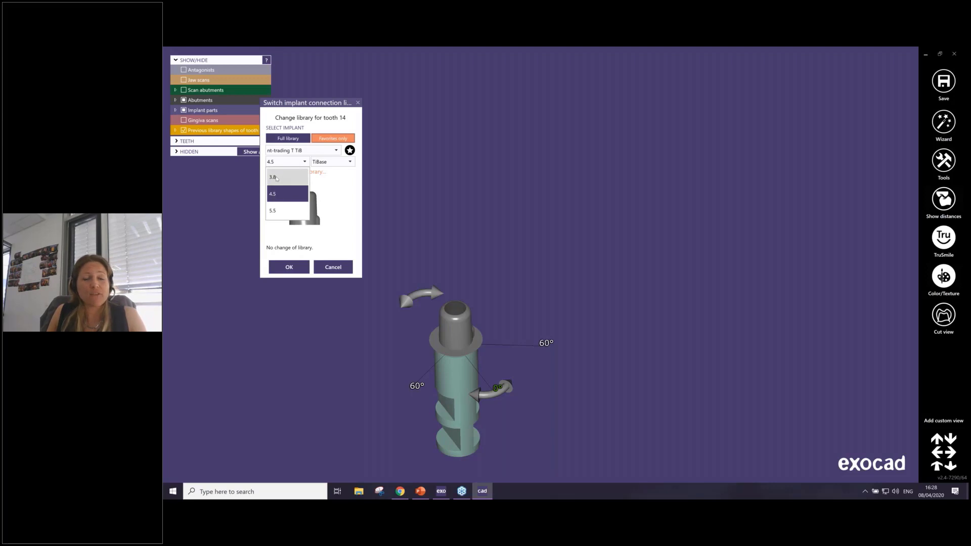
left_click(277, 178)
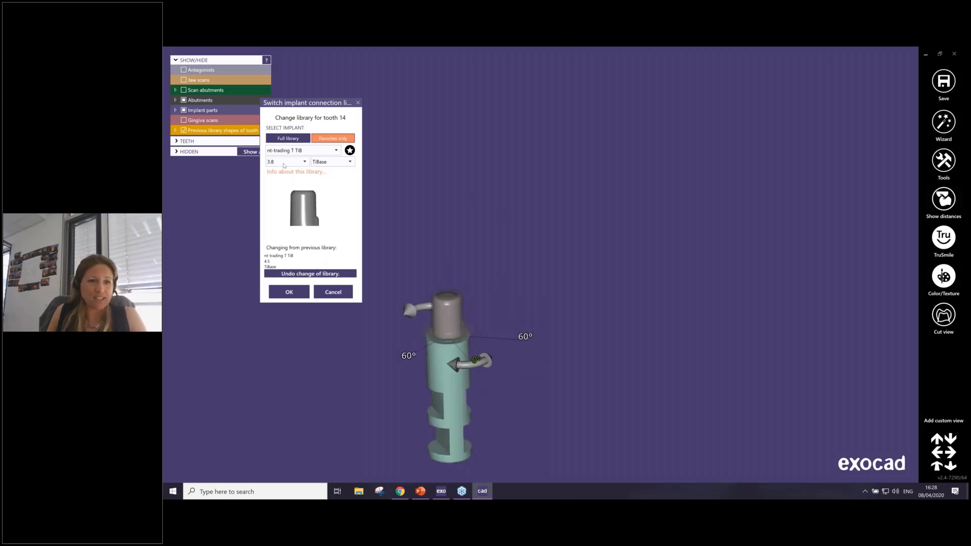
left_click(289, 292)
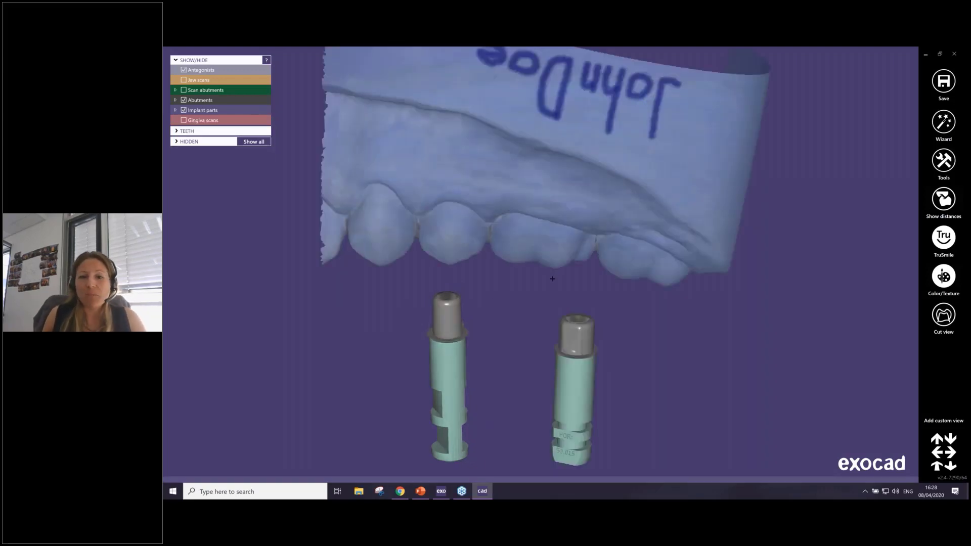
scroll(553, 279, "down", 1)
left_click(849, 135)
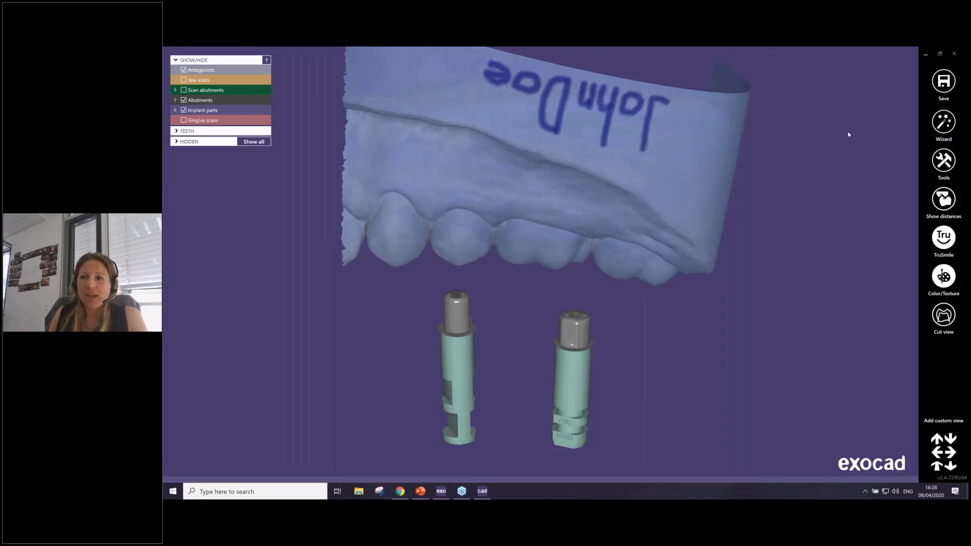
left_click(944, 122)
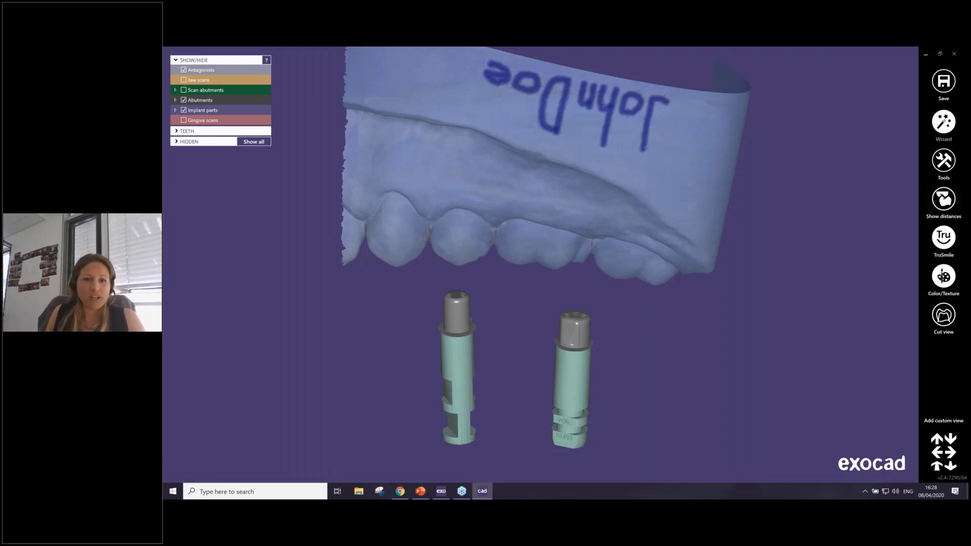
Mark points around the gingival opening at tooth 16 to detect its emergence profile margin
right_click_drag(420, 153, 433, 265)
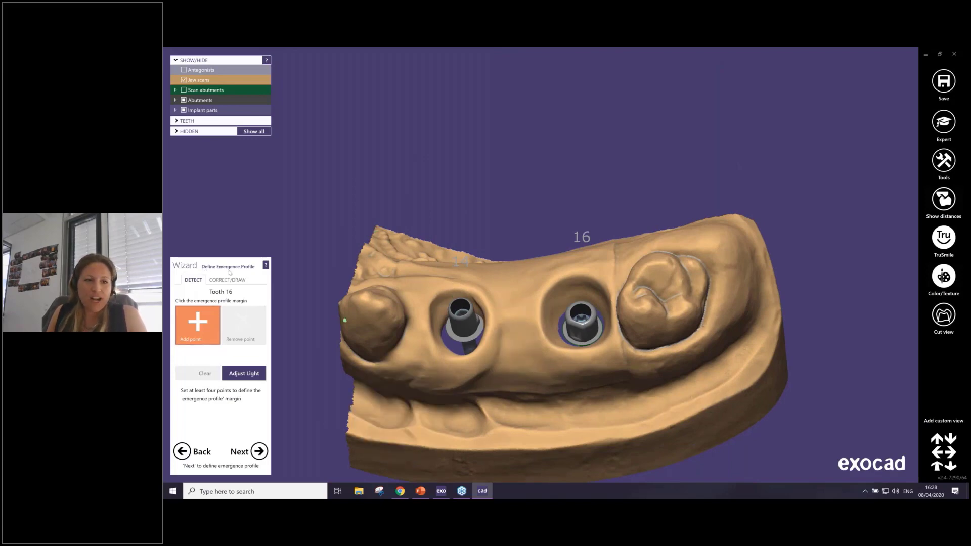
left_click(566, 285)
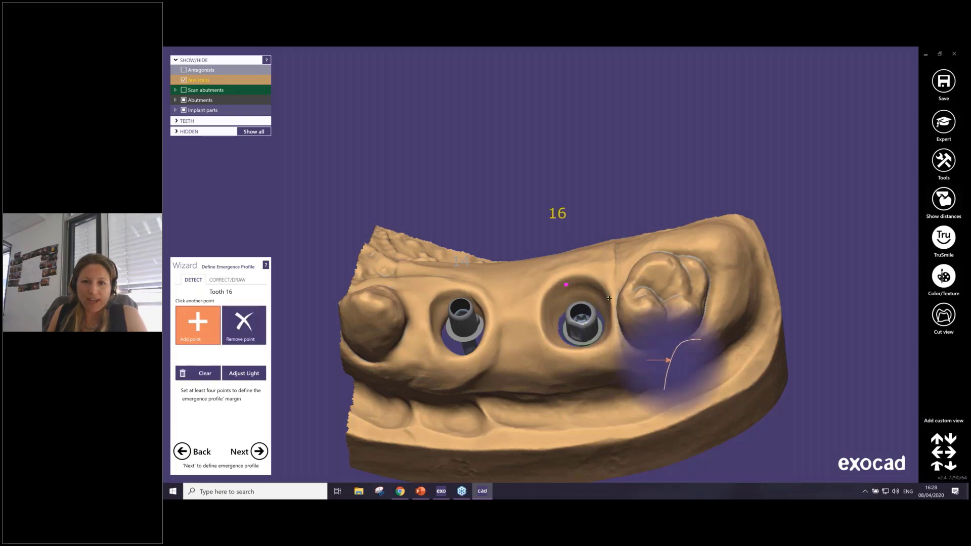
left_click(608, 299)
left_click(545, 320)
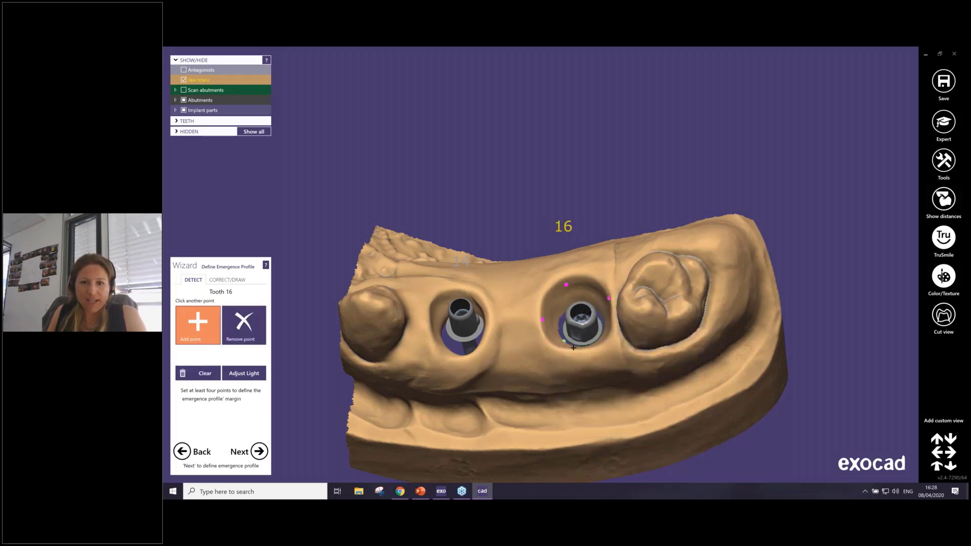
right_click_drag(544, 319, 573, 349)
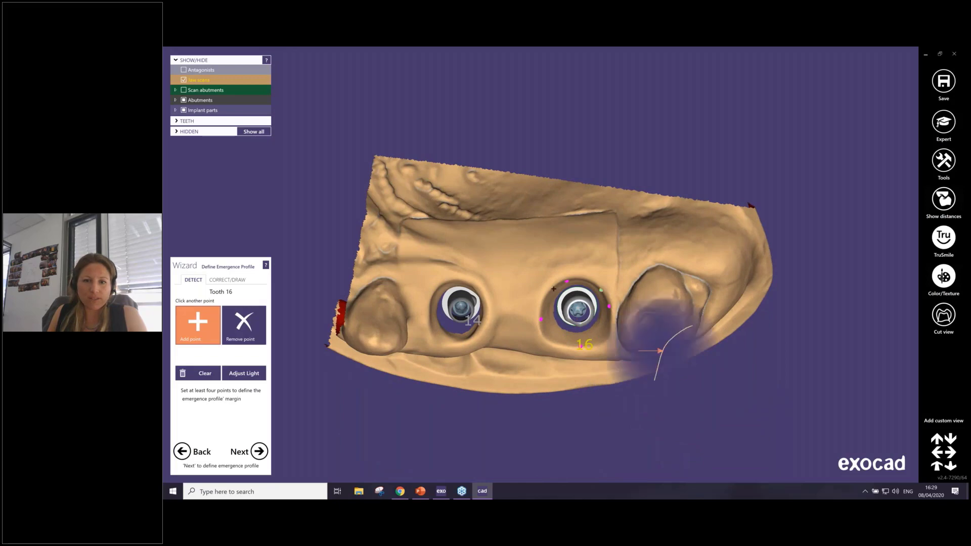
left_click(625, 378)
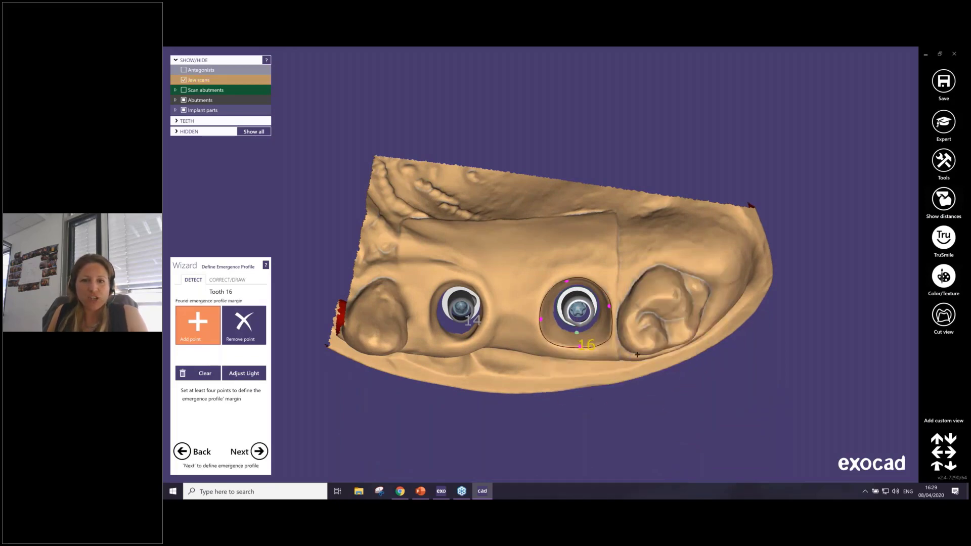
right_click_drag(704, 407, 703, 344)
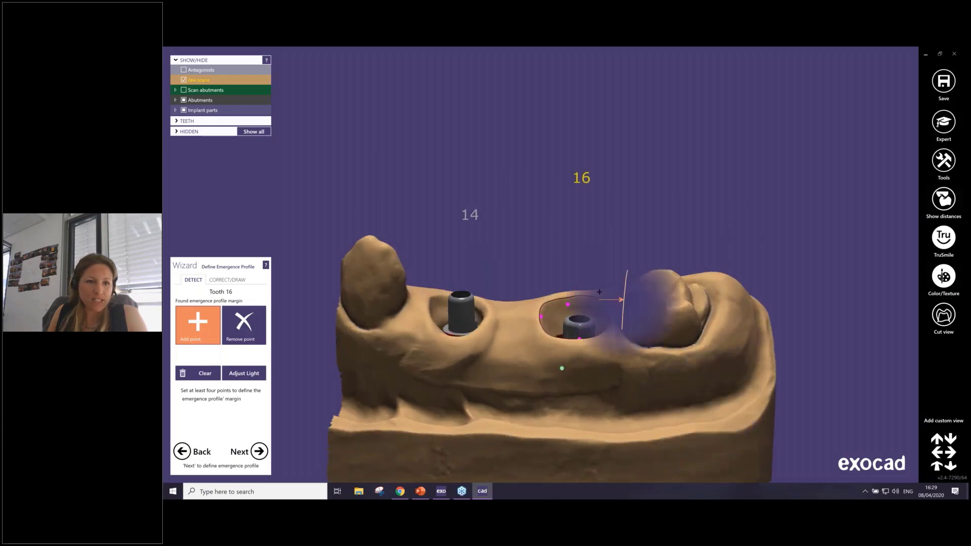
Correct the tooth 16 emergence profile margin by moving its curve along the gingival edge, and proceed to tooth 14
left_click(226, 282)
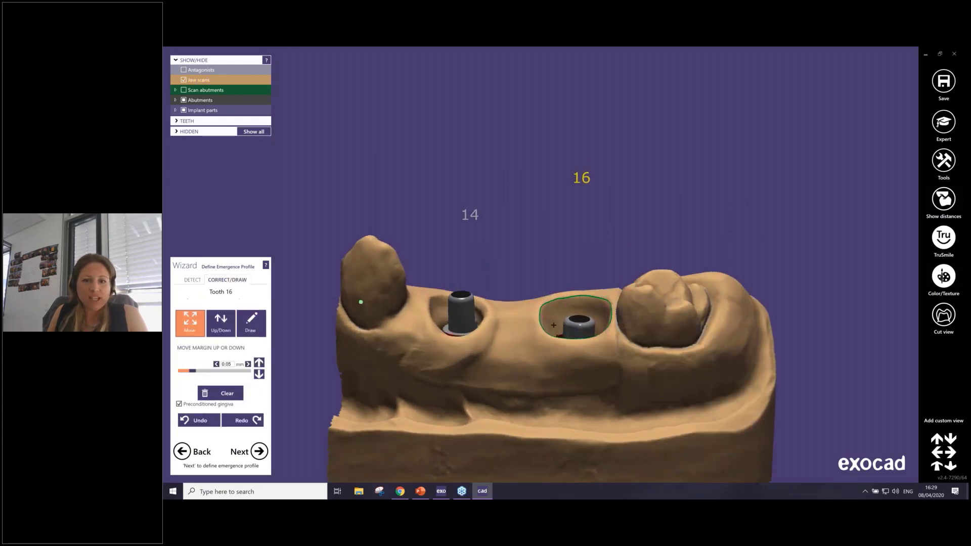
scroll(618, 386, "up", 3)
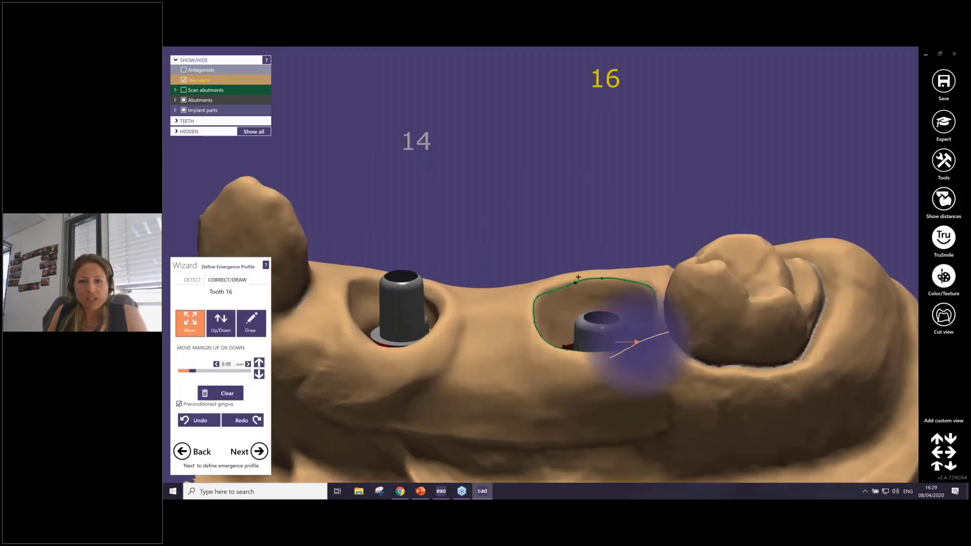
left_click_drag(576, 282, 652, 300)
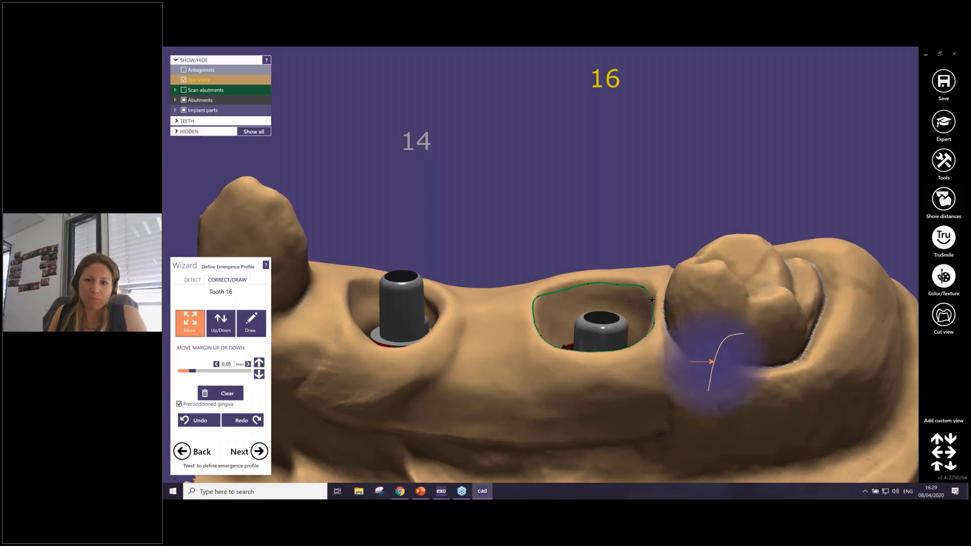
right_click_drag(670, 311, 641, 362)
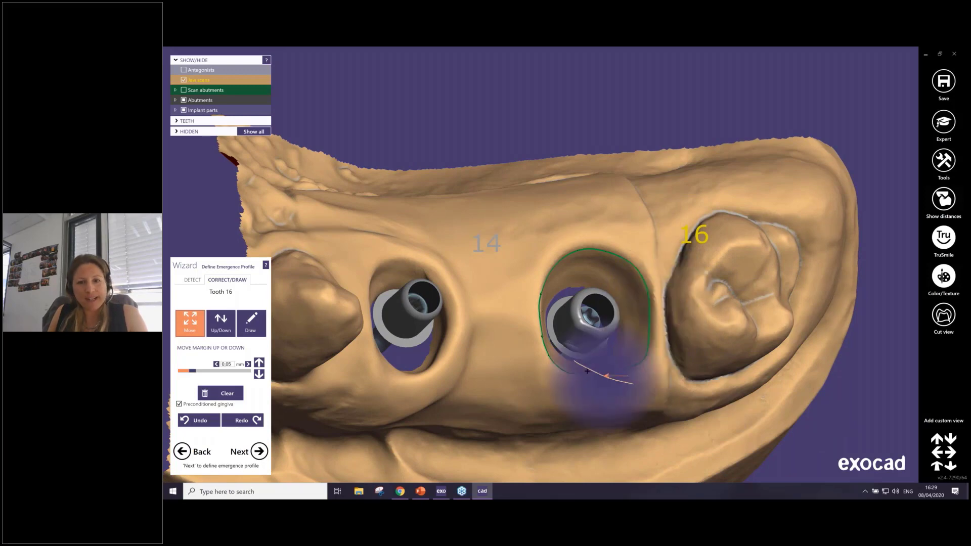
right_click_drag(573, 295, 536, 303)
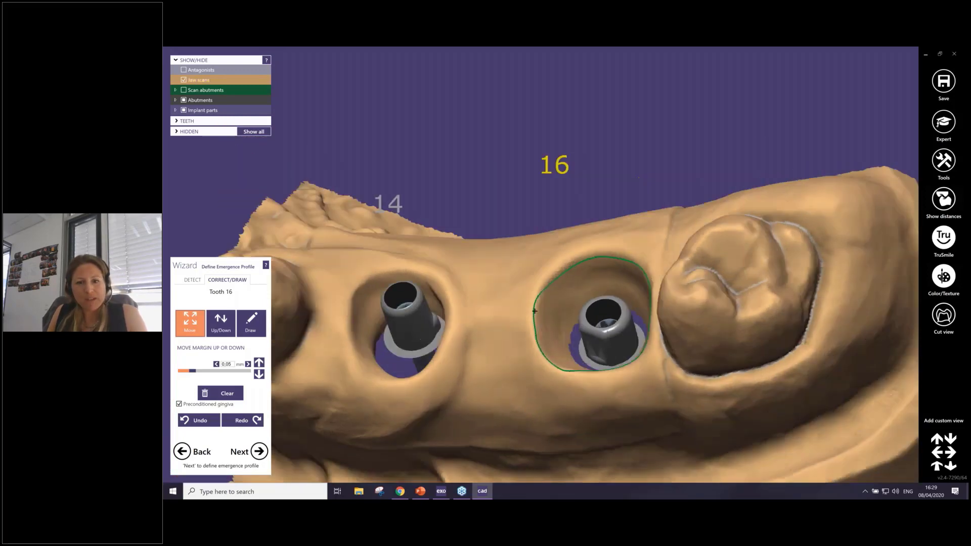
mouse_move(597, 372)
left_mouse_down()
mouse_move(597, 396)
mouse_move(600, 361)
left_mouse_up()
scroll(289, 398, "down", 5)
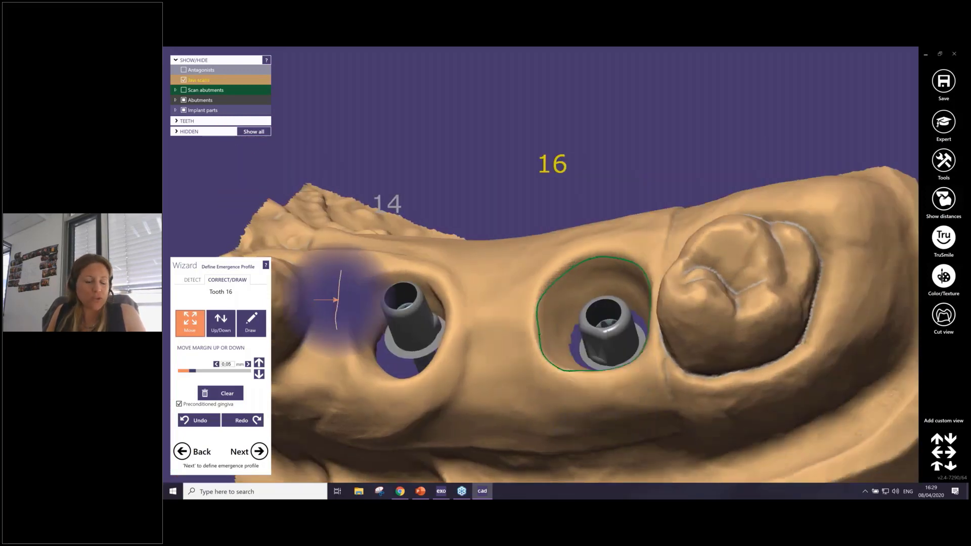
left_click(255, 451)
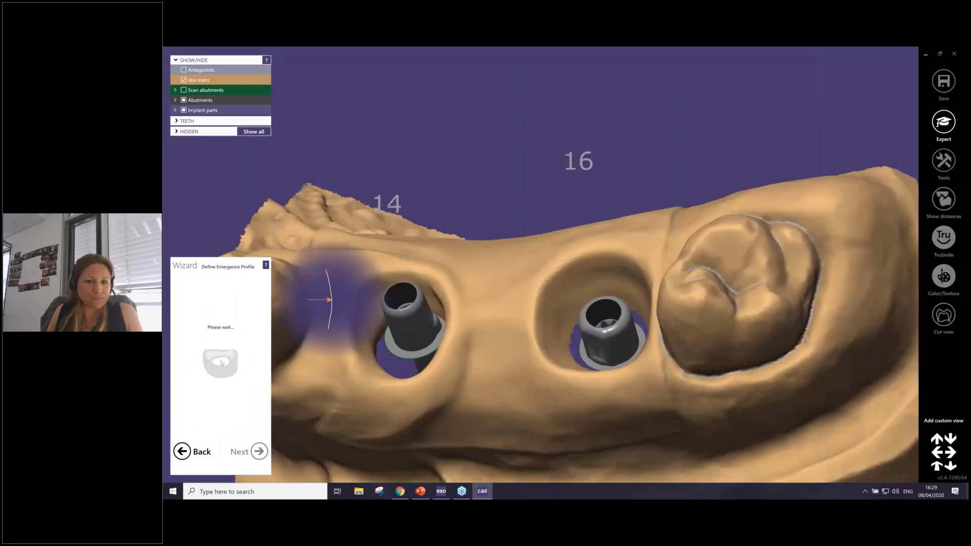
Draw the tooth 14 emergence profile margin by hand around the gingival opening, and continue to the Copy Tooth step
right_click_drag(379, 310, 350, 313)
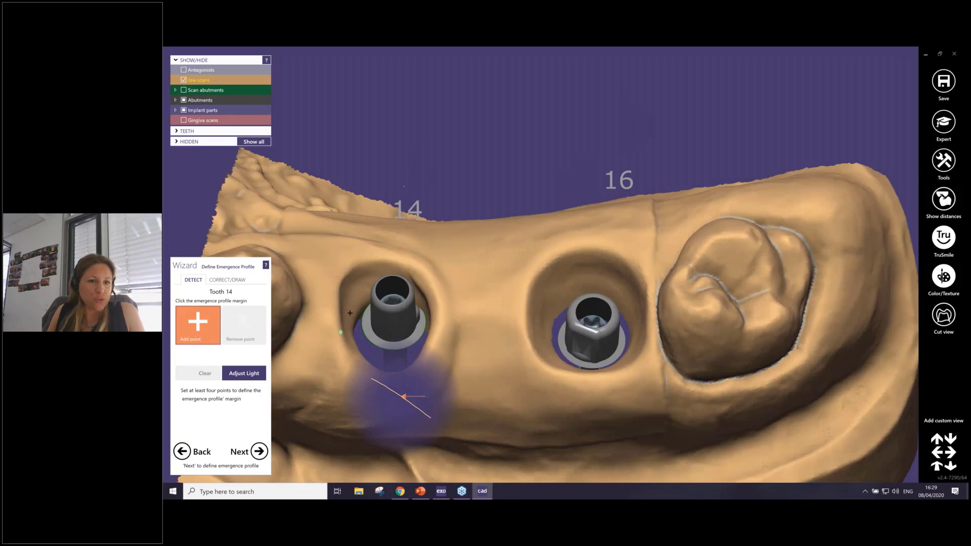
left_click(218, 279)
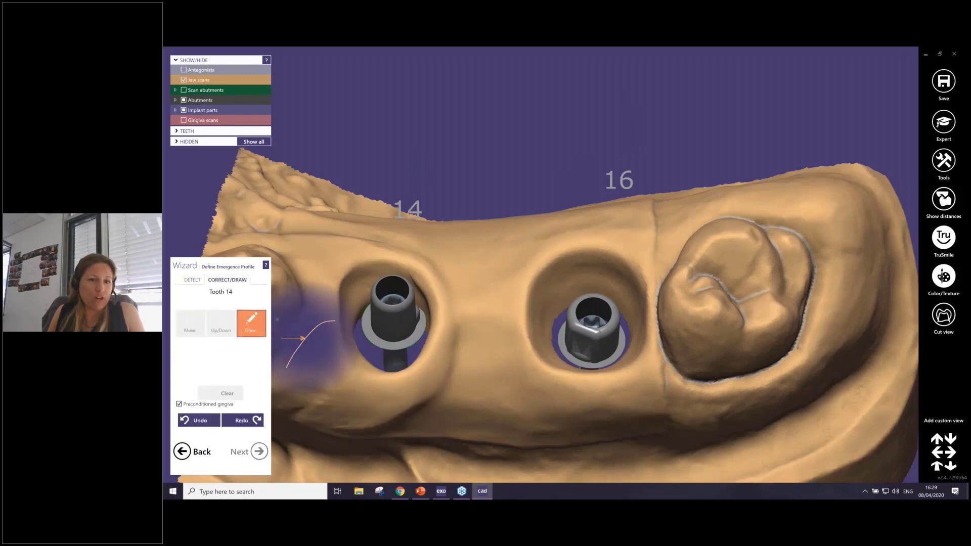
left_click_drag(353, 282, 409, 279)
right_click_drag(427, 289, 342, 323)
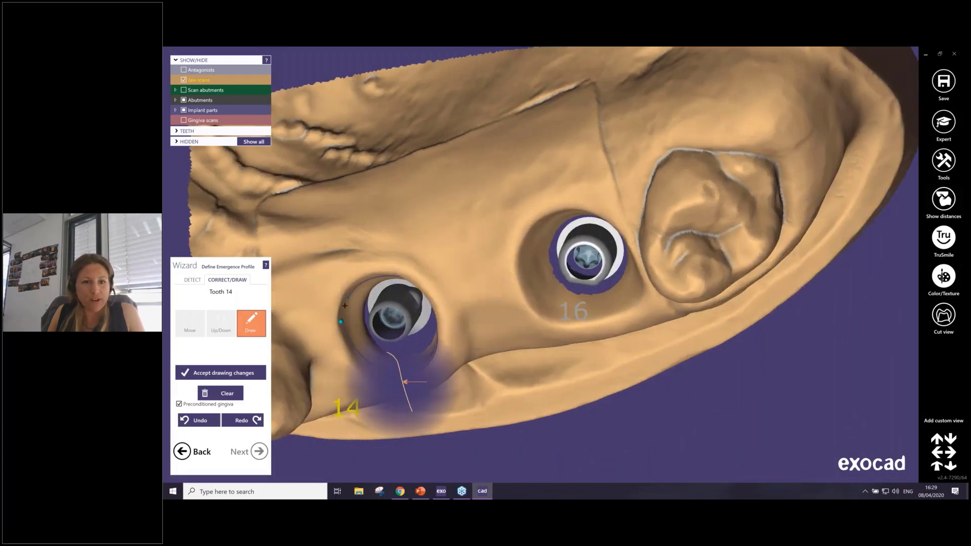
left_click(345, 302)
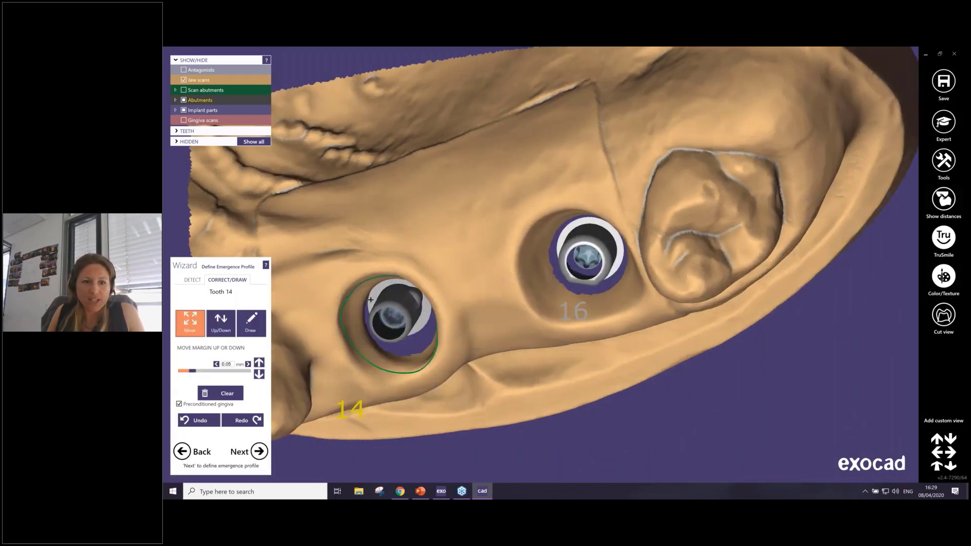
mouse_move(371, 300)
right_mouse_down()
mouse_move(337, 301)
mouse_move(281, 329)
right_mouse_up()
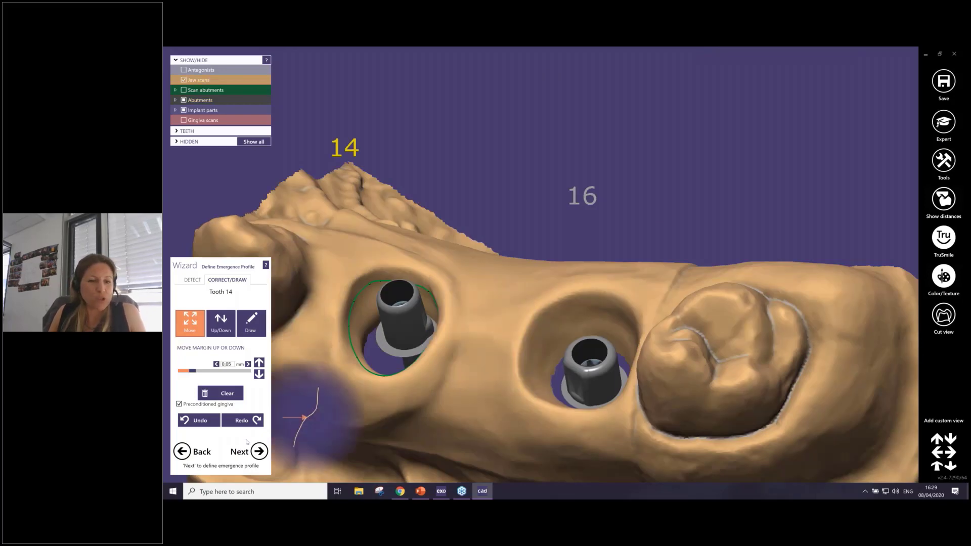
left_click(259, 451)
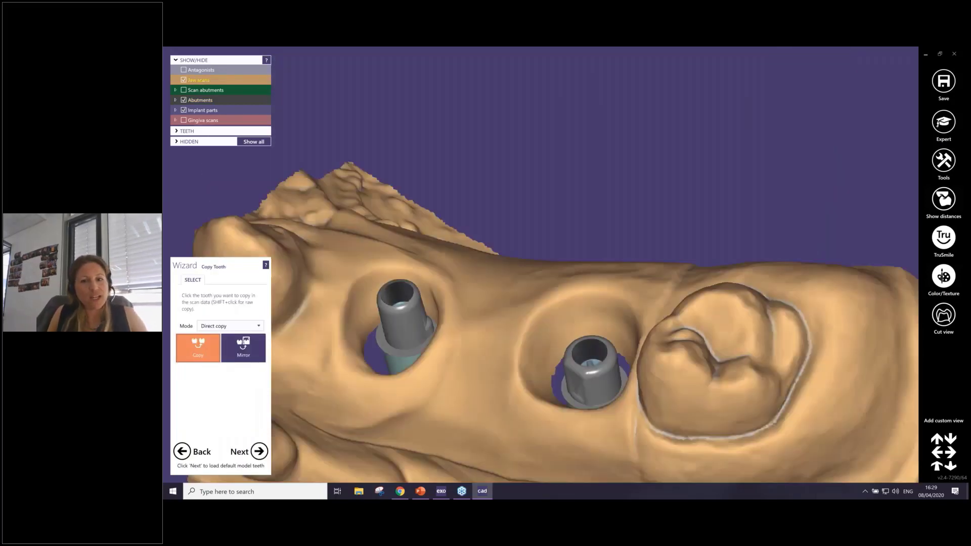
Skip copying a tooth from the scan data and load the default model teeth for tooth placement
right_click_drag(446, 290, 227, 212)
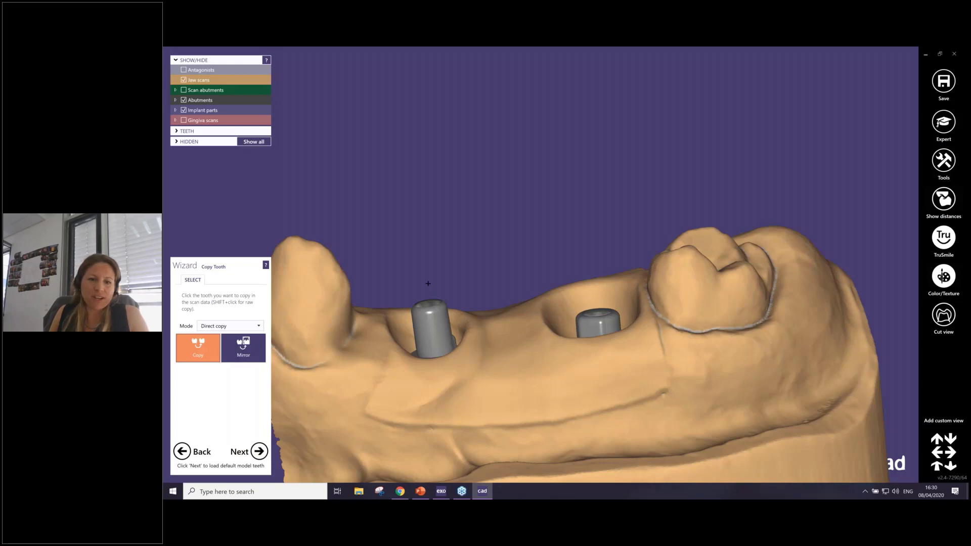
right_click_drag(428, 284, 472, 327)
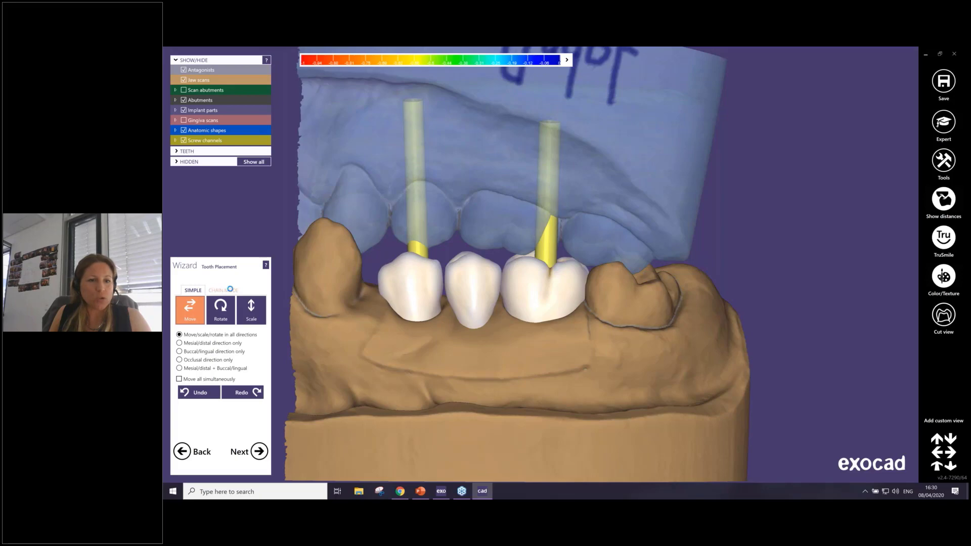
Switch tooth placement to chain mode, shift the tooth row, and lock the chain control at the end beside tooth 14
left_click(230, 289)
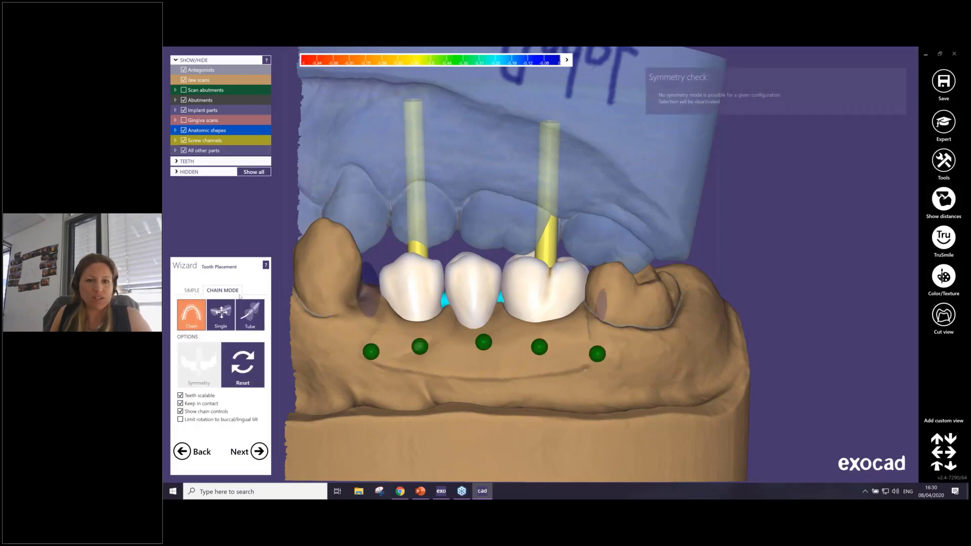
mouse_move(423, 278)
left_mouse_down()
mouse_move(421, 250)
mouse_move(422, 283)
left_mouse_up()
right_click_drag(423, 283, 412, 320)
left_click_drag(409, 310, 379, 306)
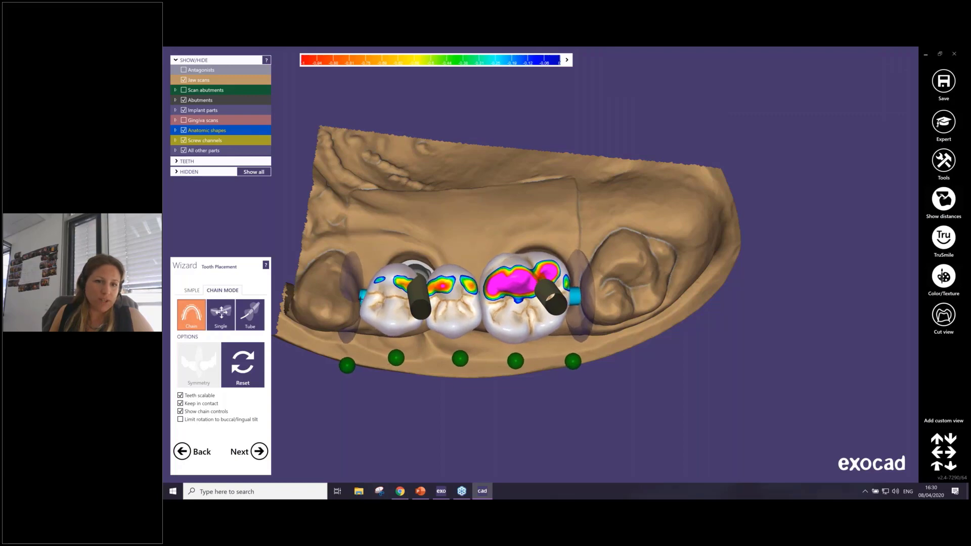
left_click(345, 368)
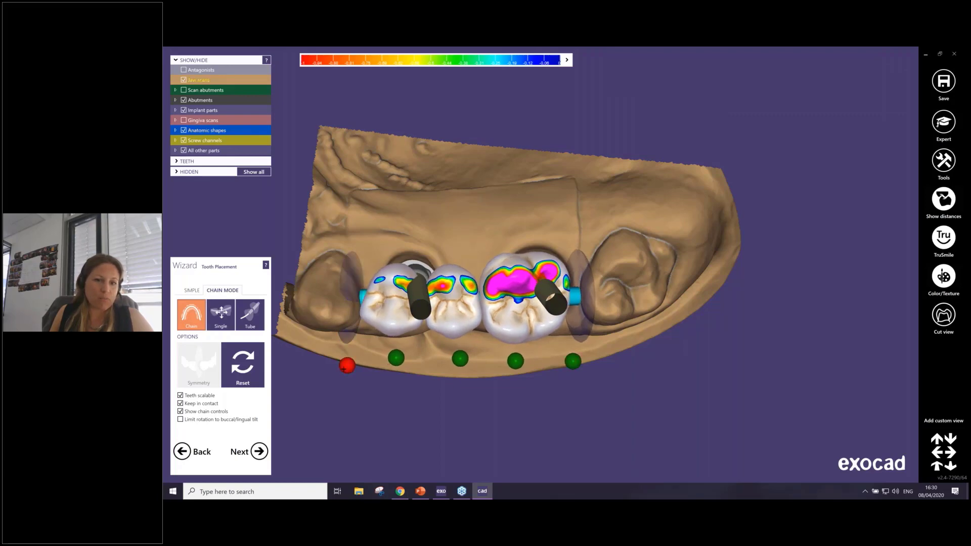
right_click_drag(381, 358, 389, 304)
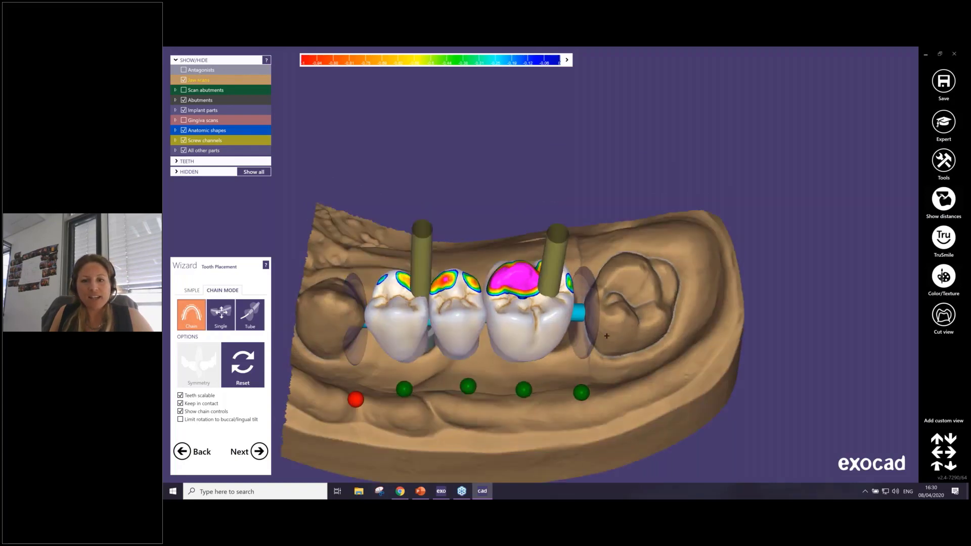
Swing the tooth chain palatally around its locked end, and adjust the teeth's height and tilt as seen from the side
right_click_drag(606, 336, 554, 283)
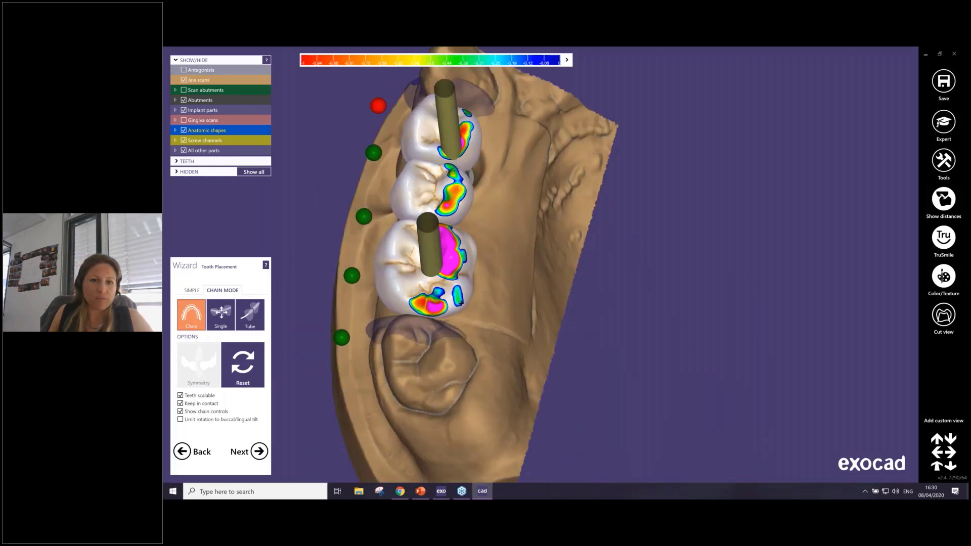
left_click_drag(461, 304, 467, 304)
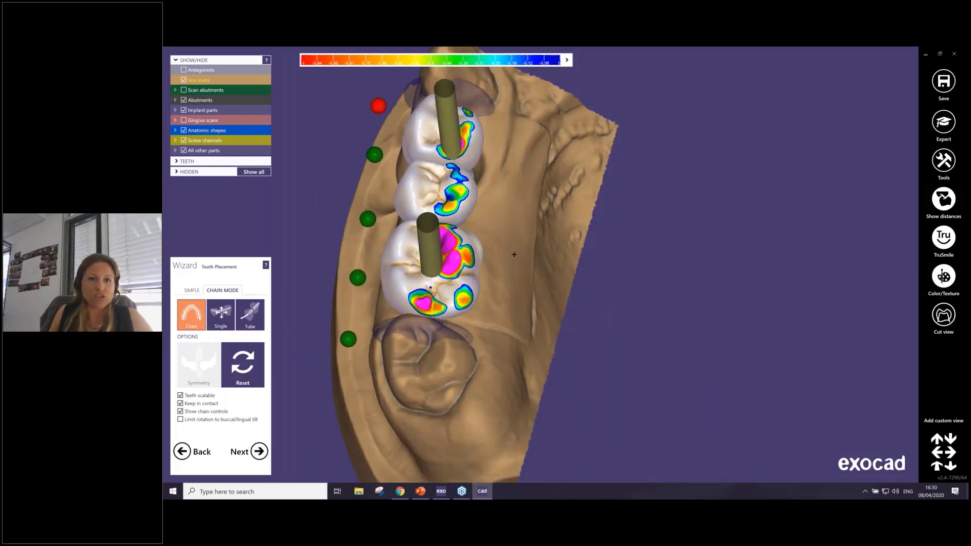
right_click_drag(514, 254, 429, 259)
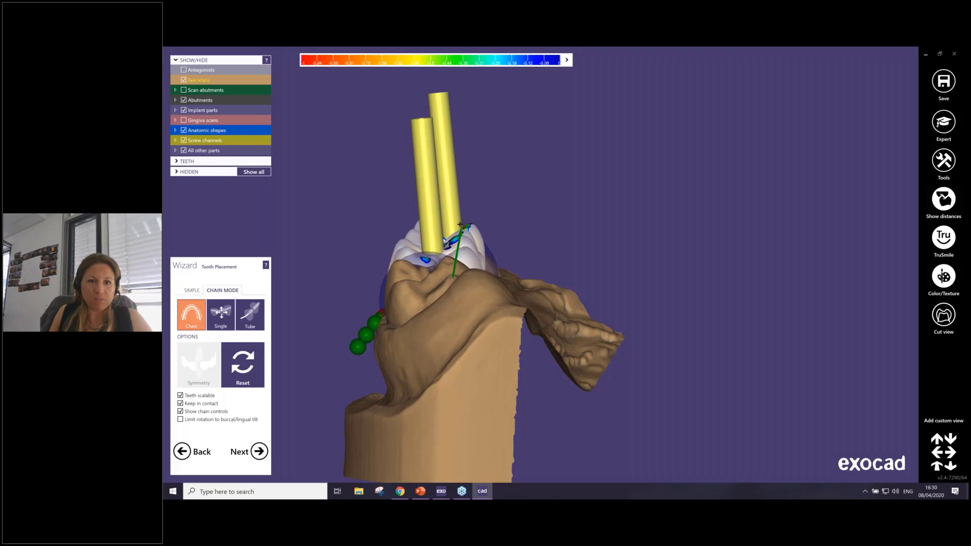
left_click_drag(469, 236, 476, 250)
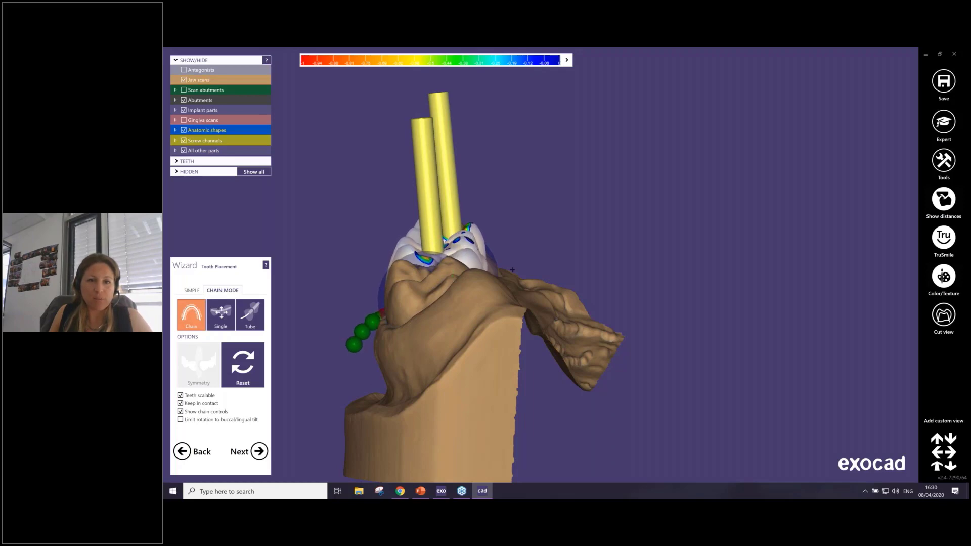
right_click_drag(512, 270, 542, 155)
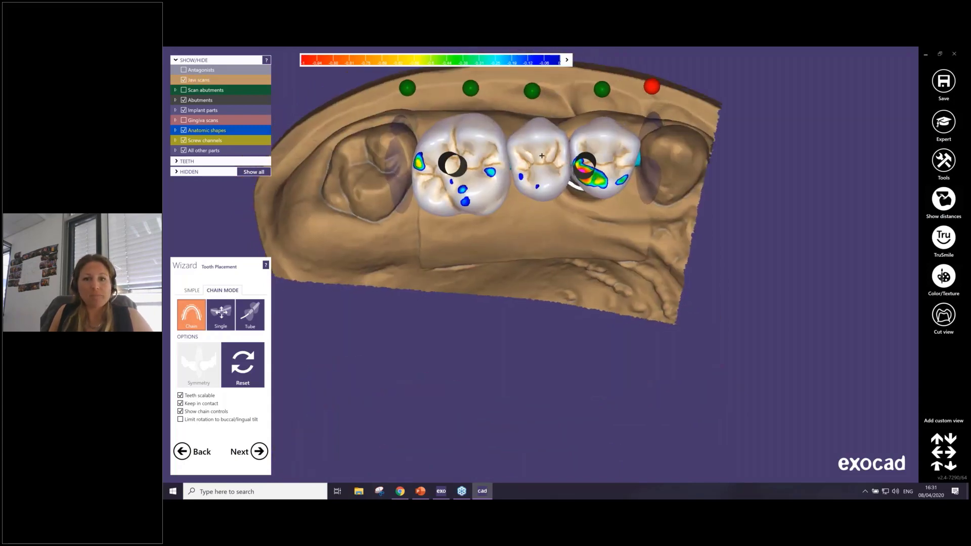
Reposition teeth 15 and 14 individually in simple placement mode, and continue to the Generate Abutment Bottoms step
left_click(188, 291)
left_click_drag(548, 198, 554, 184)
left_click_drag(618, 168, 635, 184)
right_click_drag(636, 184, 611, 171)
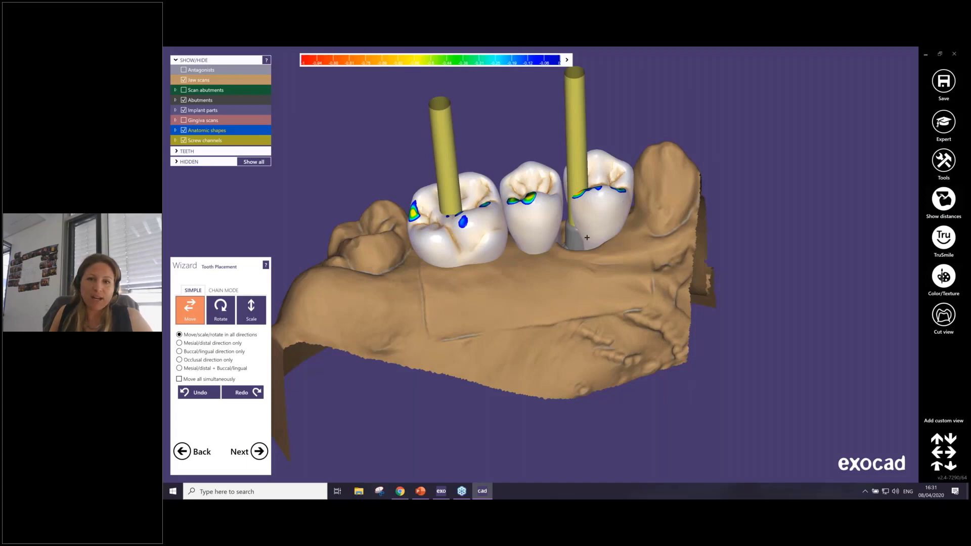
left_click_drag(603, 203, 608, 196)
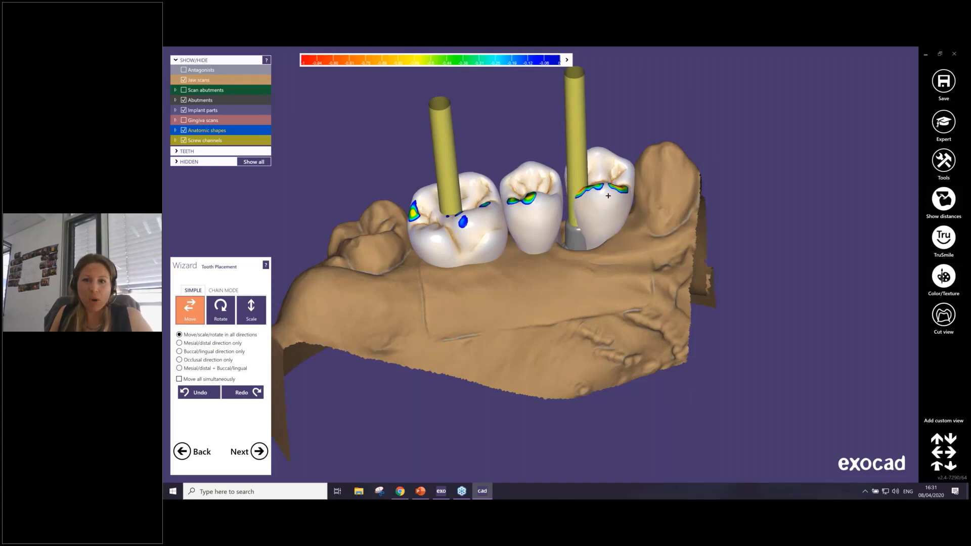
left_click_drag(546, 206, 546, 206)
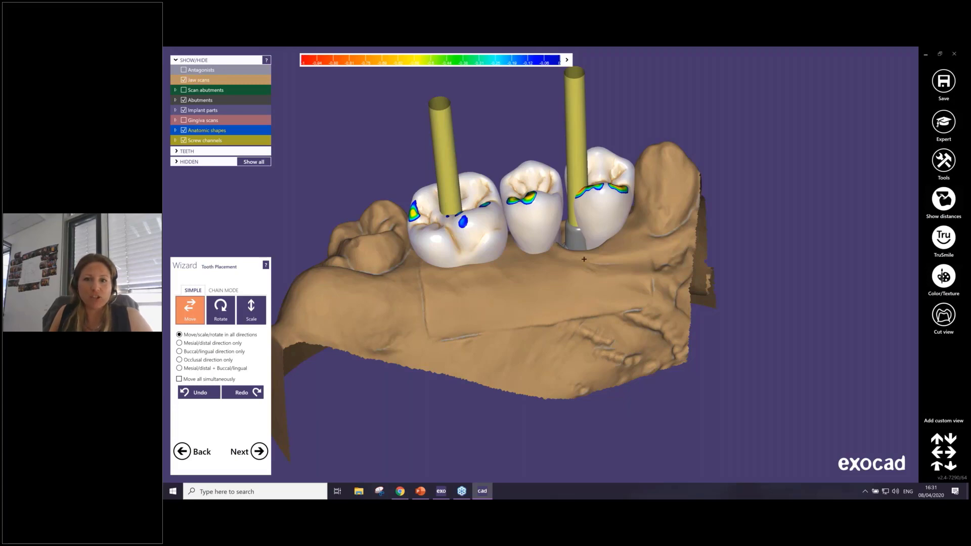
right_click_drag(584, 262, 598, 194)
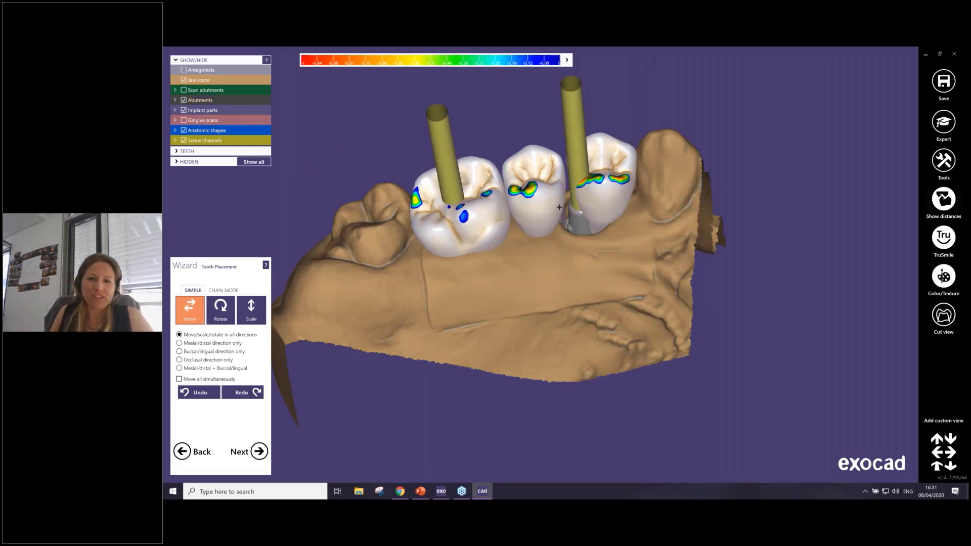
right_click_drag(572, 230, 533, 173)
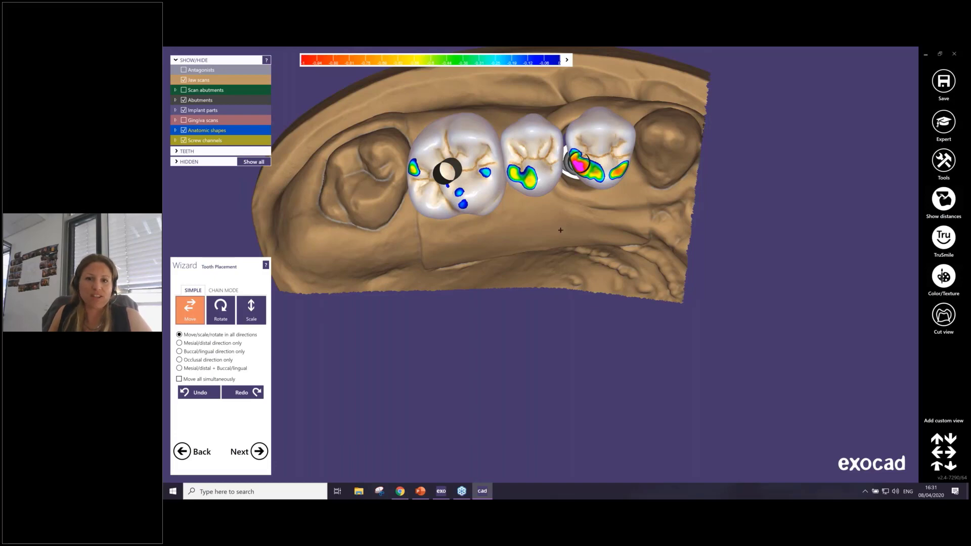
right_click_drag(560, 230, 568, 139)
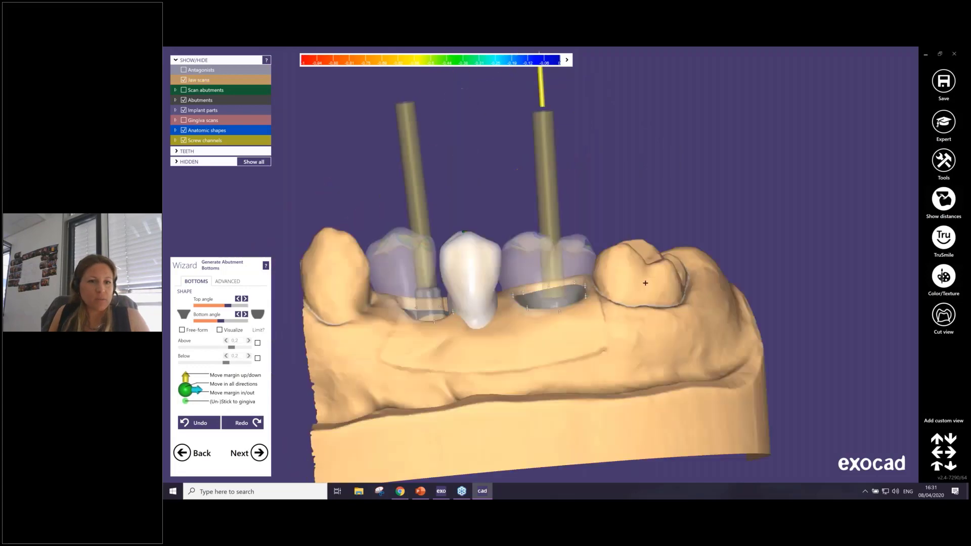
Hide the jaw scans and anatomic shapes to isolate the abutment bottoms on teeth 14 and 16
right_click_drag(646, 283, 634, 278)
left_click(184, 79)
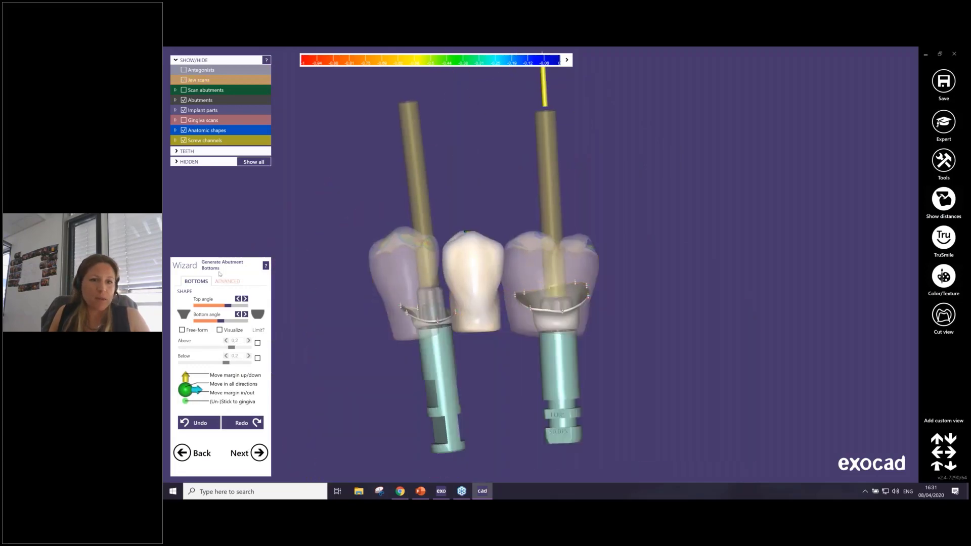
mouse_move(510, 295)
right_mouse_down()
mouse_move(509, 319)
mouse_move(500, 287)
right_mouse_up()
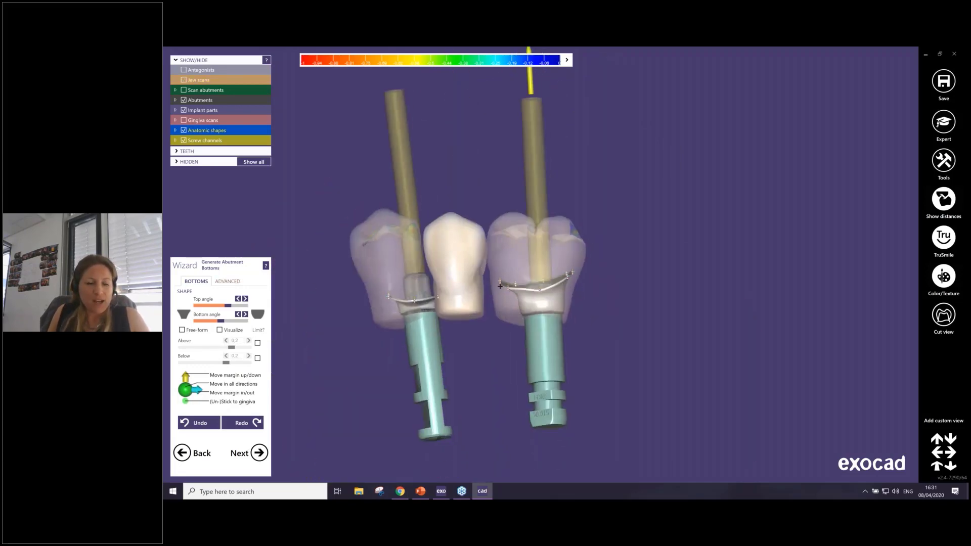
scroll(454, 246, "down", 5, "ctrl")
right_click_drag(454, 244, 432, 326)
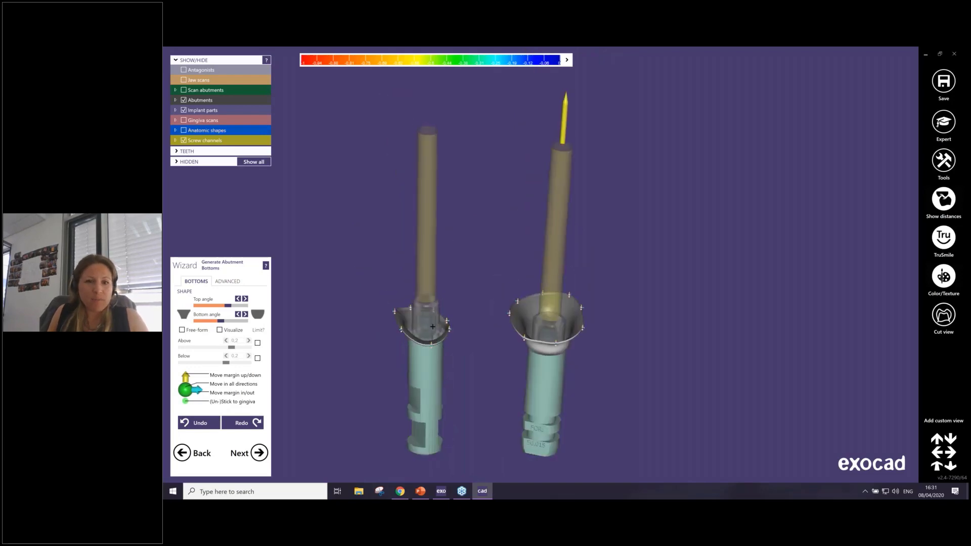
scroll(432, 327, "up", 5)
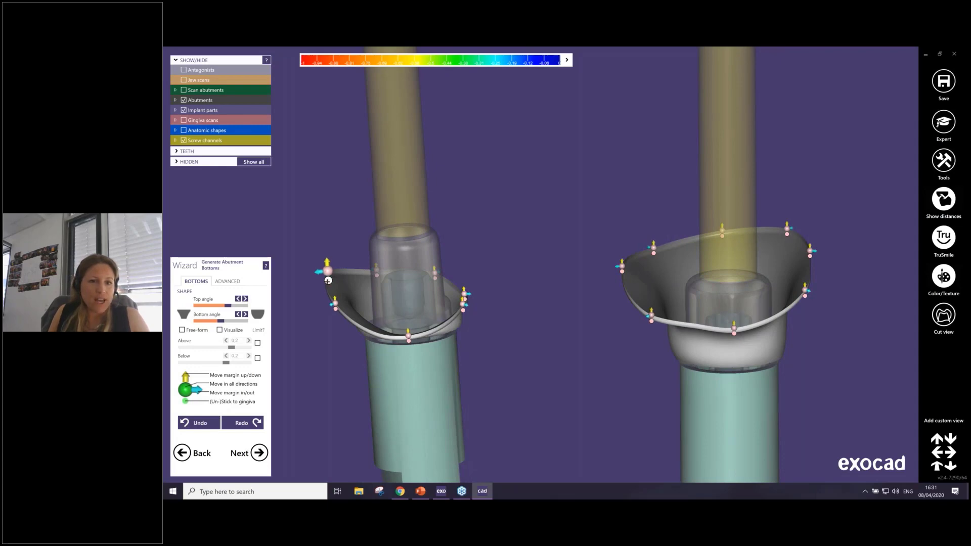
Adjust the outermost mesial margin point of the tooth 14 abutment bottom, using the displayed jaw scan as reference for the gingival edge
scroll(328, 281, "up", 2)
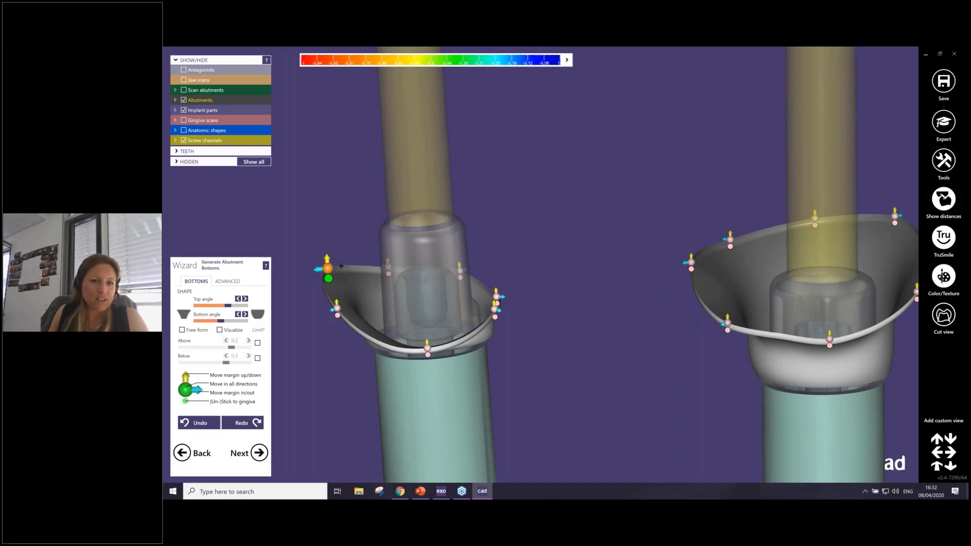
mouse_move(341, 266)
left_mouse_down()
mouse_move(303, 254)
mouse_move(319, 278)
mouse_move(347, 226)
mouse_move(338, 271)
left_mouse_up()
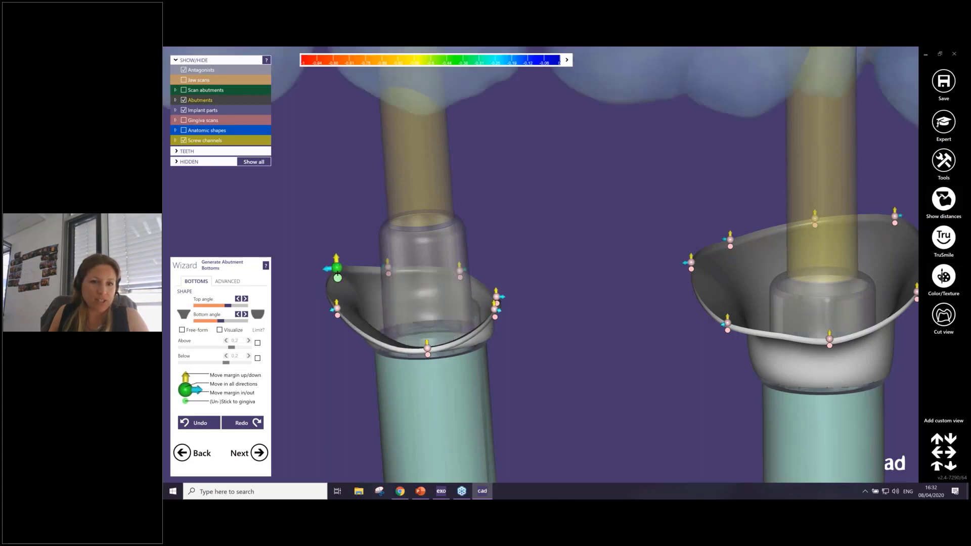
key("ctrl+j")
right_click_drag(338, 274, 330, 306)
mouse_move(328, 278)
left_mouse_down()
mouse_move(277, 264)
mouse_move(331, 269)
mouse_move(319, 267)
mouse_move(322, 283)
mouse_move(316, 273)
left_mouse_up()
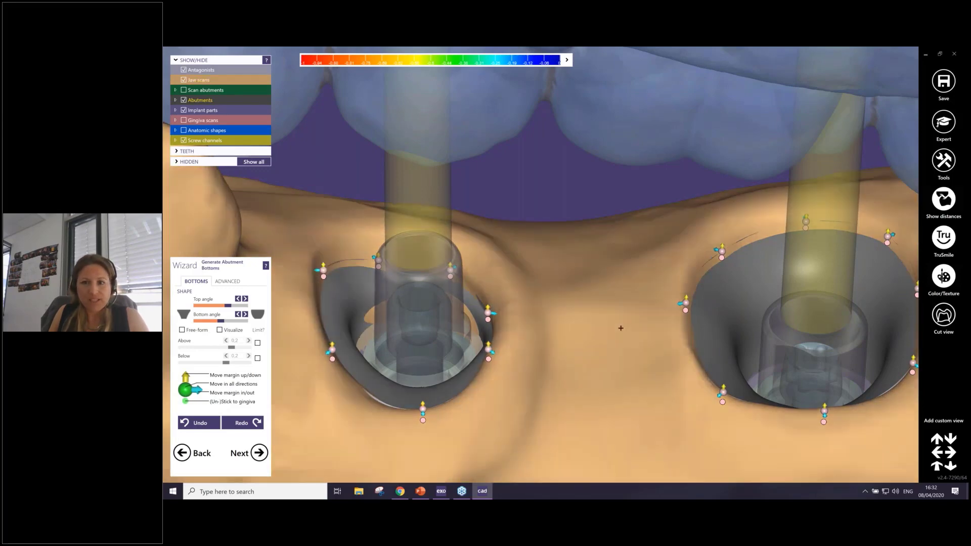
Hide the jaw scan again and make the emergence profiles of both abutment bottoms more convex
scroll(619, 326, "down", 5)
right_click_drag(333, 349, 329, 323)
middle_click(477, 342, "ctrl")
right_click_drag(477, 342, 490, 319)
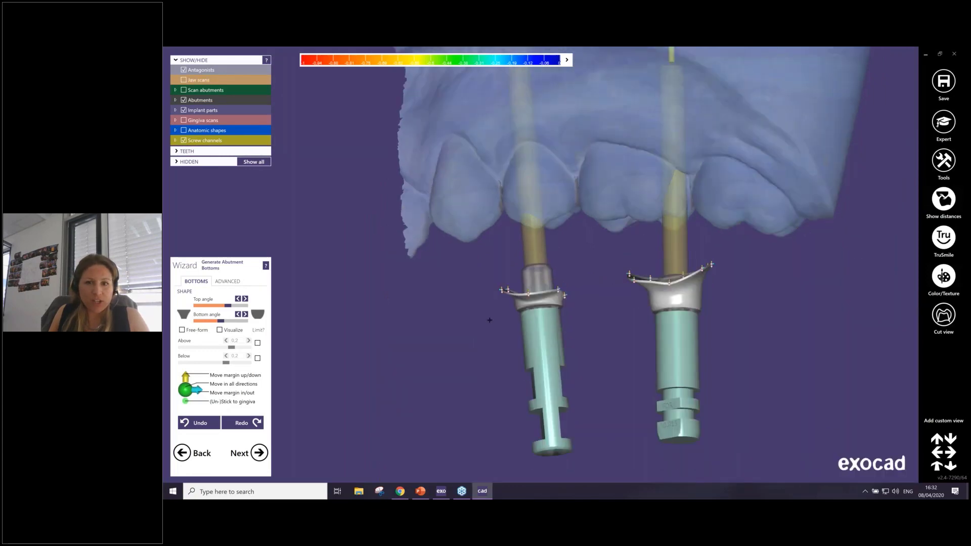
middle_click_drag(670, 290, 575, 308)
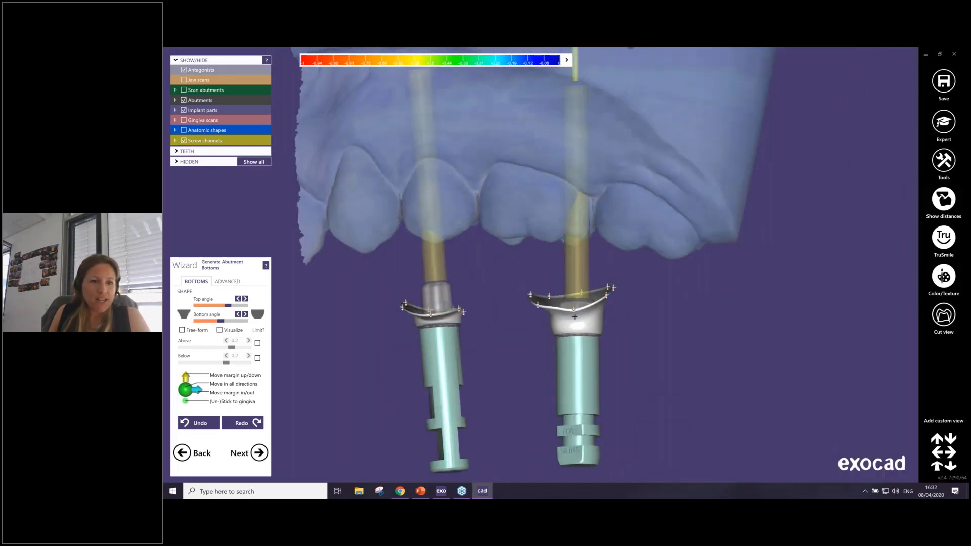
scroll(575, 309, "up", 4)
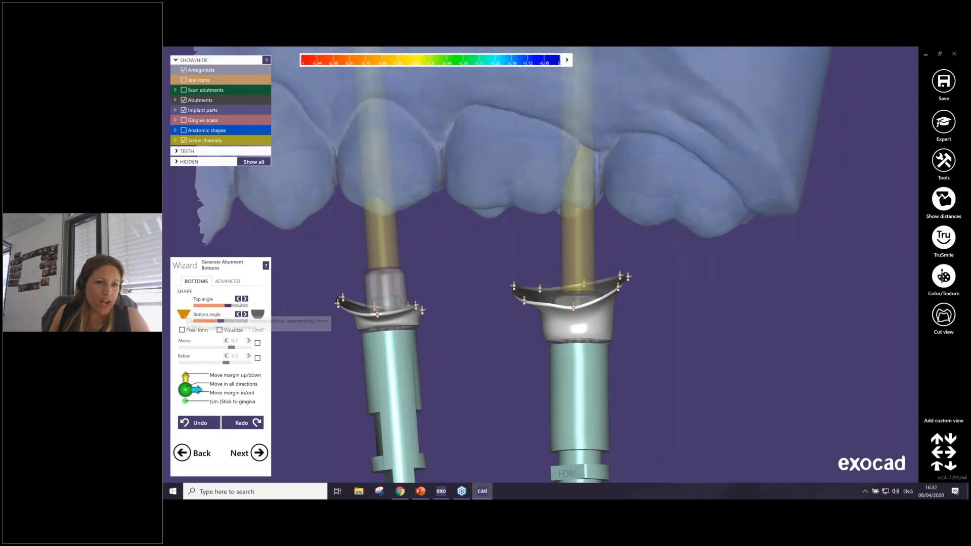
left_click_drag(255, 316, 255, 316)
left_click(255, 315)
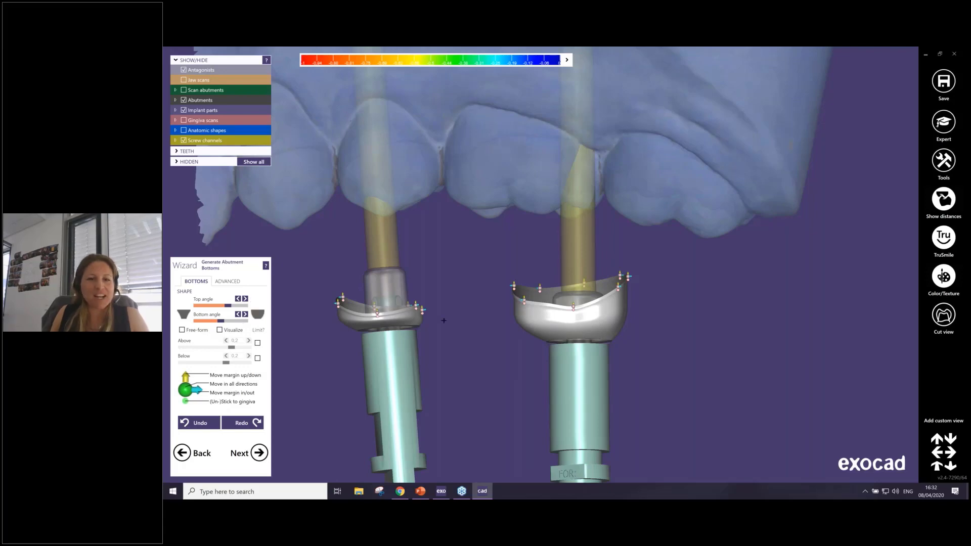
left_click(181, 315)
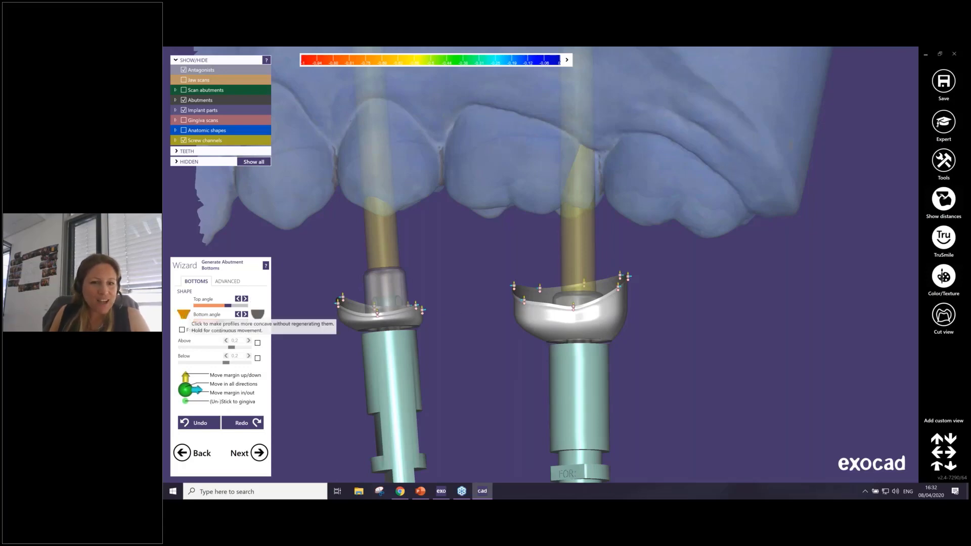
left_click(259, 314)
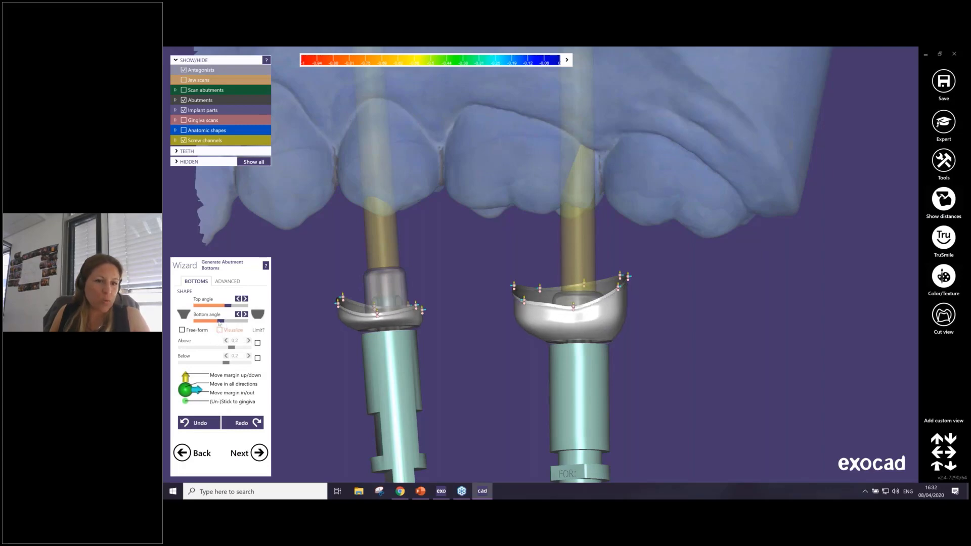
Reduce the bottom angle of the abutment profiles, and turn on Visualize to show their color map
left_click_drag(219, 324, 202, 325)
mouse_move(213, 324)
left_mouse_down()
mouse_move(229, 323)
mouse_move(196, 322)
mouse_move(212, 321)
left_mouse_up()
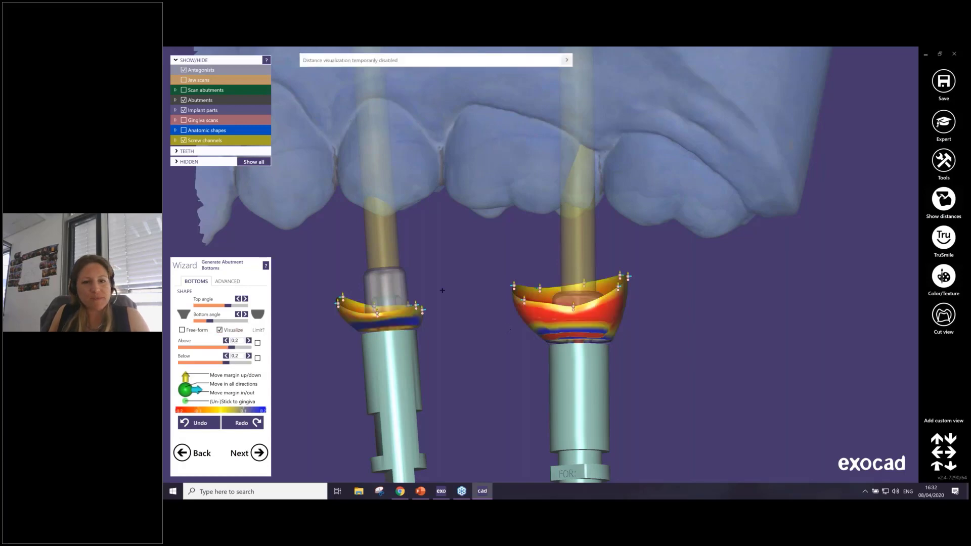
right_click_drag(448, 294, 471, 291)
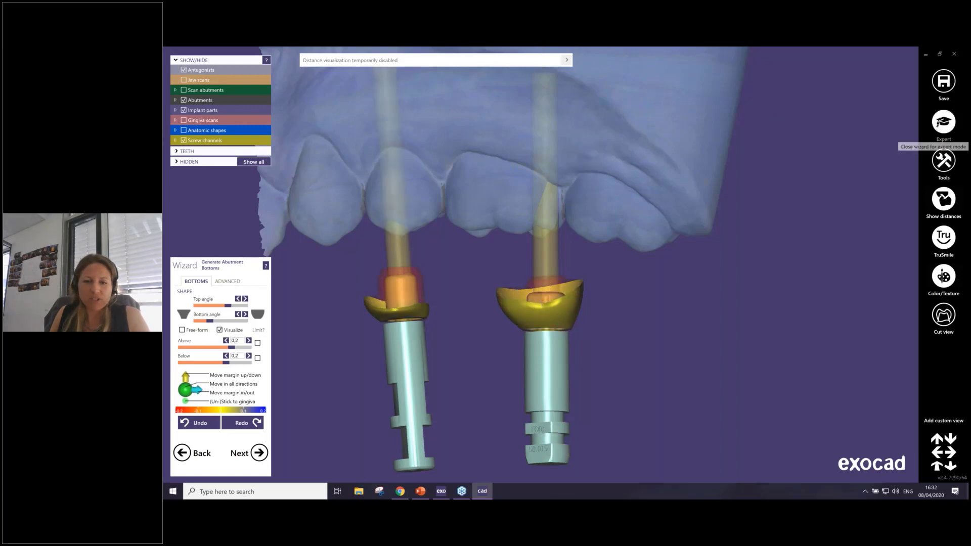
In expert mode, free-form the tooth 16 emergence profile by cutting it on the scan with a 0.01 mm offset
right_click(564, 314)
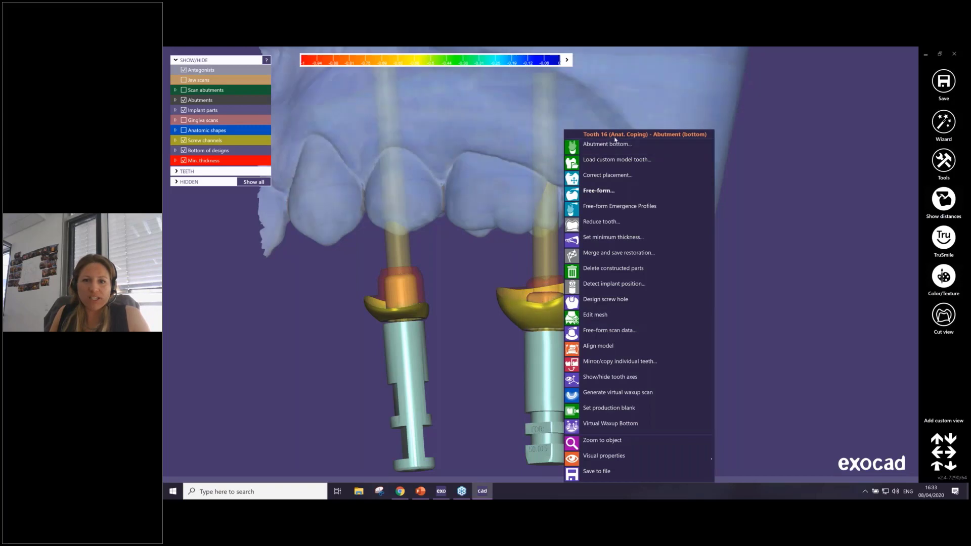
left_click(615, 207)
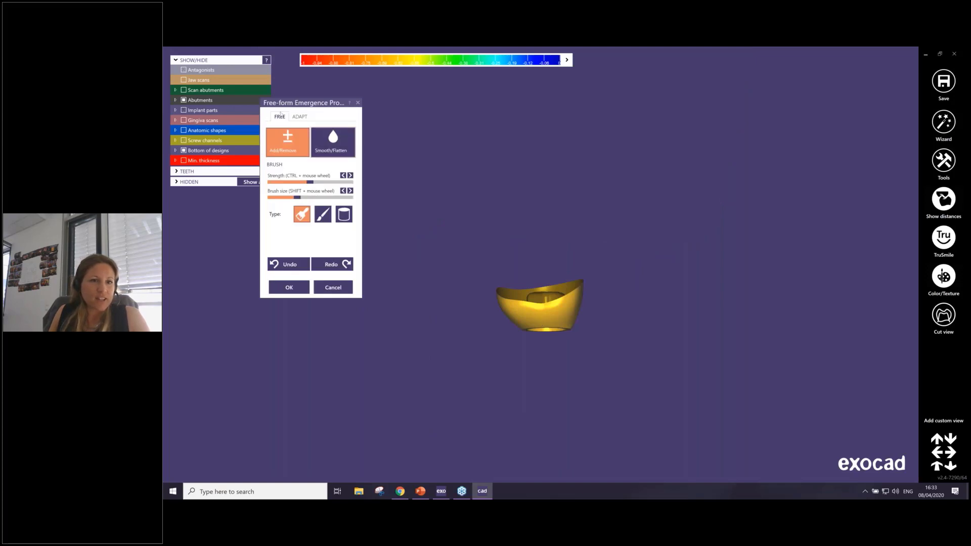
left_click(301, 117)
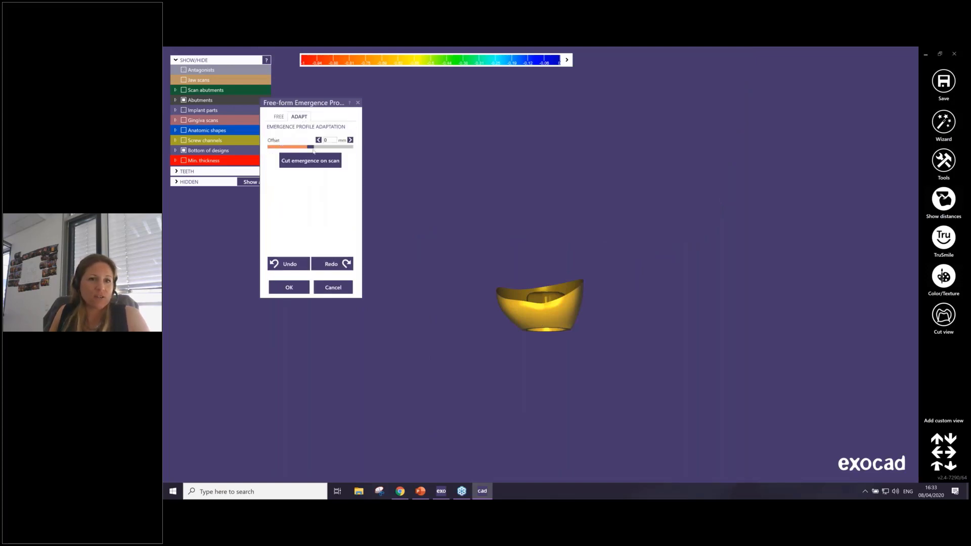
left_click_drag(303, 150, 306, 149)
left_click(310, 161)
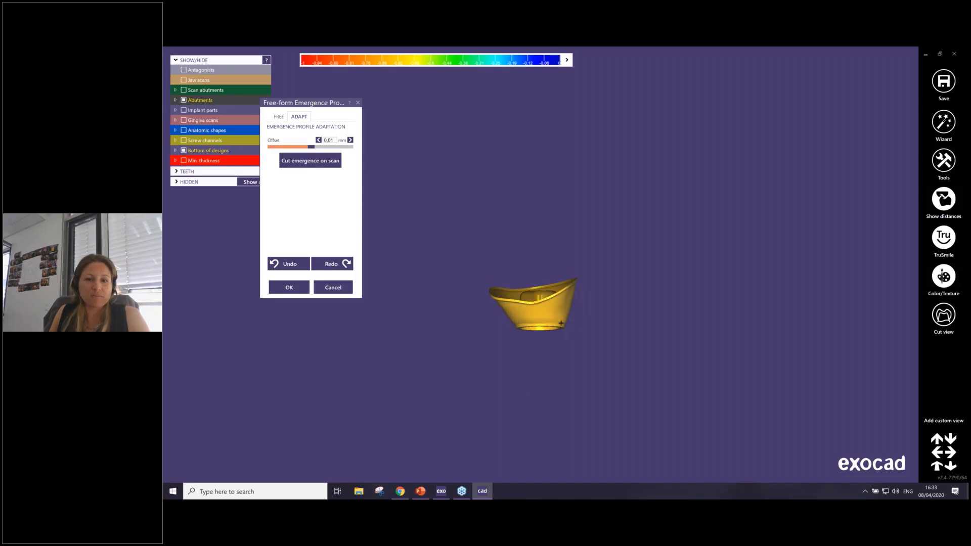
right_click_drag(562, 323, 266, 319)
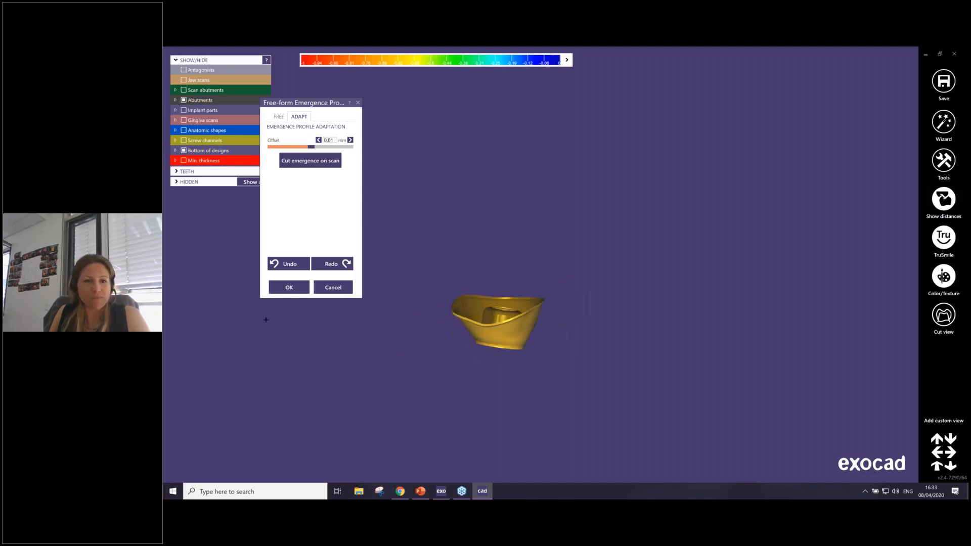
Confirm the tooth 16 emergence profile, and cut the tooth 14 emergence profile on the scan with a 0 mm offset
left_click(289, 287)
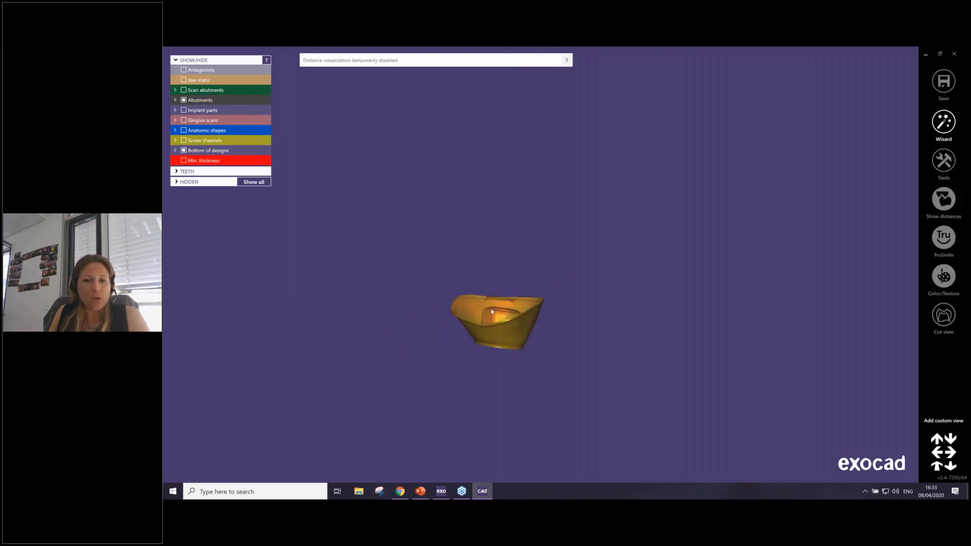
right_click(449, 209)
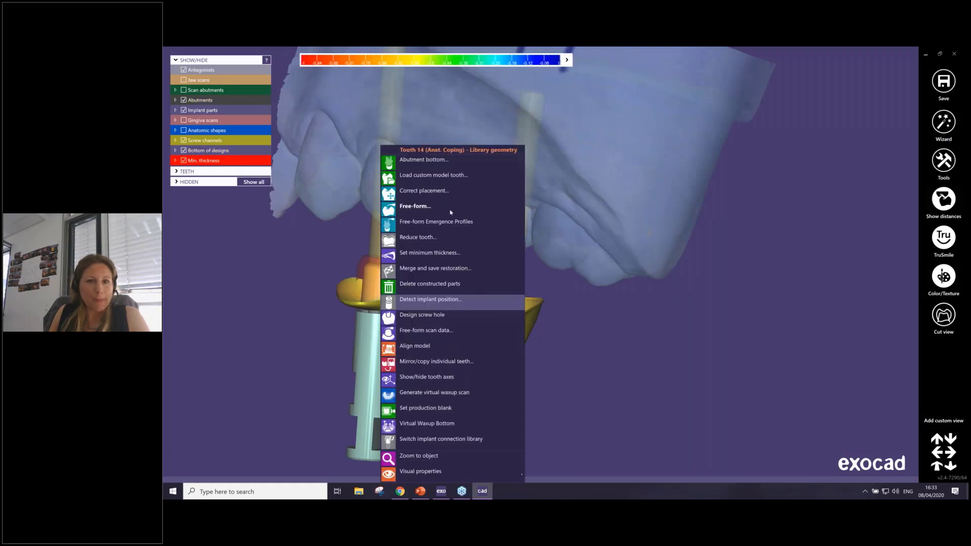
left_click(430, 223)
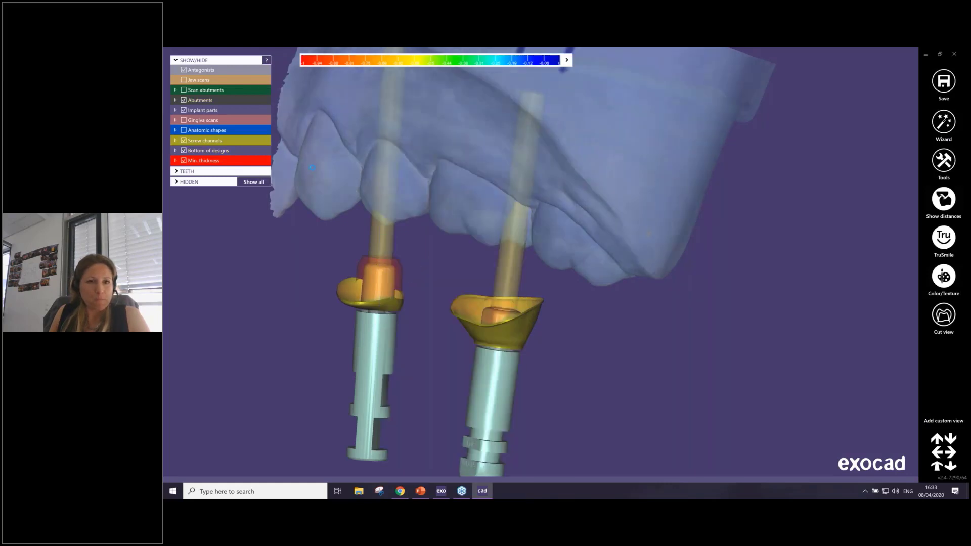
left_click(300, 117)
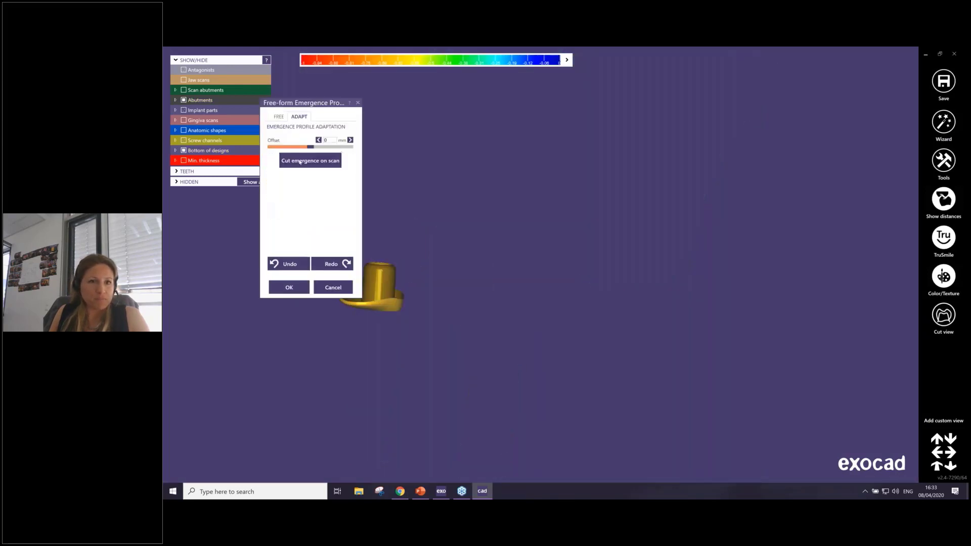
left_click(300, 162)
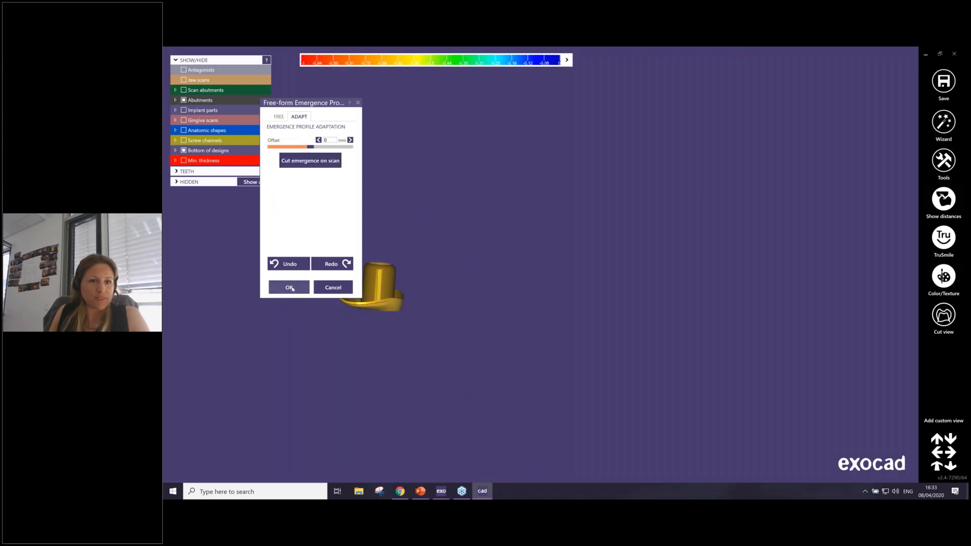
left_click(291, 288)
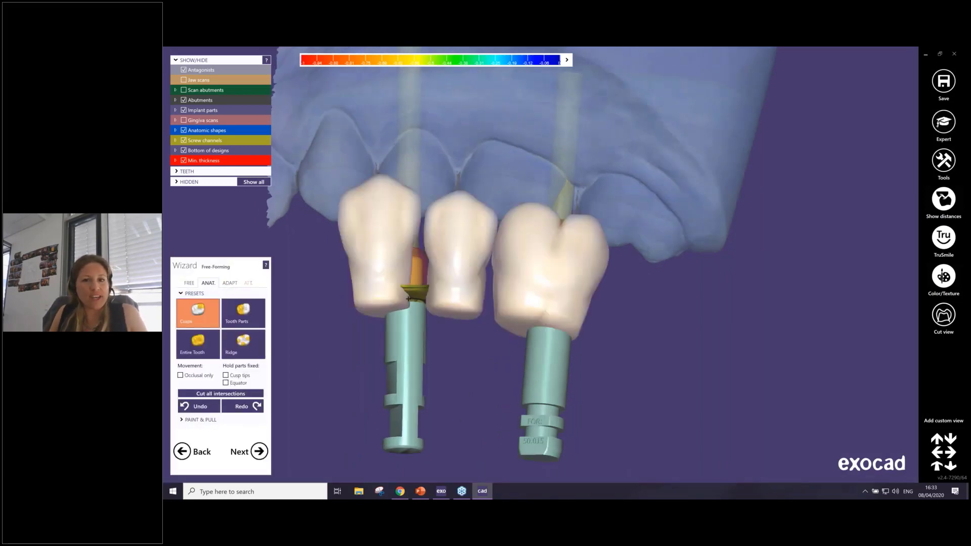
In the free-forming adaptation options, show the jaw scan, choose approximal adaptation and enable the disk cutter
right_click_drag(409, 299, 408, 296)
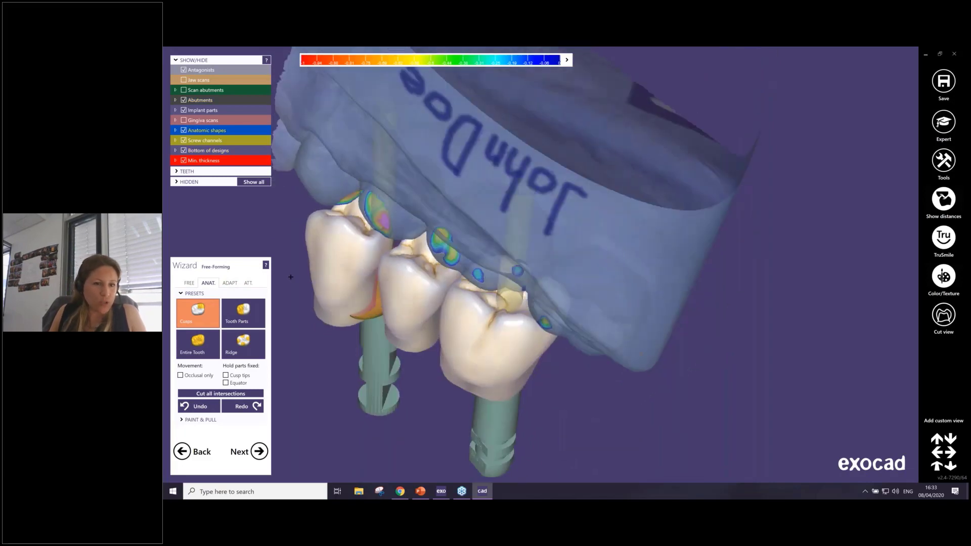
left_click(229, 283)
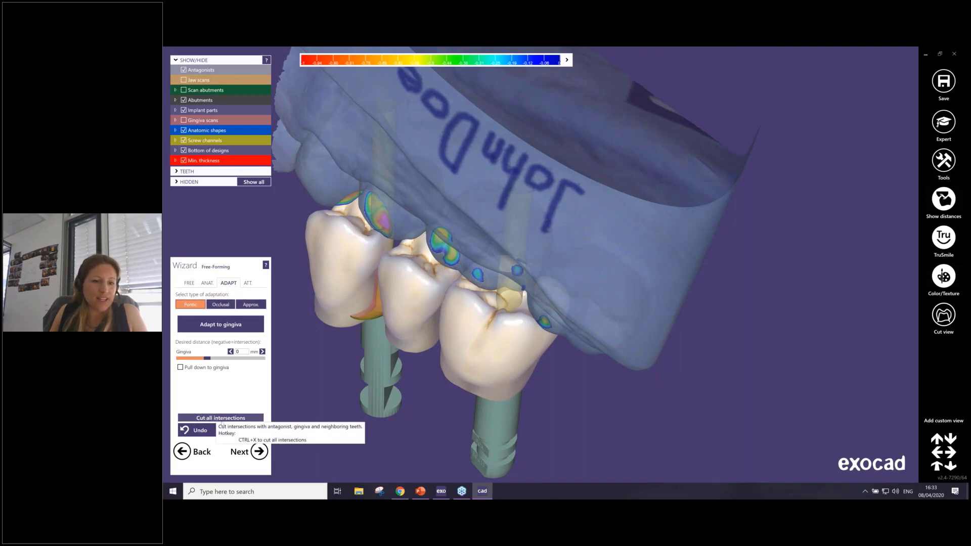
left_click(237, 413)
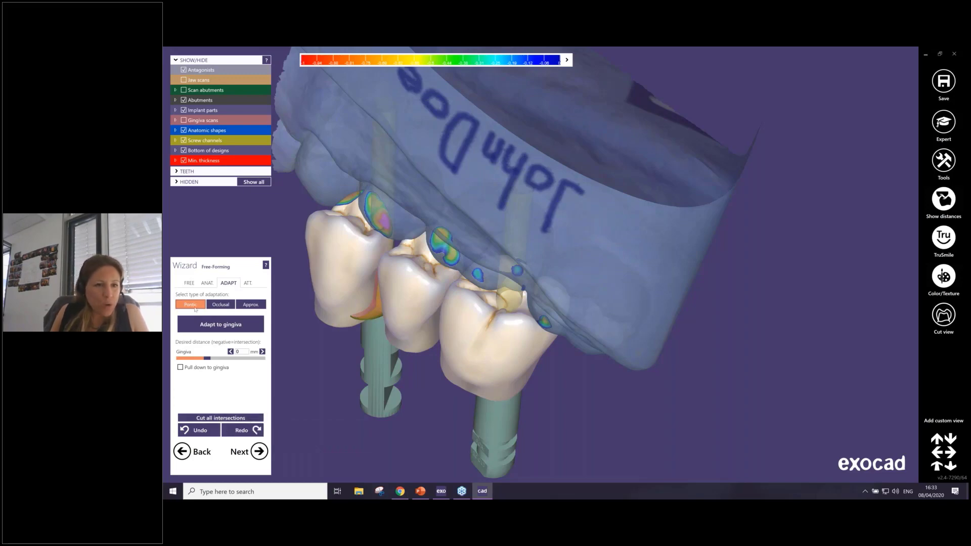
right_click_drag(395, 324, 454, 334)
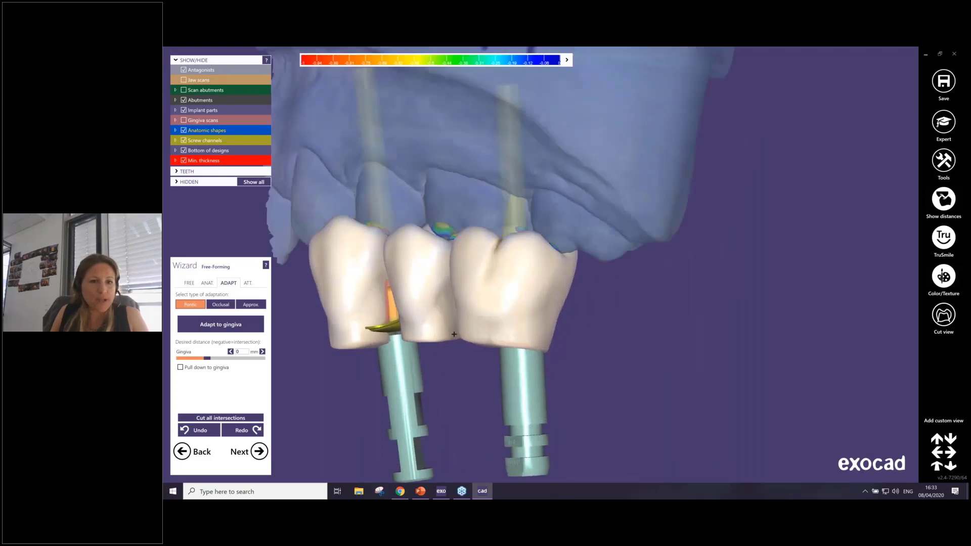
key("j")
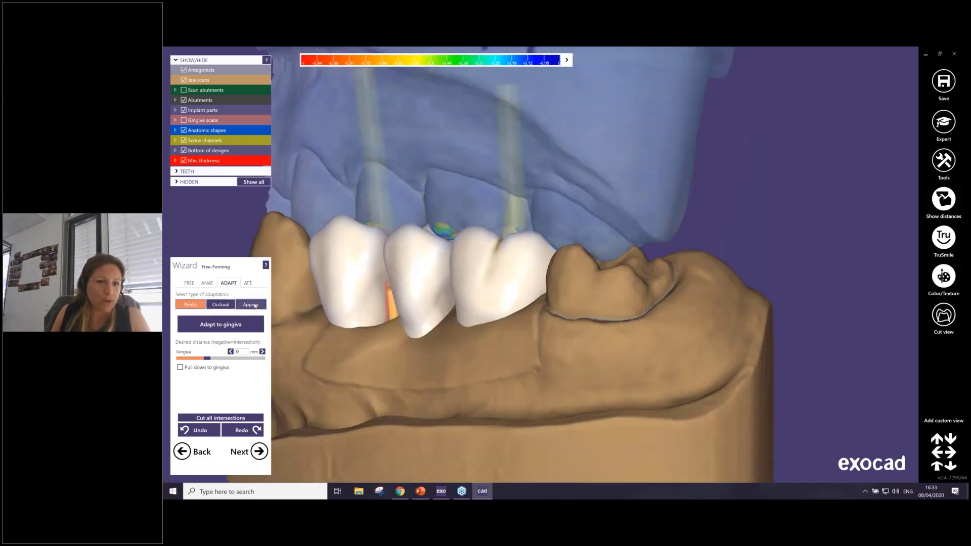
left_click(256, 305)
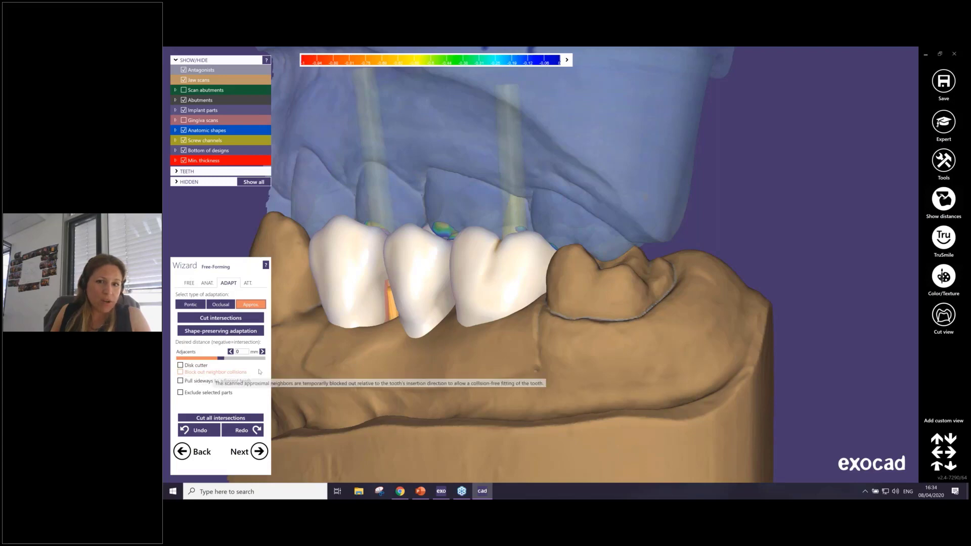
right_click_drag(363, 349, 339, 267)
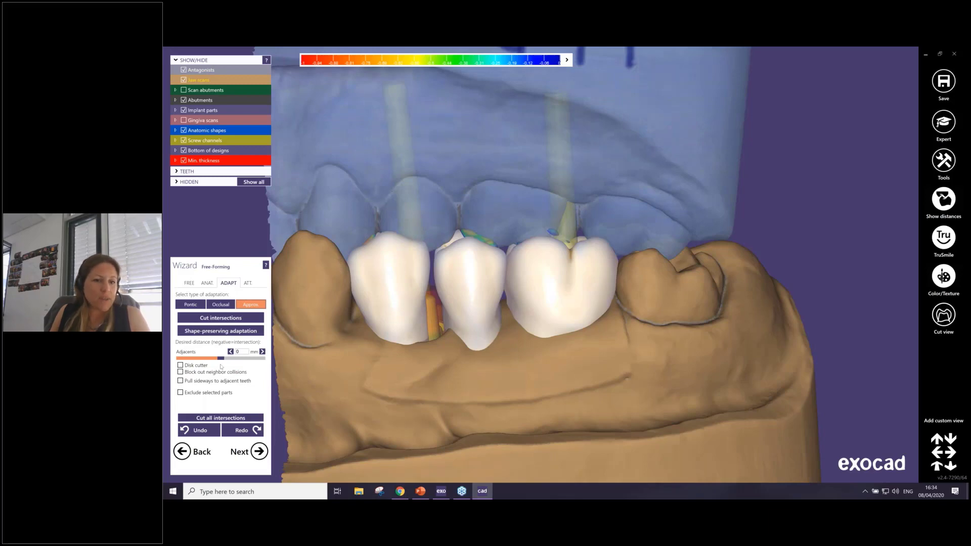
left_click(192, 366)
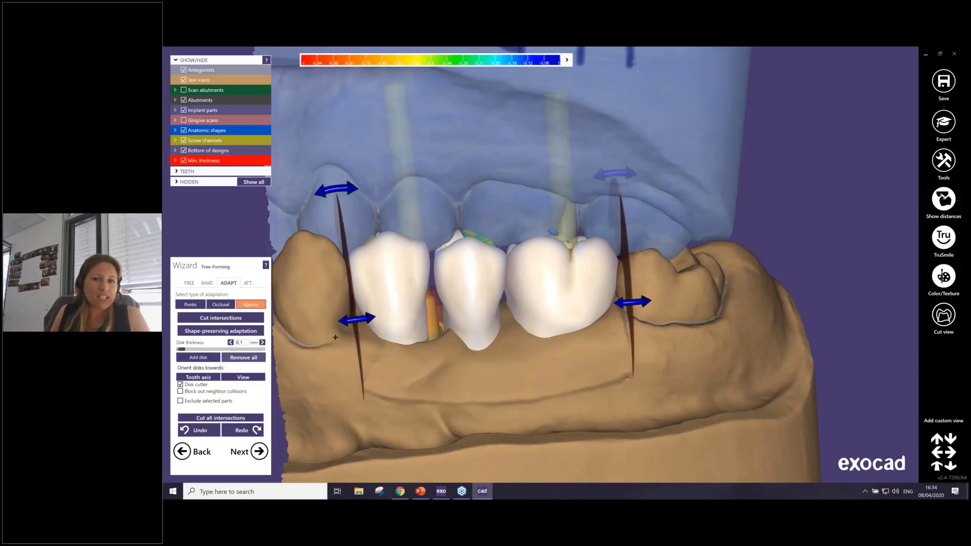
Reposition and tilt the mesial cutting disk so it runs between tooth 14 and the neighbouring canine
right_click_drag(324, 349, 353, 431)
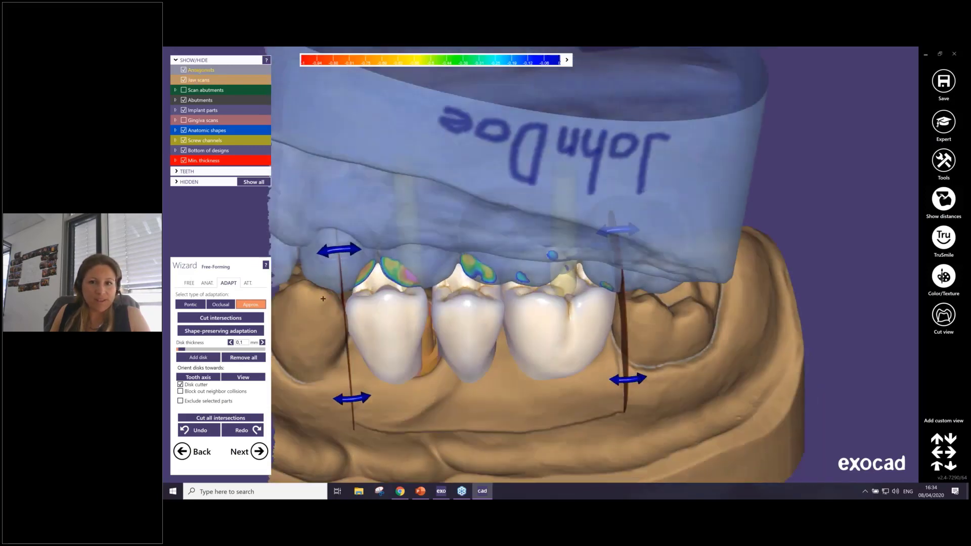
mouse_move(345, 320)
left_mouse_down()
mouse_move(367, 320)
mouse_move(346, 320)
left_mouse_up()
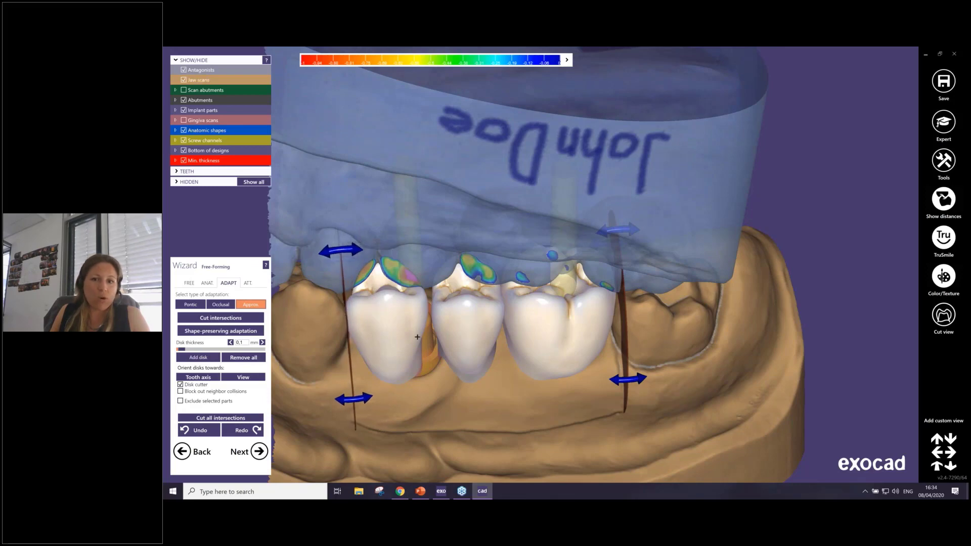
right_click_drag(419, 334, 338, 289)
left_click_drag(338, 289, 342, 292)
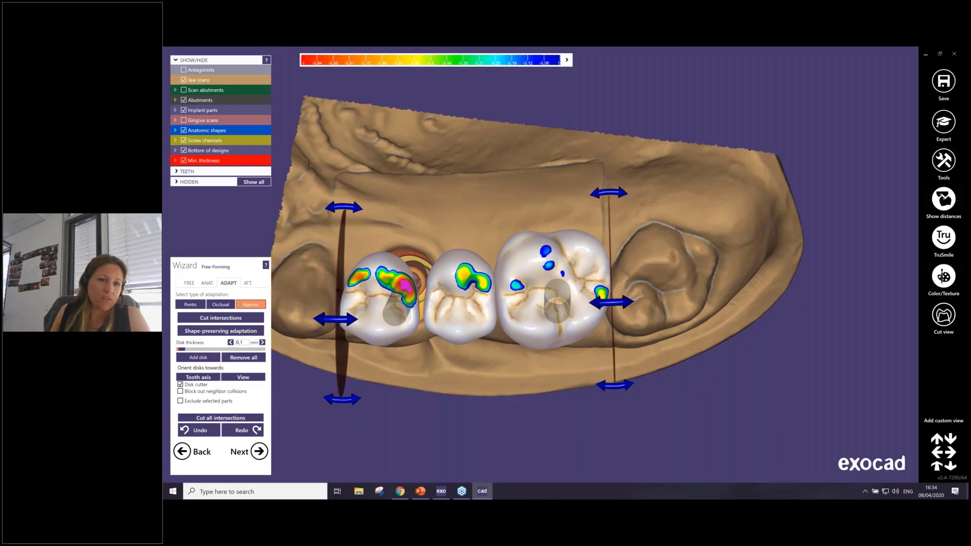
mouse_move(345, 207)
left_mouse_down()
mouse_move(373, 210)
mouse_move(340, 206)
mouse_move(354, 213)
left_mouse_up()
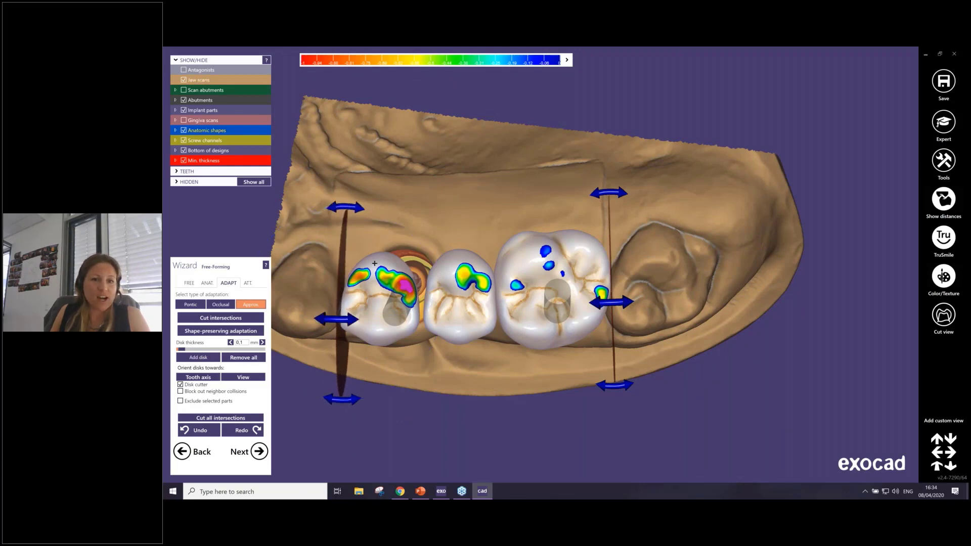
right_click_drag(374, 263, 382, 154)
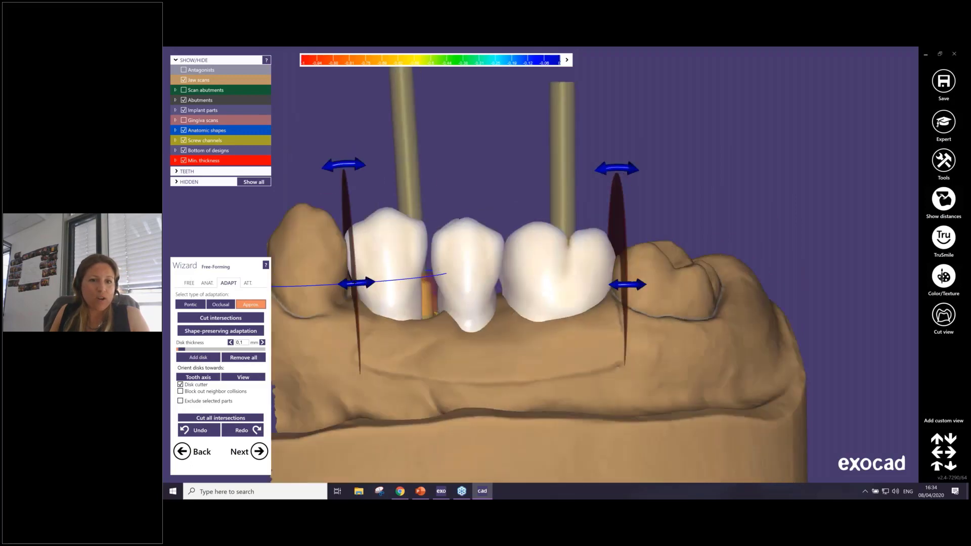
left_click_drag(357, 283, 346, 257)
mouse_move(342, 169)
left_mouse_down()
mouse_move(357, 171)
mouse_move(326, 170)
mouse_move(336, 173)
left_mouse_up()
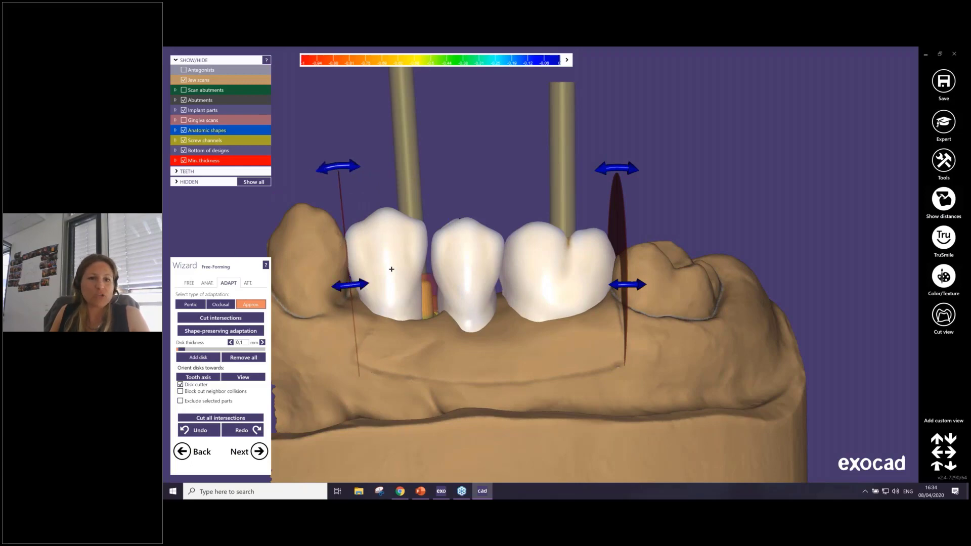
right_click_drag(391, 269, 393, 270)
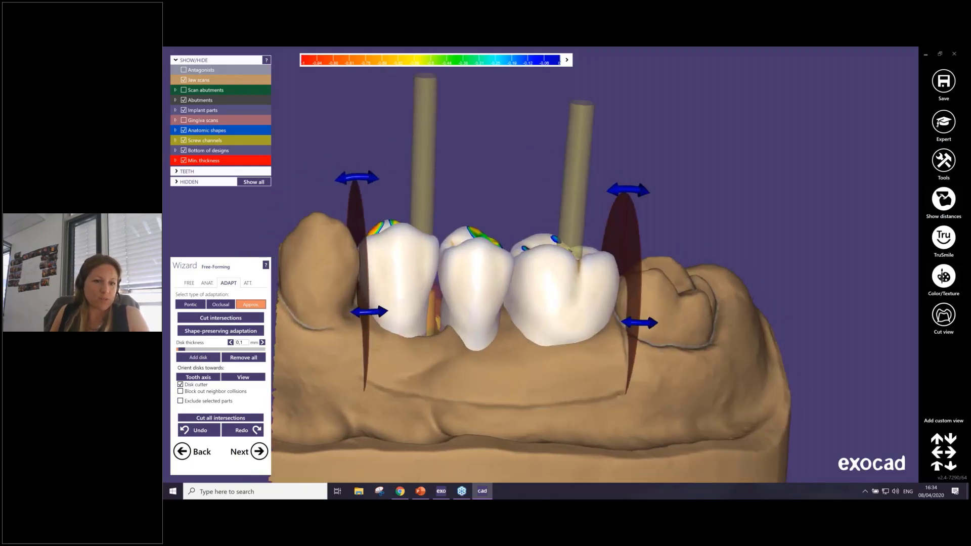
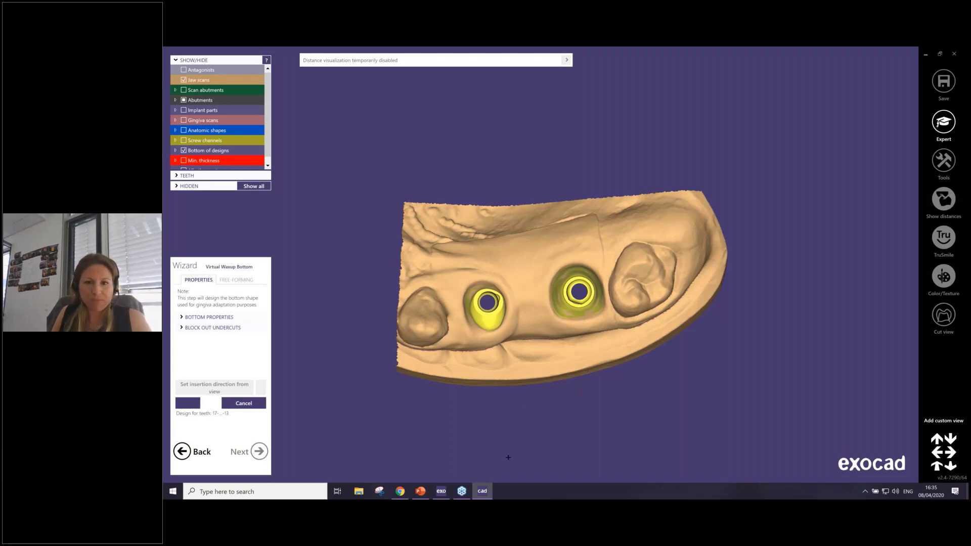
right_click_drag(548, 408, 603, 423)
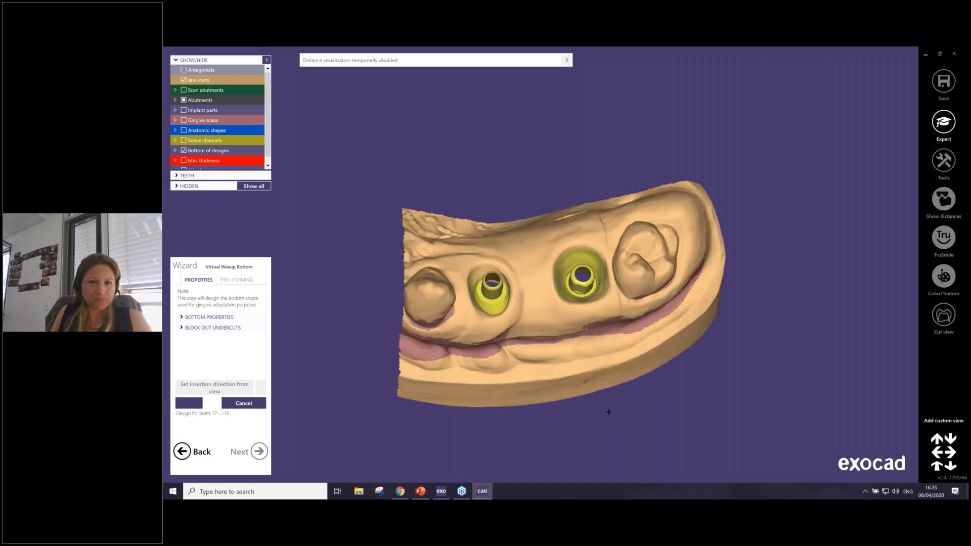
right_click_drag(607, 409, 360, 442)
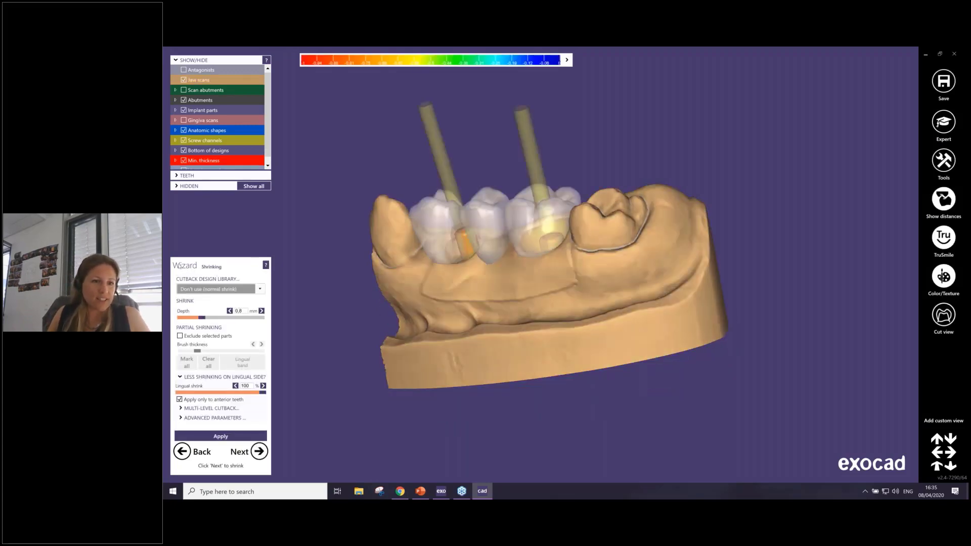
Look through the cutback design library and preview the option to exclude selected parts from shrinking
left_click(220, 291)
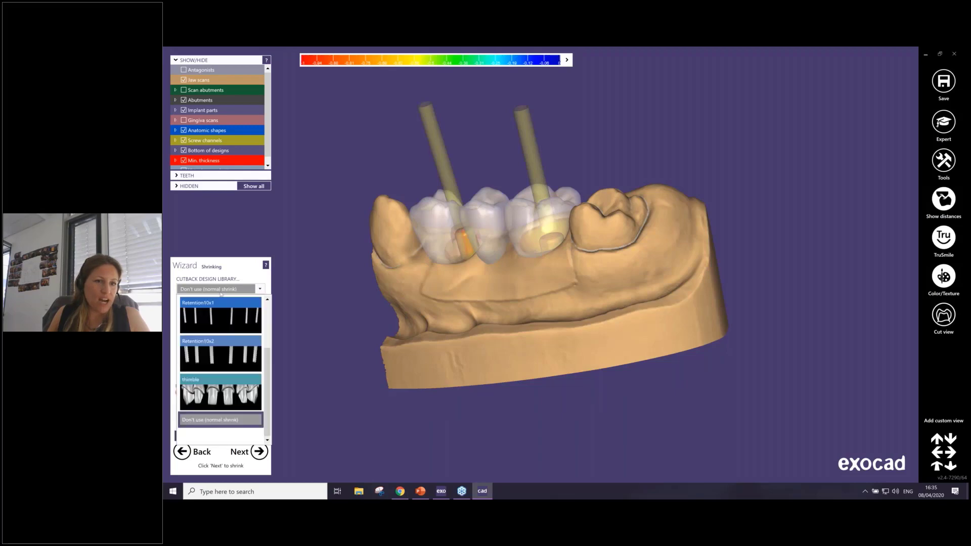
left_click(520, 265)
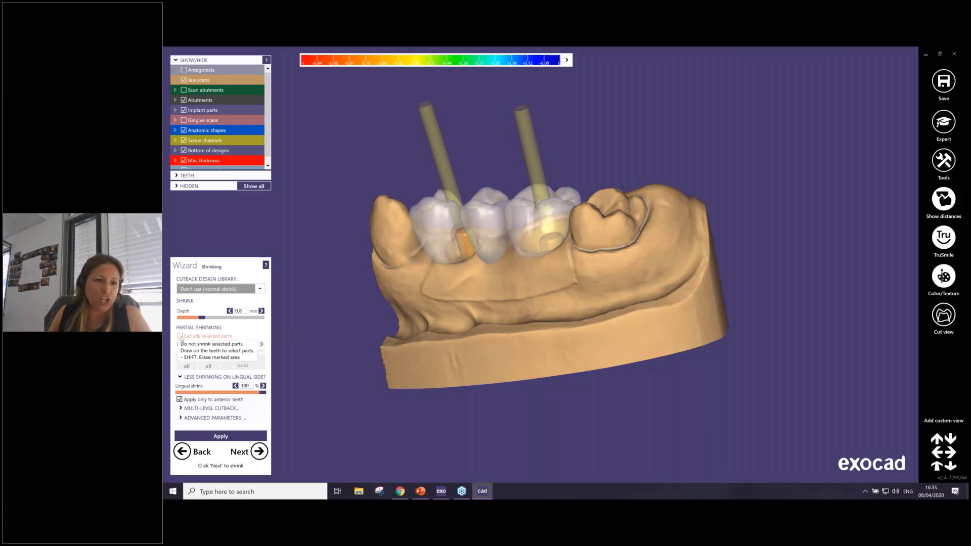
left_click(180, 336)
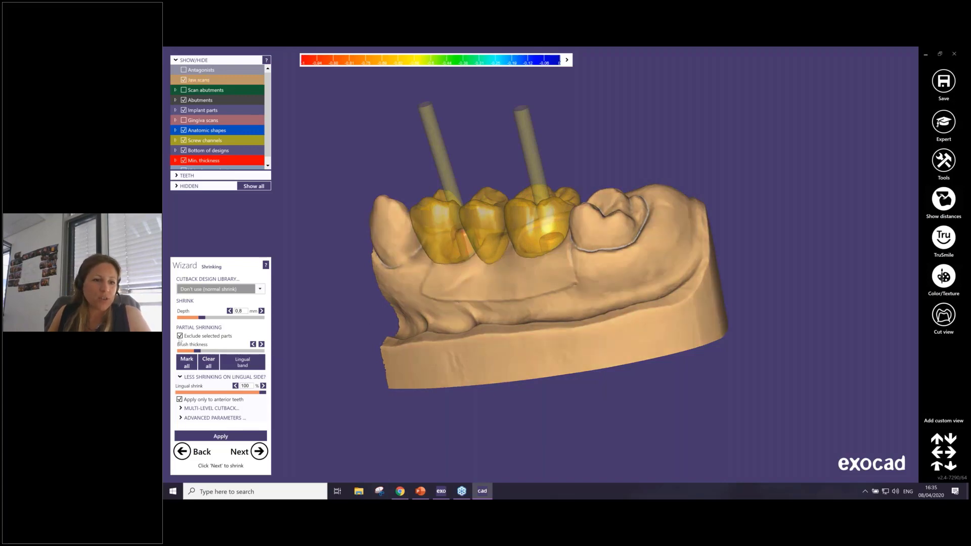
left_click(181, 335)
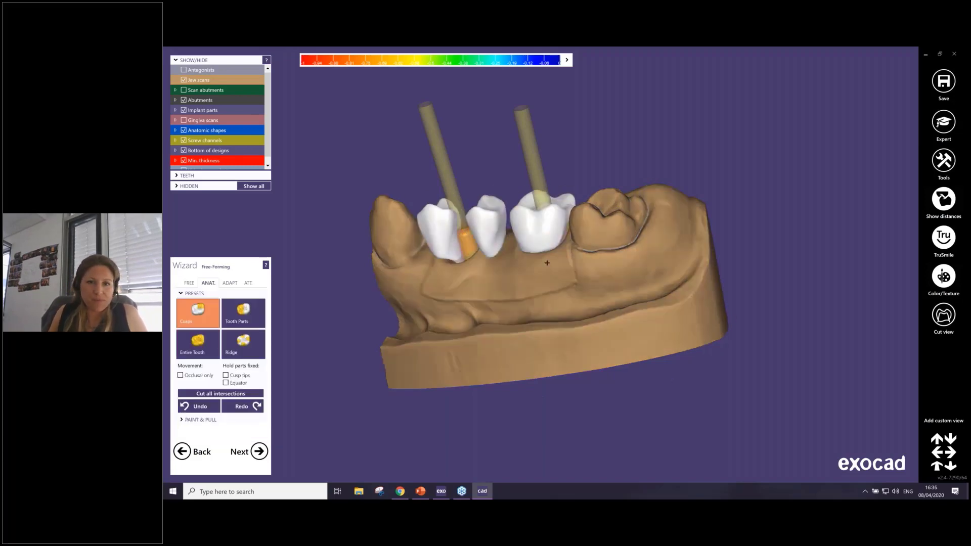
Free-form the shrunken tooth 15 slightly with the Entire Tooth preset, and advance to the connector design
right_click_drag(486, 305, 487, 305)
right_click_drag(486, 306, 430, 268)
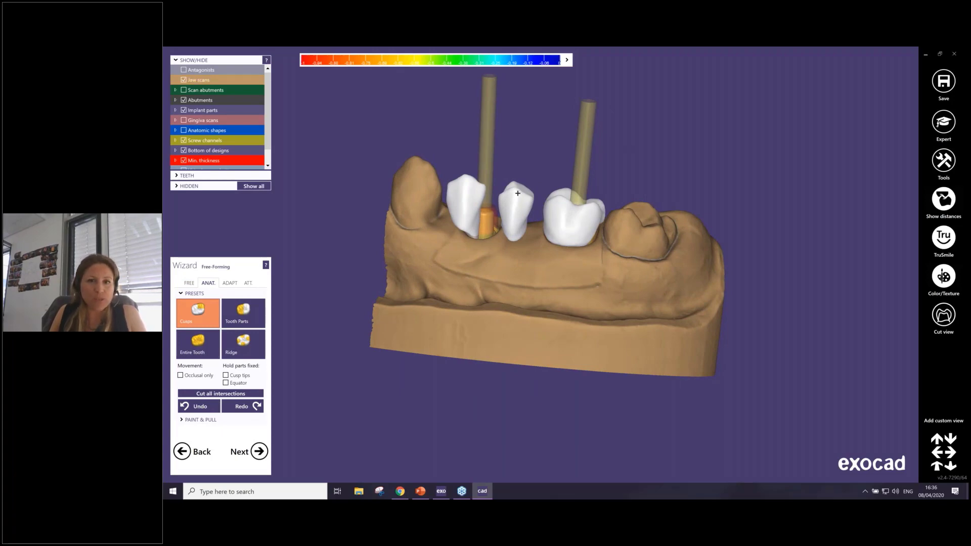
right_click_drag(537, 249, 508, 216)
left_click(204, 336)
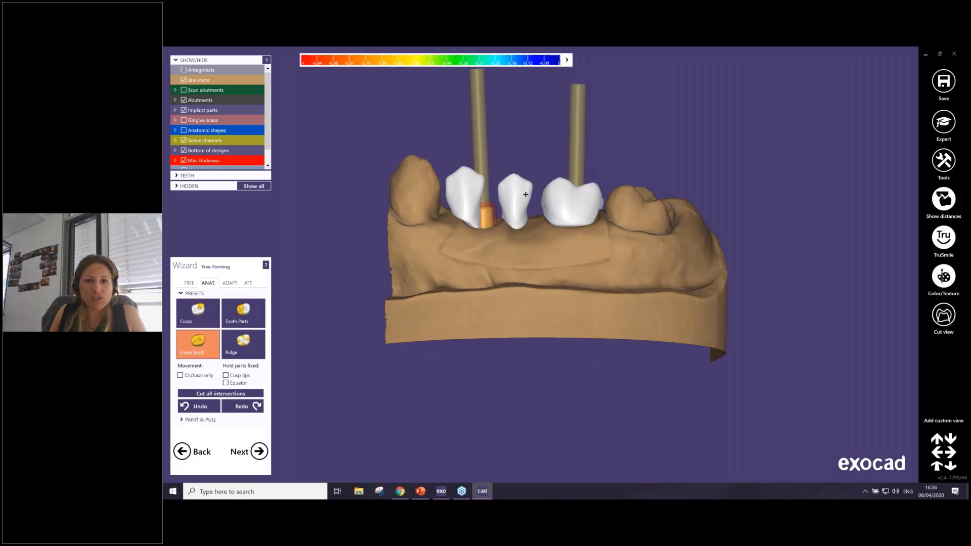
left_click_drag(525, 197, 517, 205)
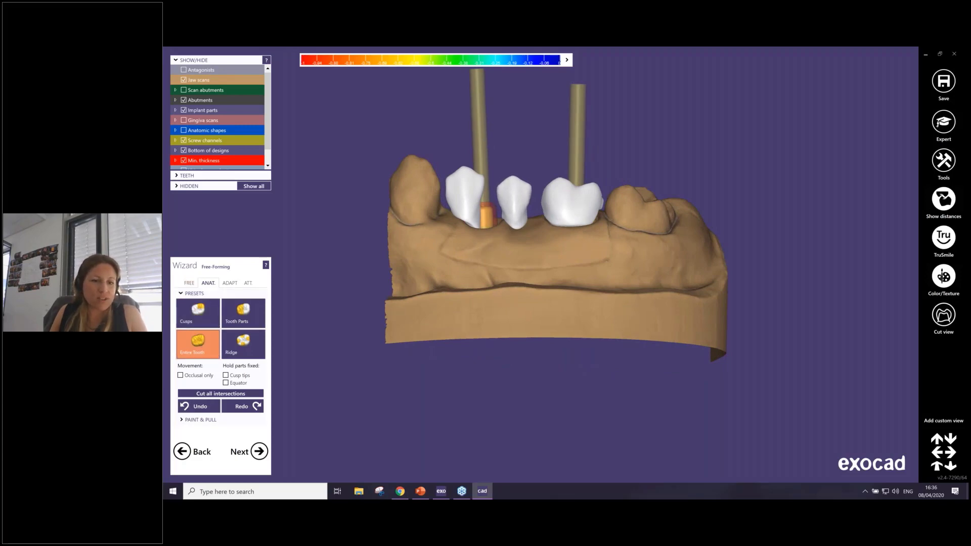
left_click(259, 452)
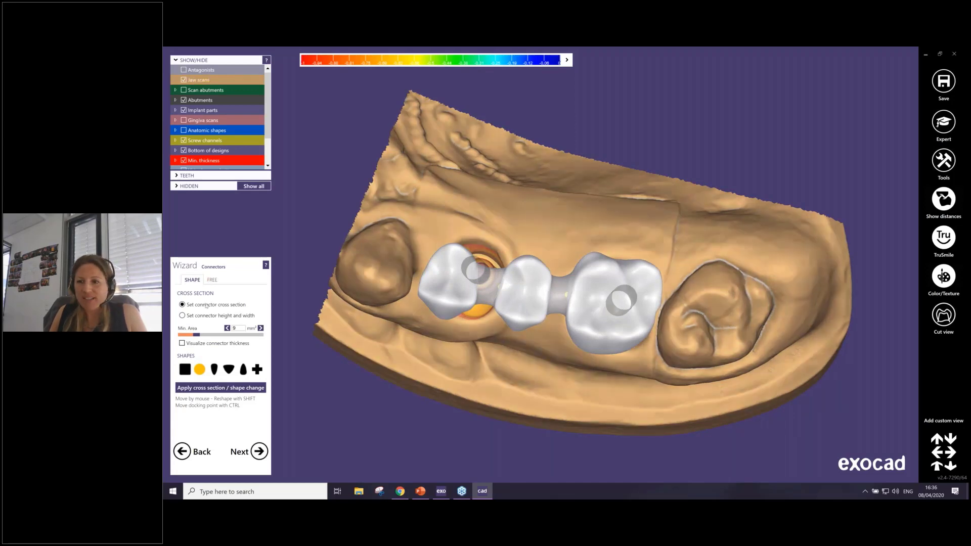
Turn off TruSmile rendering and slightly shift the connector between teeth 15 and 16
left_click(950, 241)
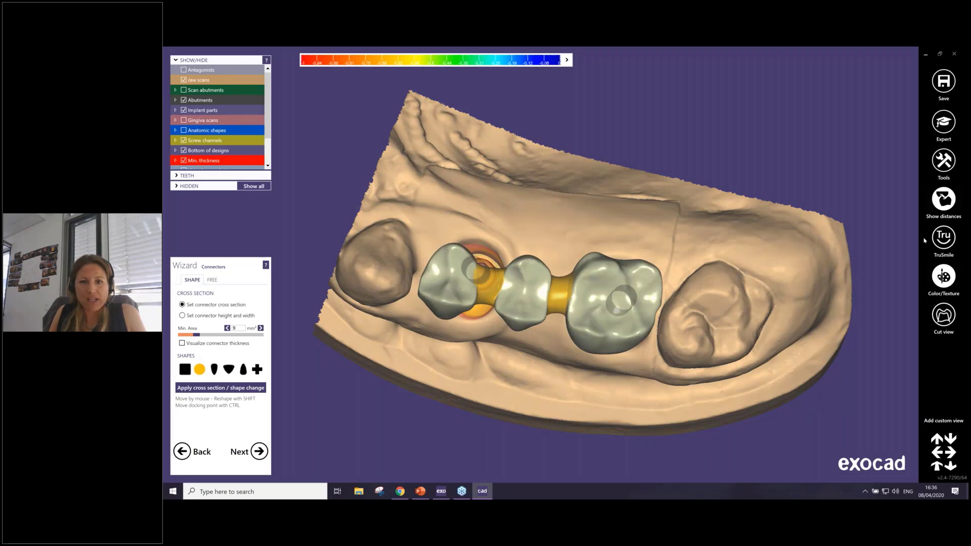
mouse_move(562, 293)
left_mouse_down()
mouse_move(569, 202)
mouse_move(562, 310)
mouse_move(564, 152)
mouse_move(562, 288)
left_mouse_up()
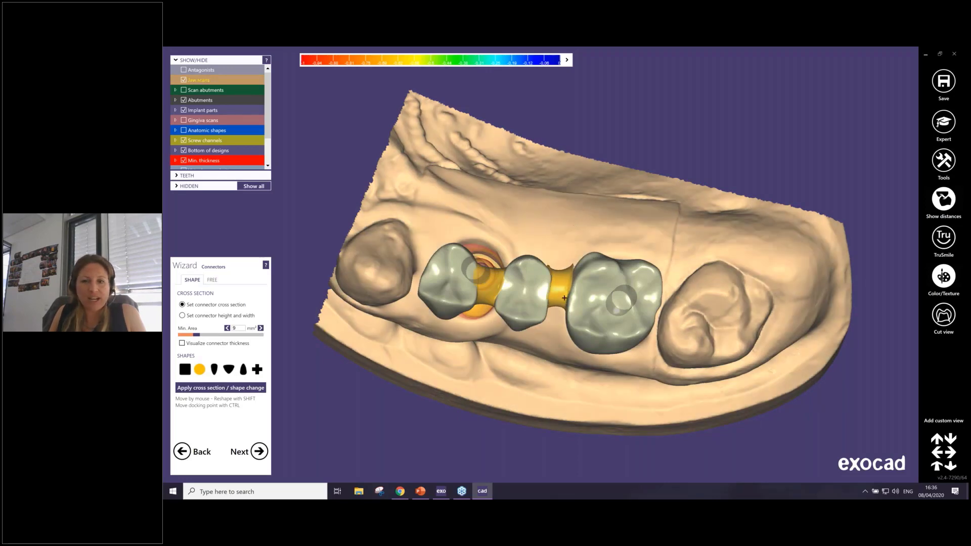
right_click_drag(589, 296, 190, 330)
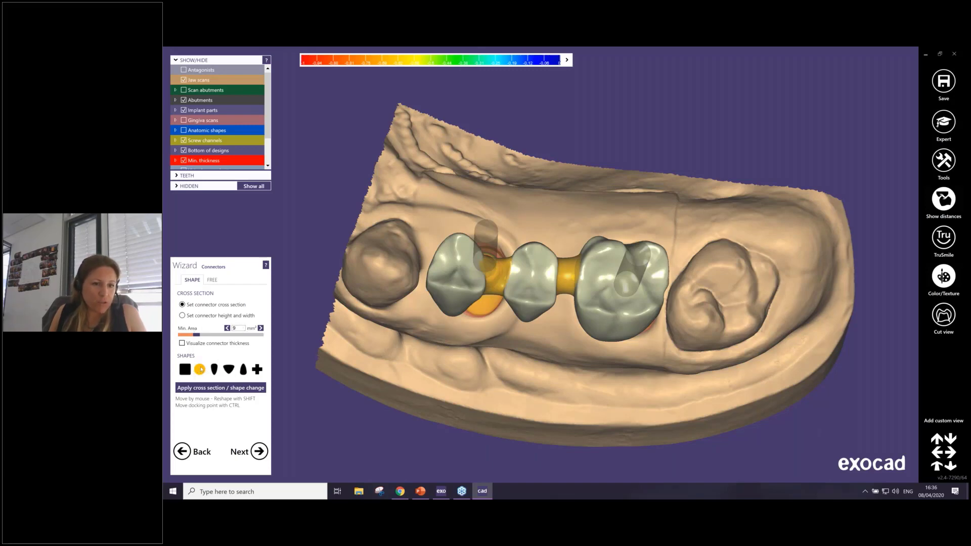
Apply the downward-pointing triangular cross section to the connectors and slightly shift the connector between teeth 15 and 16
left_click(226, 370)
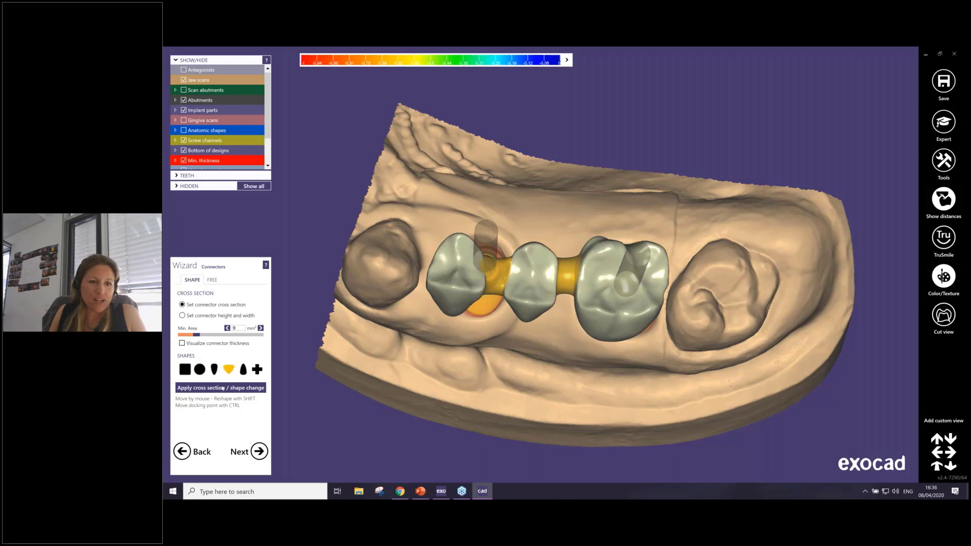
left_click(221, 388)
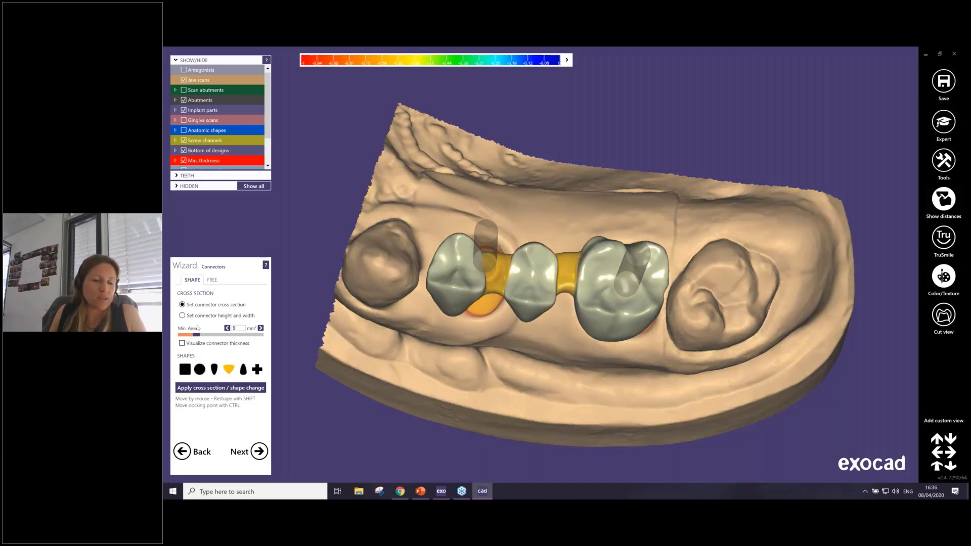
right_click_drag(276, 408, 585, 338)
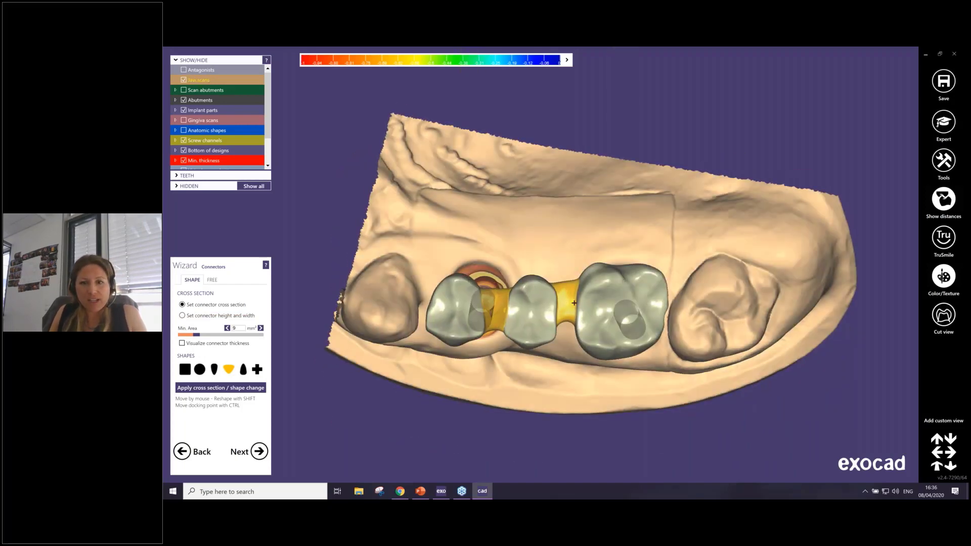
mouse_move(575, 303)
left_mouse_down()
mouse_move(568, 293)
mouse_move(567, 314)
left_mouse_up()
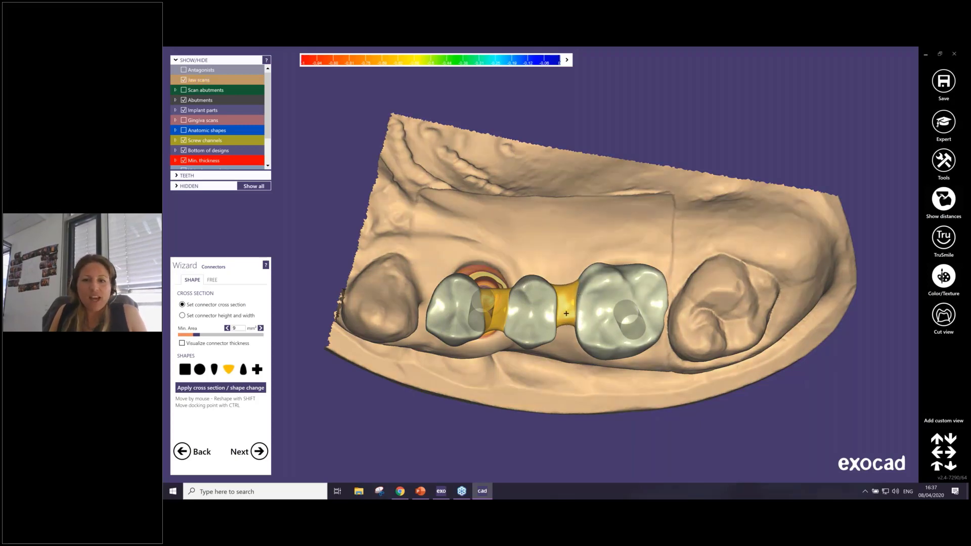
Reshape the connector between teeth 15 and 16 and reposition it between the two crowns
right_click_drag(566, 314, 607, 301)
scroll(622, 297, "up", 3)
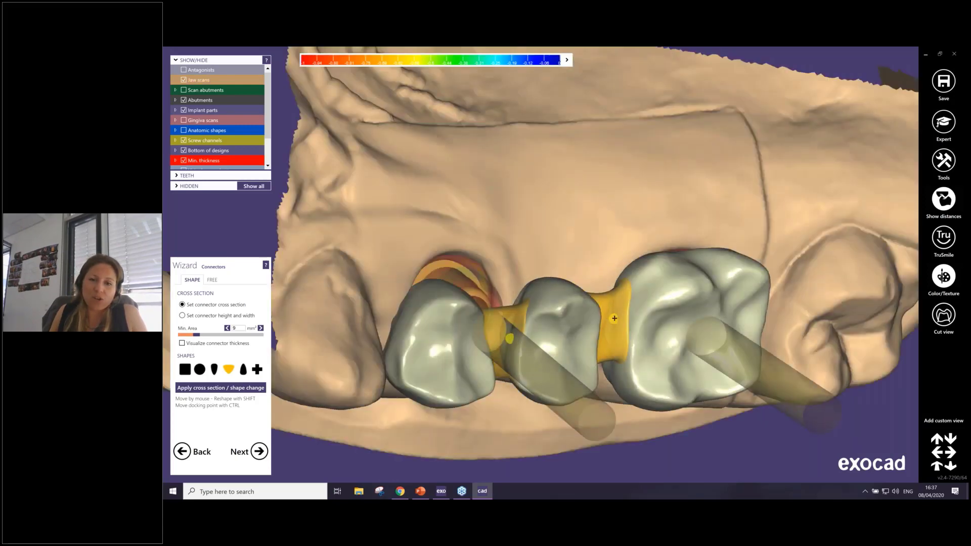
left_click_drag(620, 294, 667, 277, "shift")
right_click_drag(667, 277, 531, 350)
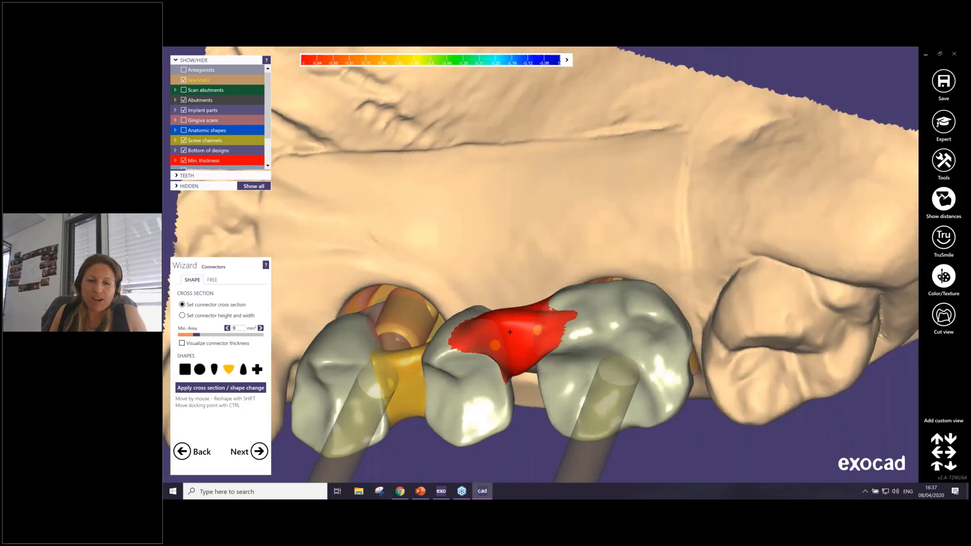
left_click_drag(518, 345, 521, 373)
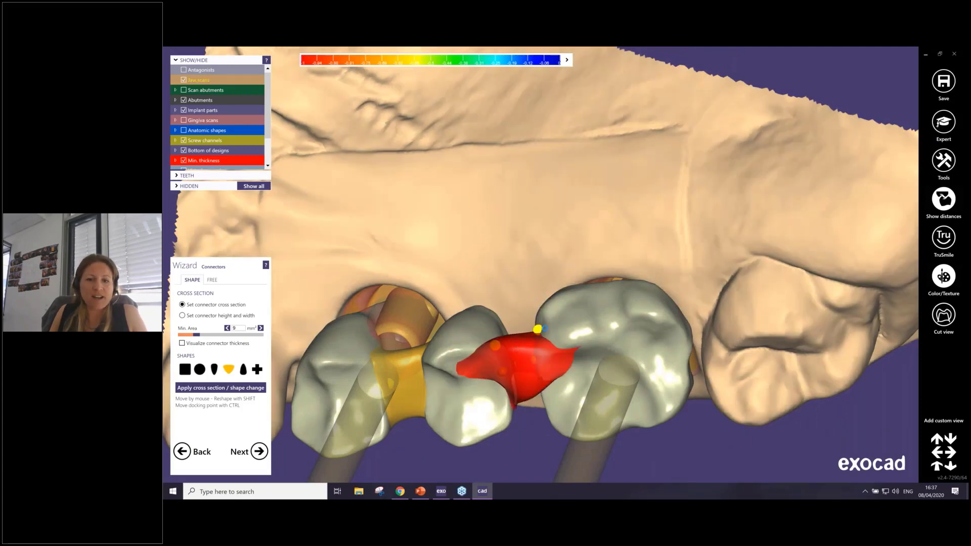
right_click_drag(544, 328, 515, 335)
left_click_drag(601, 84, 596, 102)
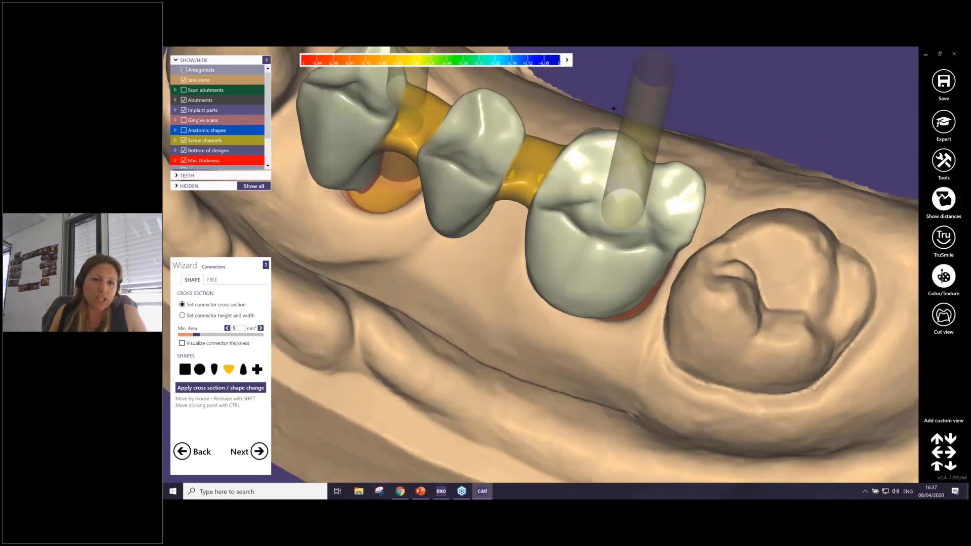
Switch to free connector editing and adjust individual control points of the connector between teeth 15 and 16
right_click_drag(614, 109, 439, 248)
middle_click_drag(391, 372, 401, 454)
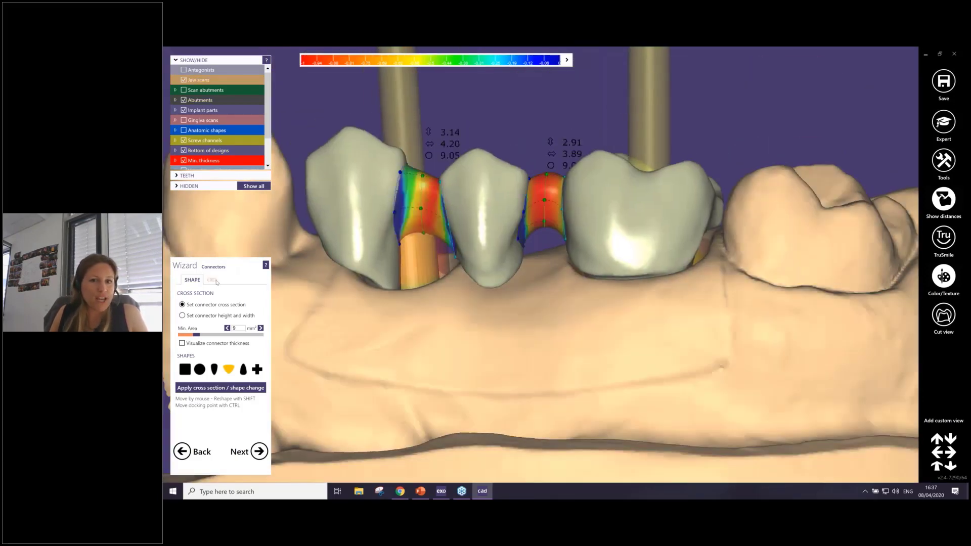
left_click(213, 280)
scroll(549, 173, "up", 4)
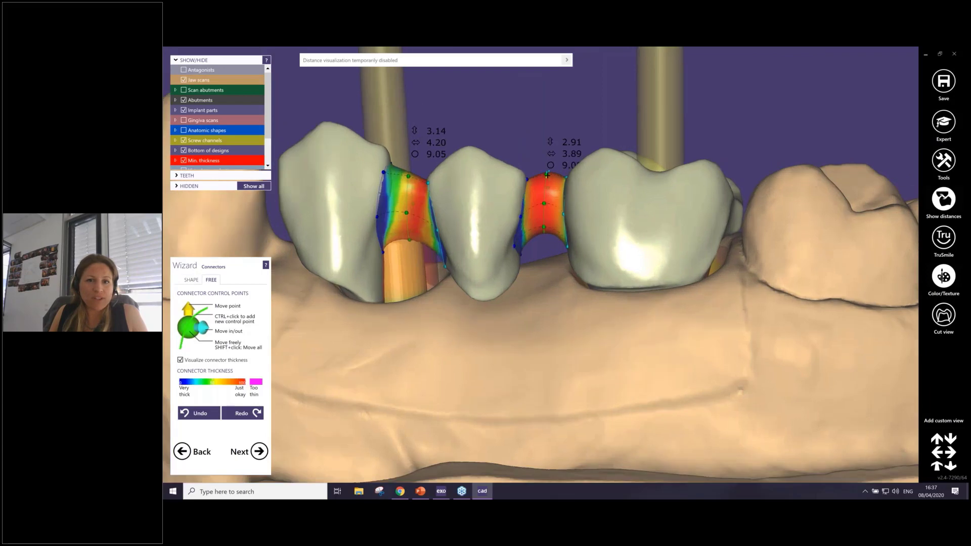
scroll(497, 204, "up", 2)
right_click_drag(496, 204, 457, 206)
left_click_drag(414, 227, 410, 223)
left_click_drag(420, 271, 462, 283)
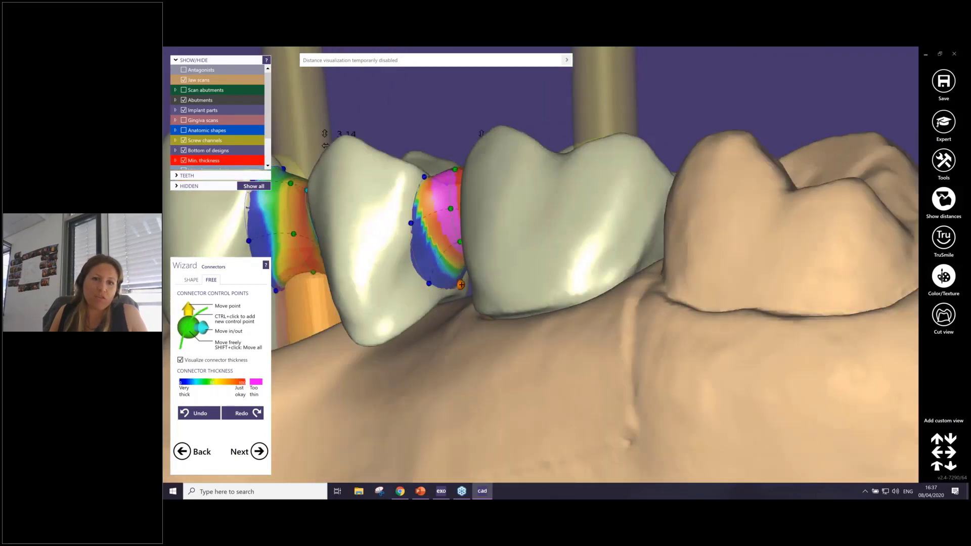
scroll(512, 220, "down", 3)
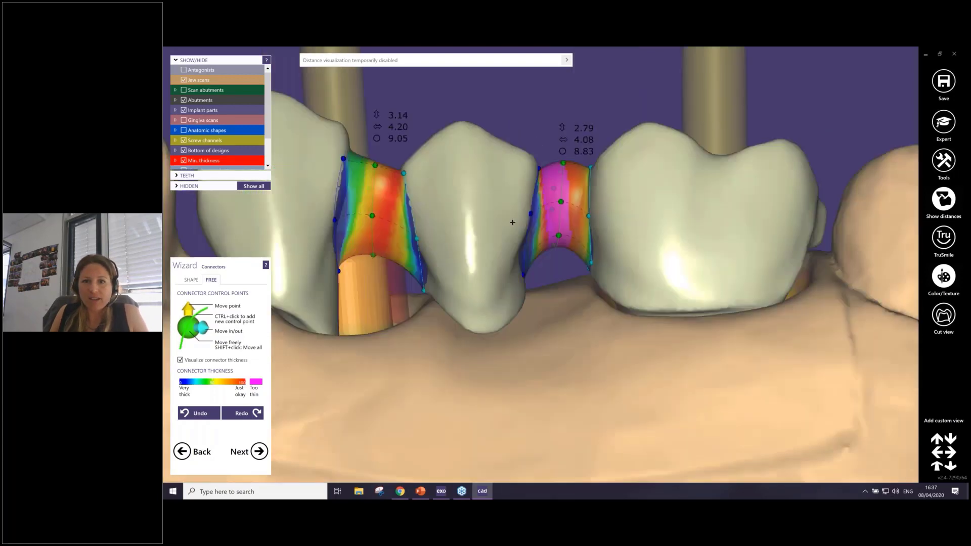
scroll(606, 209, "up", 3)
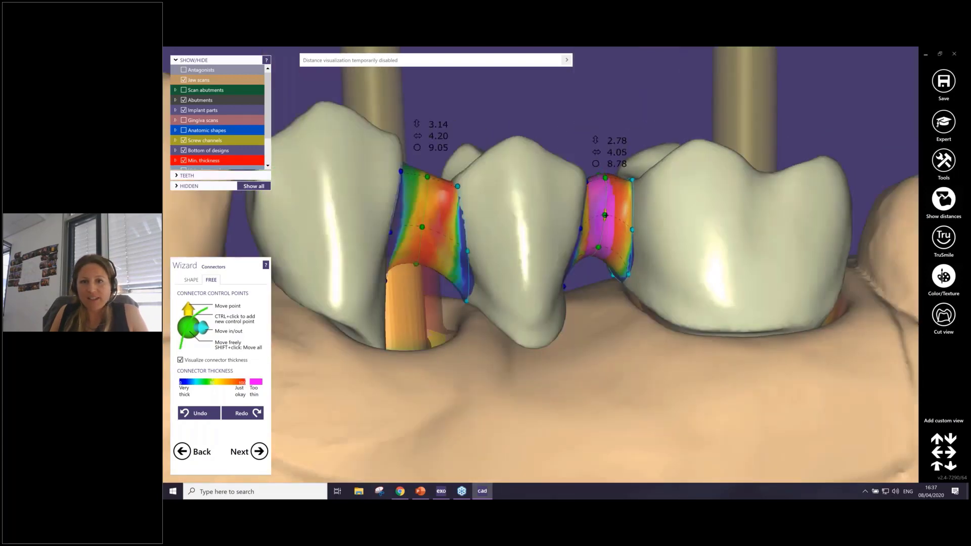
left_click_drag(605, 215, 604, 220)
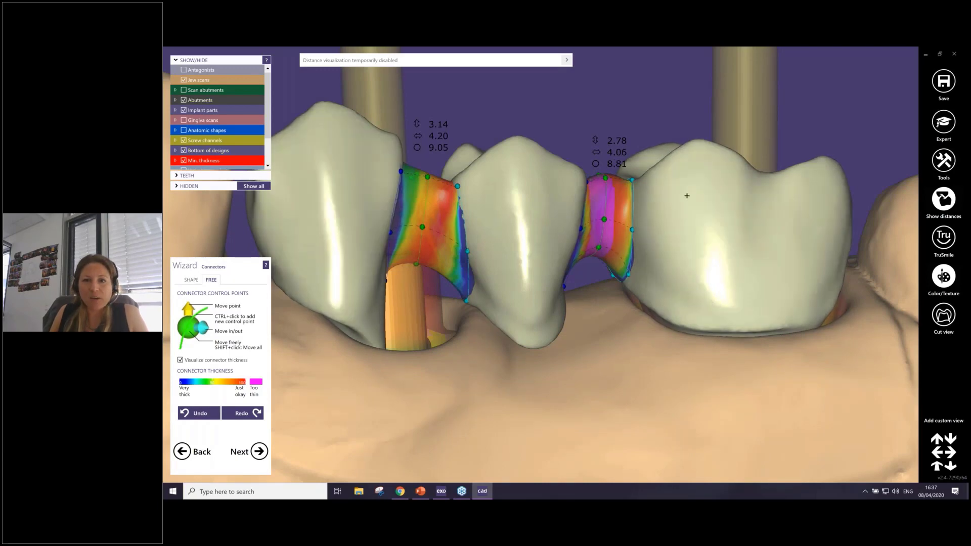
right_click_drag(688, 197, 676, 201)
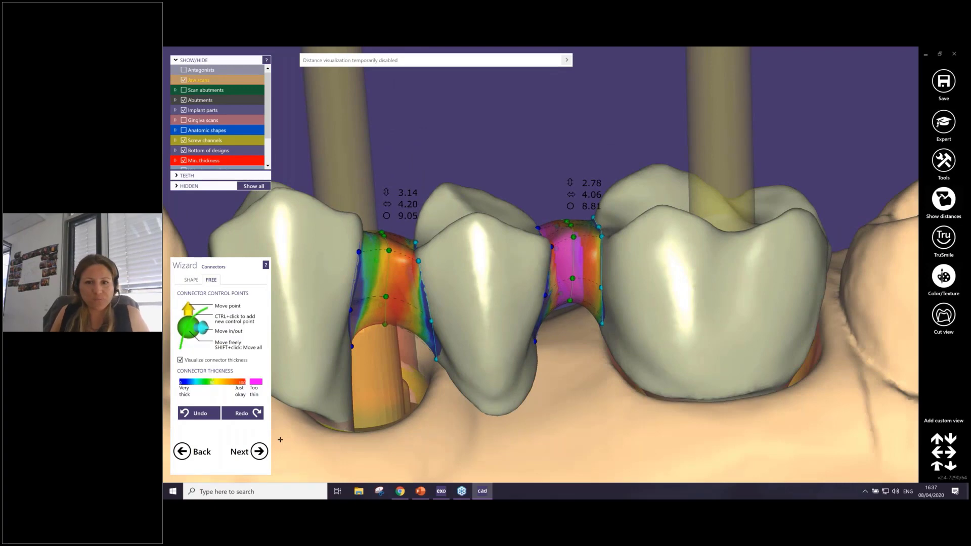
Accept the connectors, generate the virtual waxup of the bridge, and advance to its free-forming
left_click(251, 452)
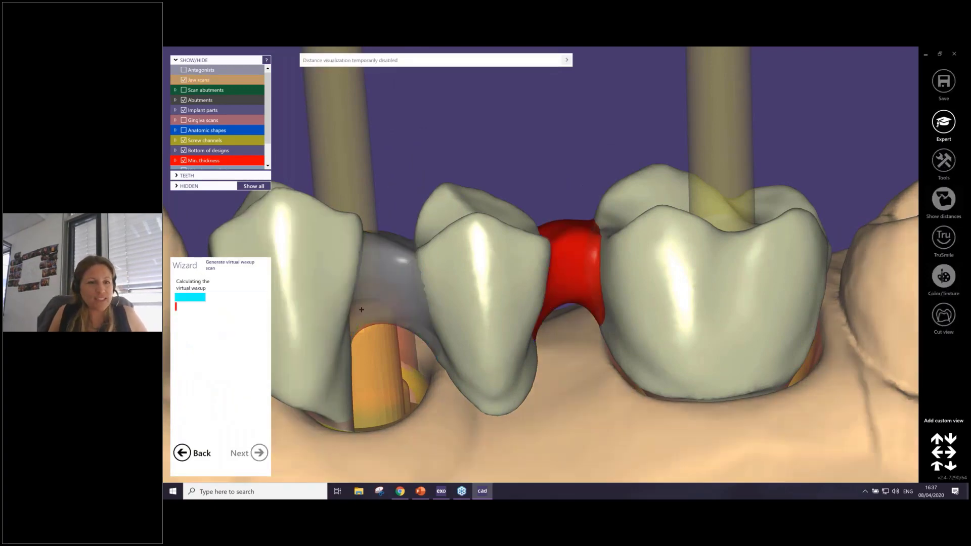
scroll(361, 310, "down", 2)
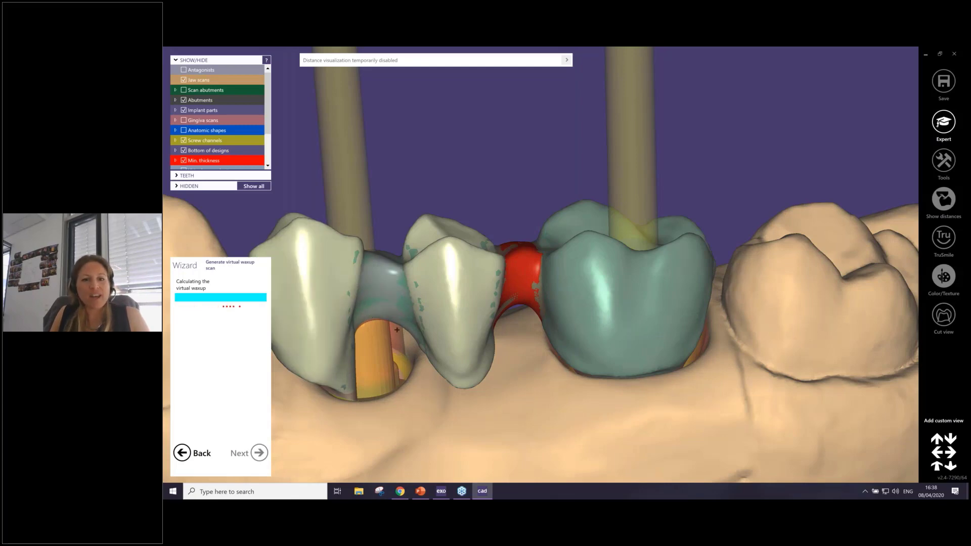
right_click_drag(398, 330, 368, 291)
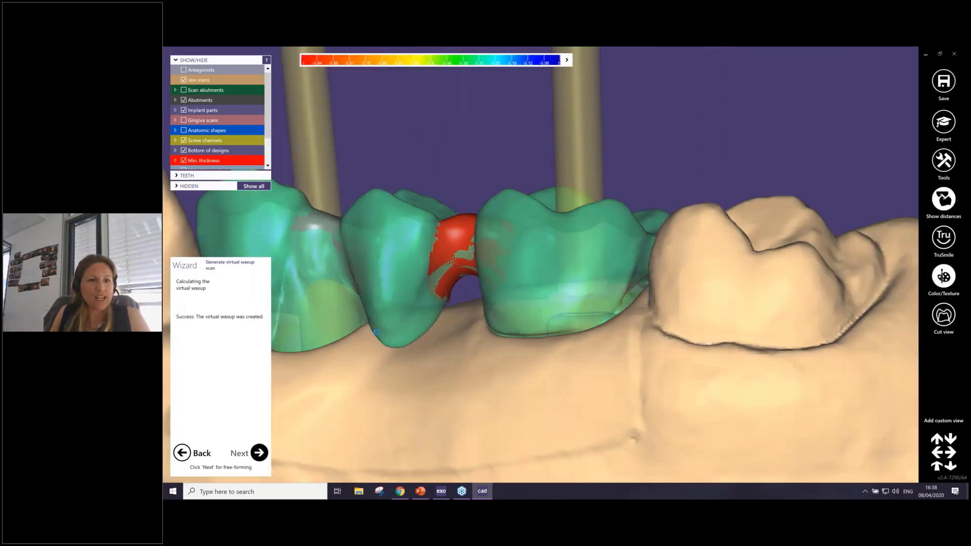
left_click(259, 452)
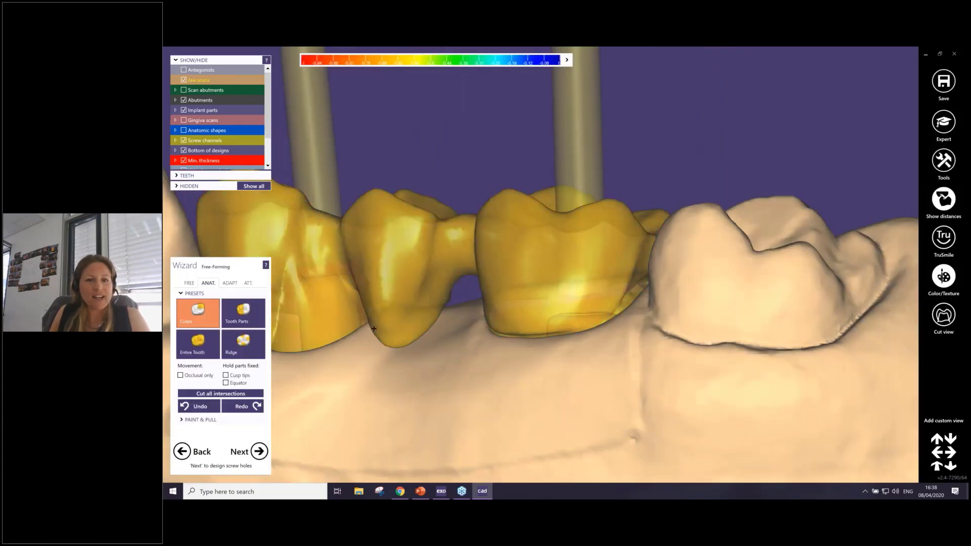
right_click_drag(447, 327, 471, 329)
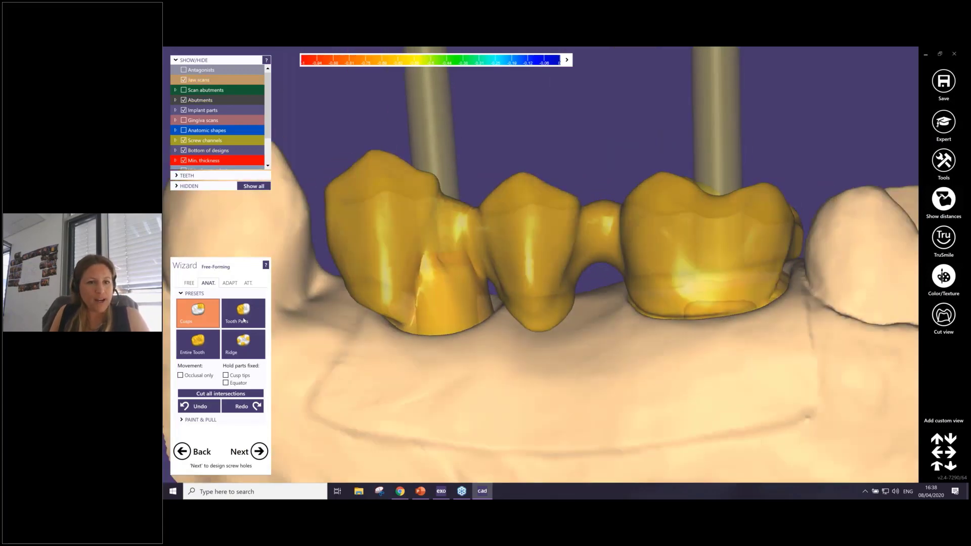
Smooth the uneven area at the base of the front premolar with the free-form Smooth/Flatten brush
left_click(189, 284)
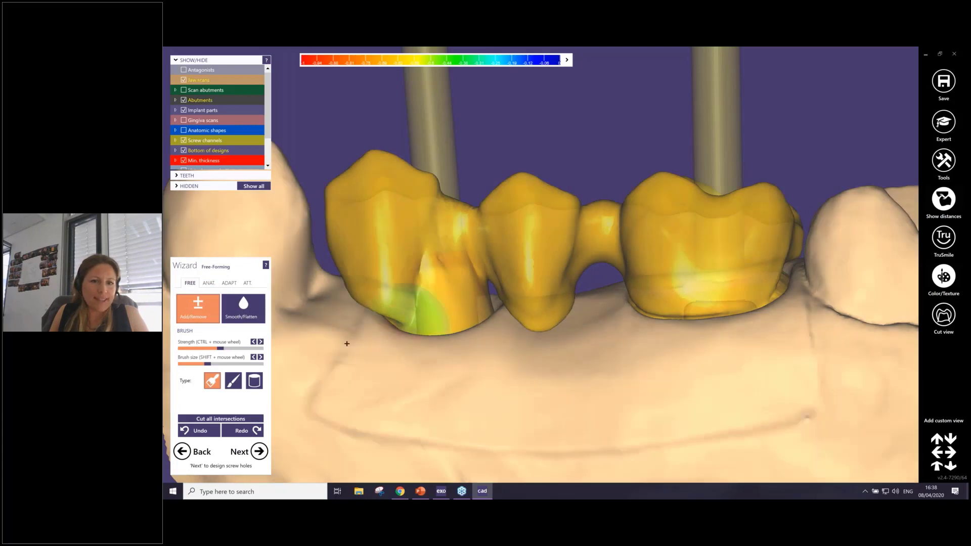
left_click(243, 309)
mouse_move(434, 233)
left_mouse_down()
mouse_move(449, 280)
mouse_move(406, 297)
mouse_move(457, 298)
mouse_move(431, 321)
left_mouse_up()
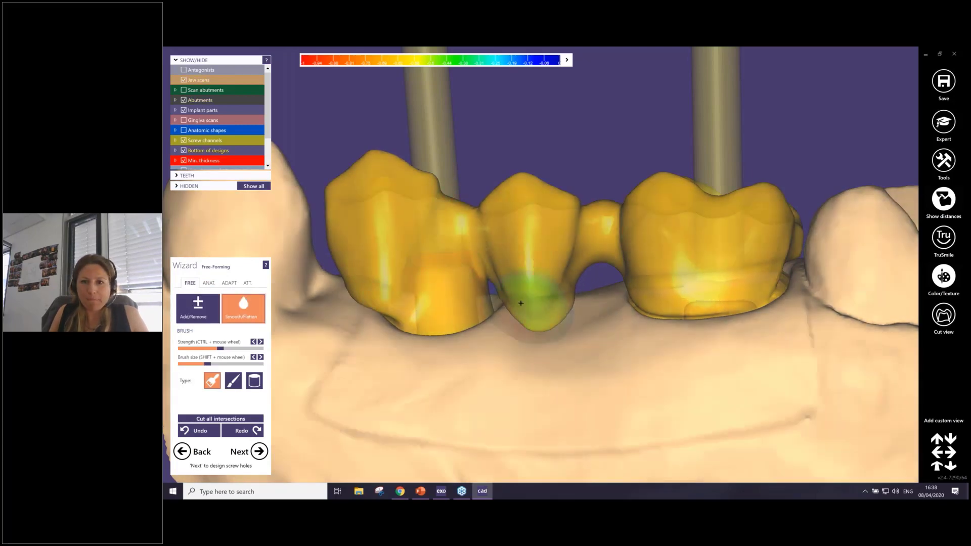
Hide the jaw scans and inspect the bridge and its abutment bottoms from several sides
right_click_drag(521, 303, 522, 304)
key("j")
mouse_move(596, 235)
right_mouse_down()
mouse_move(551, 213)
mouse_move(575, 205)
right_mouse_up()
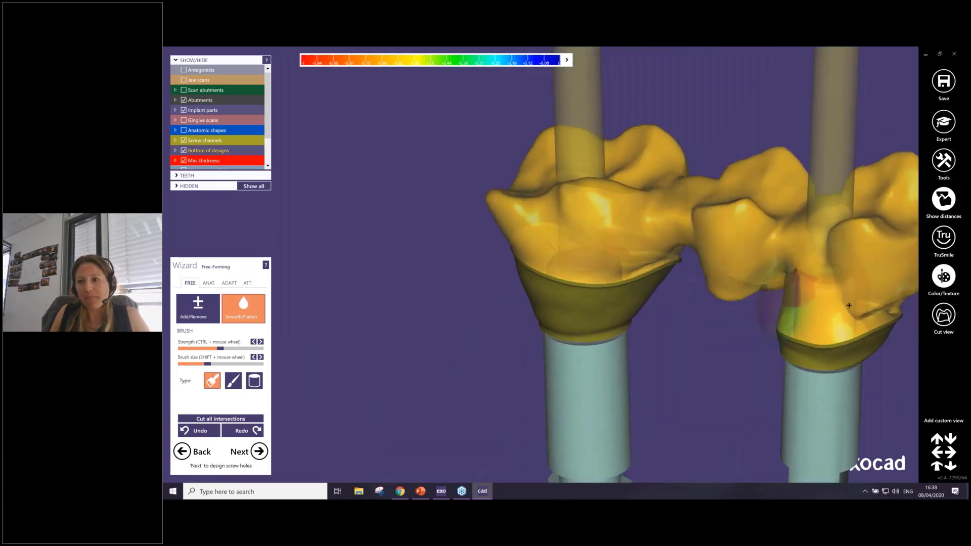
right_click_drag(845, 287, 754, 304)
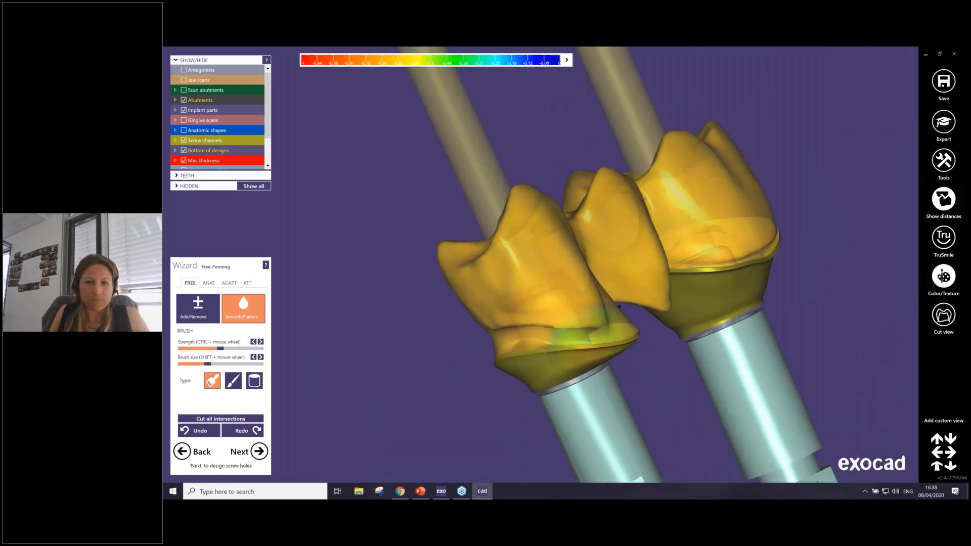
right_click_drag(510, 317, 390, 347)
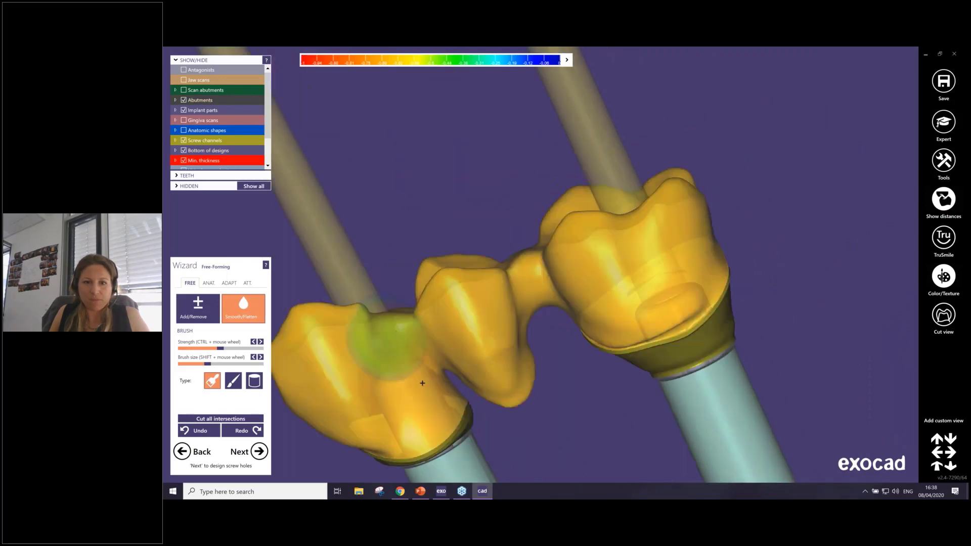
right_click_drag(425, 404, 481, 408)
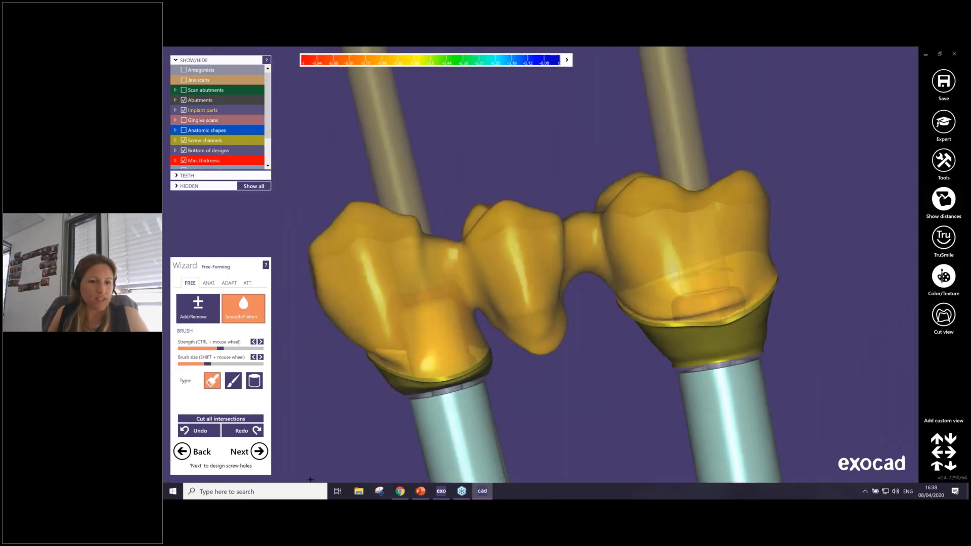
Proceed to screw hole design, snap the screw holes to the framework and adjust the edge points around the front premolar's hole
left_click(260, 452)
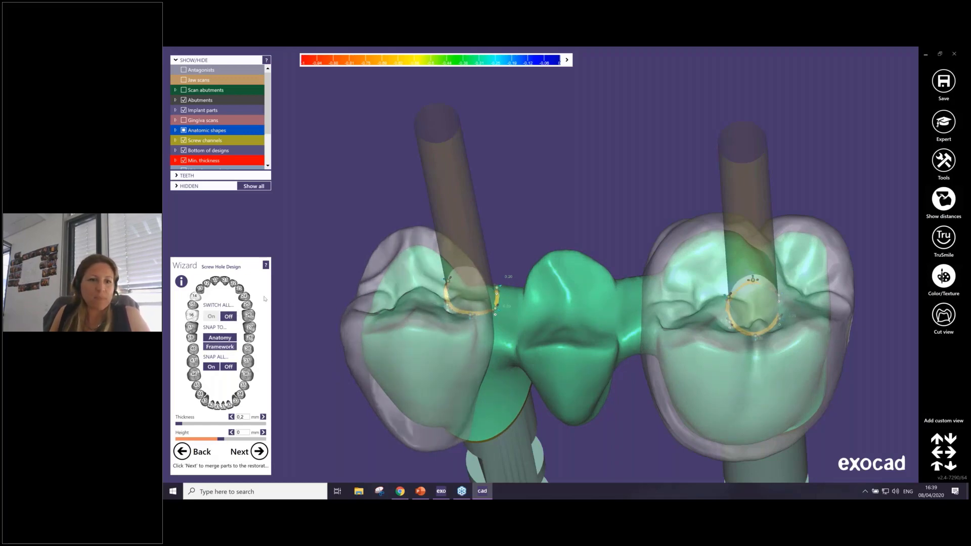
left_click(230, 348)
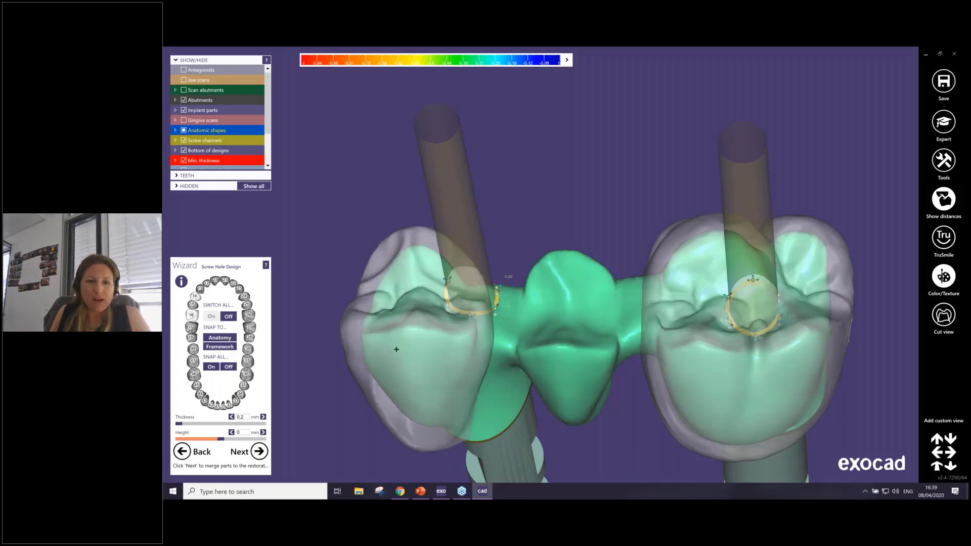
right_click_drag(396, 349, 490, 398)
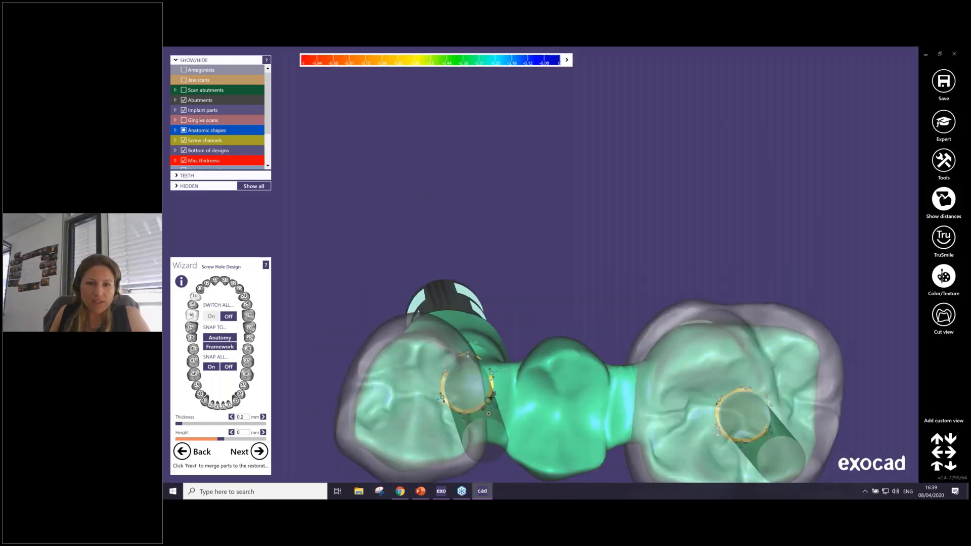
scroll(491, 398, "up", 5)
left_click_drag(489, 328, 485, 353)
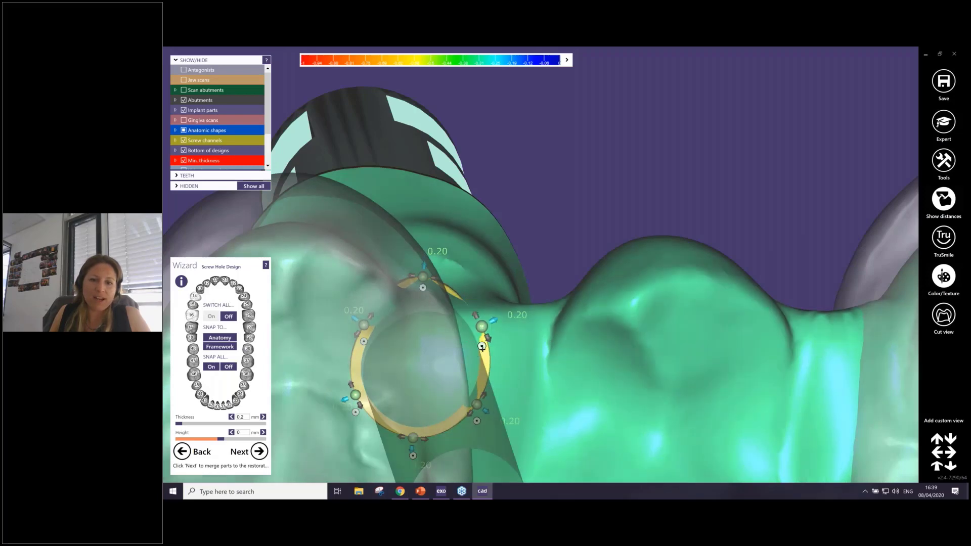
right_click_drag(486, 354, 572, 379)
mouse_move(471, 393)
left_mouse_down()
mouse_move(457, 398)
mouse_move(479, 390)
left_mouse_up()
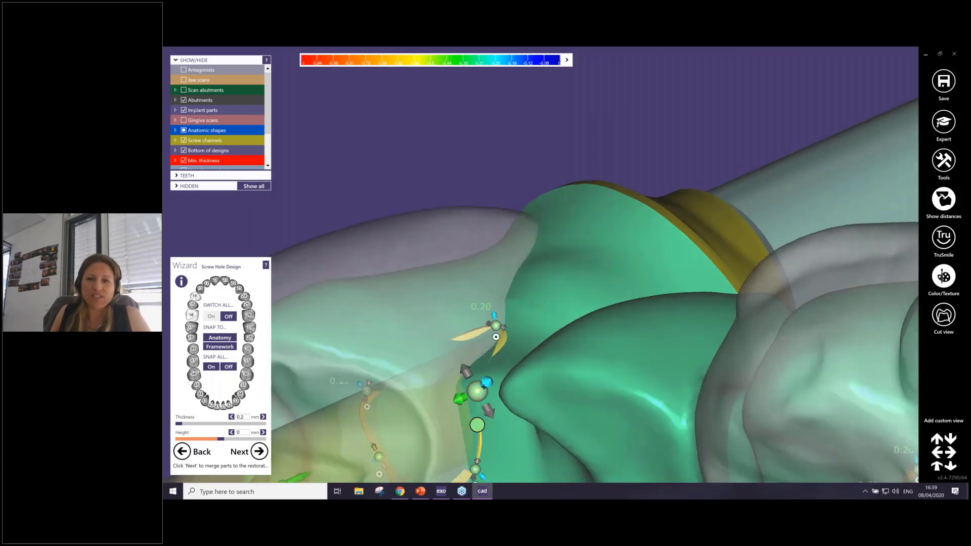
right_click_drag(484, 387, 445, 353)
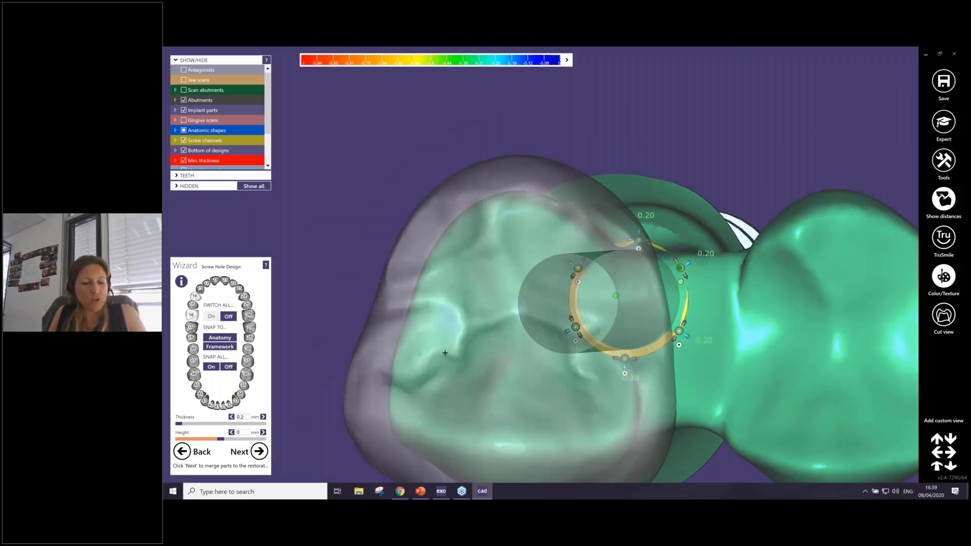
Merge and save the restorations, and continue with free-forming the merged restoration
left_click(258, 452)
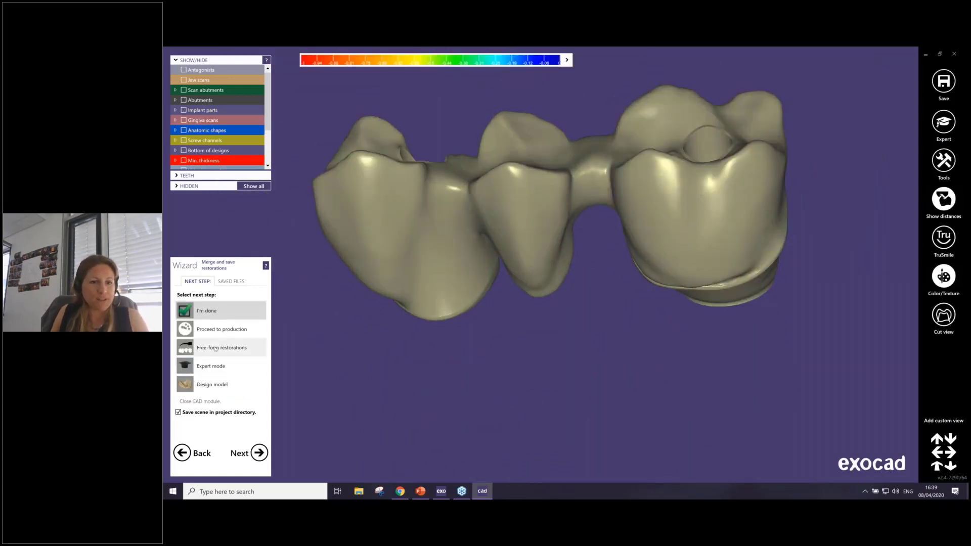
left_click(238, 353)
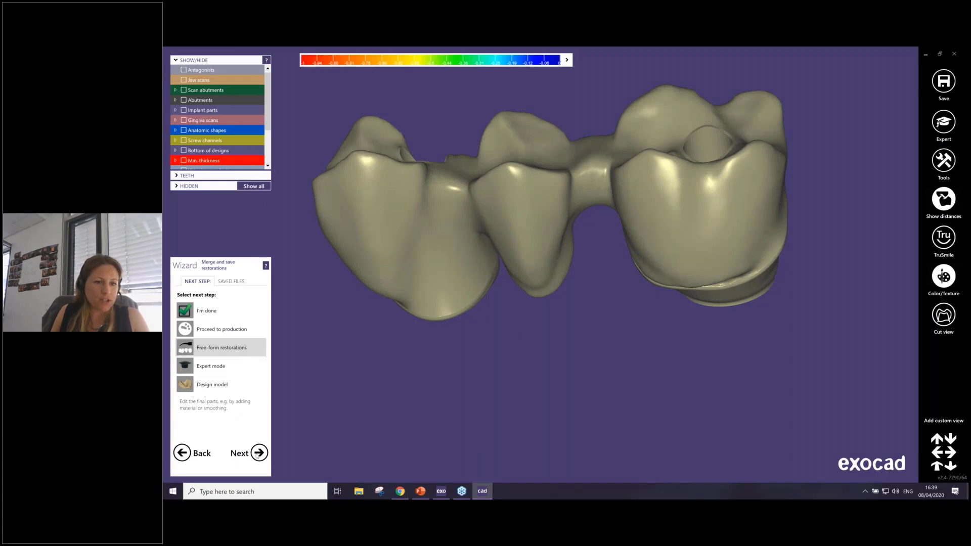
left_click(258, 453)
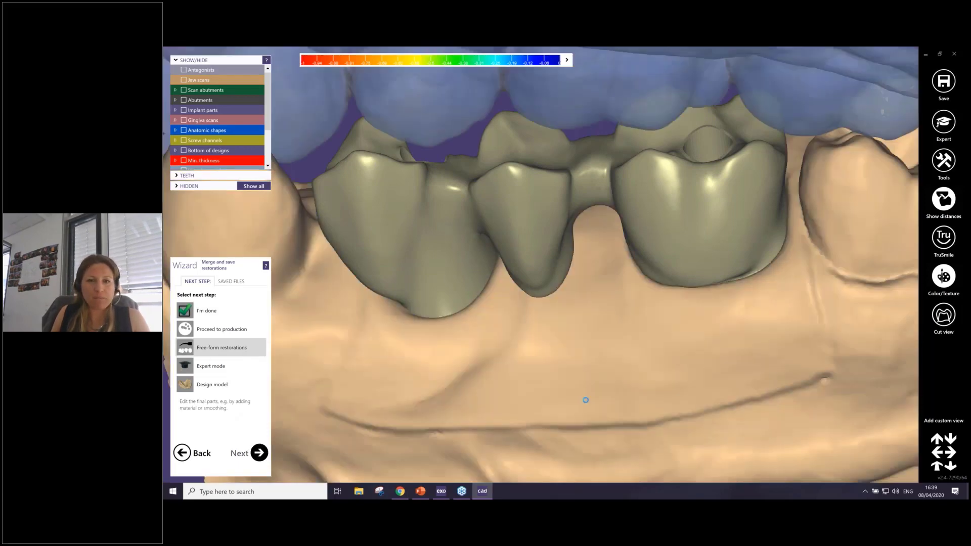
Hide the antagonist, choose the Smooth/Flatten brush and inspect the merged bridge on the jaw scan
scroll(571, 310, "down", 2)
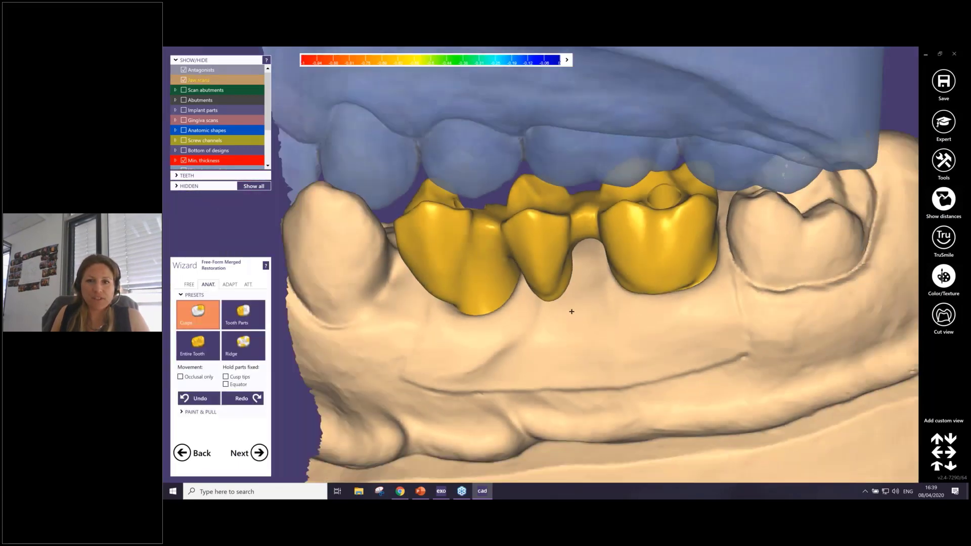
right_click_drag(570, 308, 521, 174)
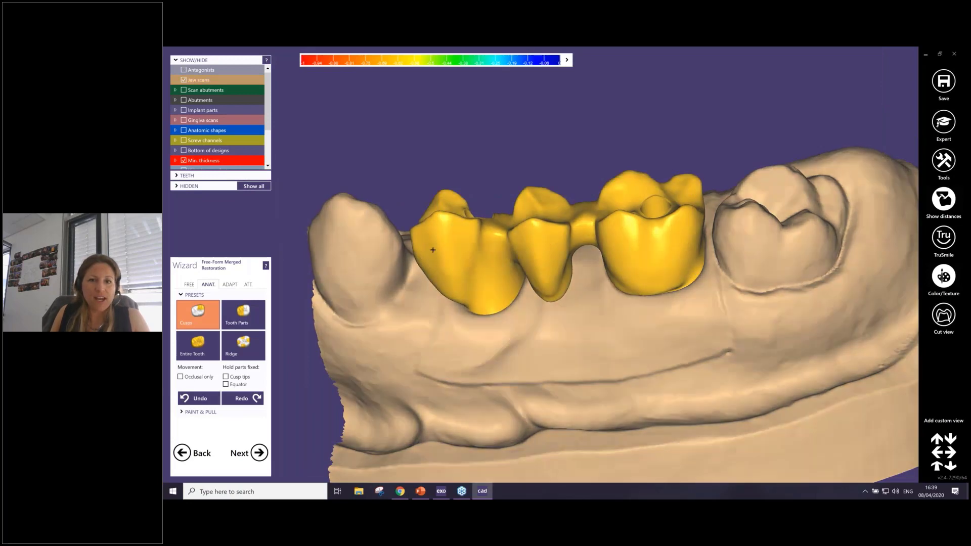
right_click_drag(433, 250, 668, 262)
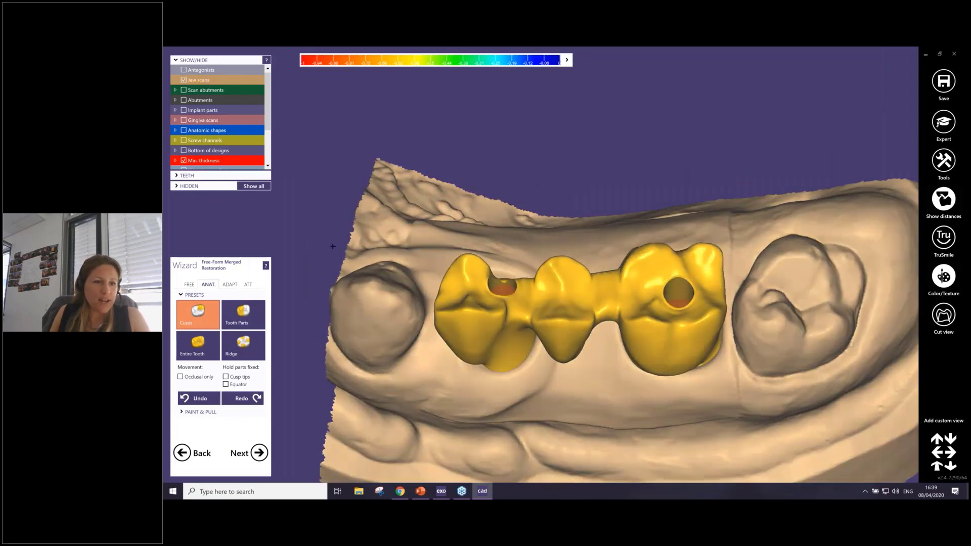
left_click(190, 285)
left_click(246, 312)
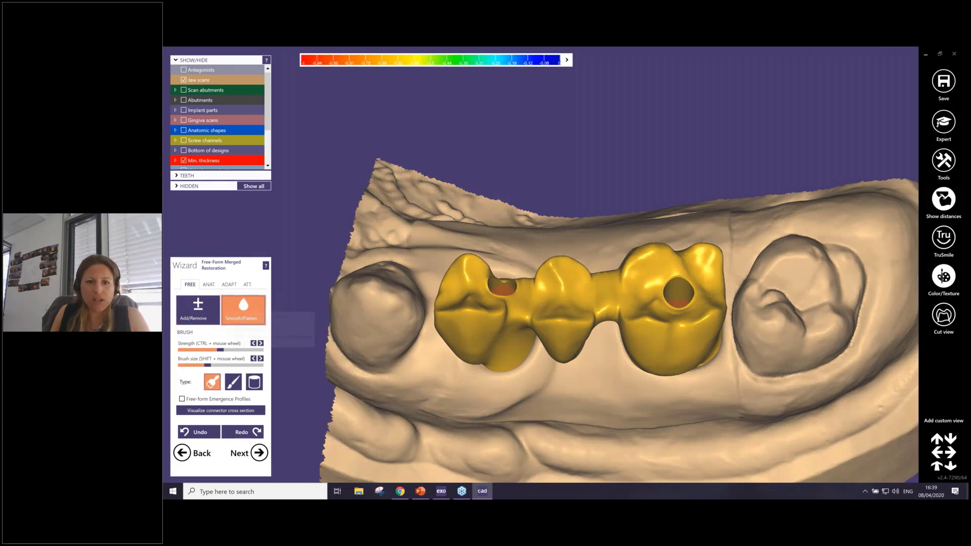
right_click_drag(470, 308, 501, 362)
right_click_drag(559, 288, 494, 284)
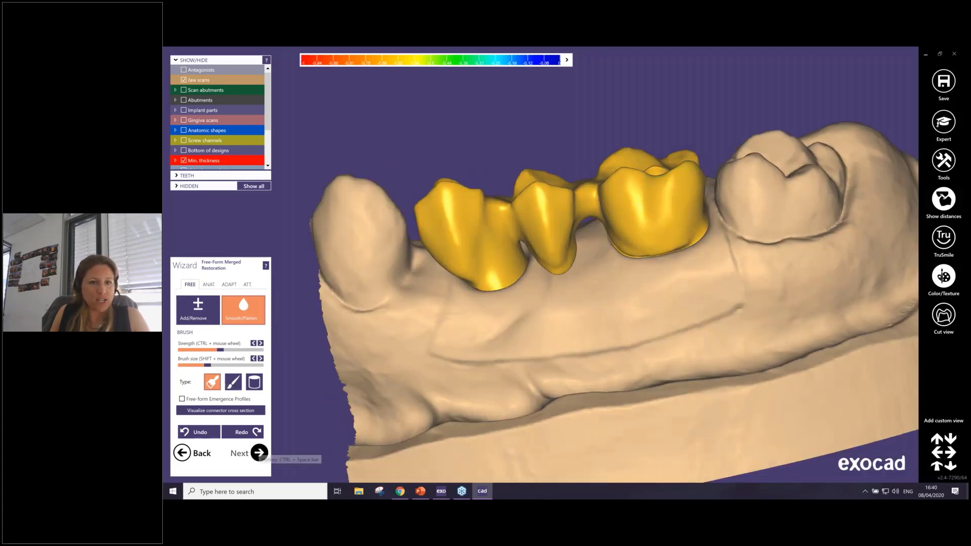
Save the free-forming modifications of the merged bridge and switch from the wizard to Expert mode
left_click(259, 453)
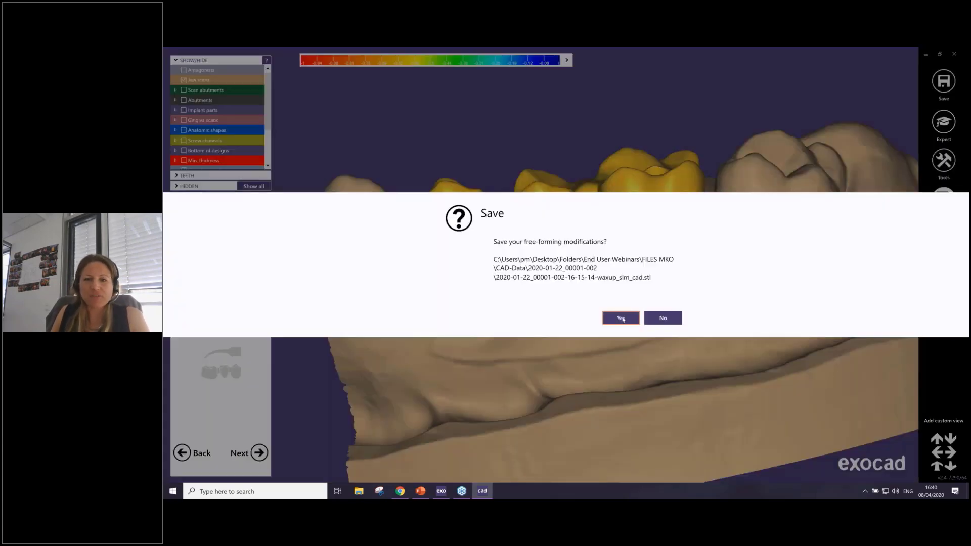
left_click(621, 318)
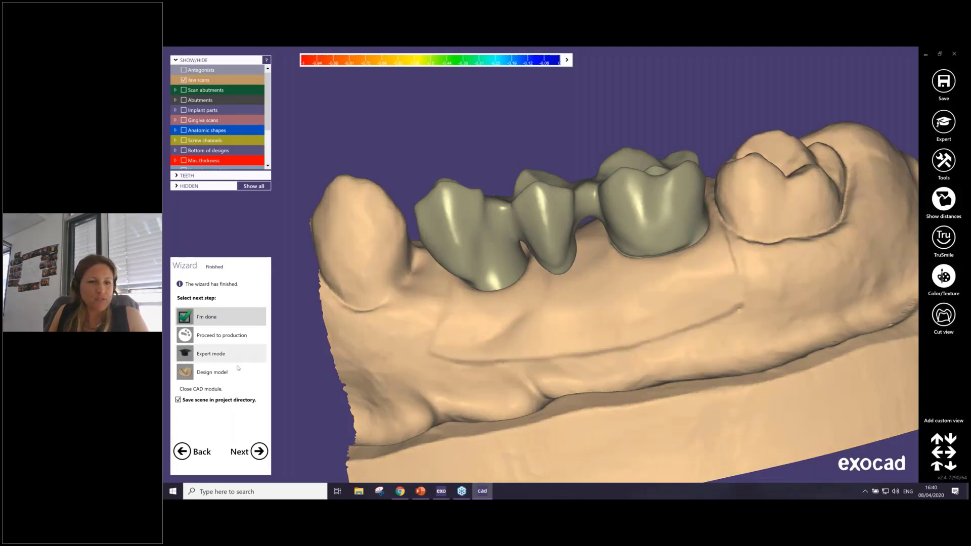
left_click(210, 356)
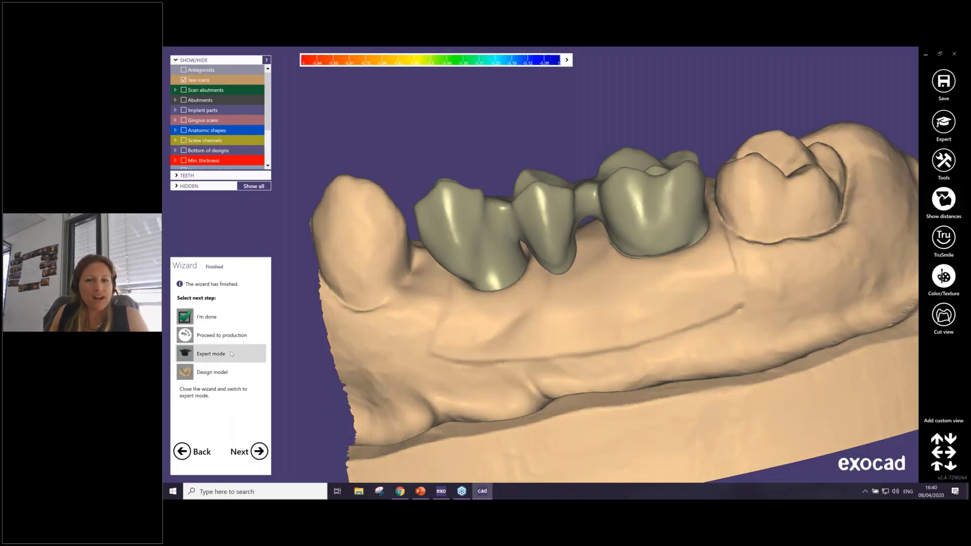
left_click(259, 452)
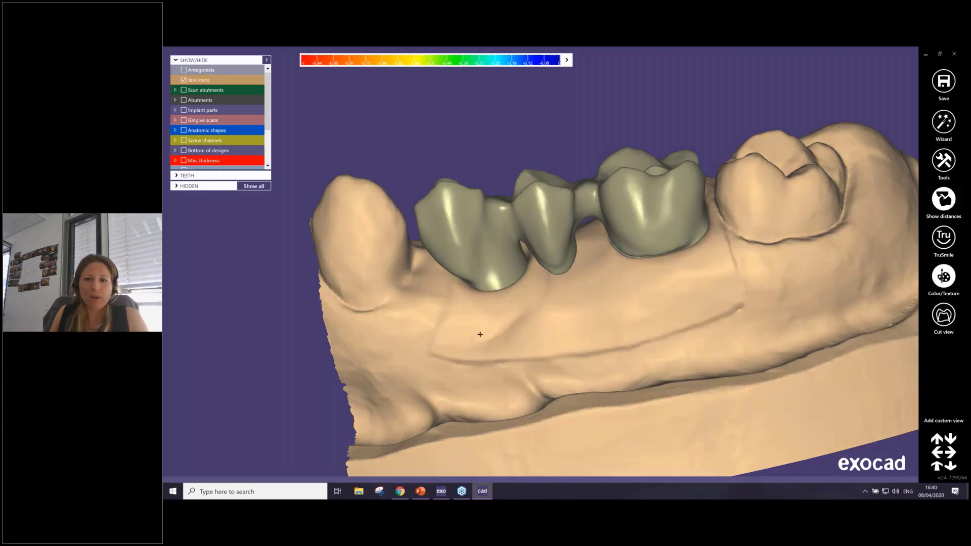
Delete the merged waxup of teeth 16 to 14 to return to the unmerged parts
right_click_drag(481, 334, 713, 369)
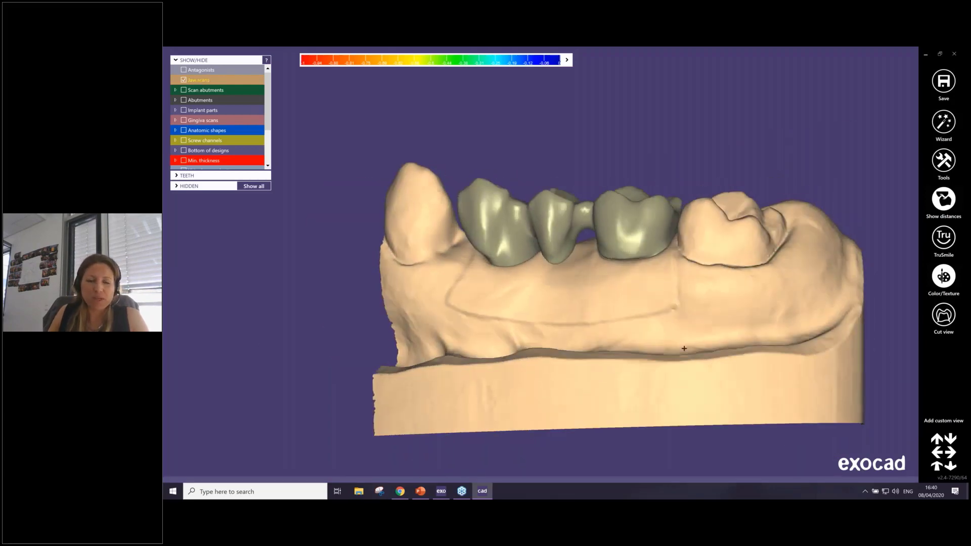
mouse_move(535, 472)
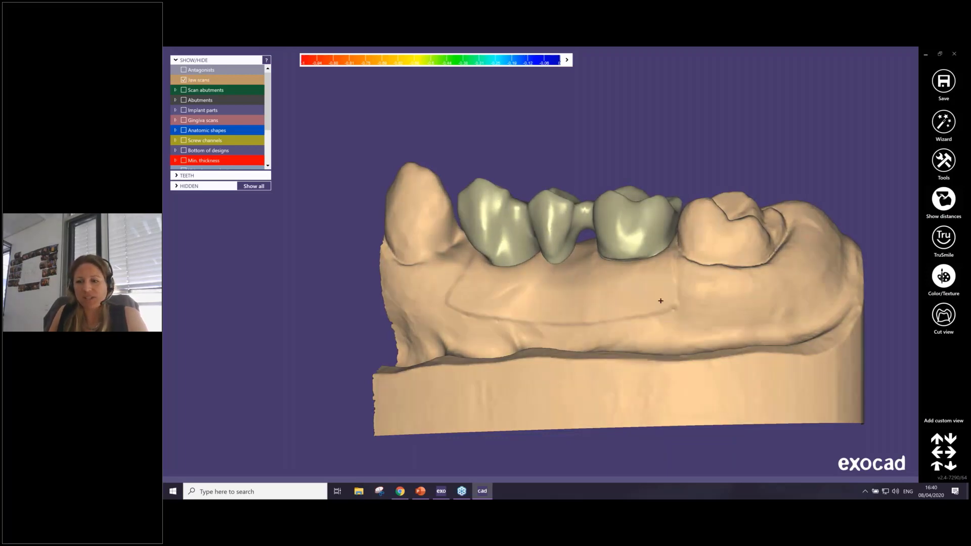
mouse_move(906, 479)
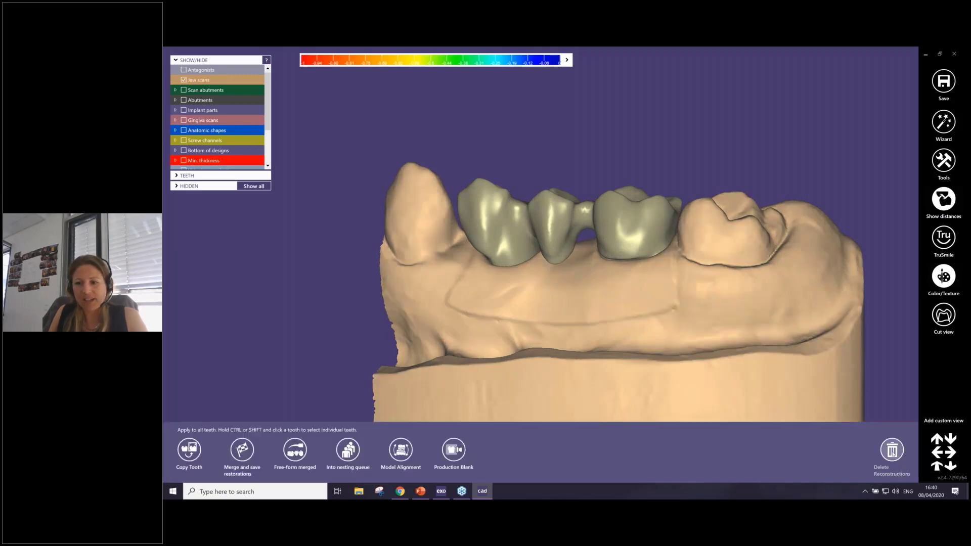
left_click(892, 452)
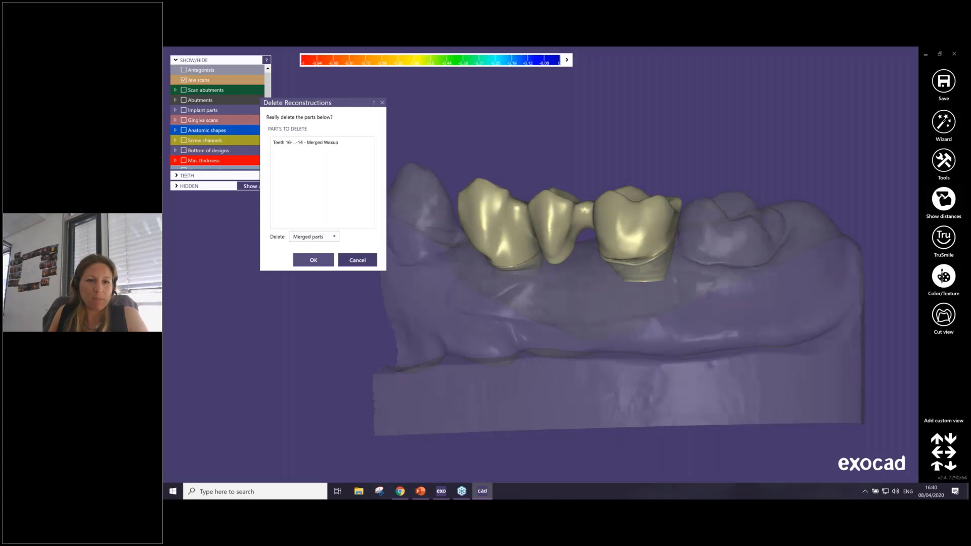
left_click(314, 260)
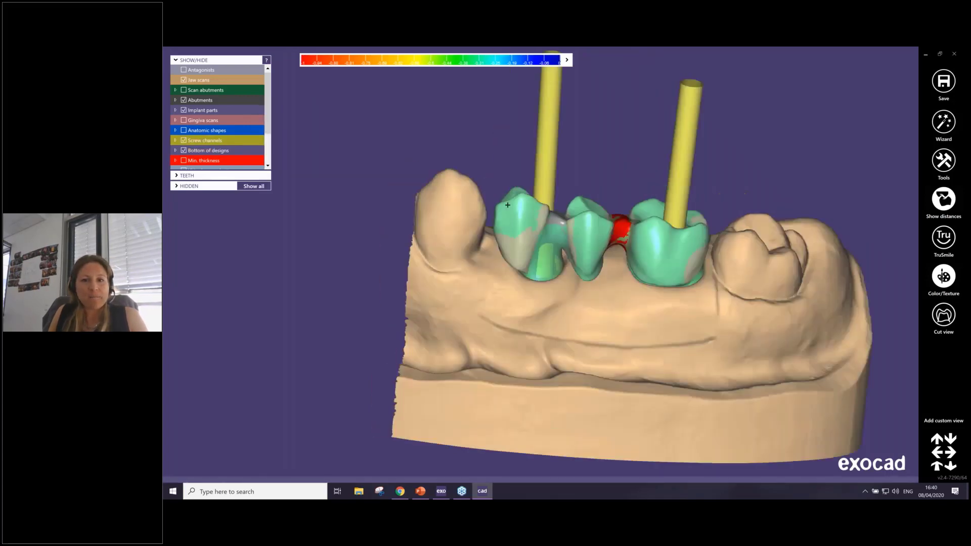
Examine the expert tools offered for the whole restoration and for the anatomic waxup, the tooth 14 reduced pontic and the 16-15 connector
right_click_drag(538, 233, 494, 147)
mouse_move(336, 470)
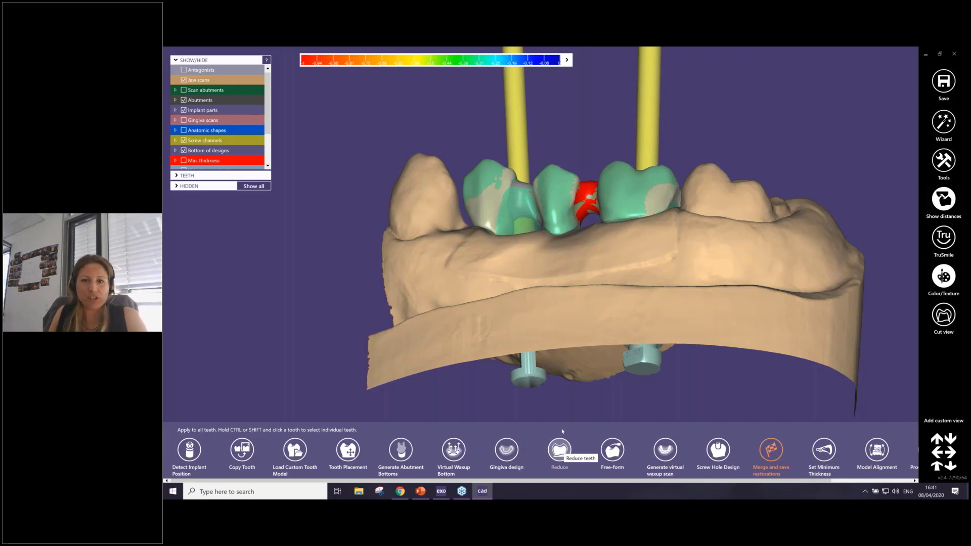
right_click_drag(520, 195, 489, 229)
right_click(489, 228)
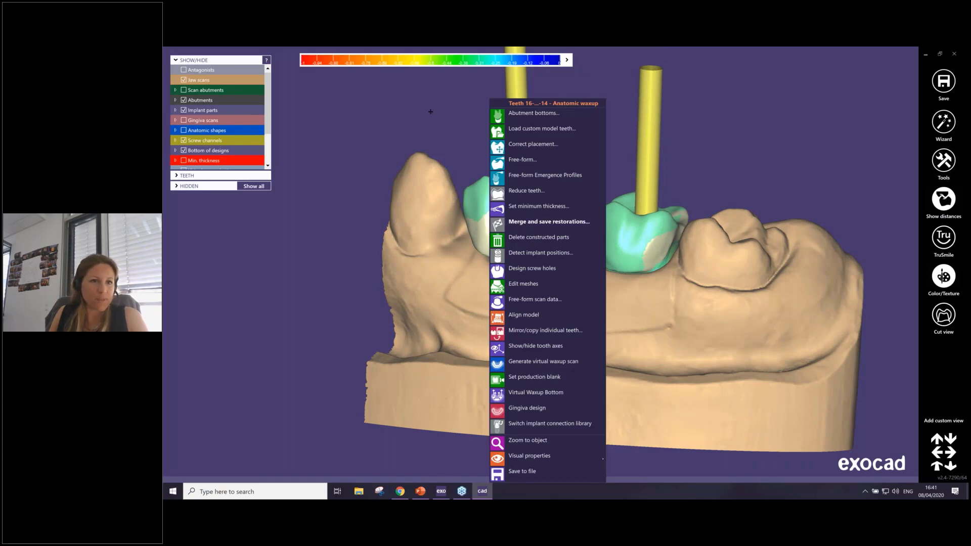
left_click(212, 137)
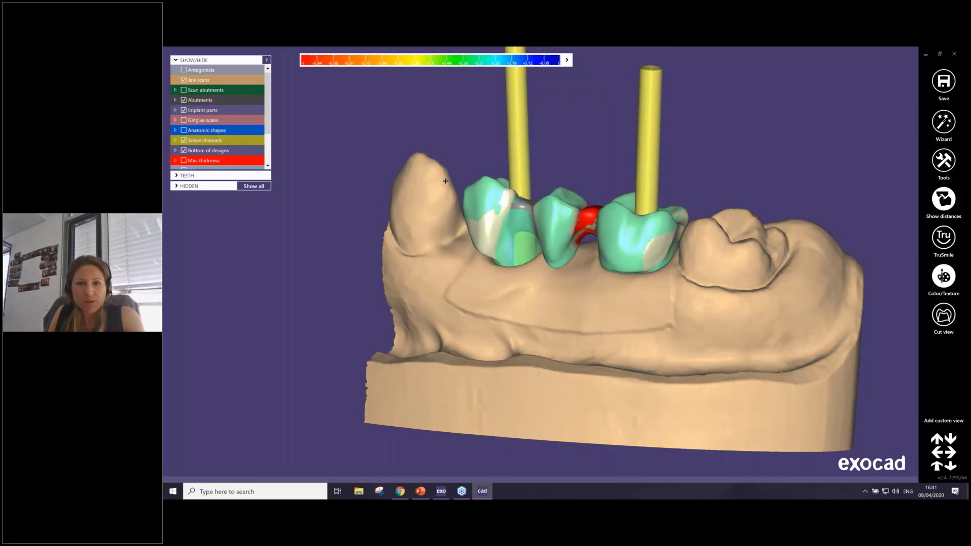
right_click(541, 176)
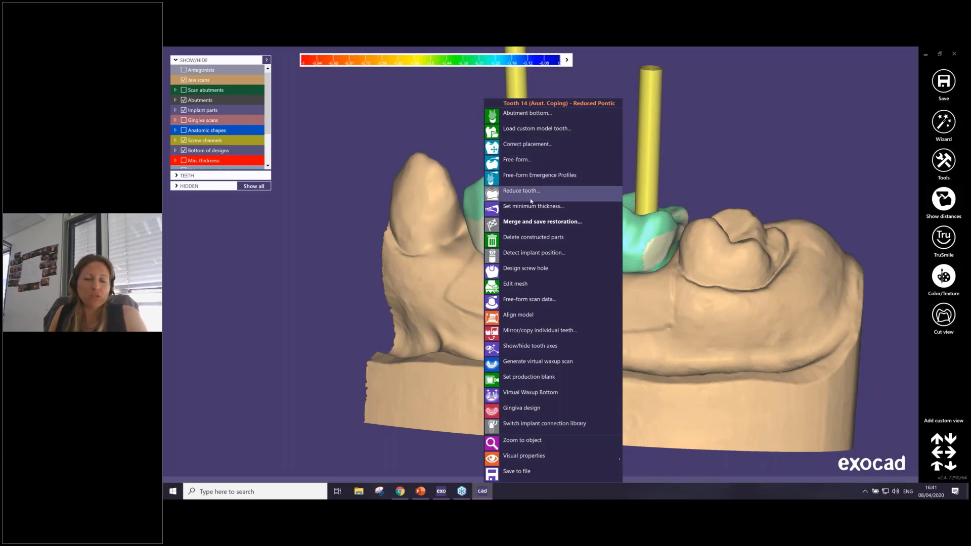
left_click(354, 131)
right_click(582, 222)
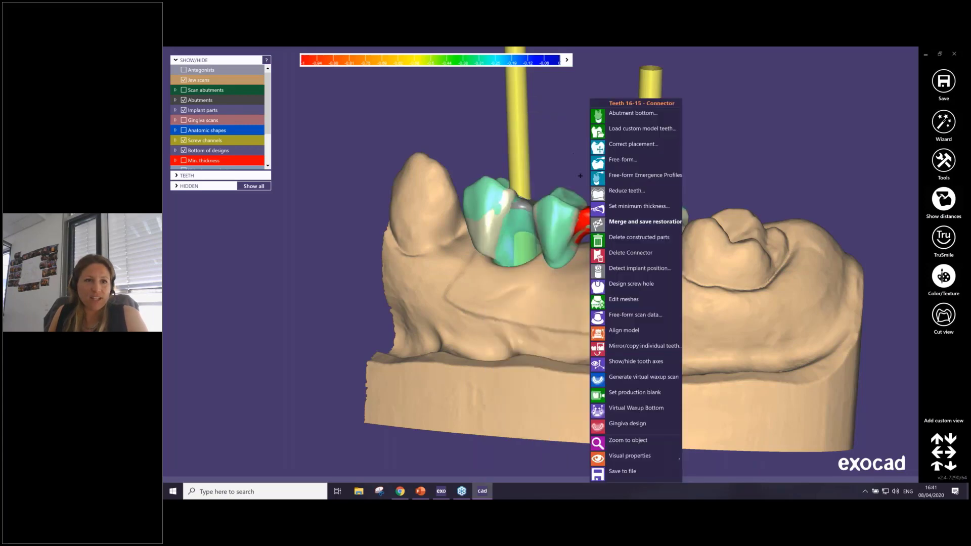
left_click(686, 163)
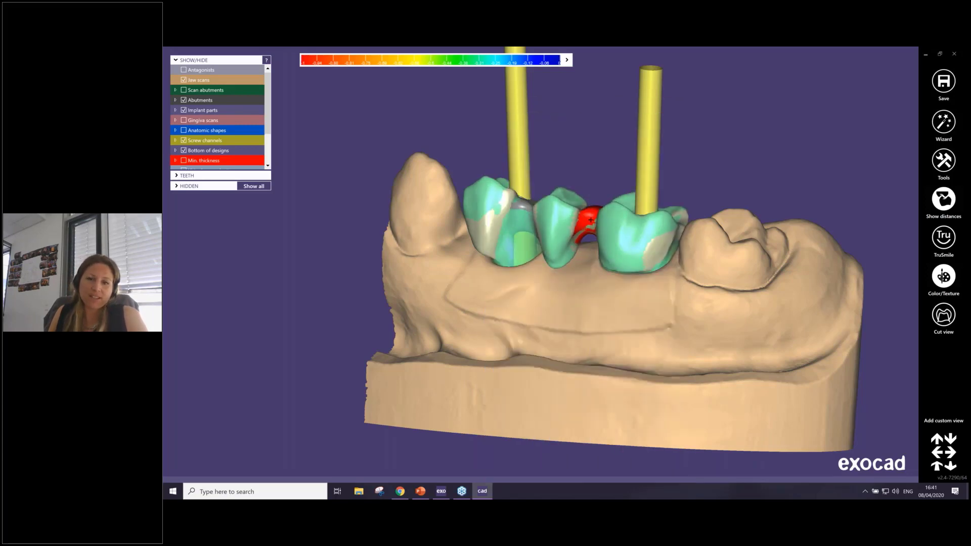
Examine the expert tools offered for the connector between teeth 16 and 15
right_click(591, 220)
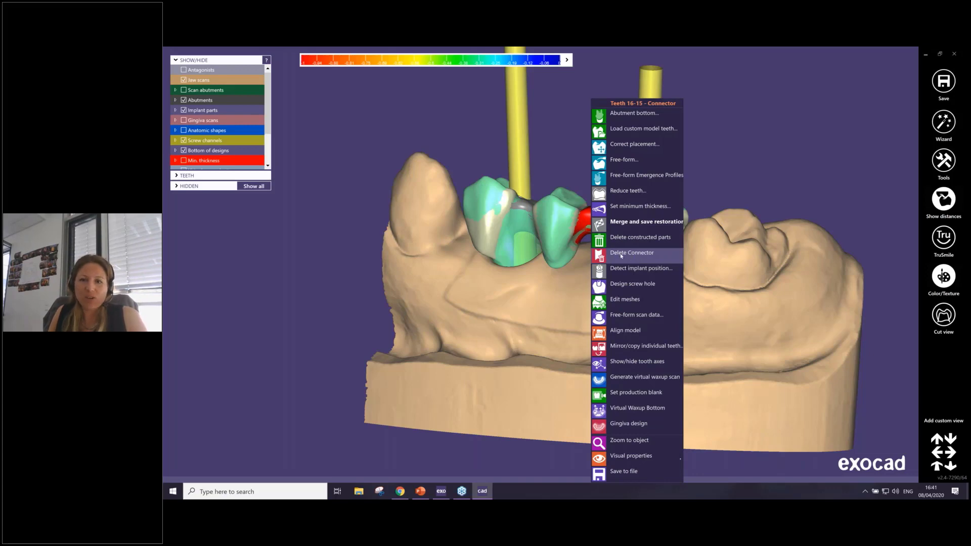
left_click(703, 248)
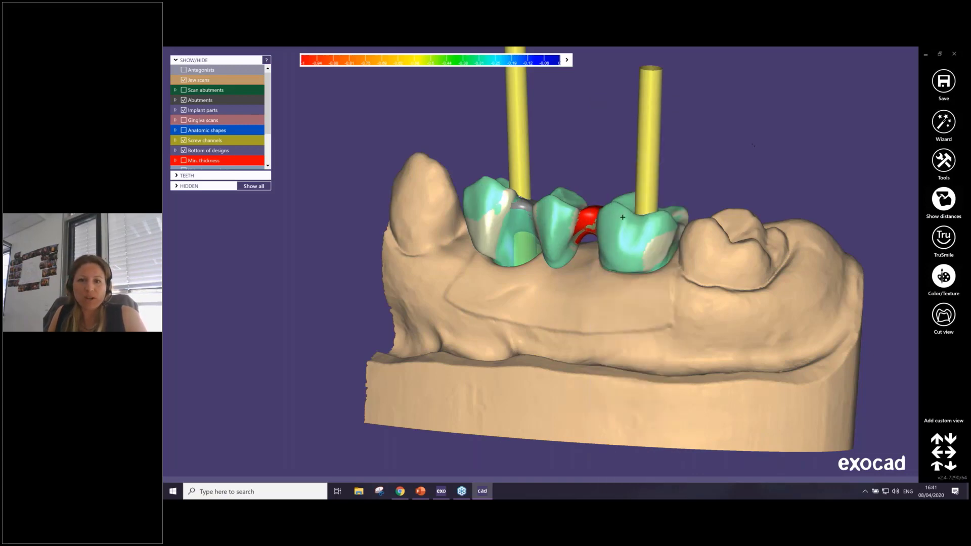
right_click(591, 223)
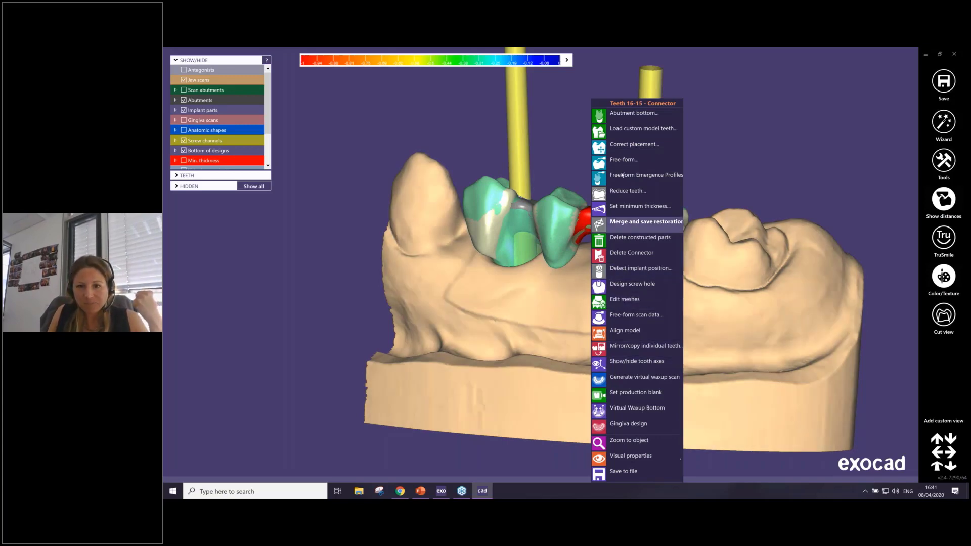
left_click(637, 441)
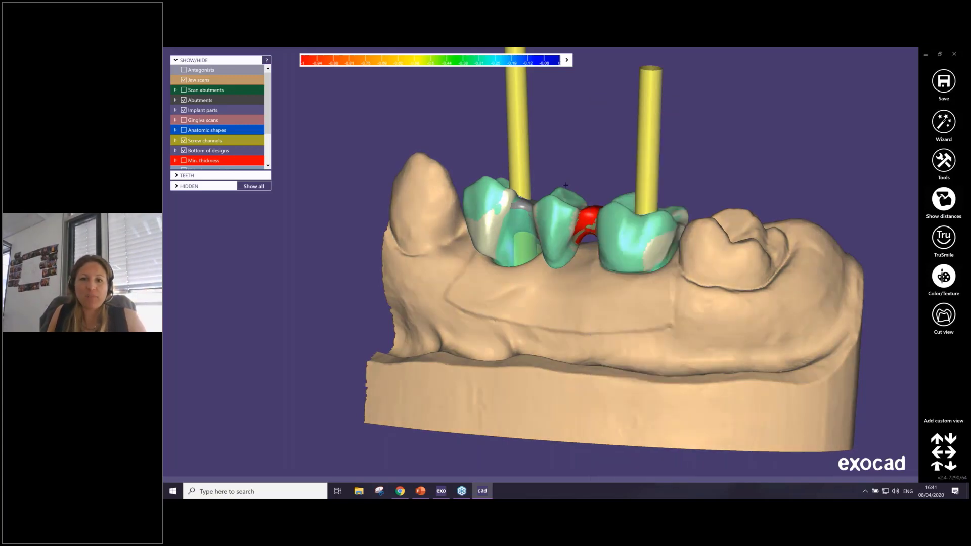
Check the implant sizes offered when switching the implant connection library of tooth 14, and keep the current library
right_click_drag(566, 210, 571, 251)
right_click(575, 102)
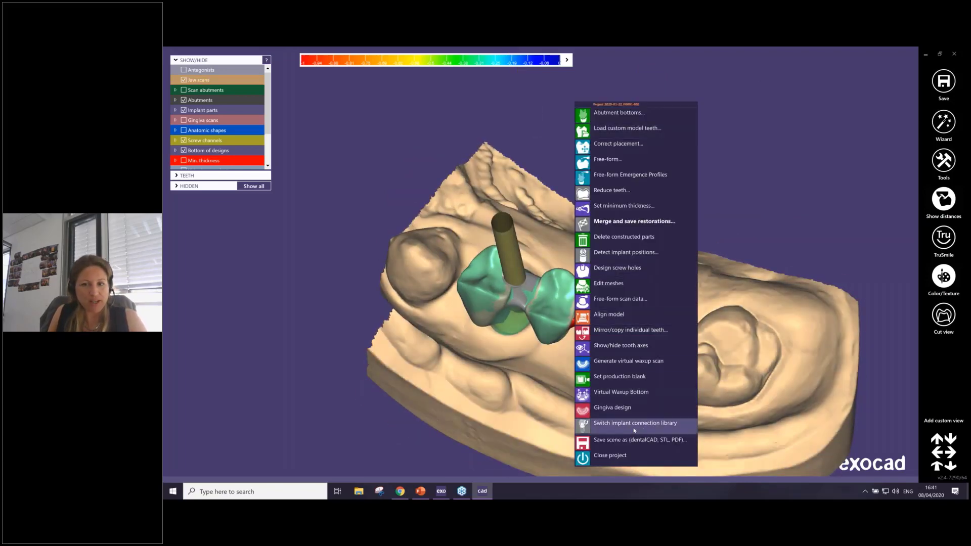
left_click(627, 430)
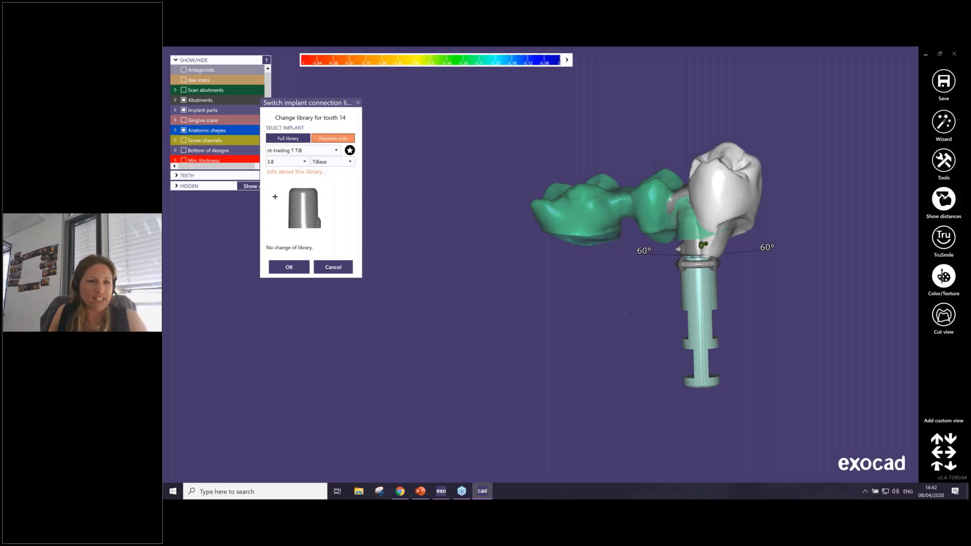
left_click(288, 162)
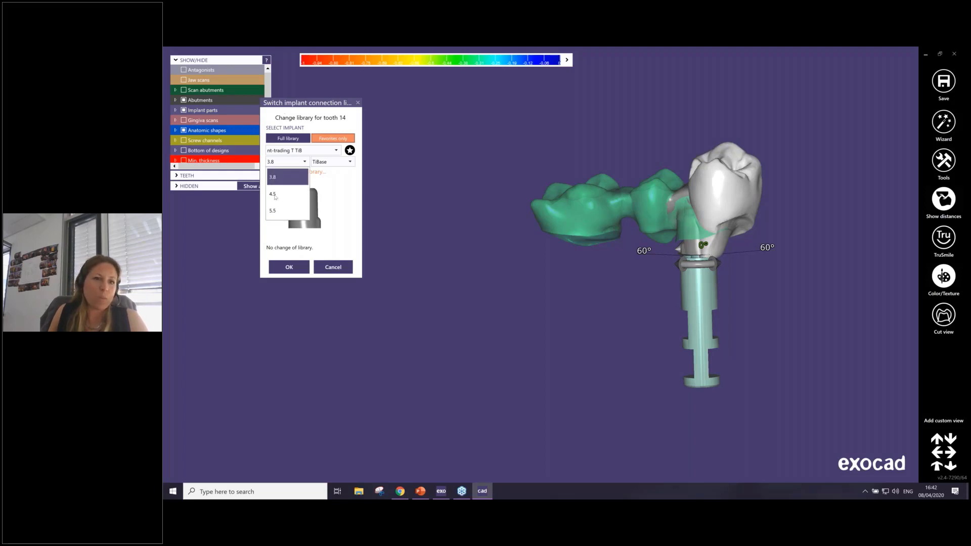
left_click(348, 269)
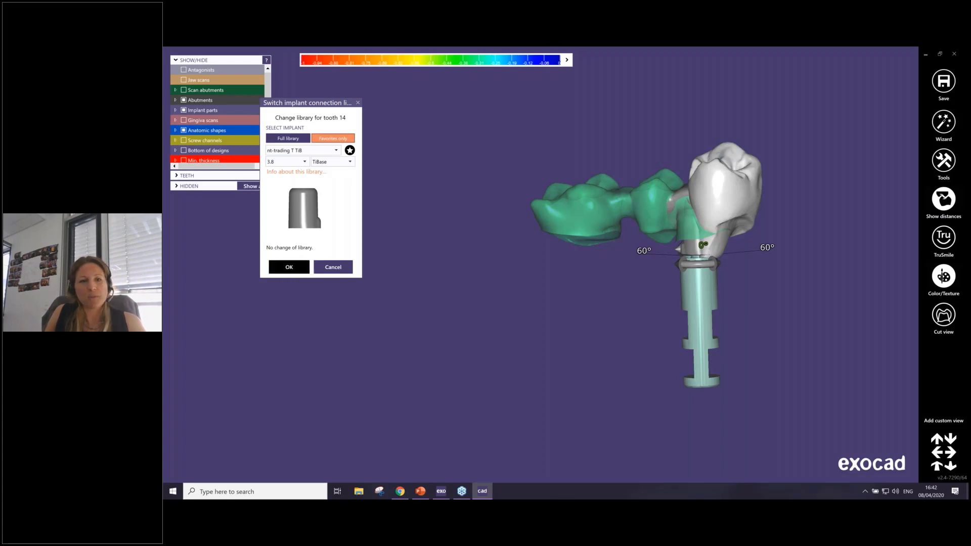
left_click(289, 267)
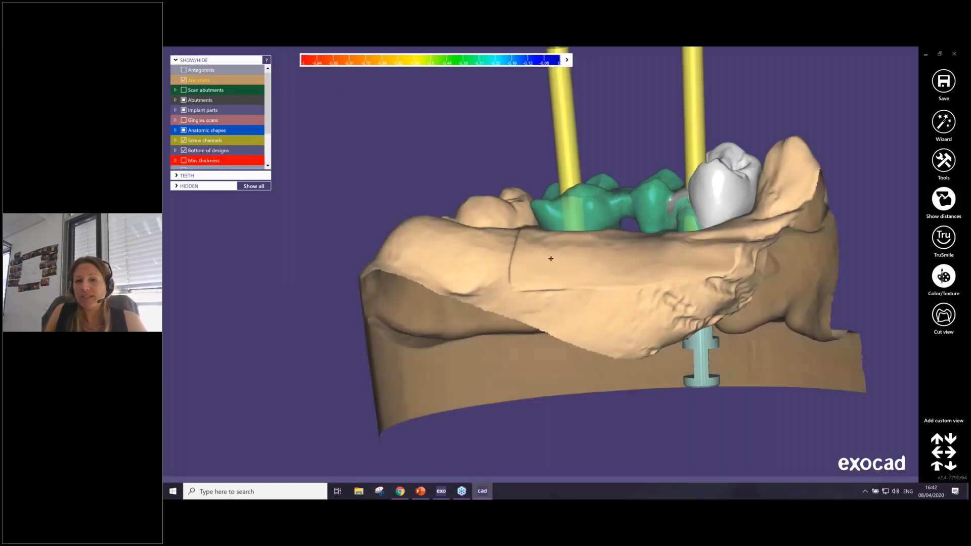
Merge and save the restorations of teeth 16 to 14, then inspect the merged bridge
right_click_drag(554, 262, 553, 260)
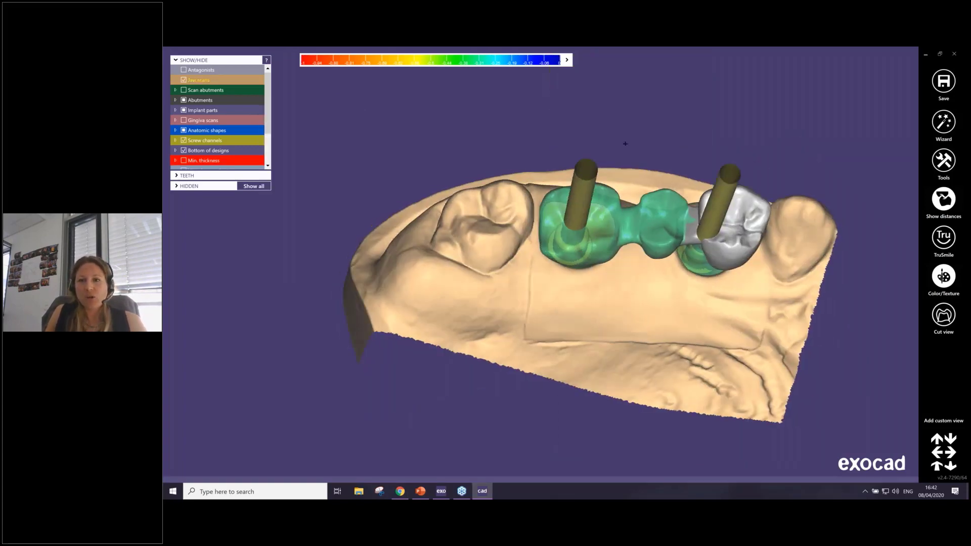
right_click(636, 142)
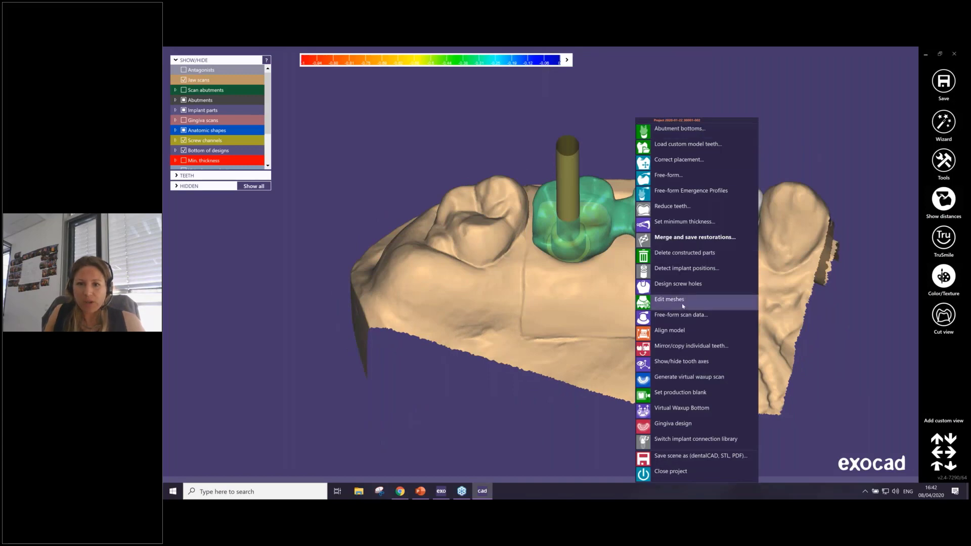
left_click(679, 244)
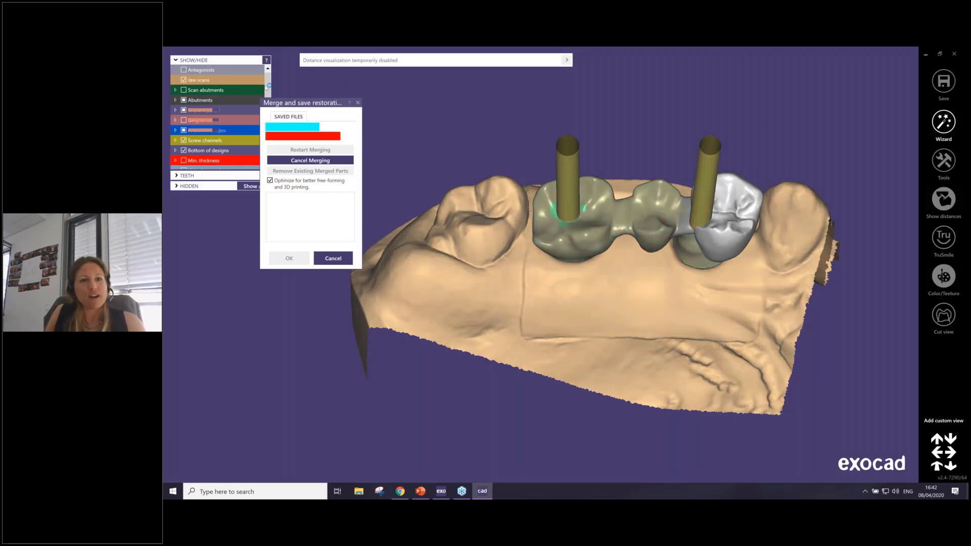
left_click(289, 258)
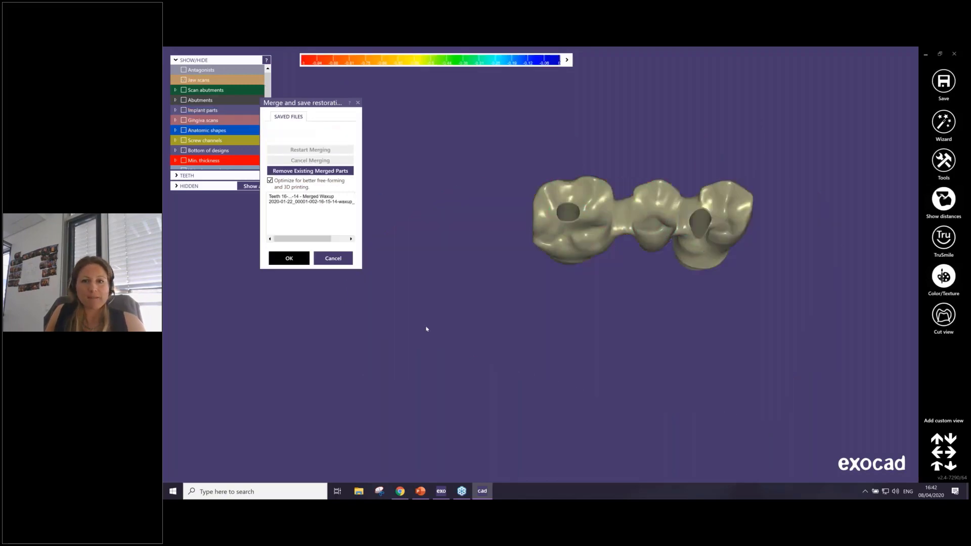
right_click_drag(519, 257, 536, 161)
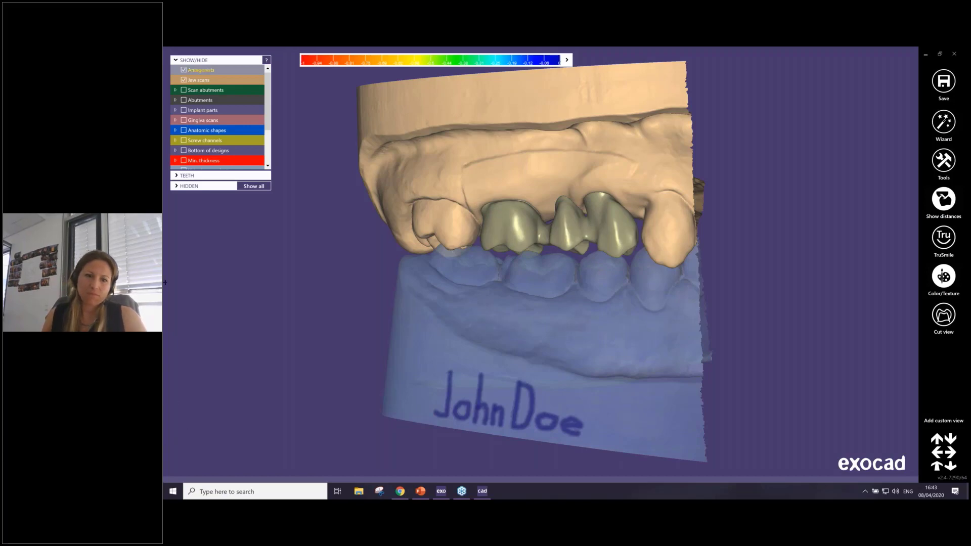
Switch to the exocad project window and create a new project for the Default client, named test
left_click(444, 494)
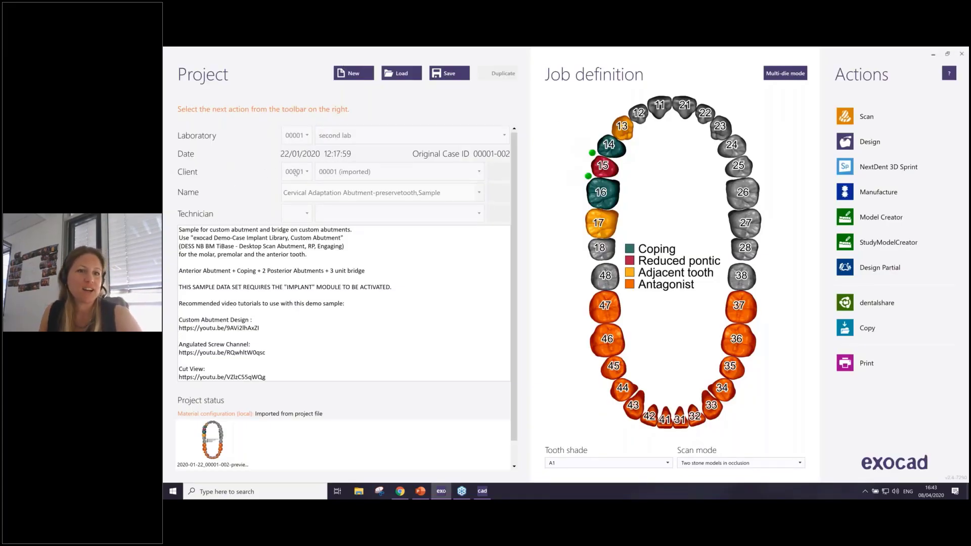
left_click(353, 75)
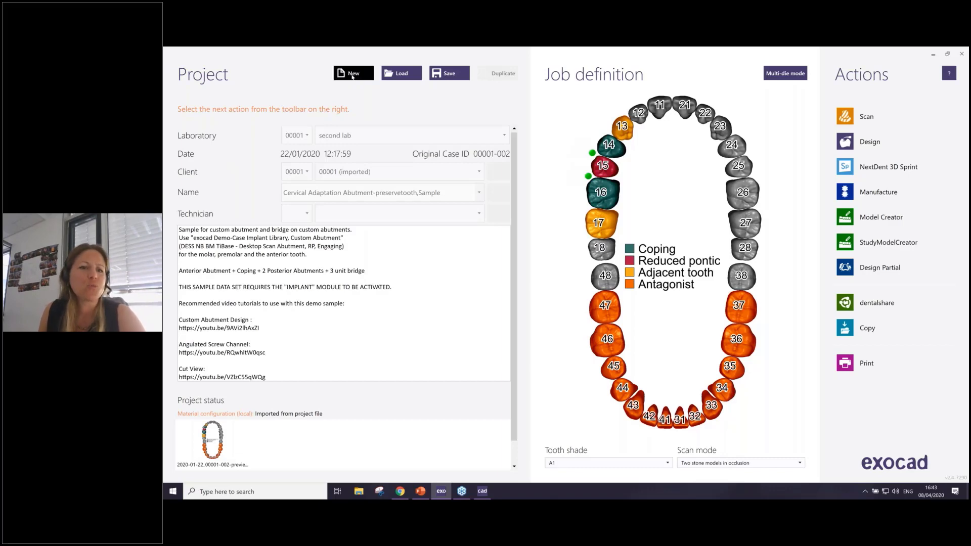
left_click(340, 150)
left_click(349, 169)
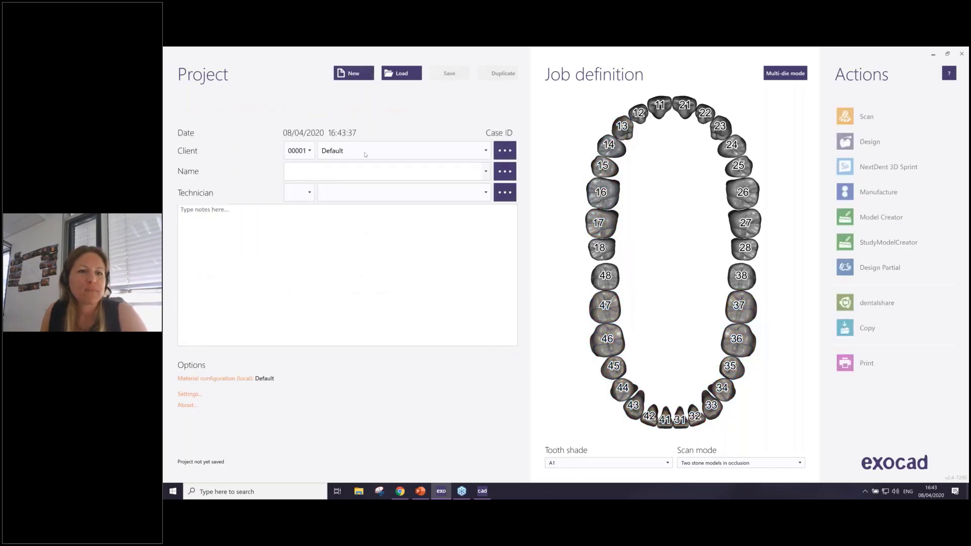
left_click(316, 171)
type("test")
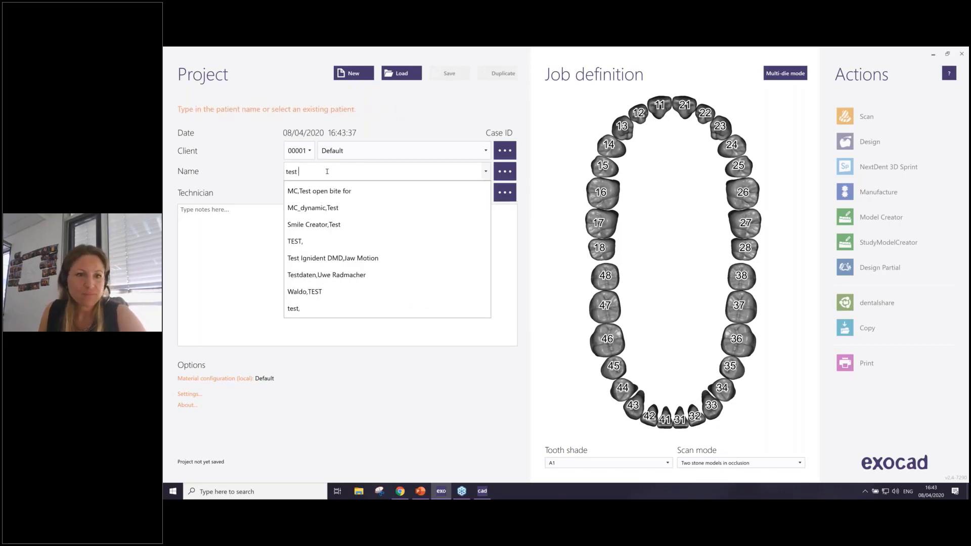
left_click(571, 121)
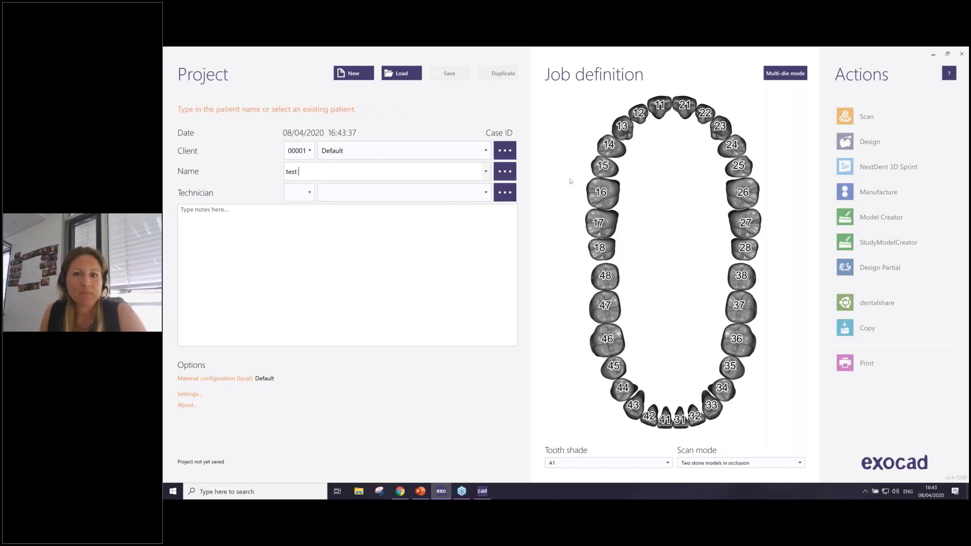
Define tooth 16 as a Zirconia anatomic crown with a minimal thickness of 0.7 mm
left_click(603, 196)
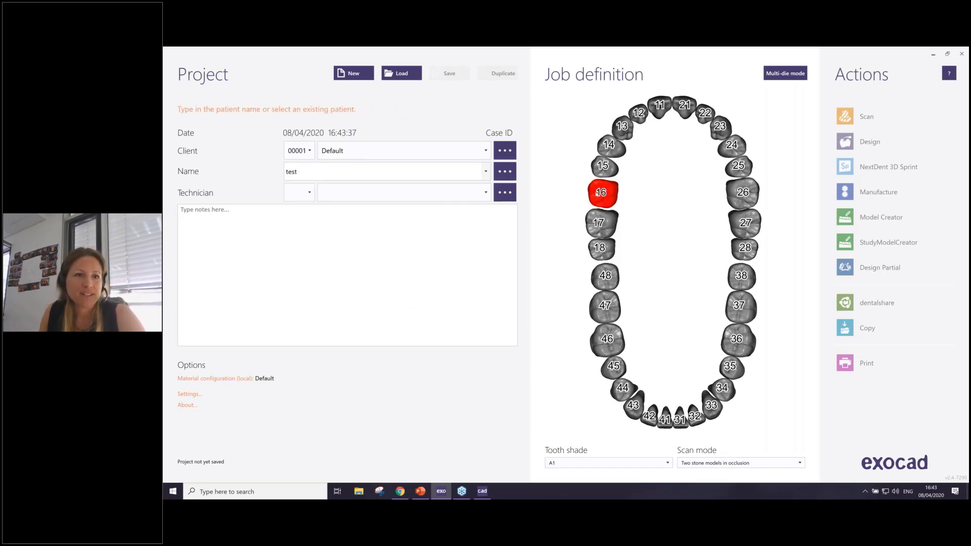
left_click(266, 118)
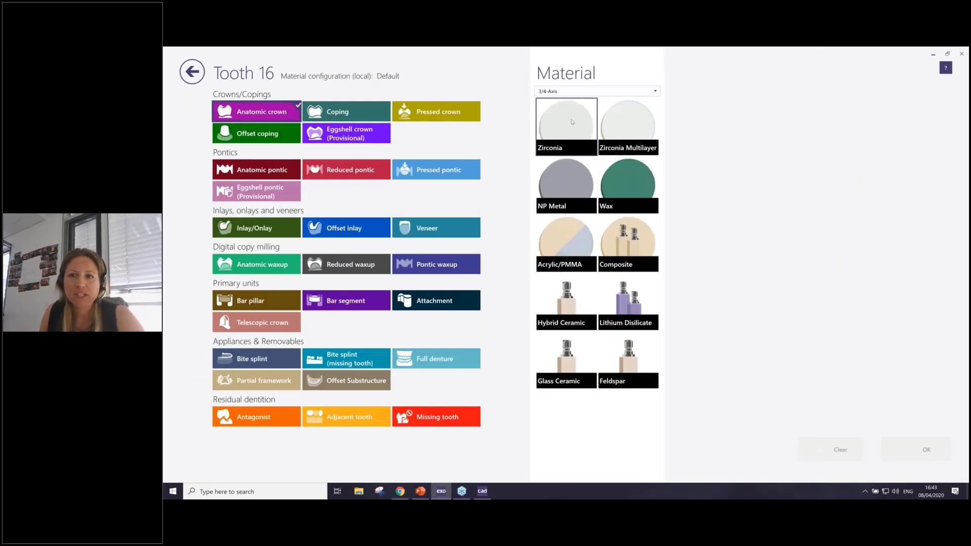
left_click(572, 122)
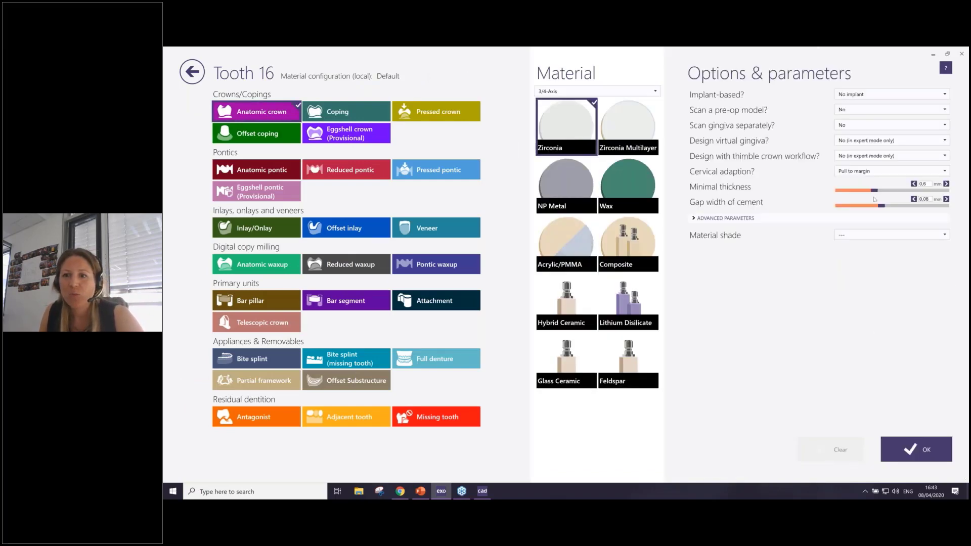
left_click_drag(874, 191, 895, 193)
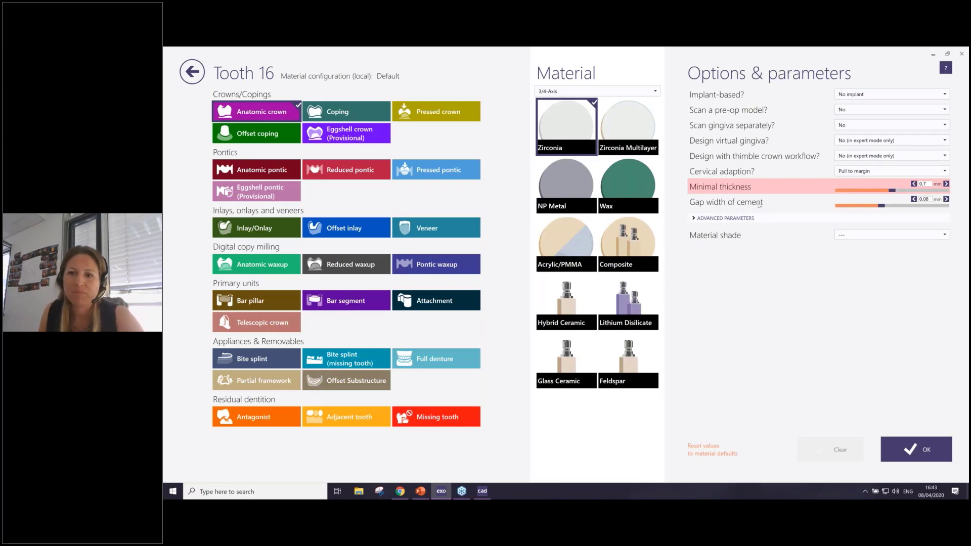
left_click(926, 450)
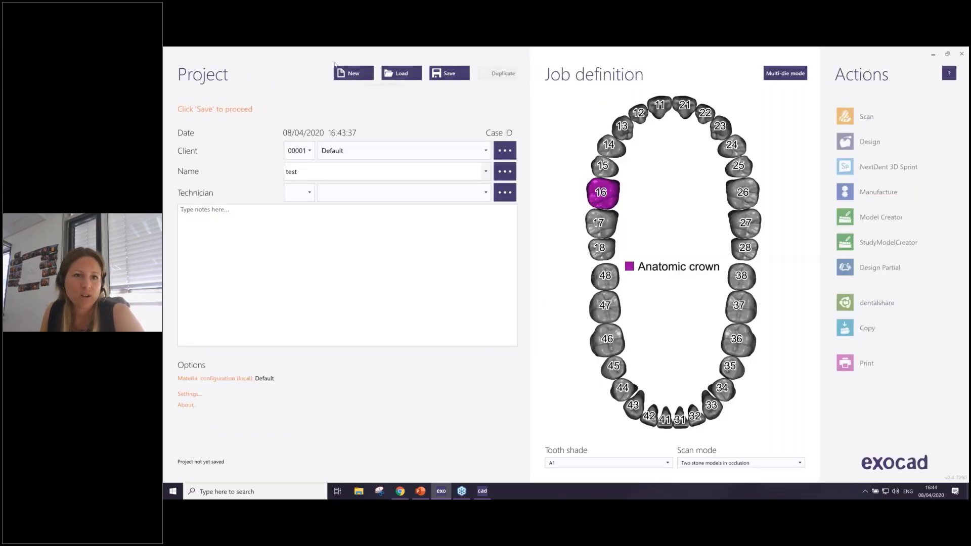
Save the current project and start another for the Default client, named test2, choosing tooth 16 for the job definition
left_click(354, 73)
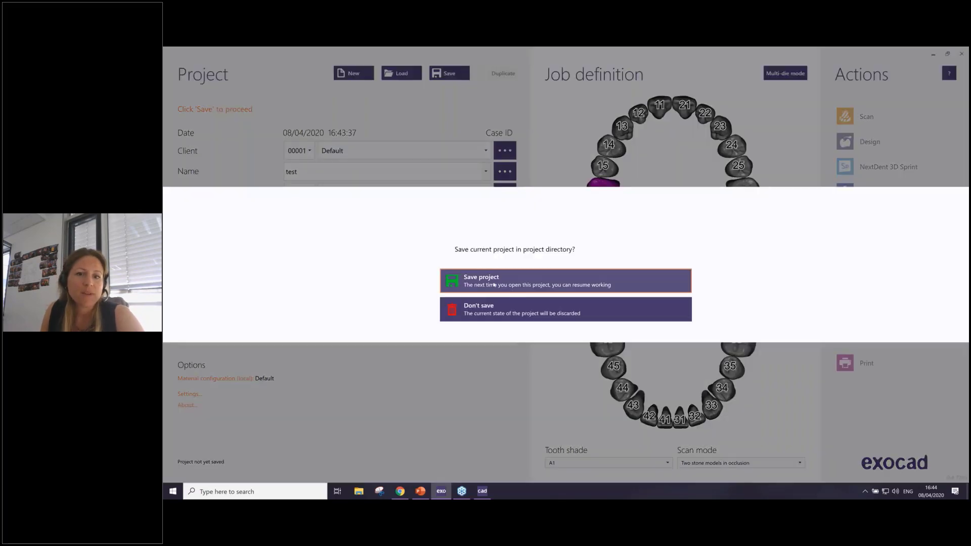
left_click(494, 285)
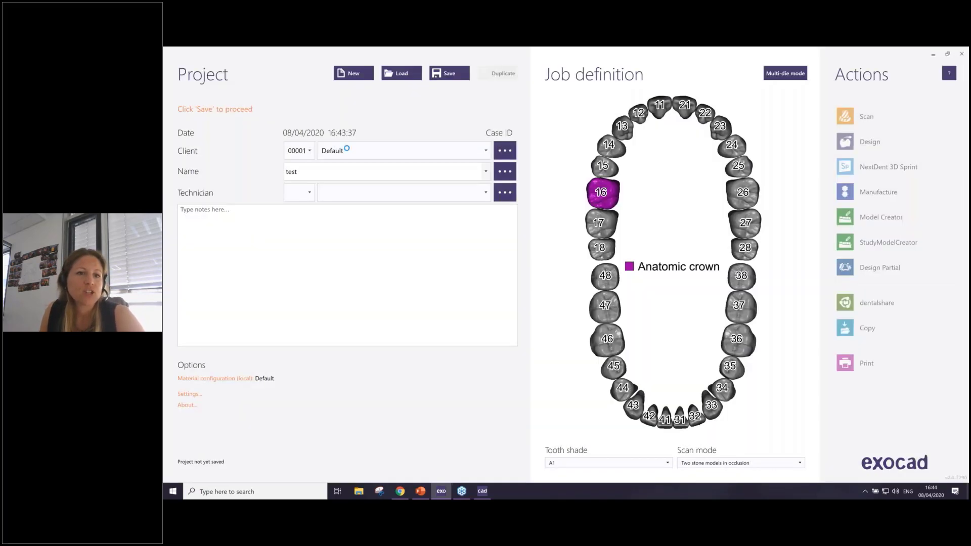
left_click(339, 155)
left_click(350, 166)
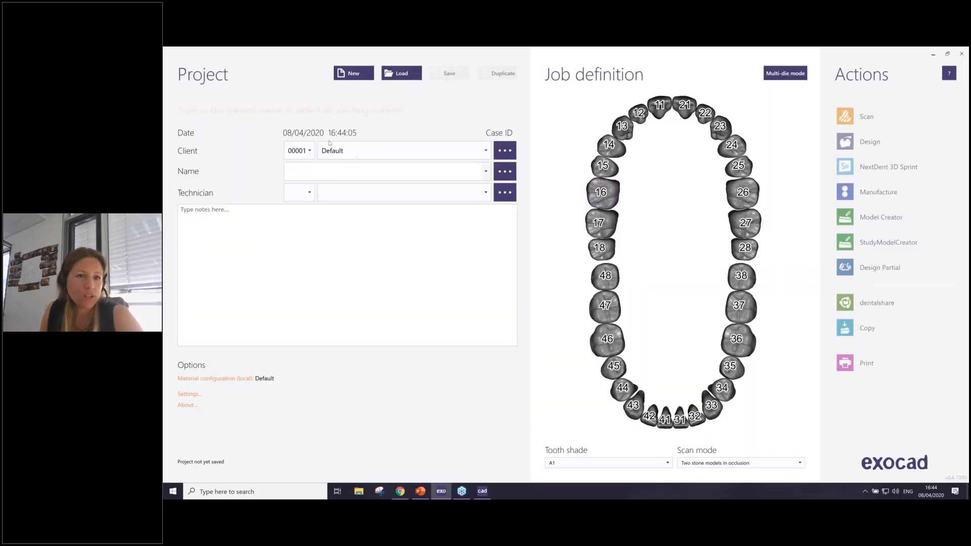
left_click(320, 172)
type("test2")
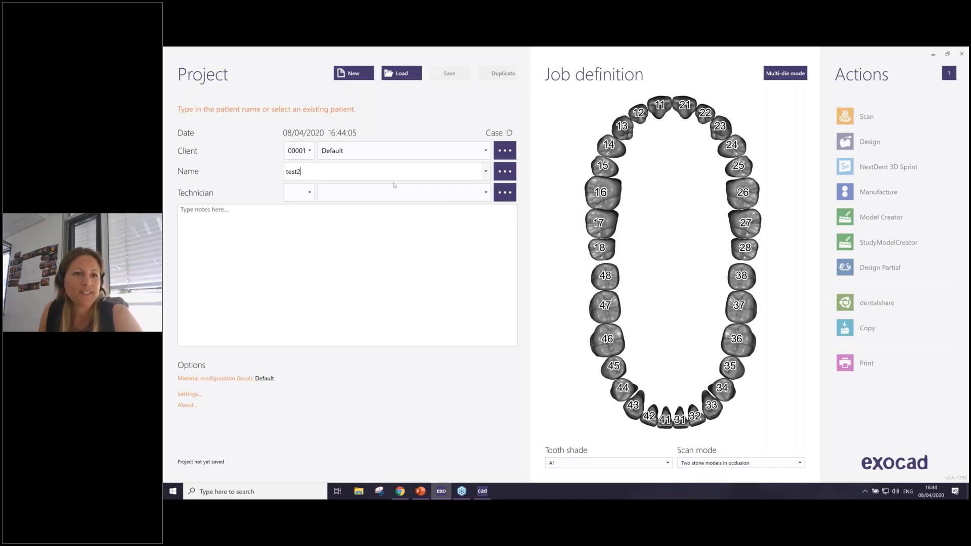
left_click(602, 192)
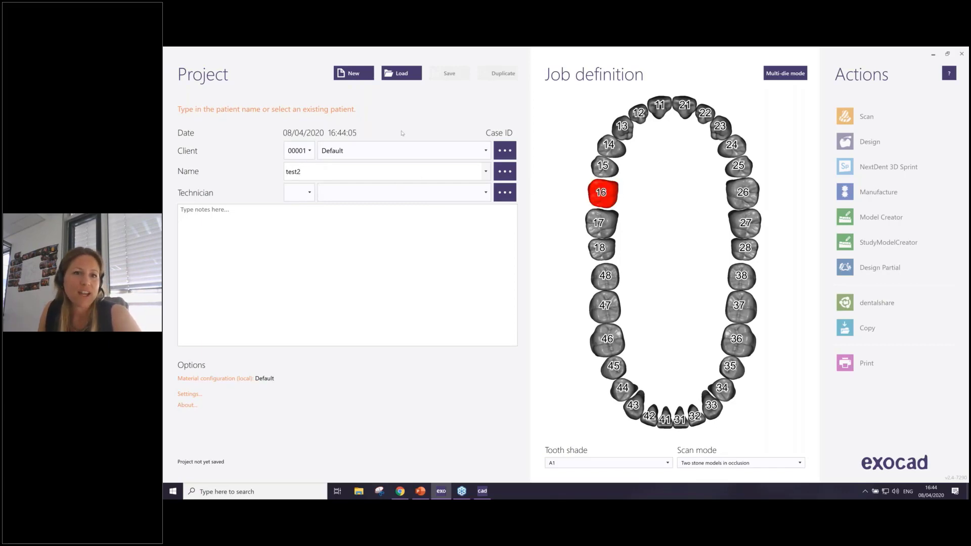
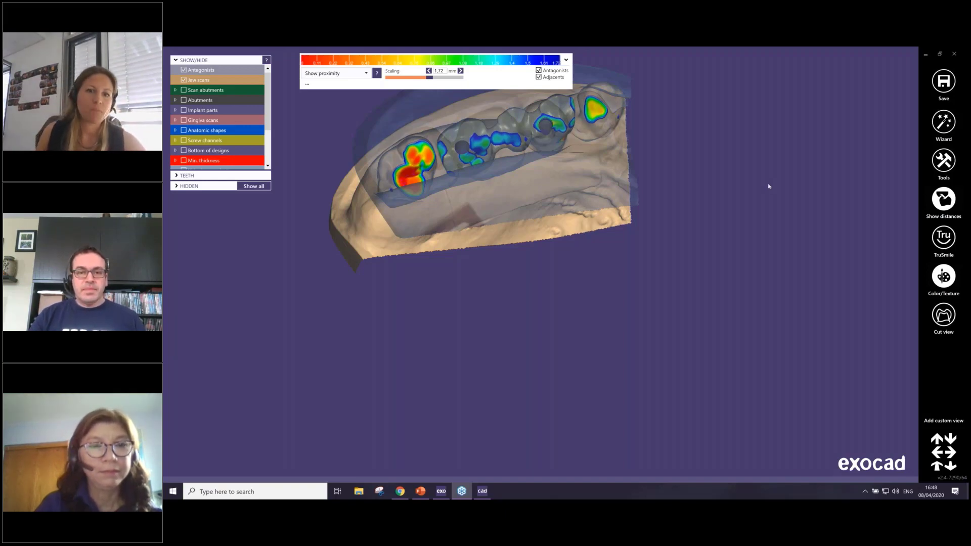
Return to the bridge design, show the abutments and look up the implant library information for them
right_click_drag(382, 290, 304, 212)
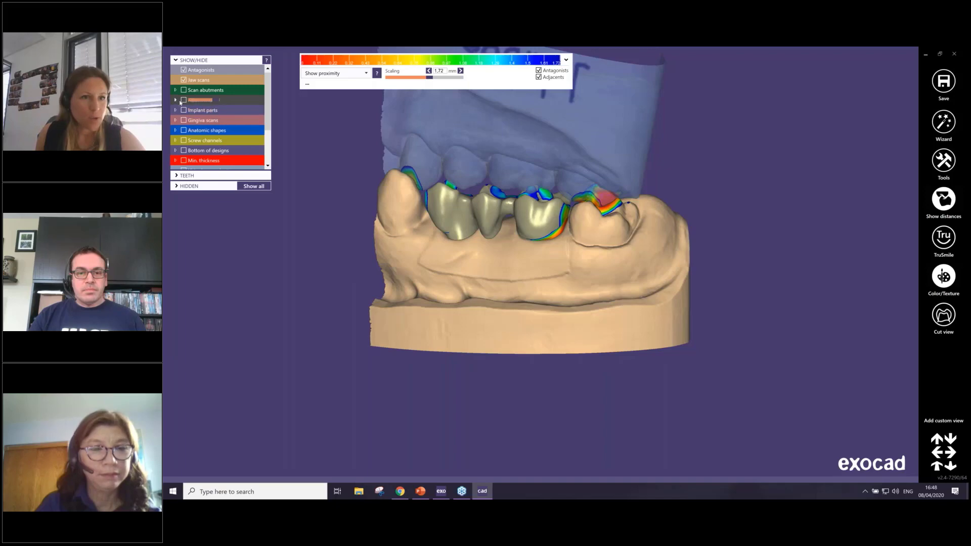
left_click(185, 100)
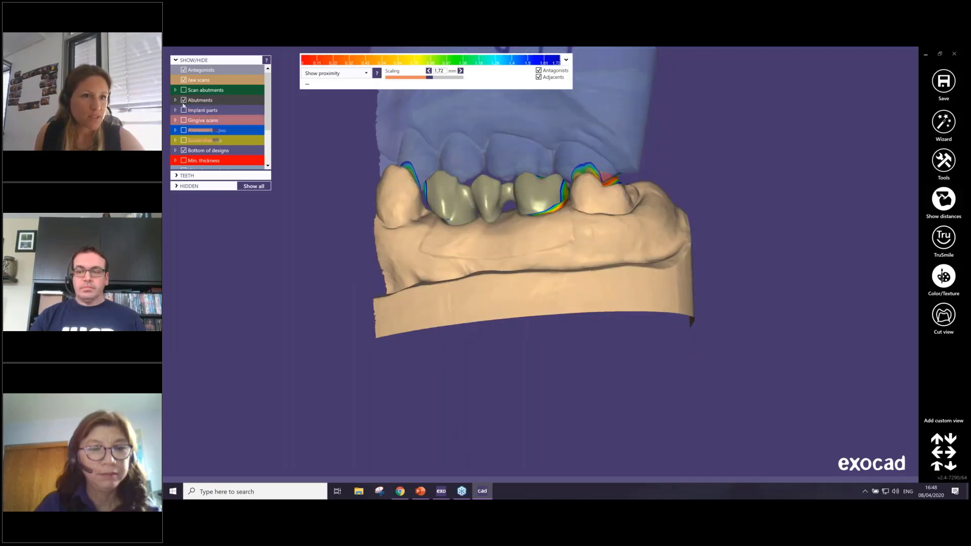
right_click(197, 102)
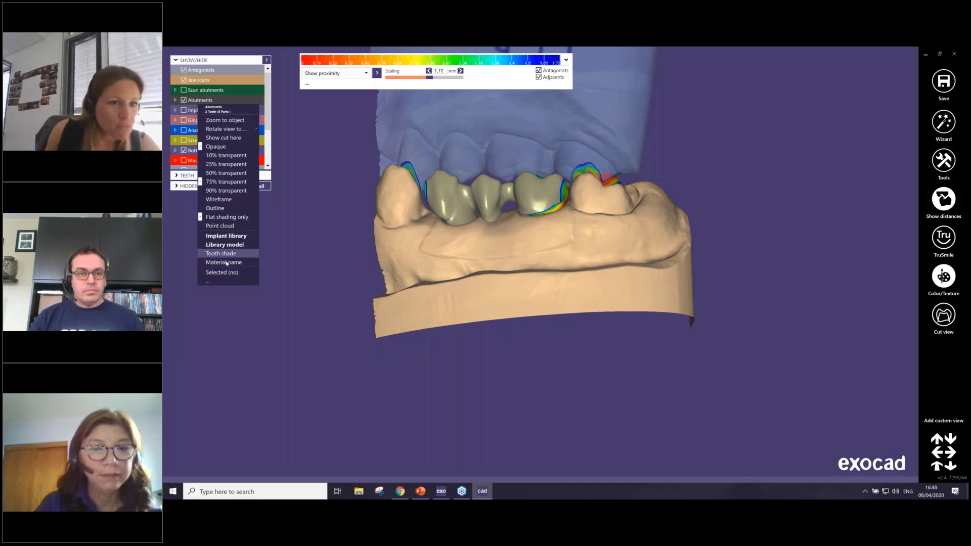
left_click(225, 236)
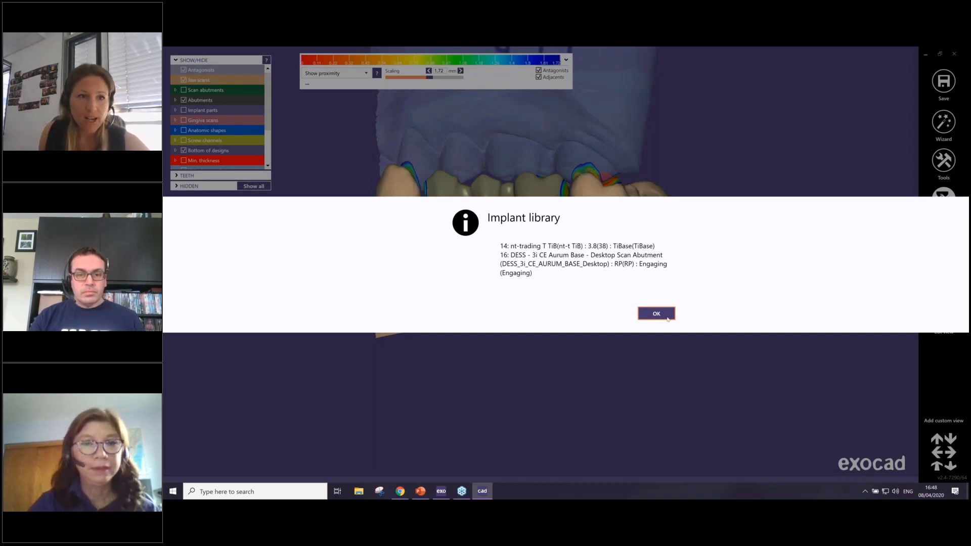
left_click(656, 314)
right_click(205, 101)
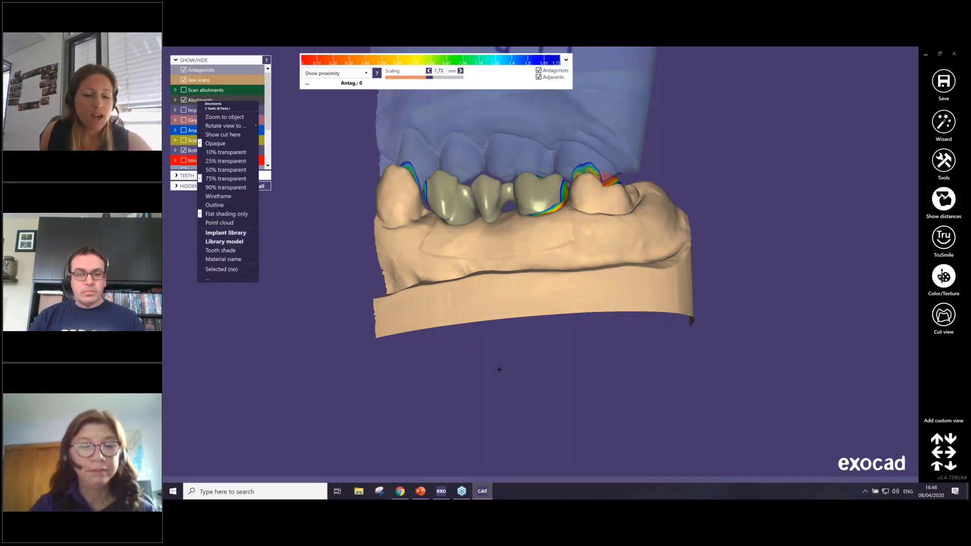
Hide the jaw scans and delete the merged waxup of teeth 16 to 14
left_click(390, 221)
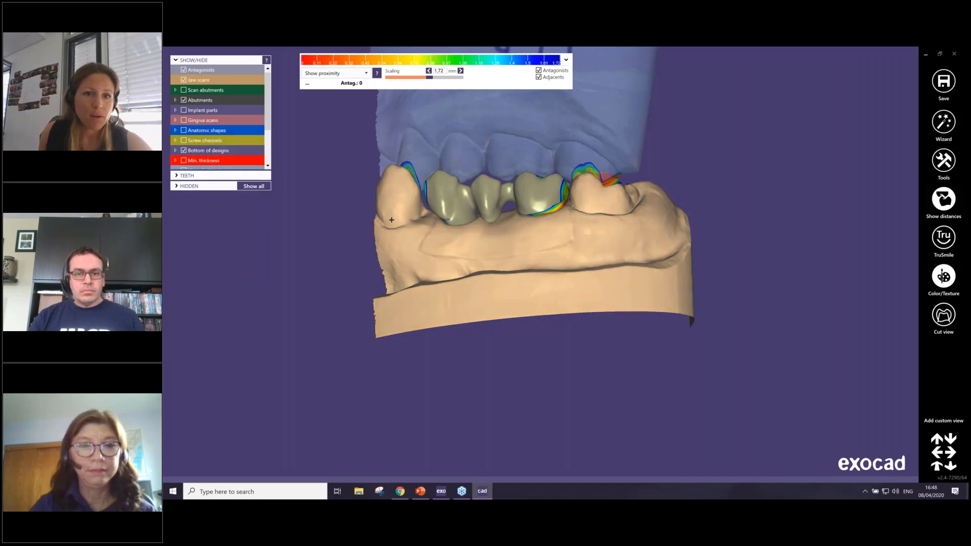
left_click(184, 80)
right_click(472, 231)
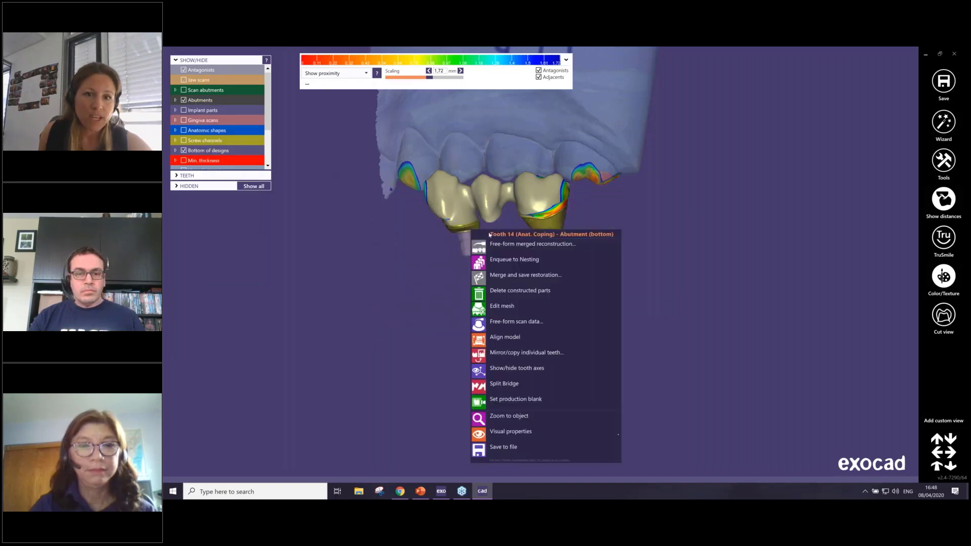
left_click(511, 294)
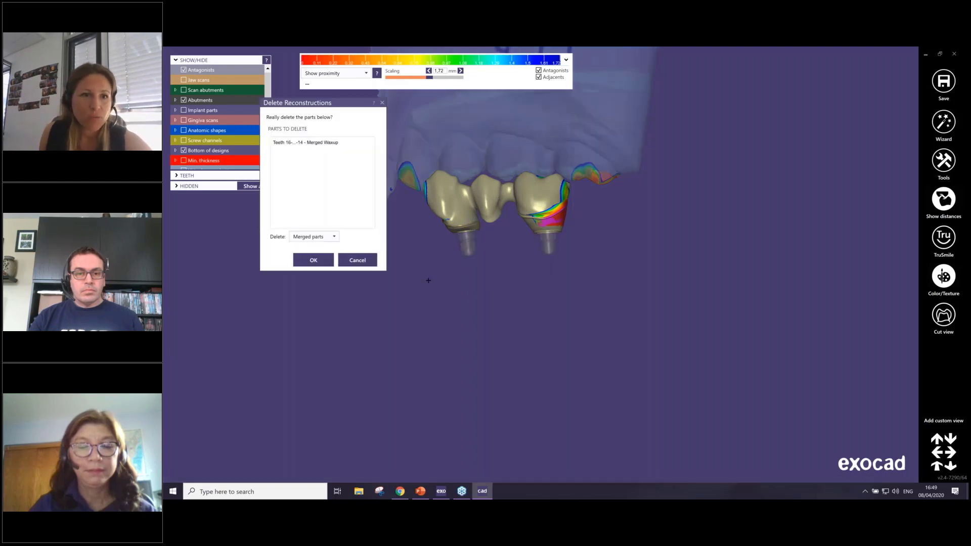
left_click(314, 260)
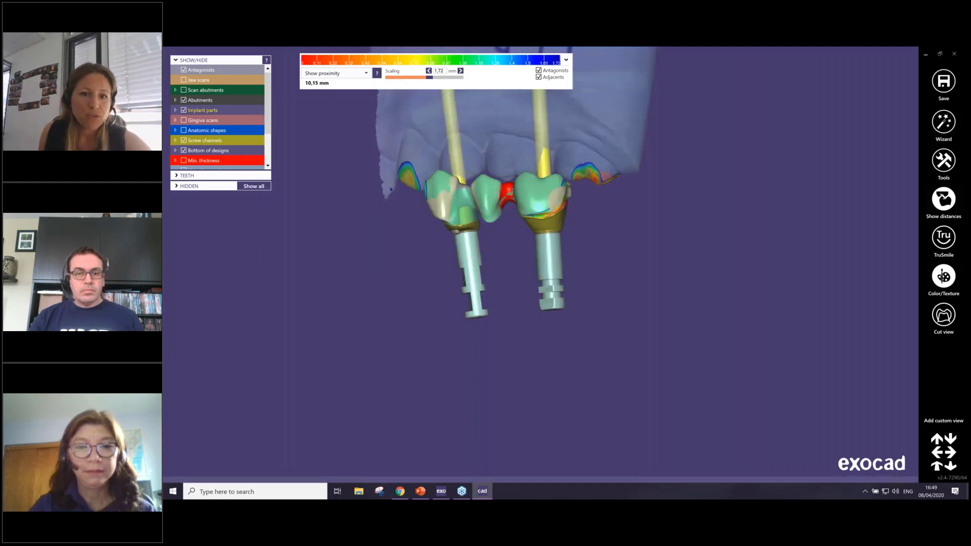
View the implant library selection for tooth 14 in Detect Implant Position and leave it without changes
right_click(469, 213)
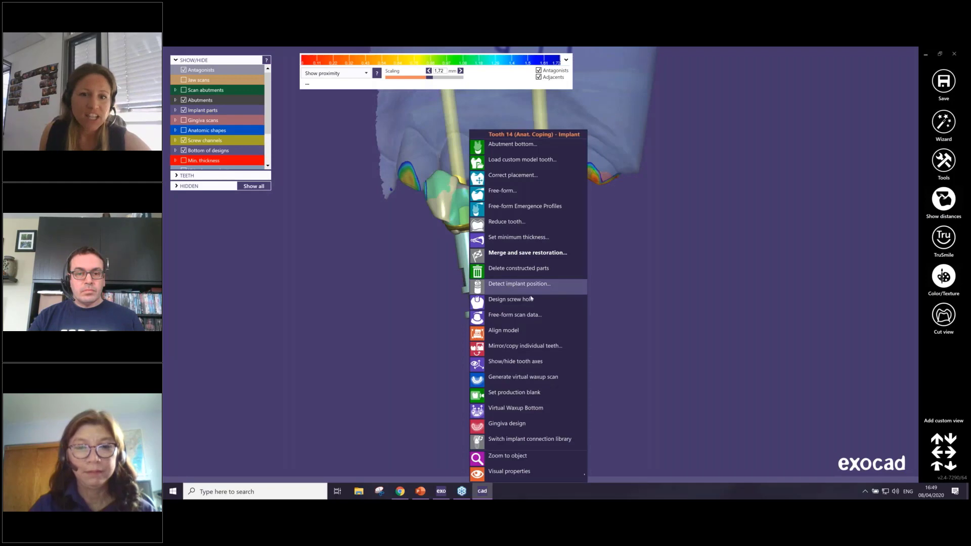
left_click(518, 284)
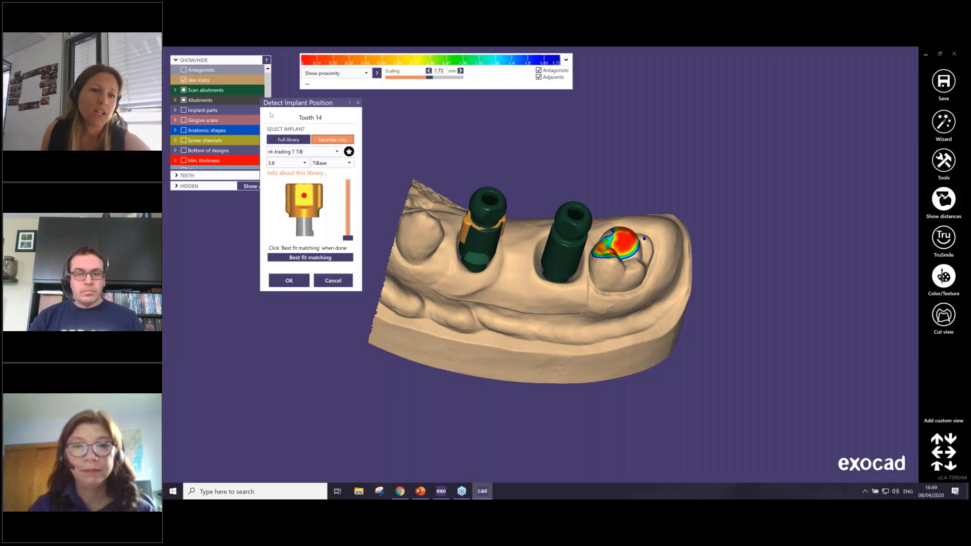
left_click(333, 280)
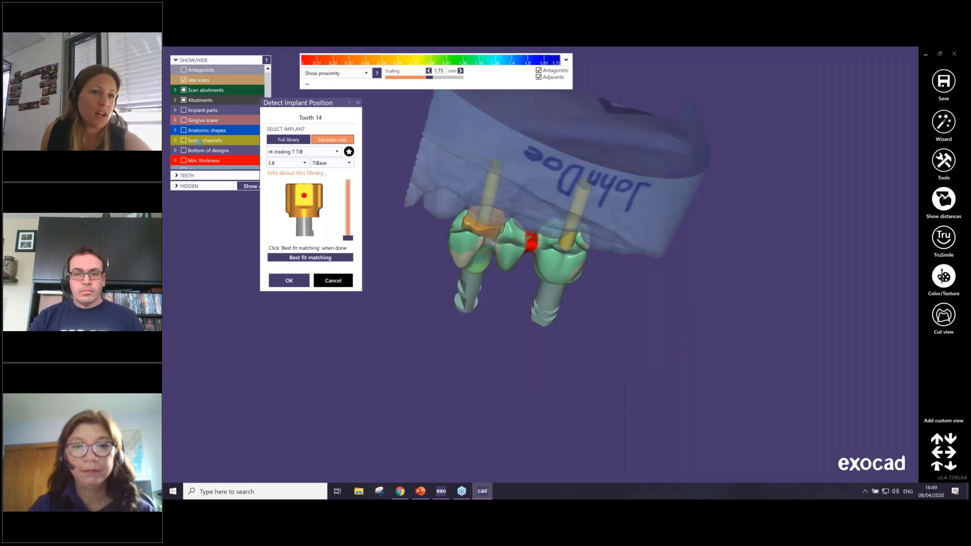
Look up which implant library each abutment on the unmerged bridge uses
right_click(198, 101)
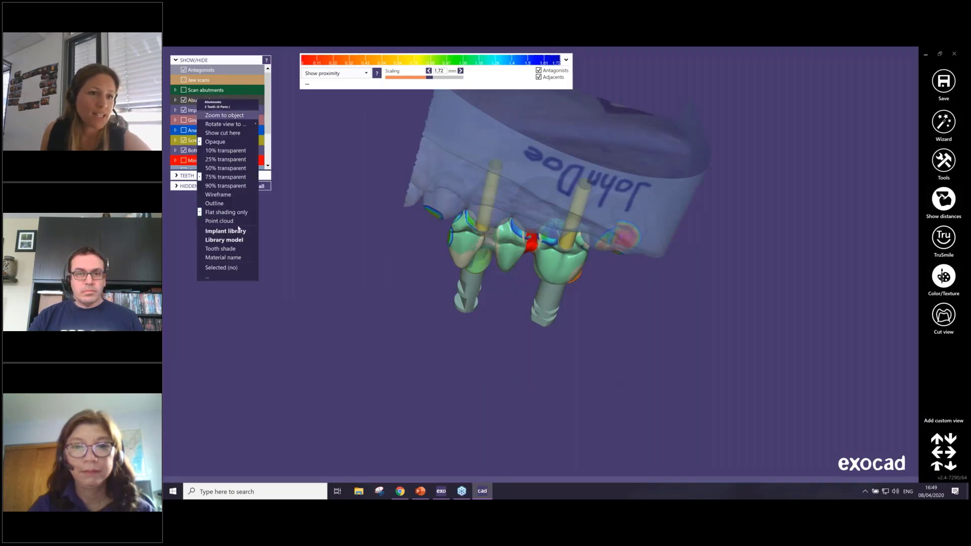
left_click(225, 231)
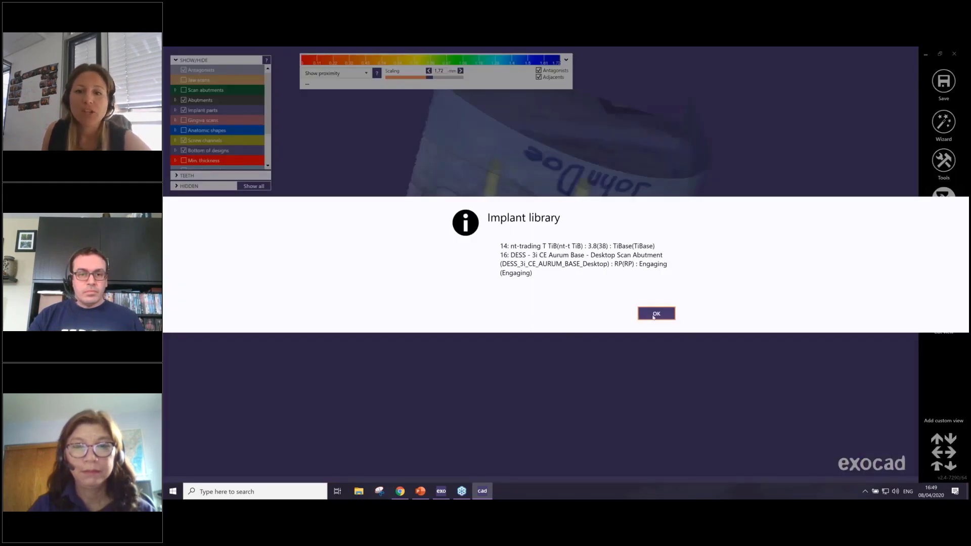
left_click(657, 313)
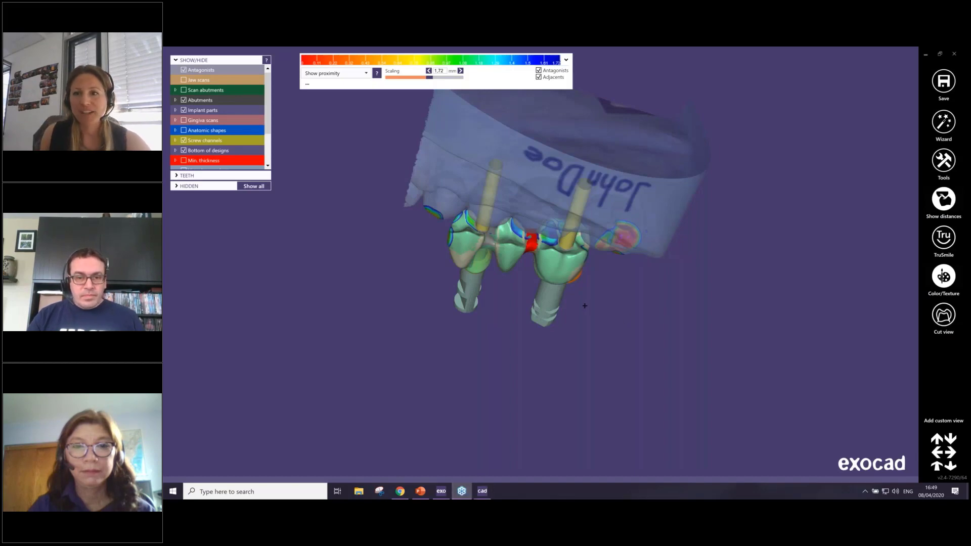
right_click_drag(585, 305, 563, 269)
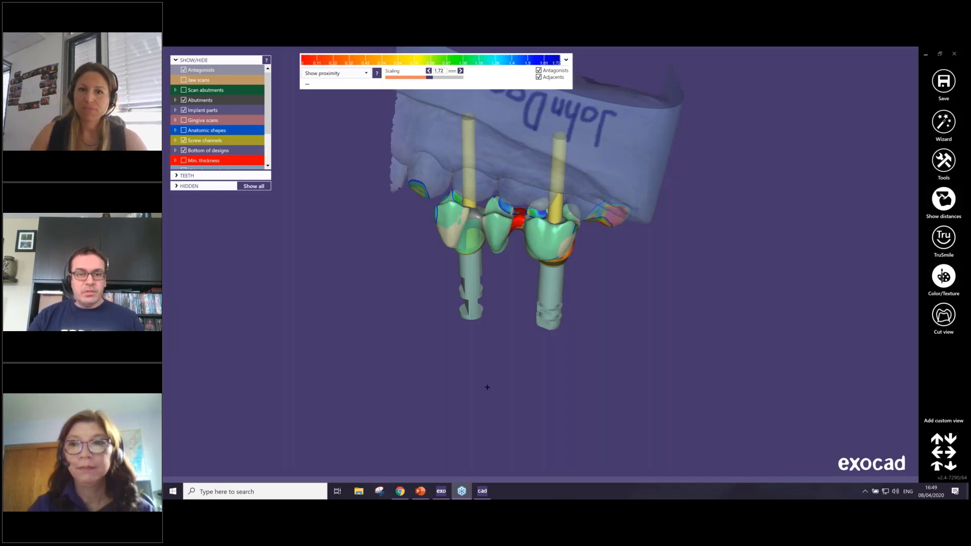
Start free-forming the bridge, hide the antagonists and enable the disk cutter for approximal adaptation
right_click(687, 298)
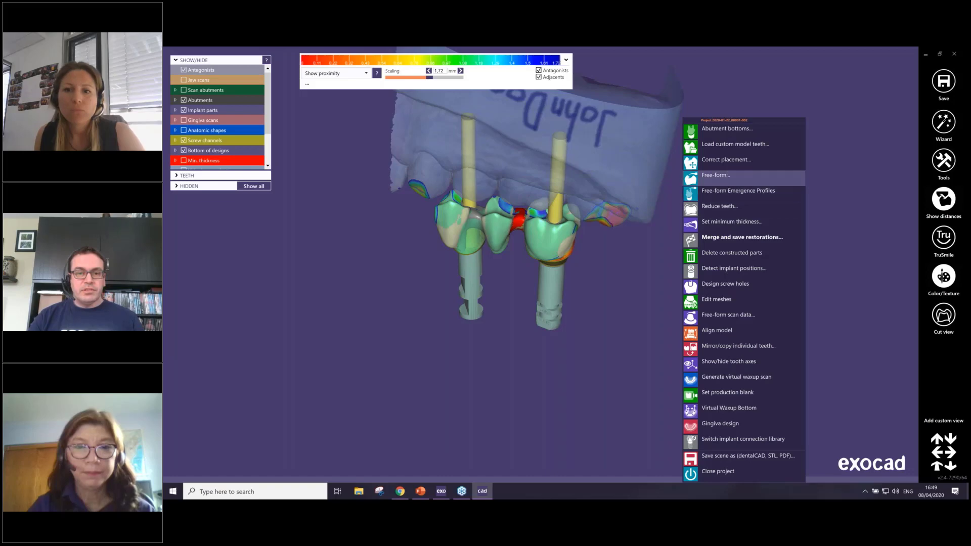
left_click(723, 175)
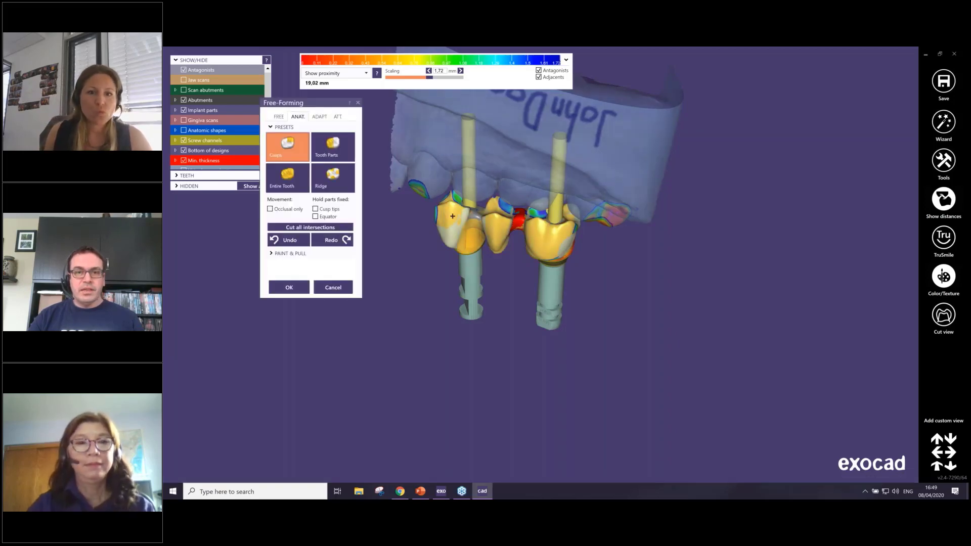
right_click_drag(549, 156, 536, 122)
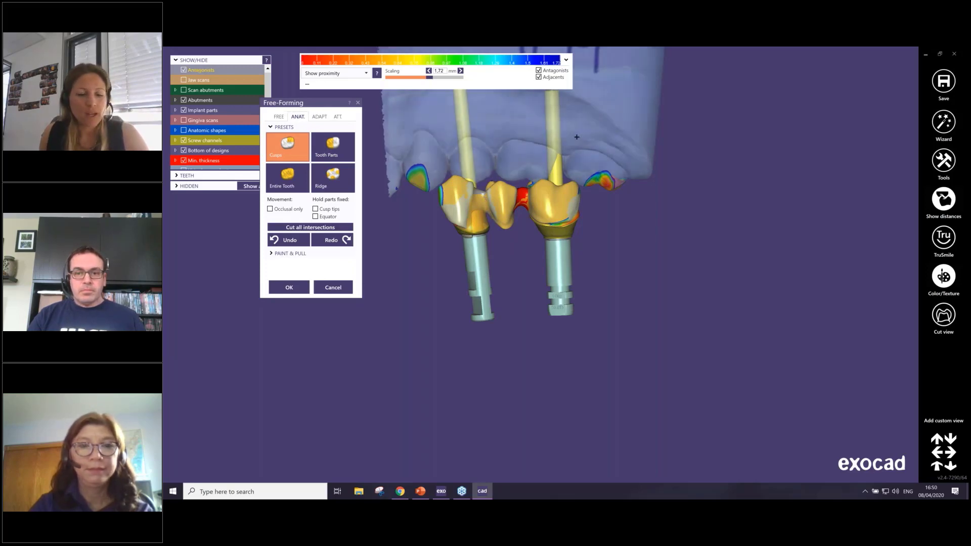
middle_click(537, 129, "ctrl")
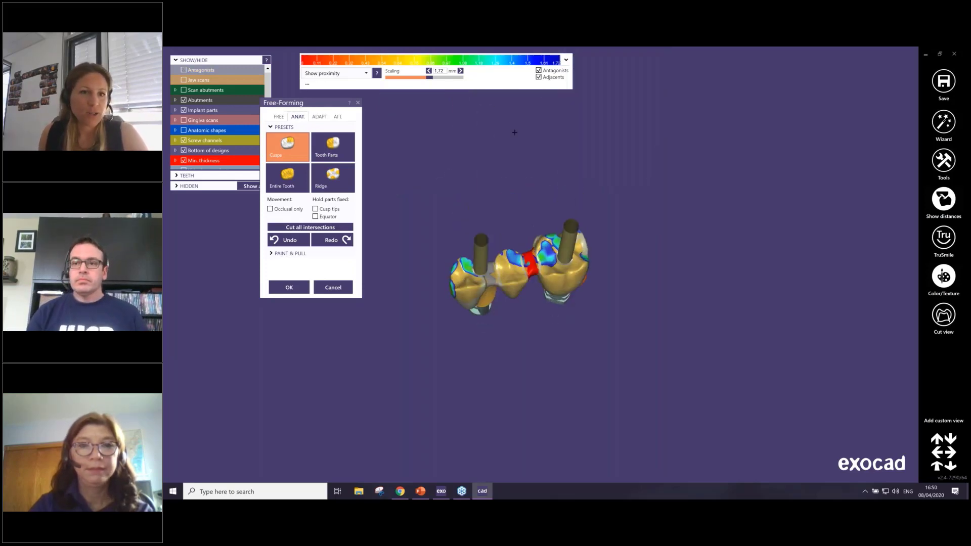
left_click(319, 117)
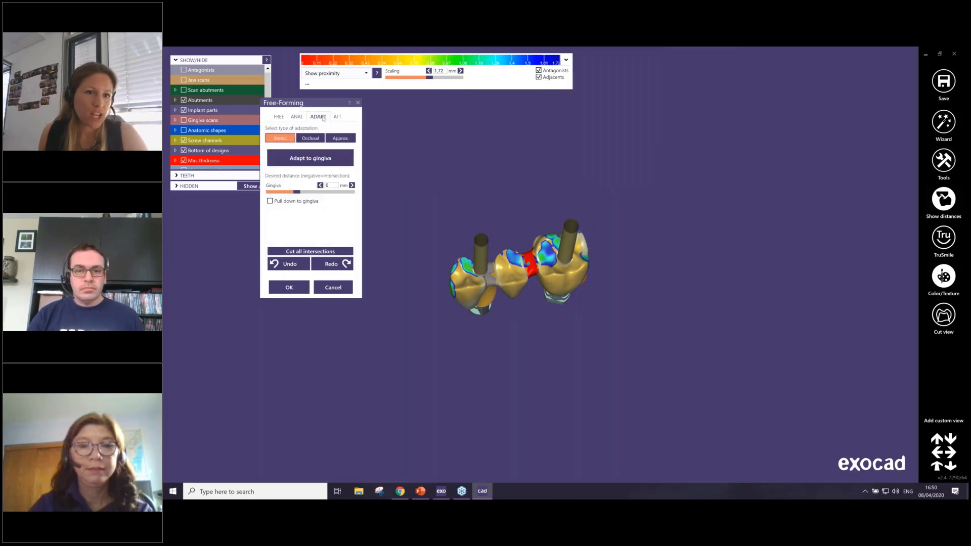
left_click(342, 139)
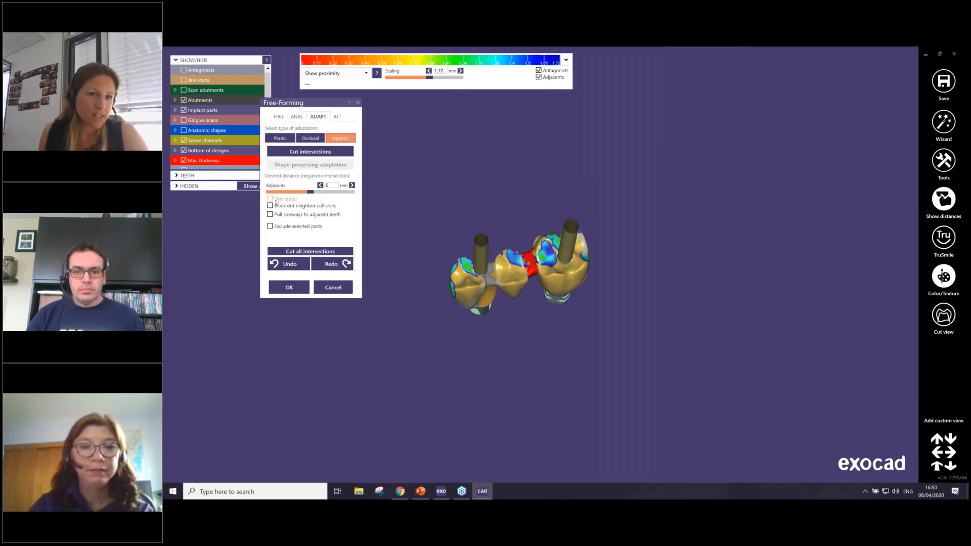
left_click(276, 200)
right_click_drag(547, 248, 562, 220)
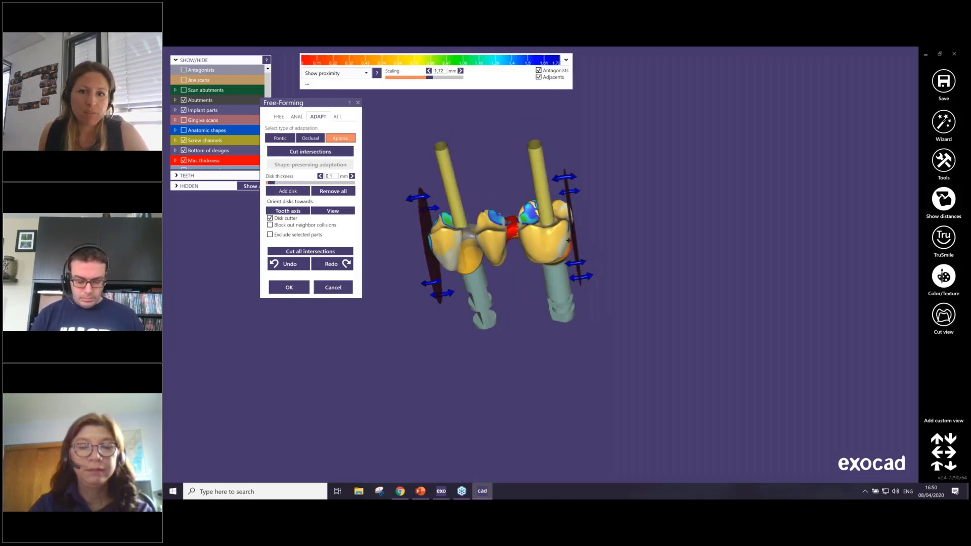
Move the cutting disk beside tooth 16 away from the crown and remove that disk
left_click_drag(576, 225, 633, 126)
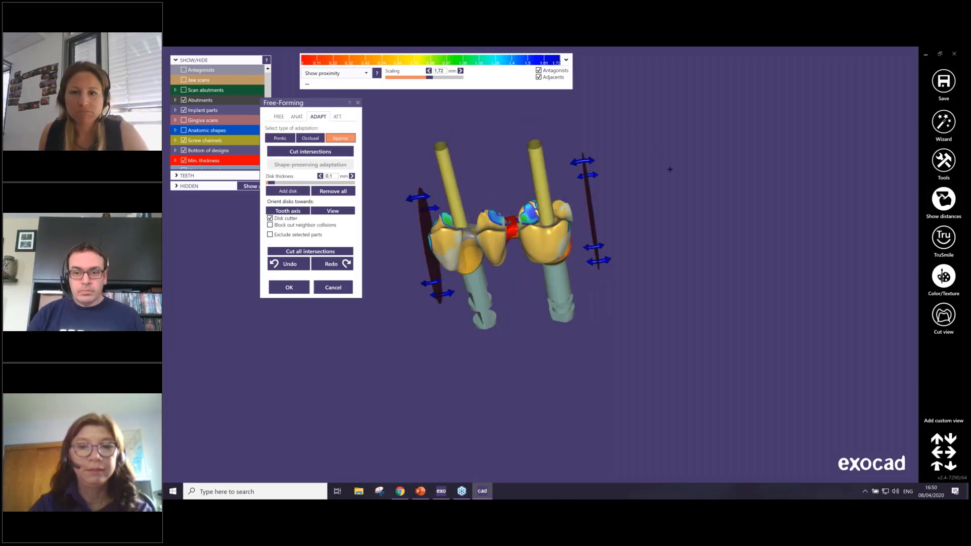
right_click_drag(512, 243, 517, 205)
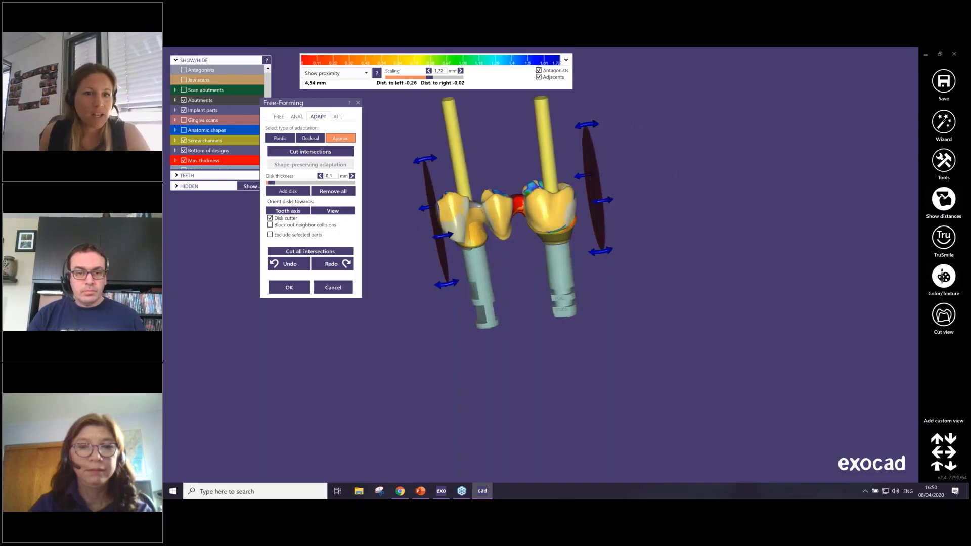
right_click(596, 174)
left_click(632, 293)
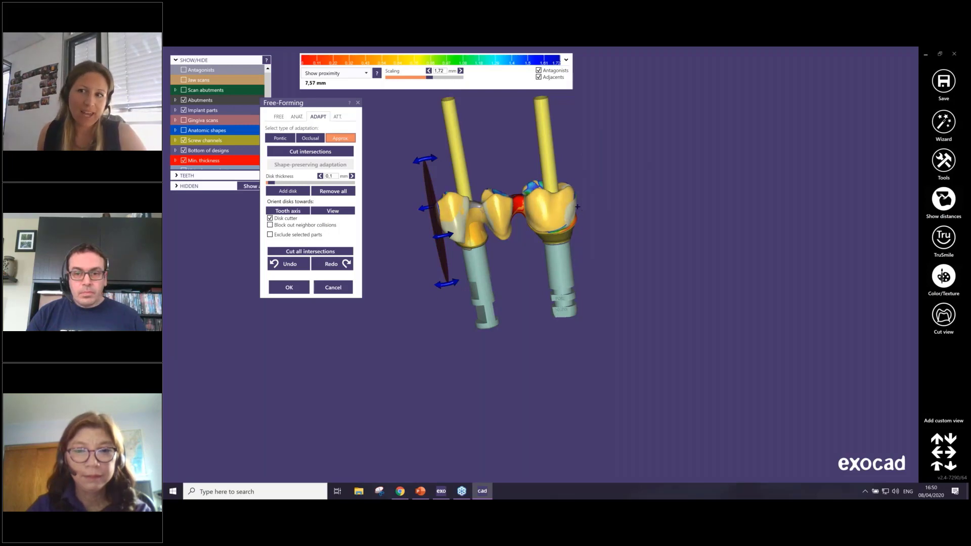
Shift the remaining cutting disk along tooth 14's outer contact surface and adjust its tilt
right_click_drag(577, 206, 495, 251)
scroll(495, 250, "up", 2)
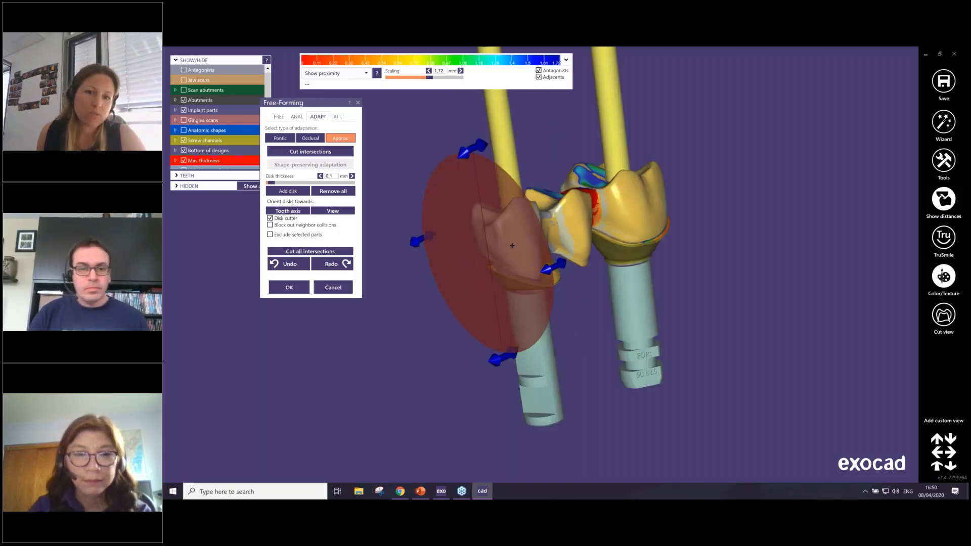
mouse_move(516, 242)
left_mouse_down()
mouse_move(536, 232)
mouse_move(524, 231)
left_mouse_up()
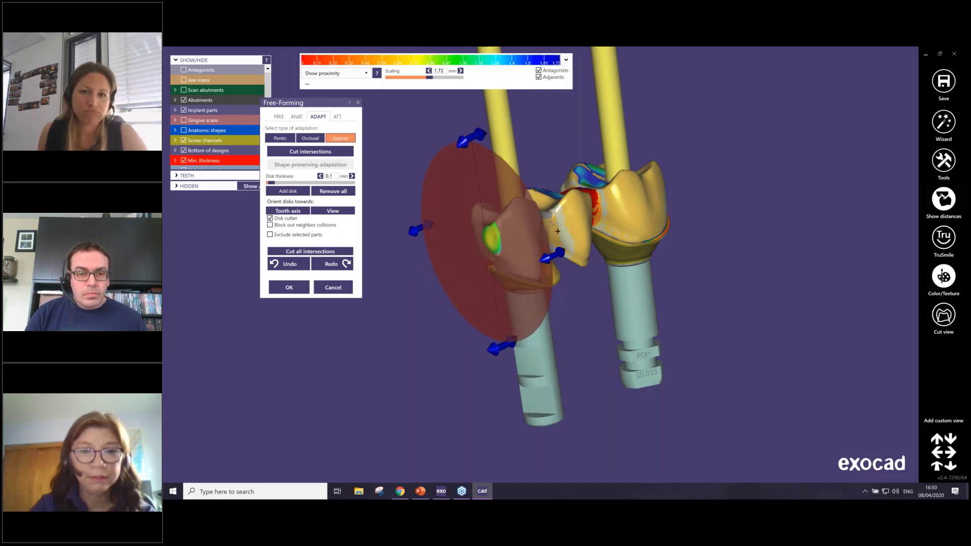
right_click_drag(523, 230, 498, 236)
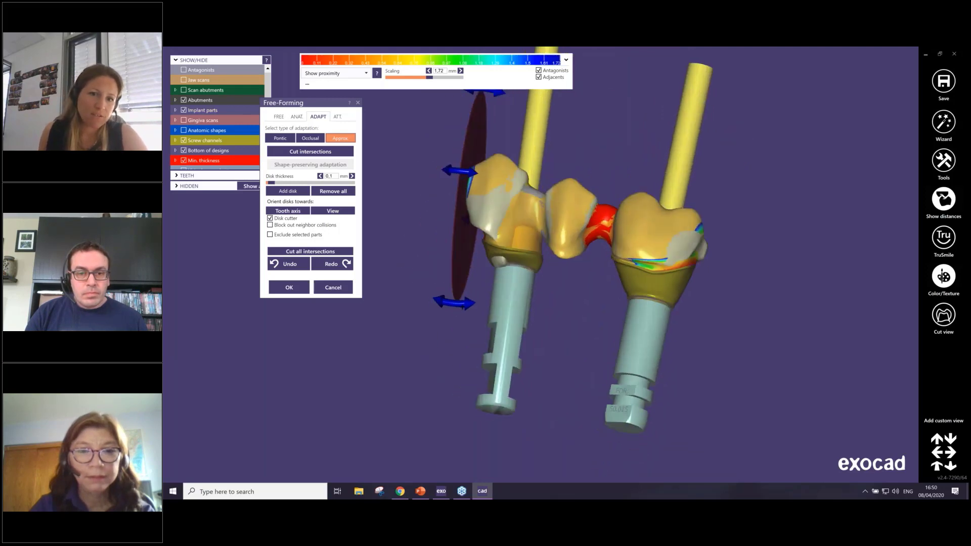
mouse_move(454, 303)
left_mouse_down()
mouse_move(472, 303)
mouse_move(459, 303)
left_mouse_up()
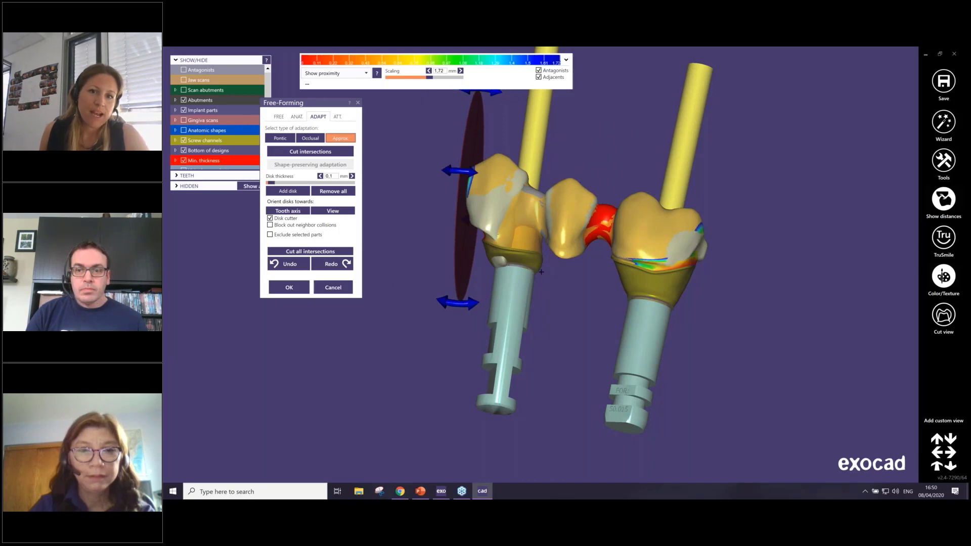
right_click_drag(475, 291, 535, 274)
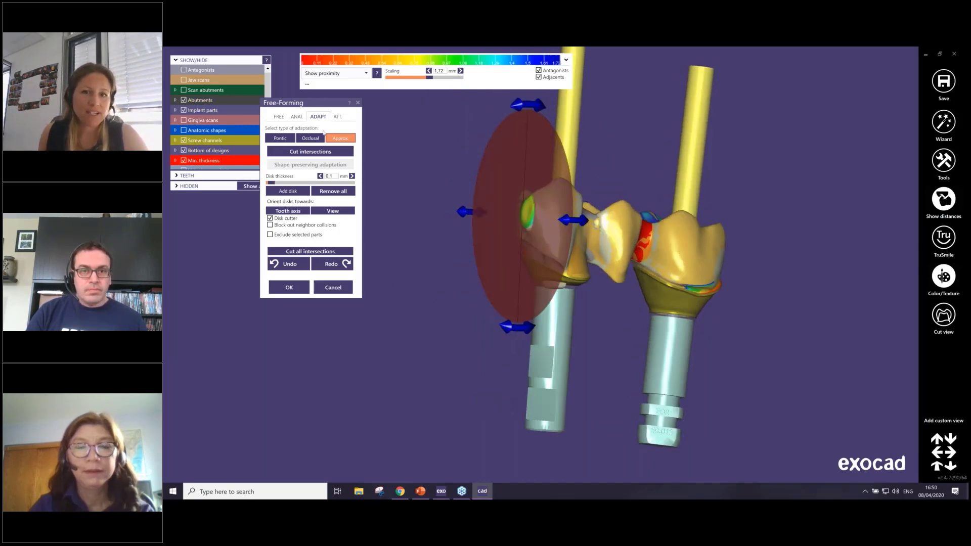
Show the jaw scans and reposition the cutting disk between tooth 14 and its neighbouring tooth
key("ctrl+a")
key("ctrl+j")
key("ctrl+j")
key("ctrl+a")
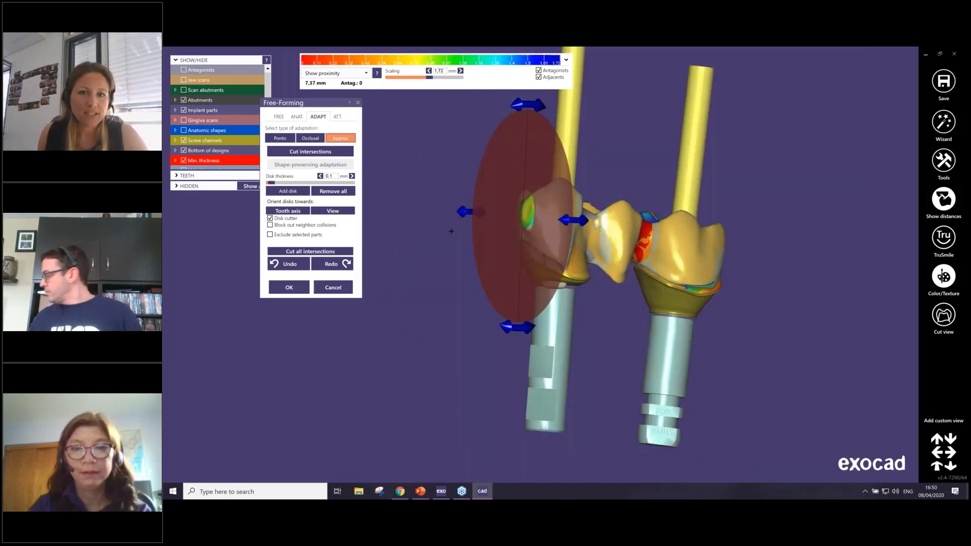
key("ctrl+j")
right_click_drag(448, 231, 400, 235)
left_click_drag(463, 214, 453, 213)
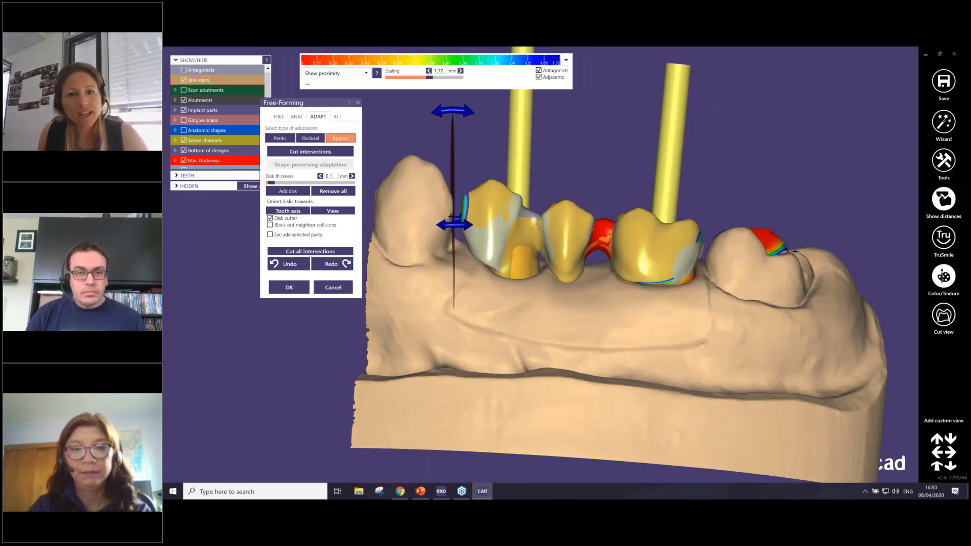
right_click_drag(453, 213, 414, 233)
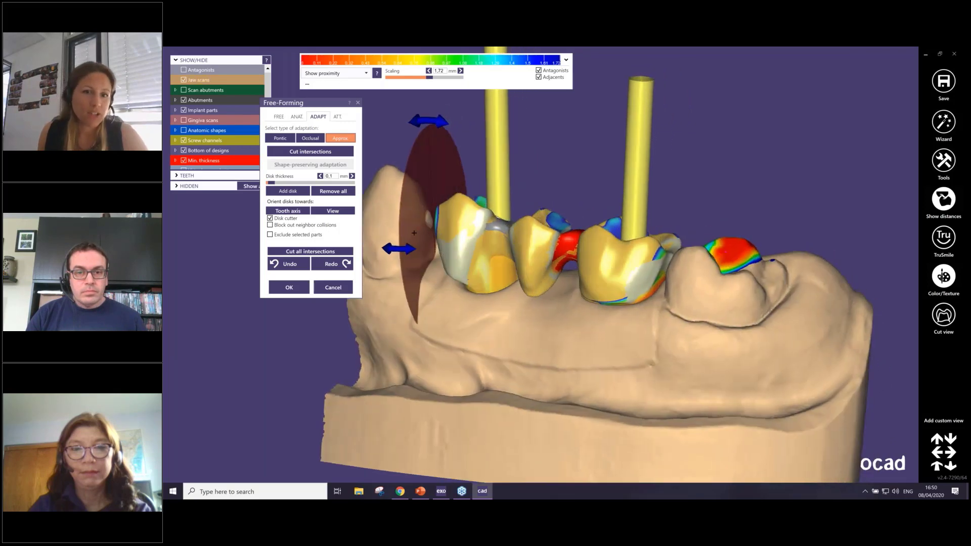
left_click_drag(416, 233, 426, 234)
mouse_move(404, 236)
right_mouse_down()
mouse_move(425, 234)
mouse_move(416, 236)
right_mouse_up()
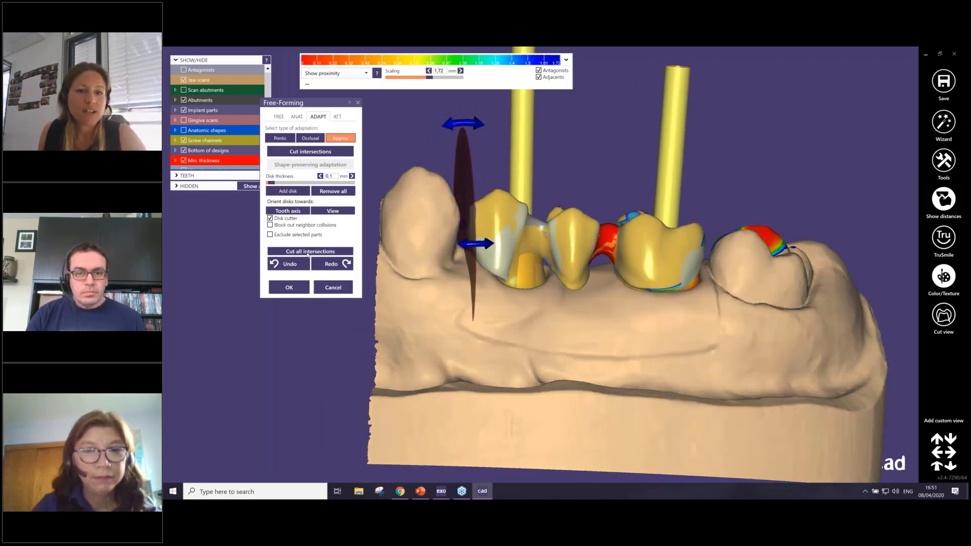
Cut all intersections on the bridge, check the contact at tooth 14 and discard the free-forming changes
left_click(307, 252)
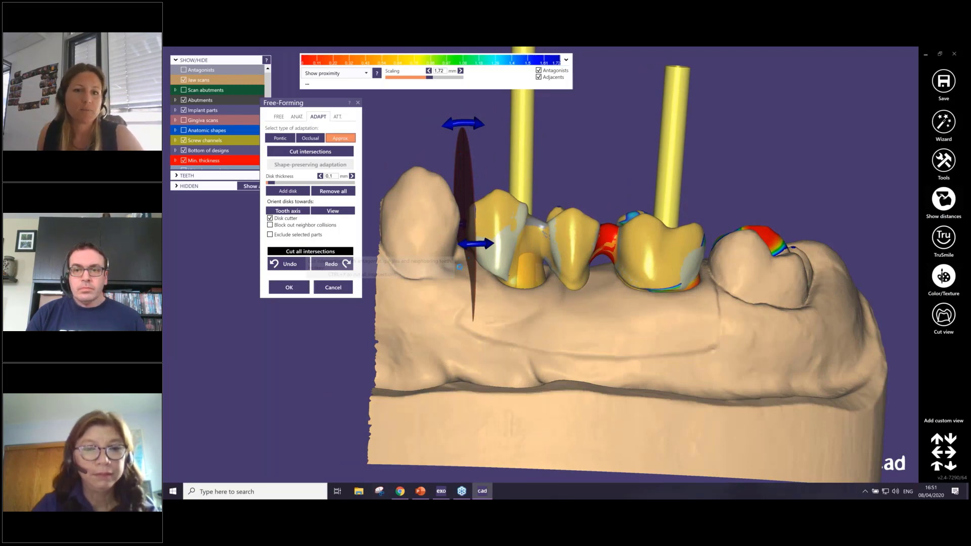
right_click_drag(549, 293, 524, 321)
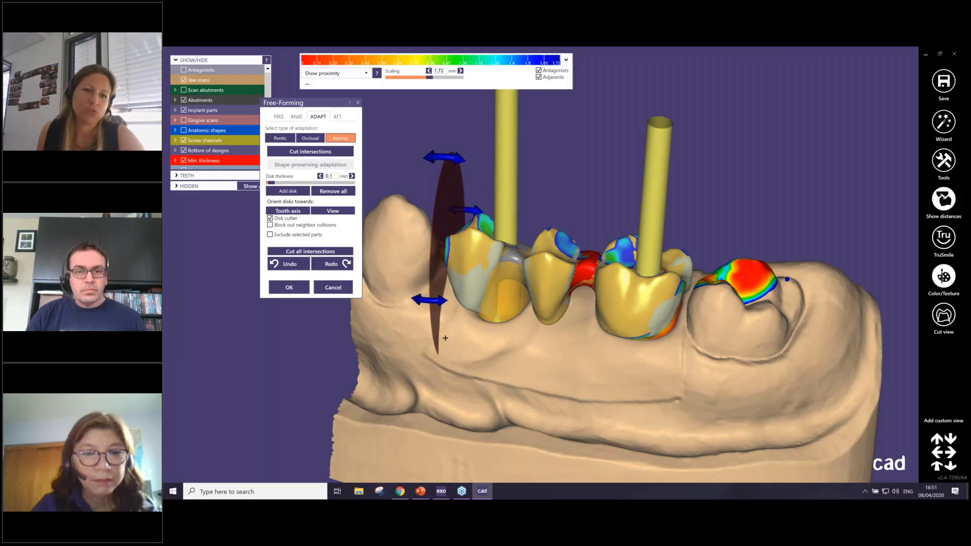
right_click_drag(445, 338, 453, 309)
right_click_drag(430, 218, 429, 196)
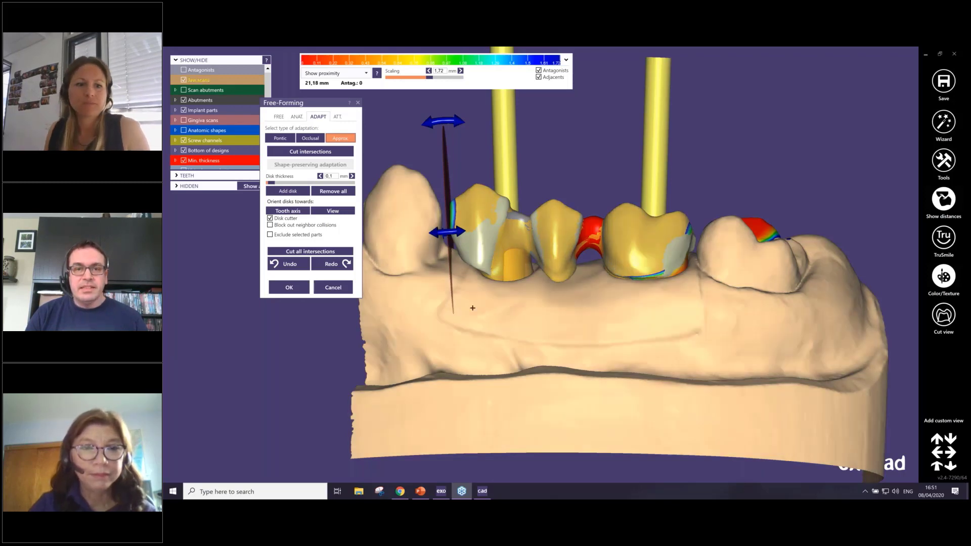
left_click(333, 287)
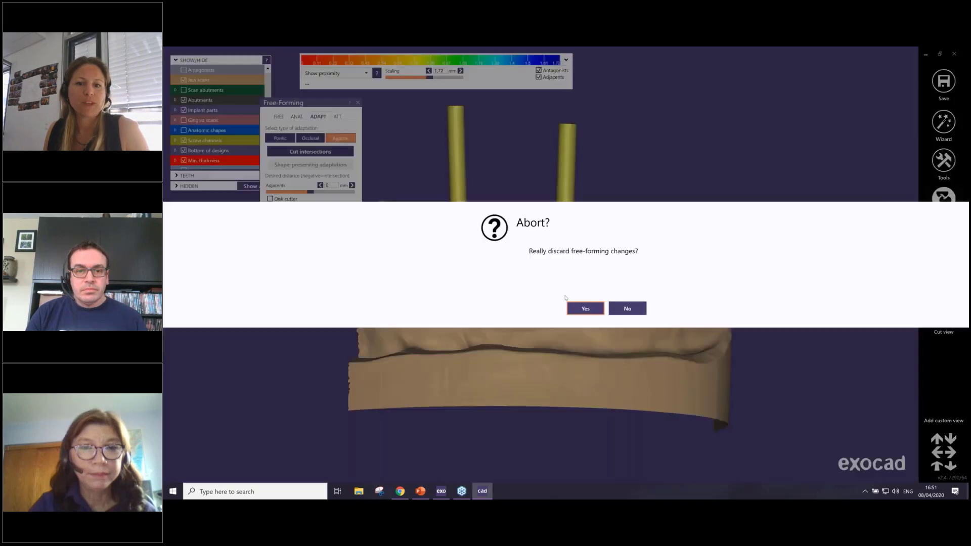
left_click(587, 306)
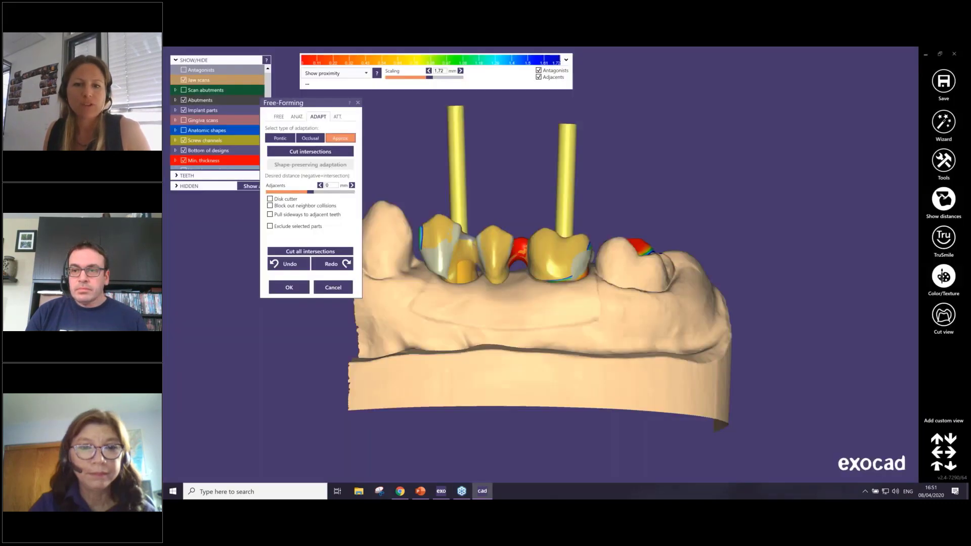
Set the bridge's minimum thickness to 0.4 mm and apply it
right_click(529, 275)
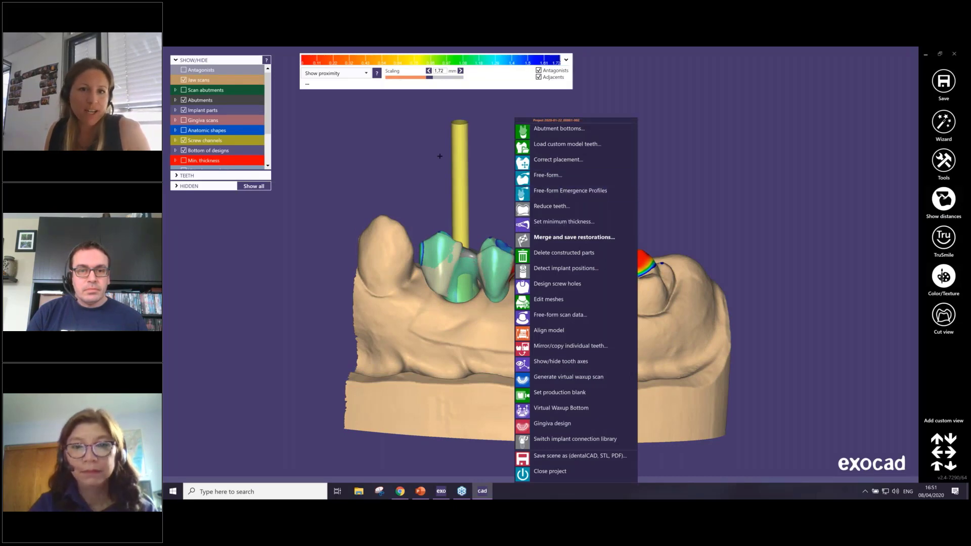
right_click(416, 167)
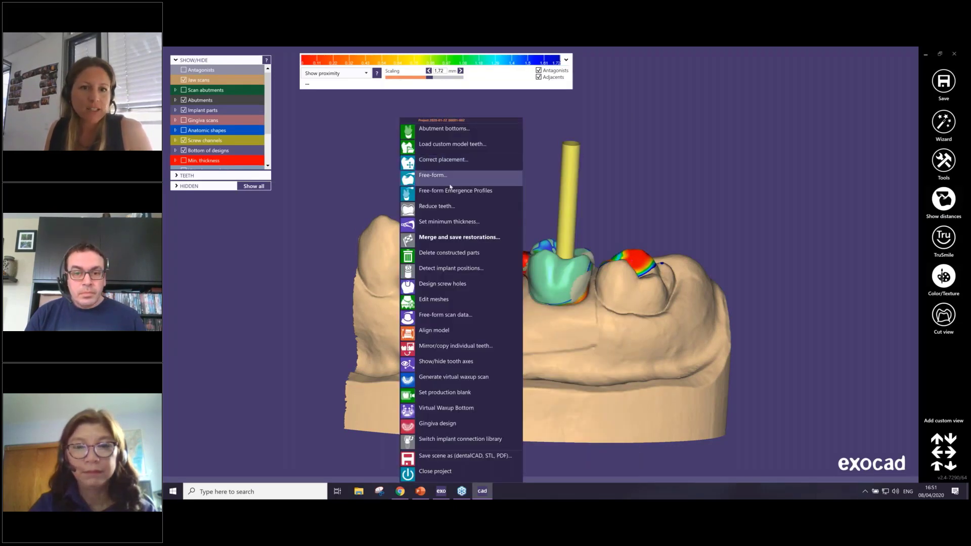
left_click(443, 223)
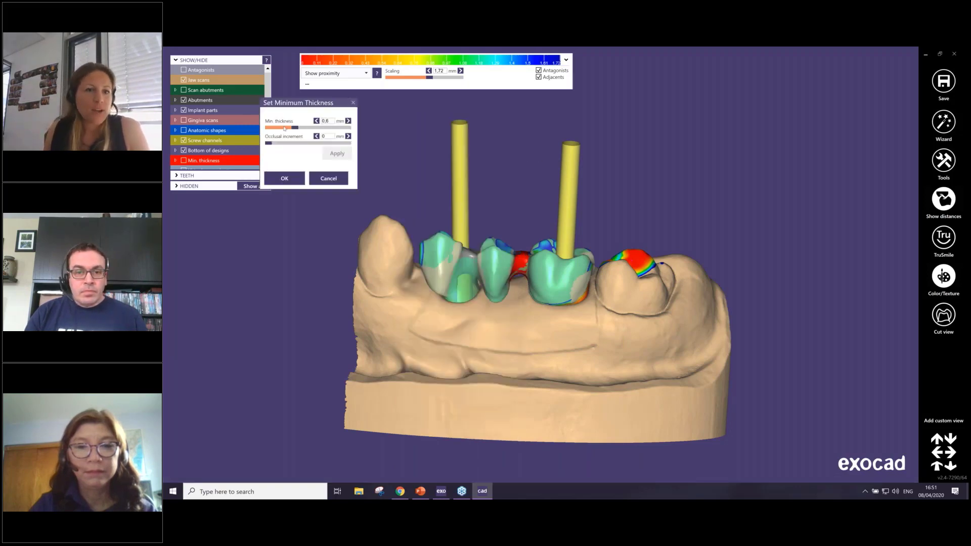
left_click_drag(296, 128, 254, 130)
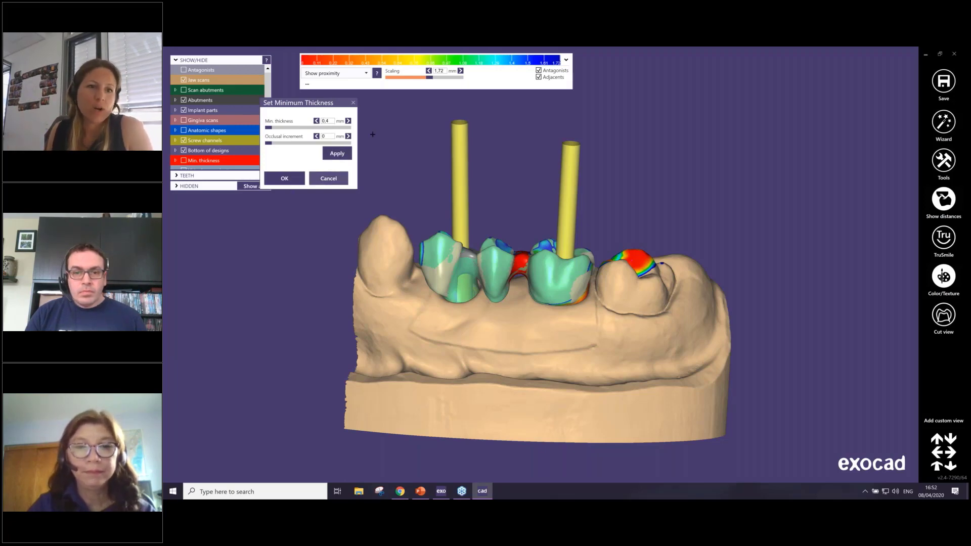
left_click(337, 154)
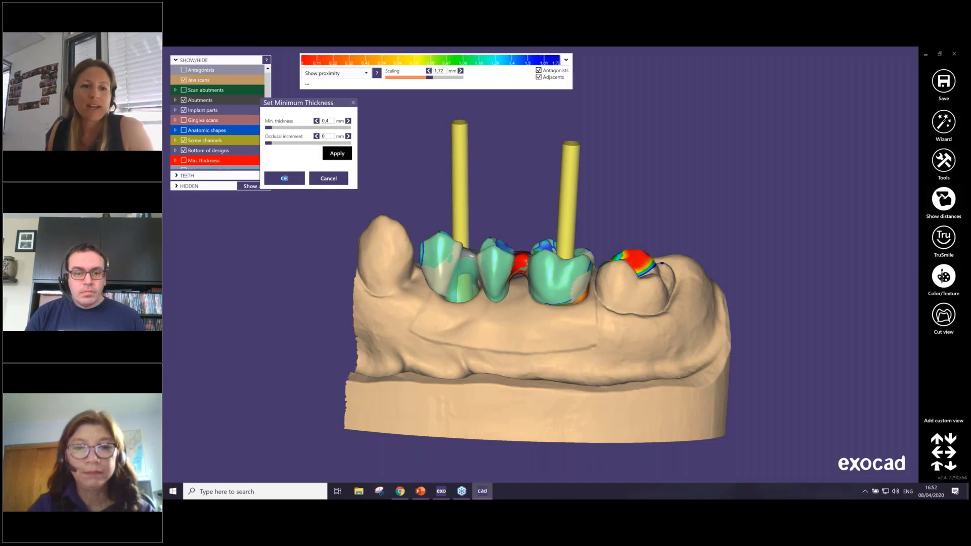
left_click(285, 179)
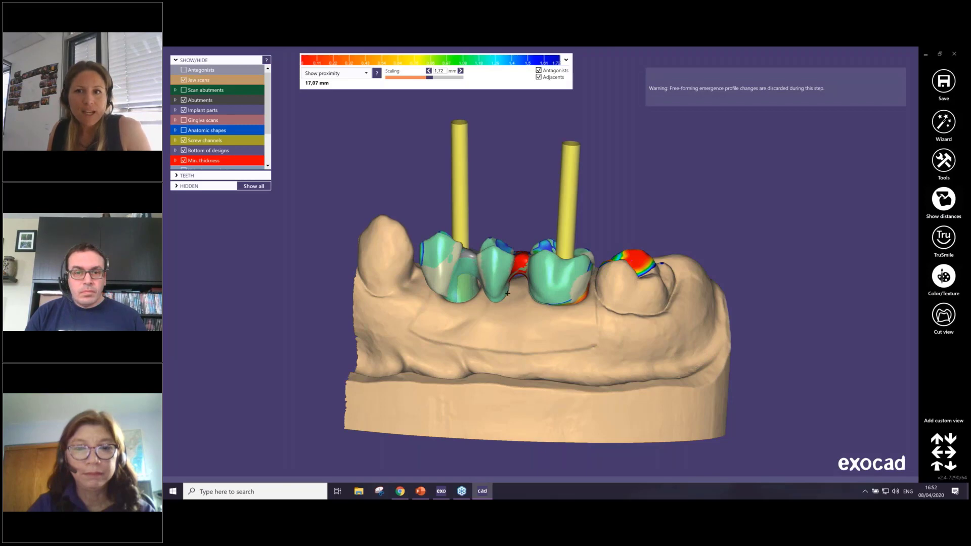
Review the bridge's minimum thickness and occlusal increment settings, leaving them as they are
right_click_drag(507, 294, 615, 140)
right_click(616, 140)
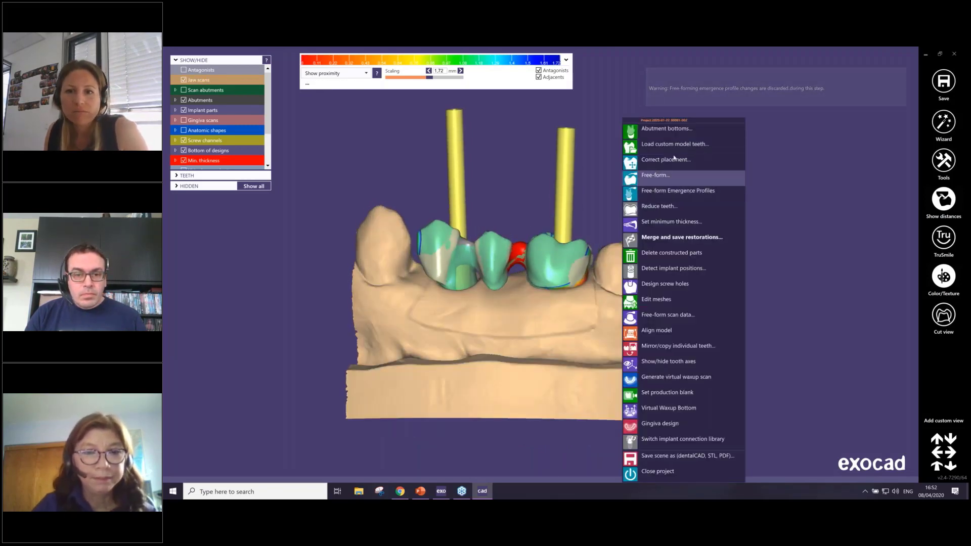
left_click(670, 226)
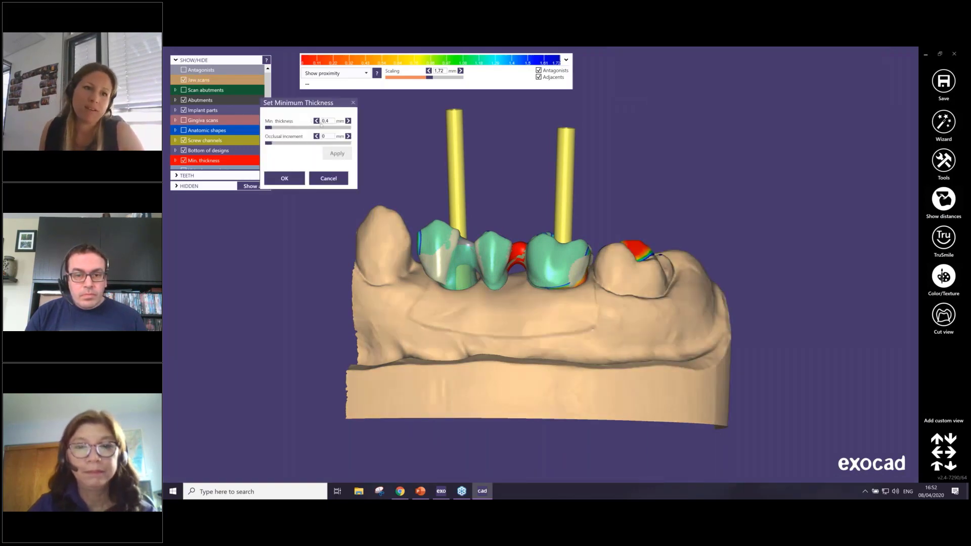
left_click(328, 178)
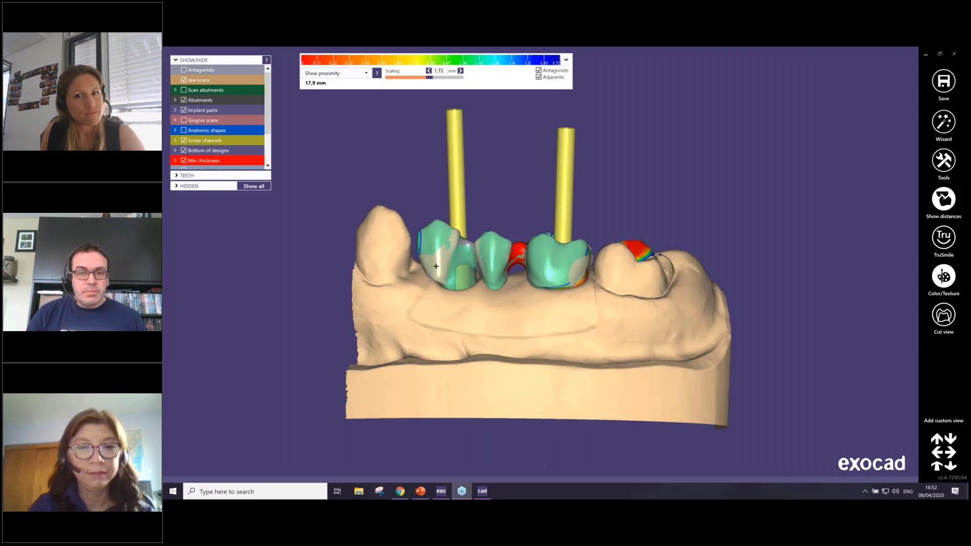
right_click_drag(489, 274, 430, 217)
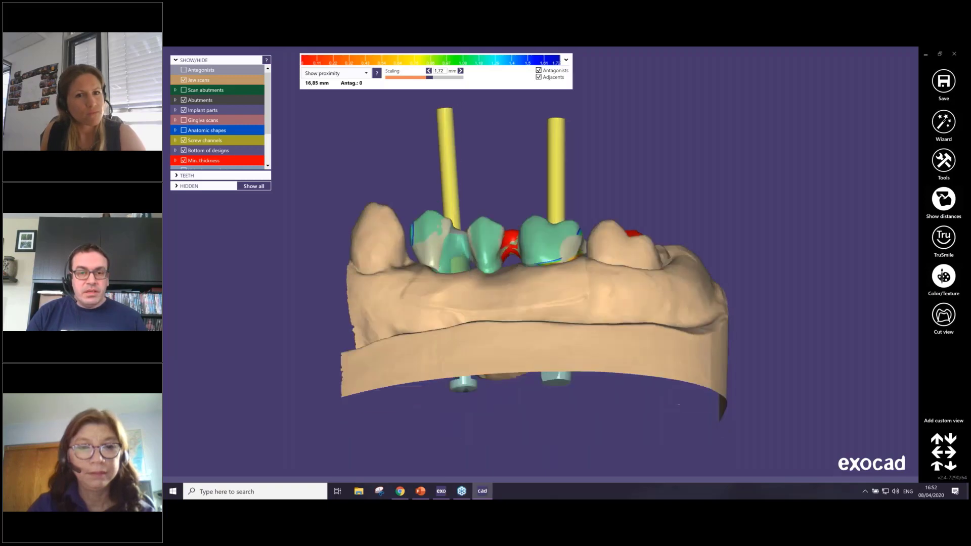
right_click(373, 178)
right_click(644, 139)
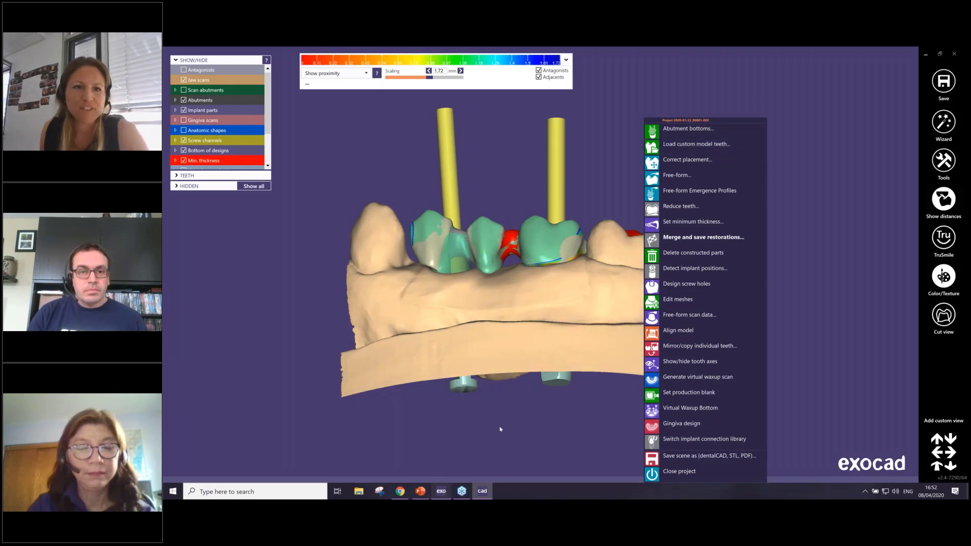
Switch to the exocad project window, leave tooth 16's definition and define tooth 15 as a Zirconia anatomic crown
left_click(441, 491)
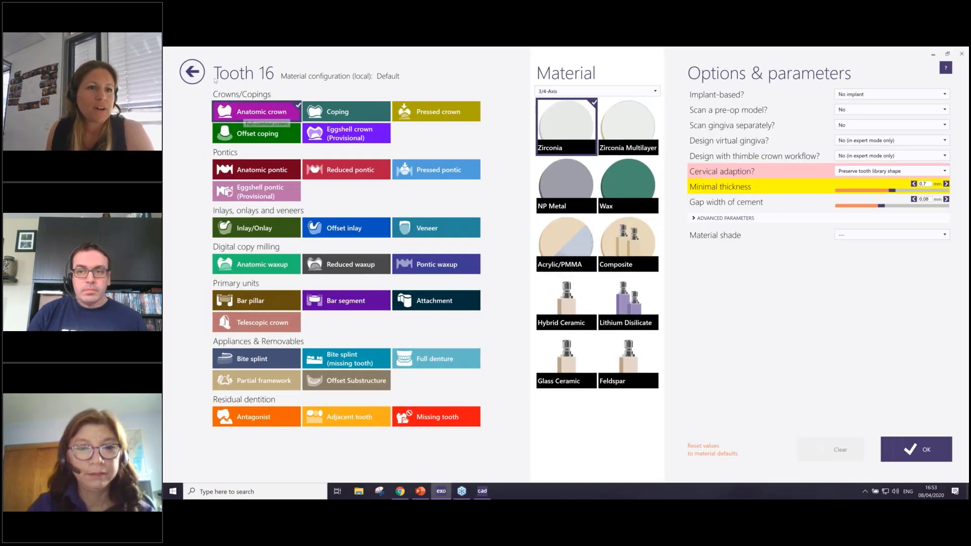
left_click(195, 76)
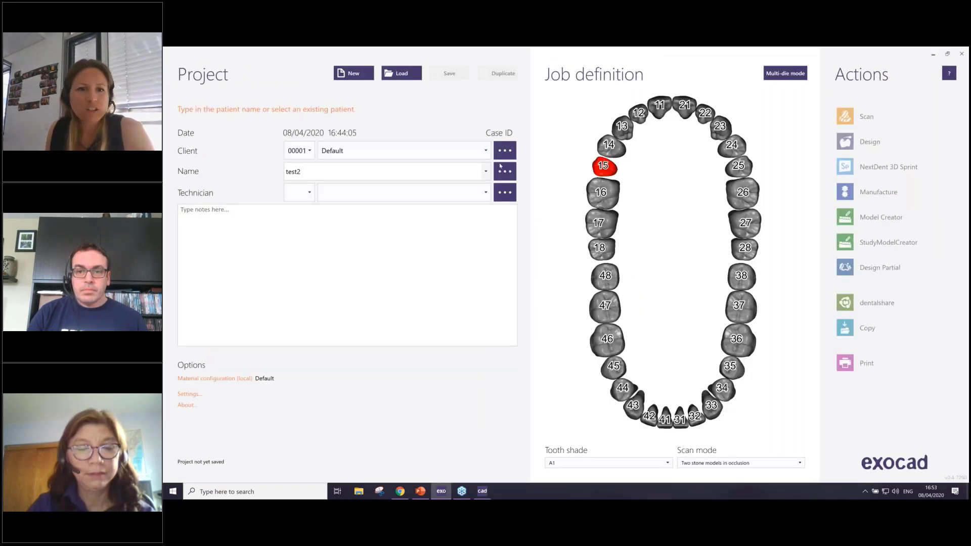
left_click(604, 166)
left_click(347, 111)
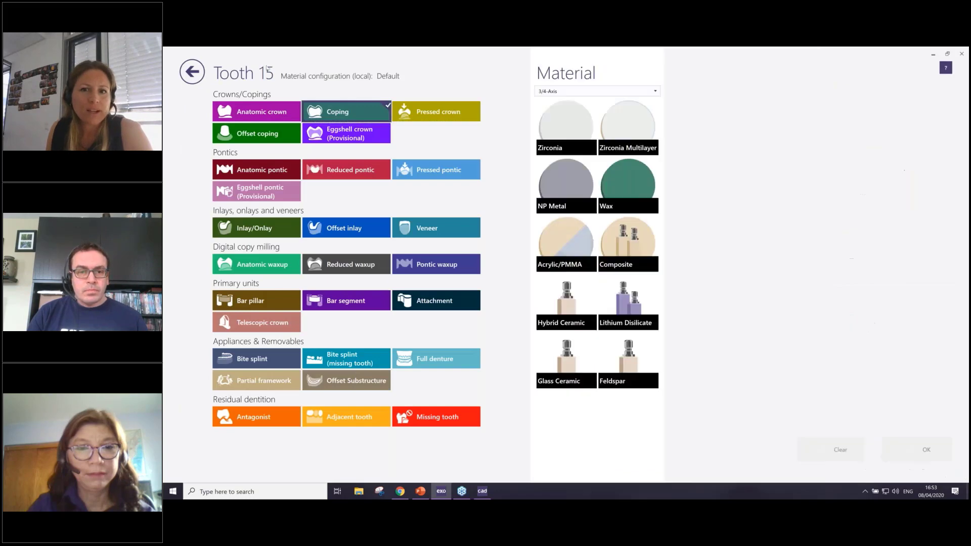
left_click(259, 112)
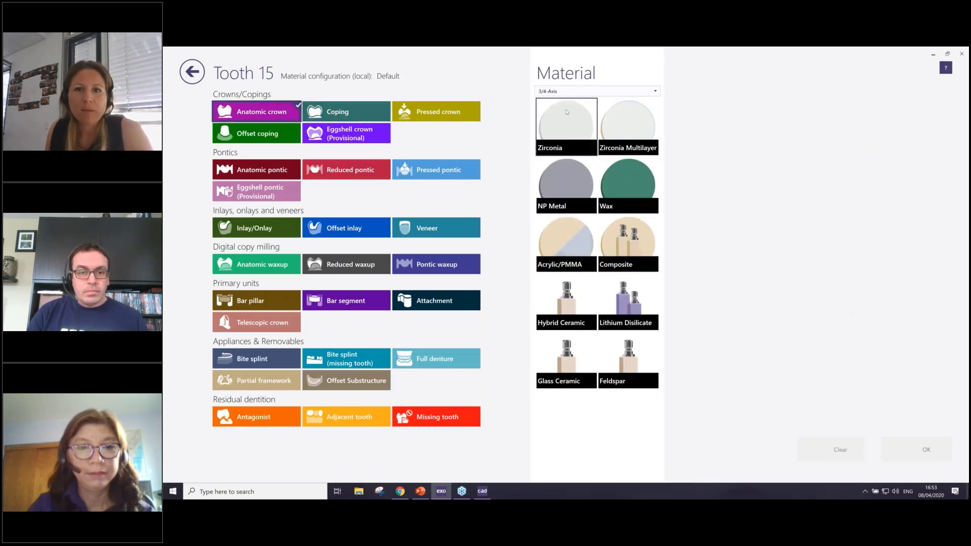
Make tooth 15's crown Screw-Retained with cervical adaption Preserve tooth library shape, and accept the definition
left_click(860, 94)
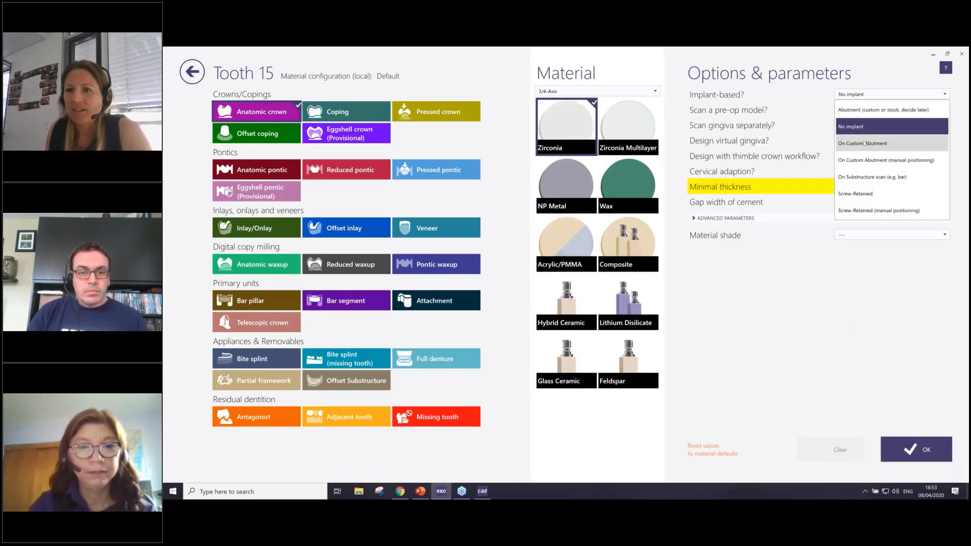
left_click(864, 195)
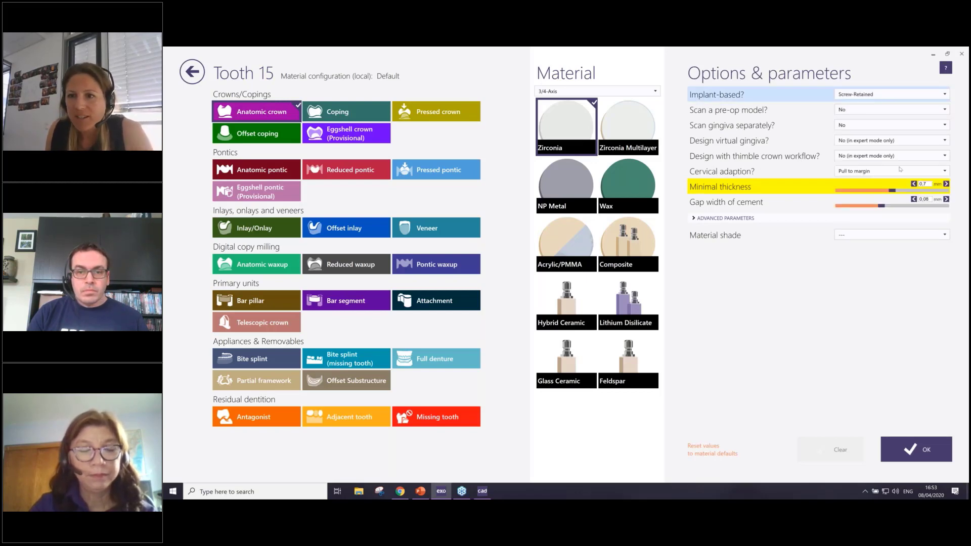
left_click(876, 173)
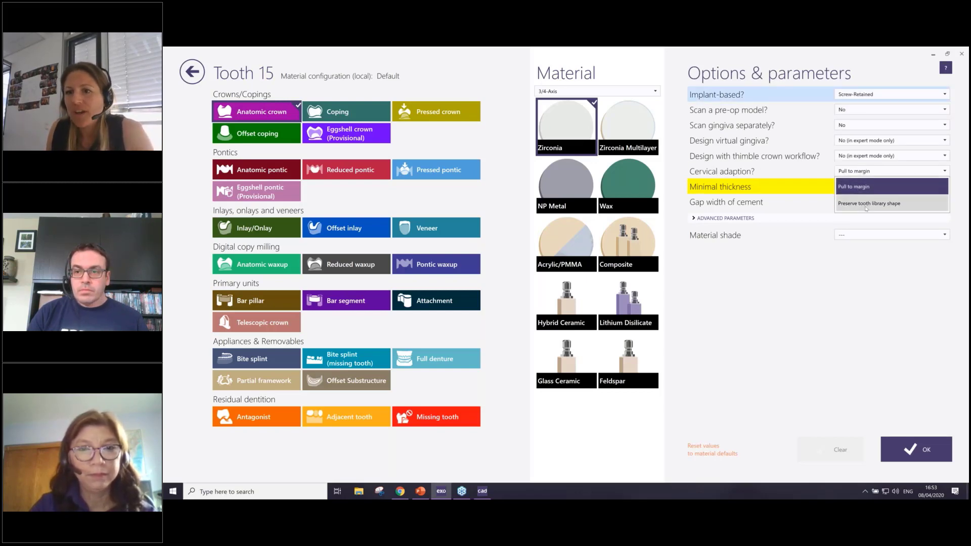
left_click(866, 205)
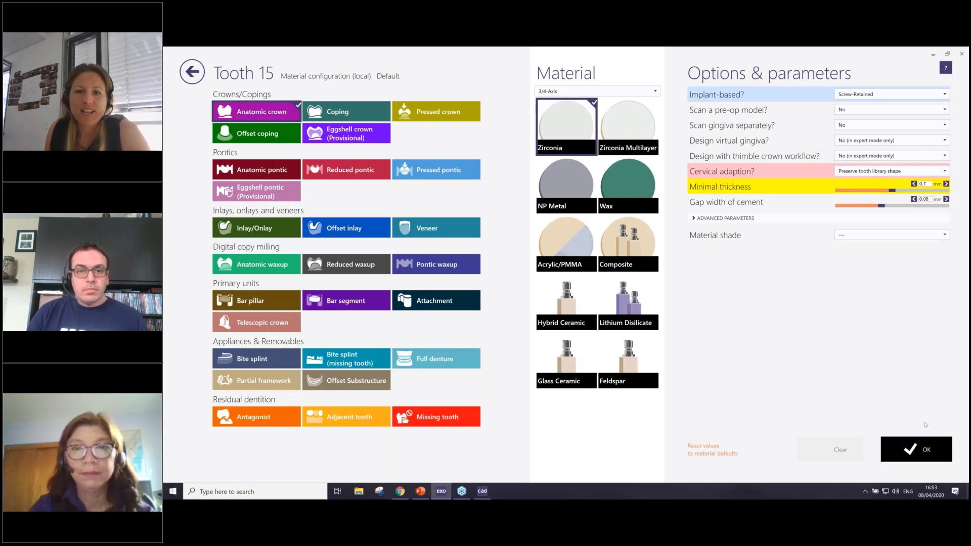
left_click(918, 450)
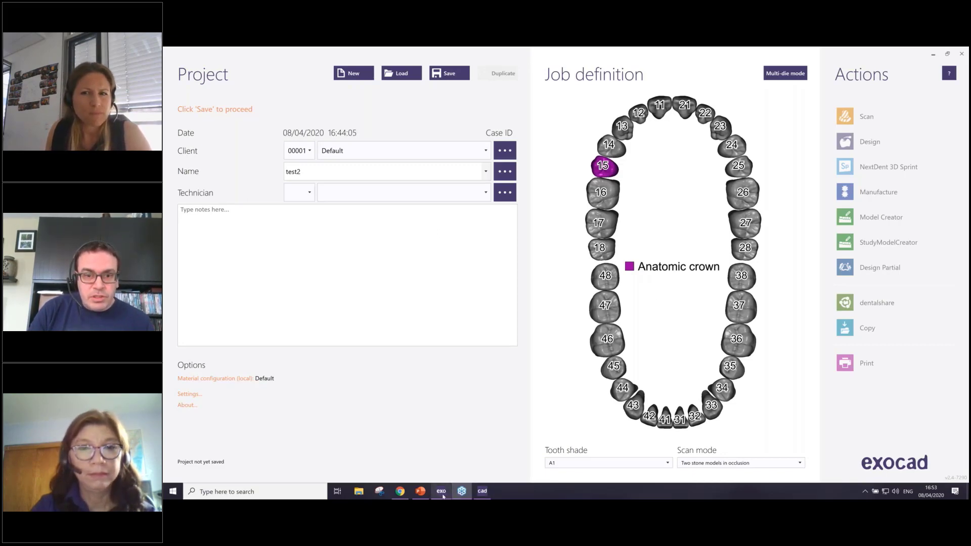
Switch back to the exocad design window and cut the bridge's emergence profiles on the scan with Free-form Emergence Profiles
left_click(483, 492)
right_click_drag(486, 304, 488, 304)
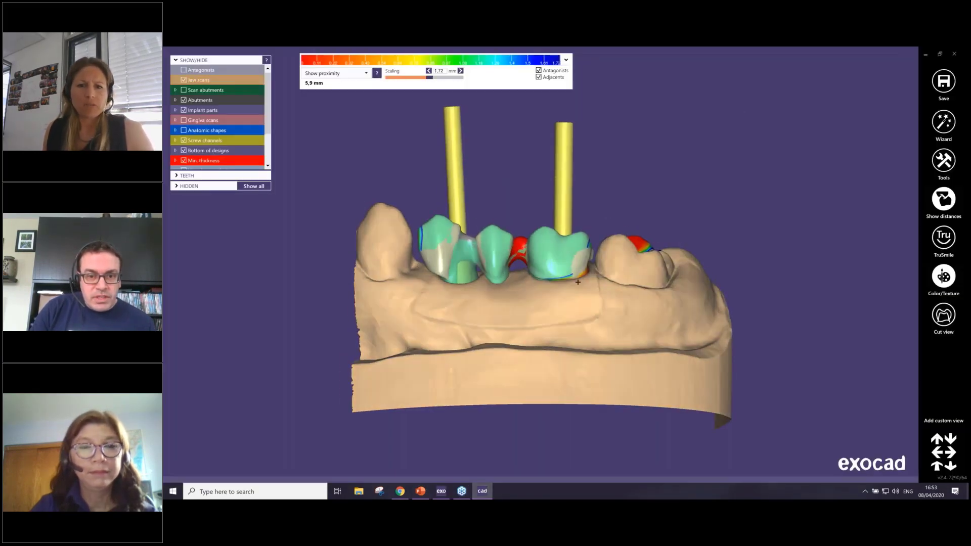
right_click(563, 258)
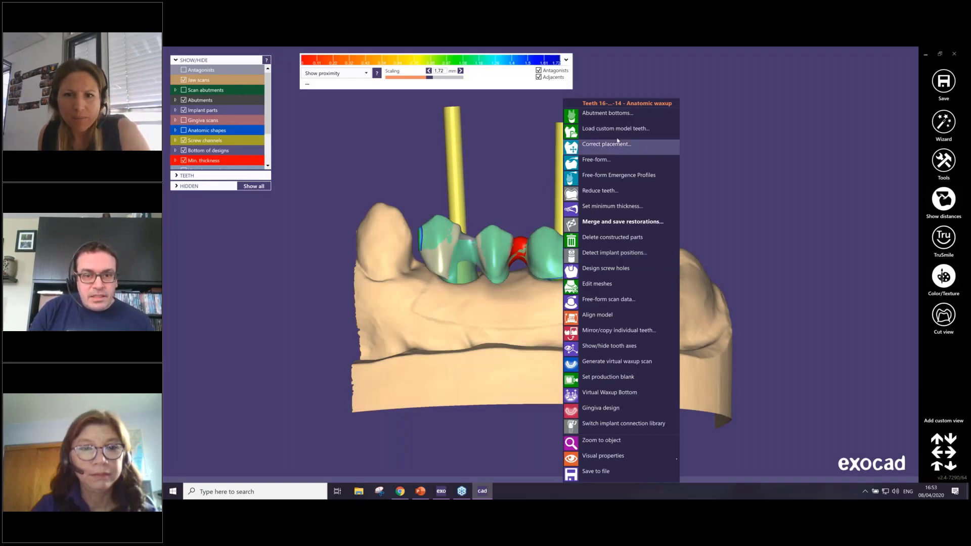
left_click(626, 179)
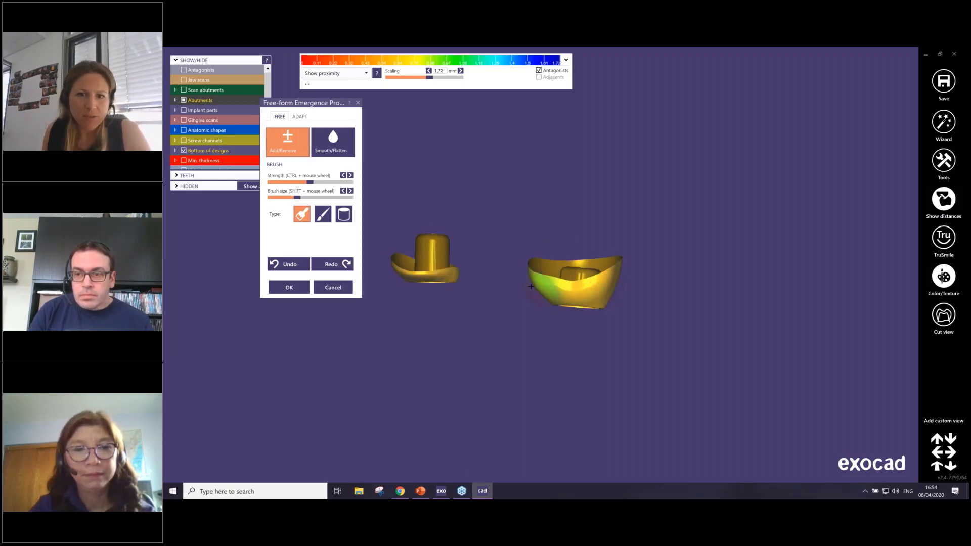
right_click_drag(625, 282, 529, 279)
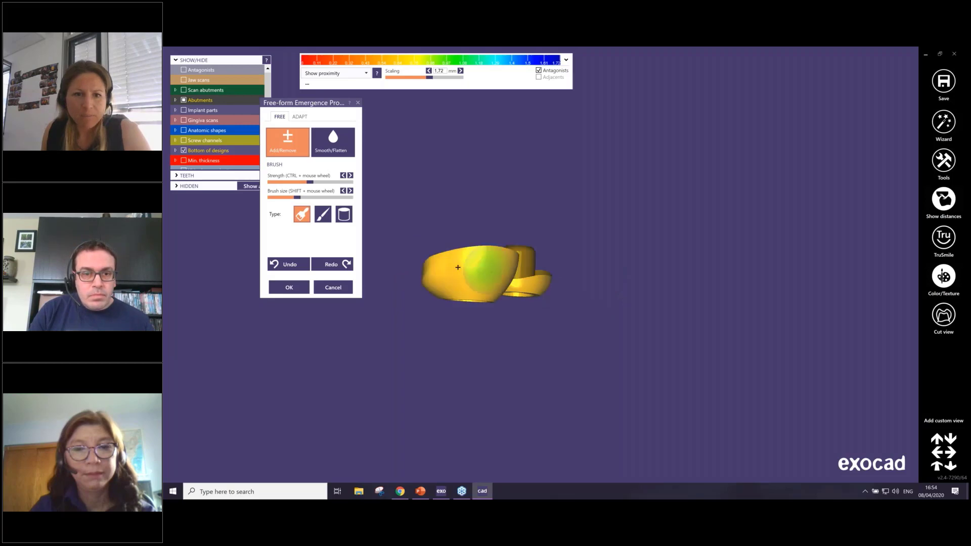
left_click(300, 117)
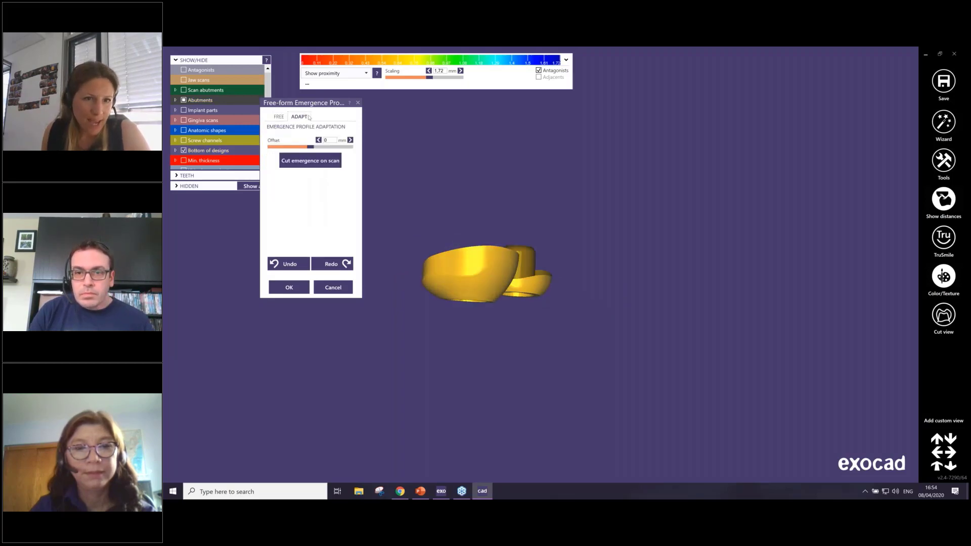
left_click(314, 167)
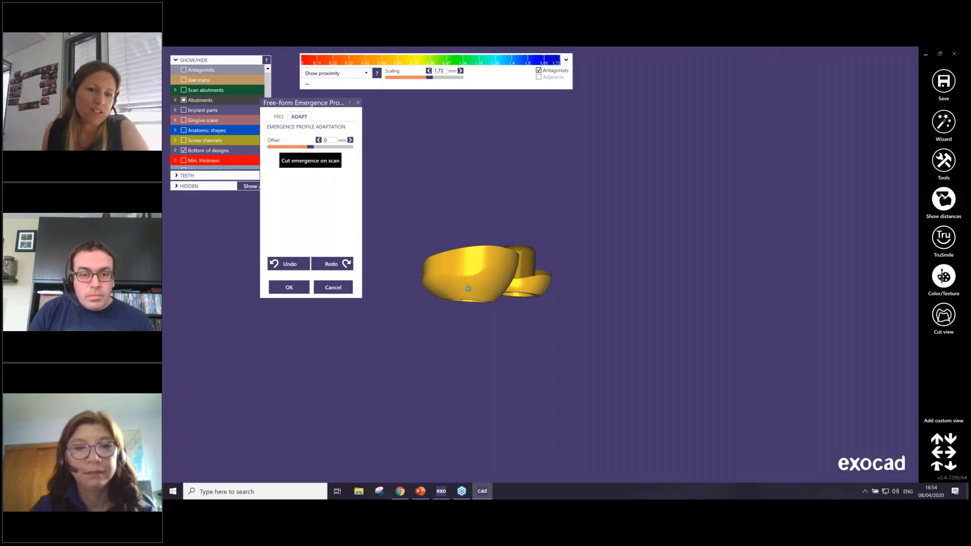
left_click(434, 268)
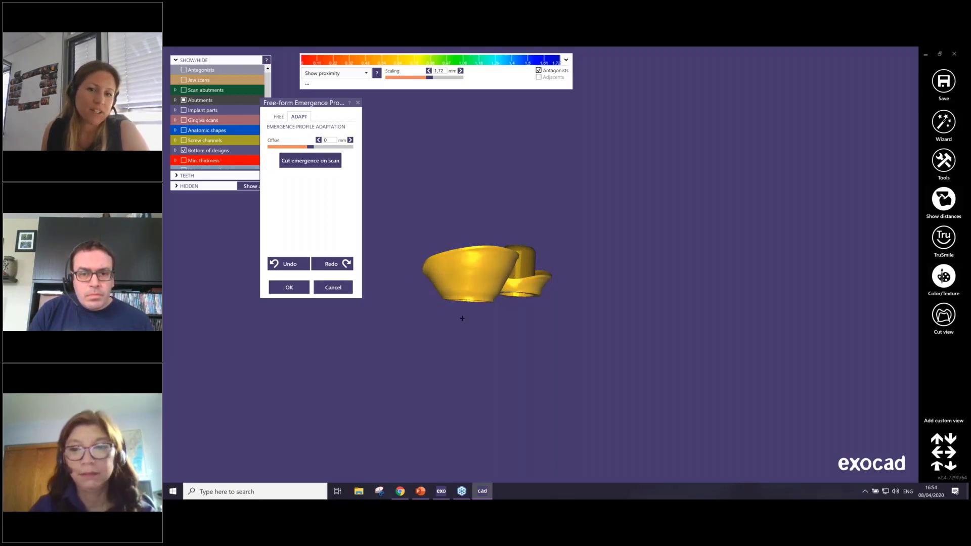
left_click(289, 288)
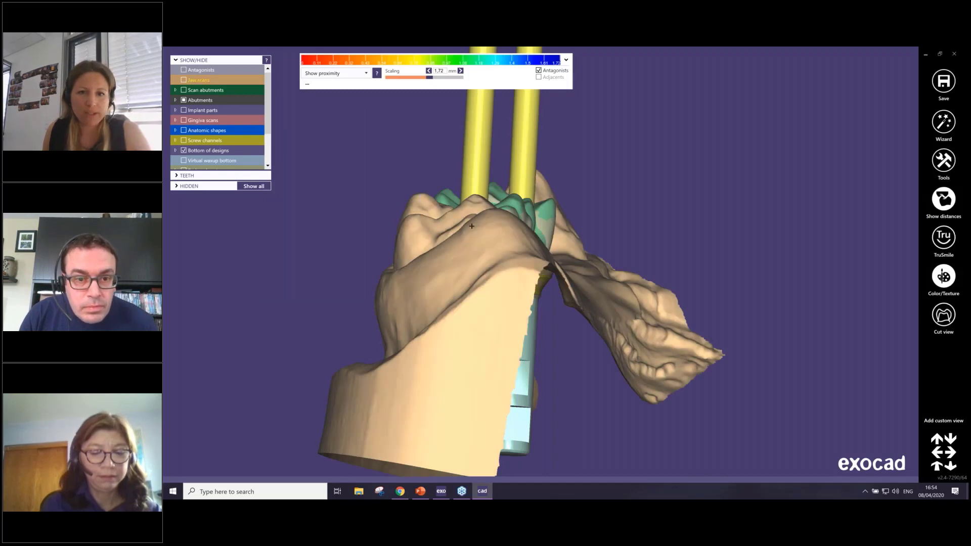
Hide the screw channels and the anatomic waxup bridge to expose the abutment bottoms
right_click_drag(466, 226, 371, 217)
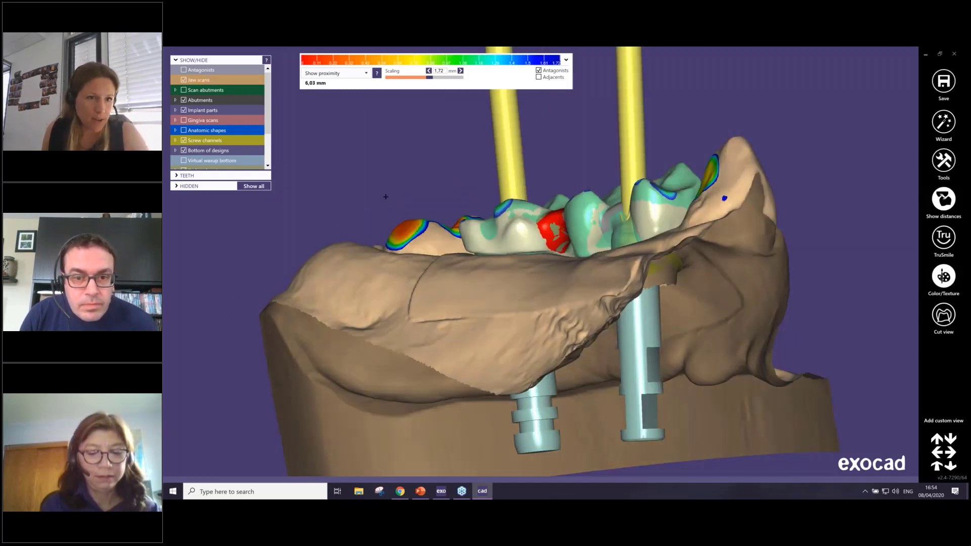
left_click(183, 140)
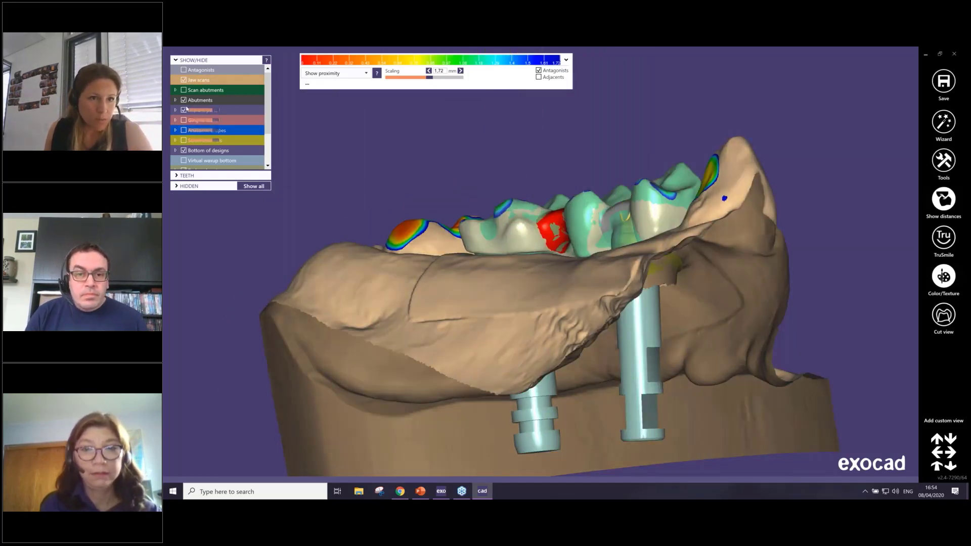
right_click_drag(468, 206, 510, 250)
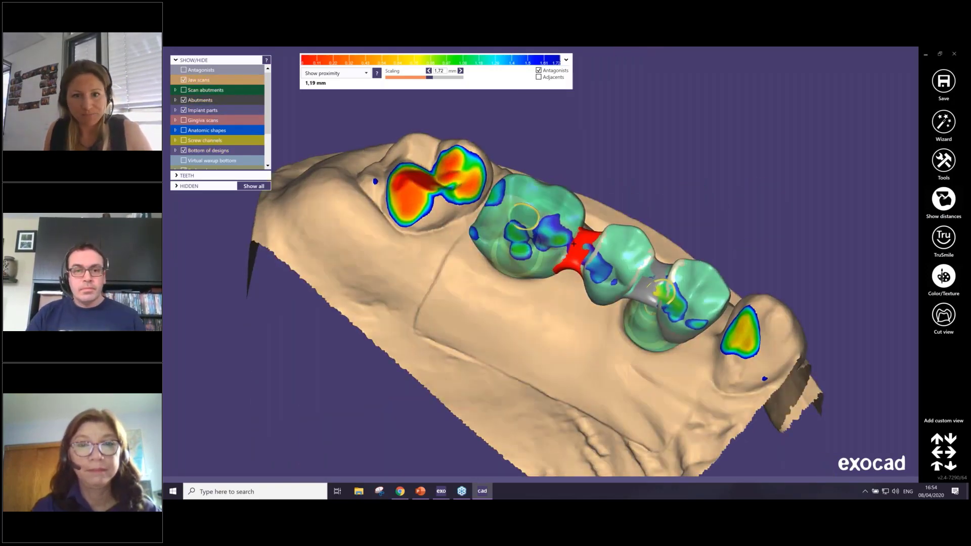
left_click(532, 269, "ctrl")
right_click(533, 269)
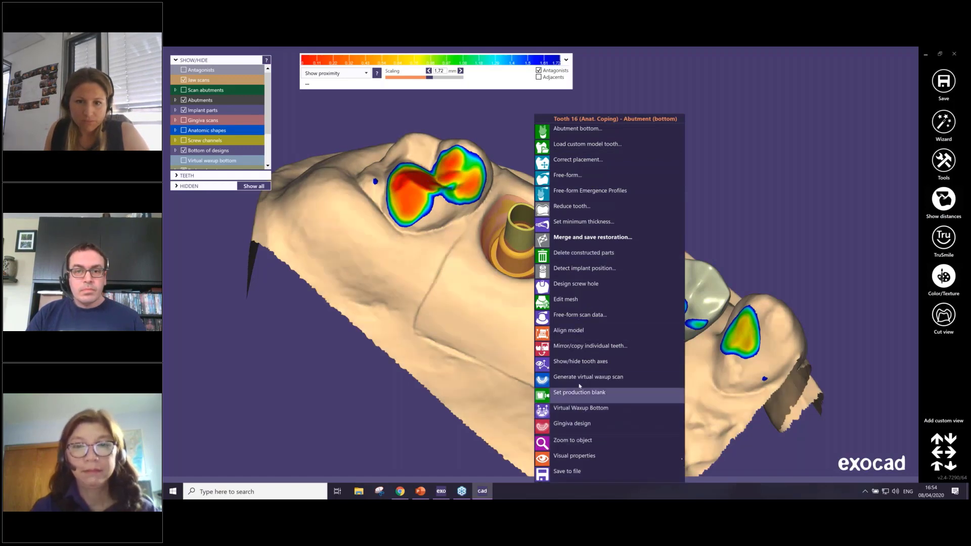
left_click(577, 130)
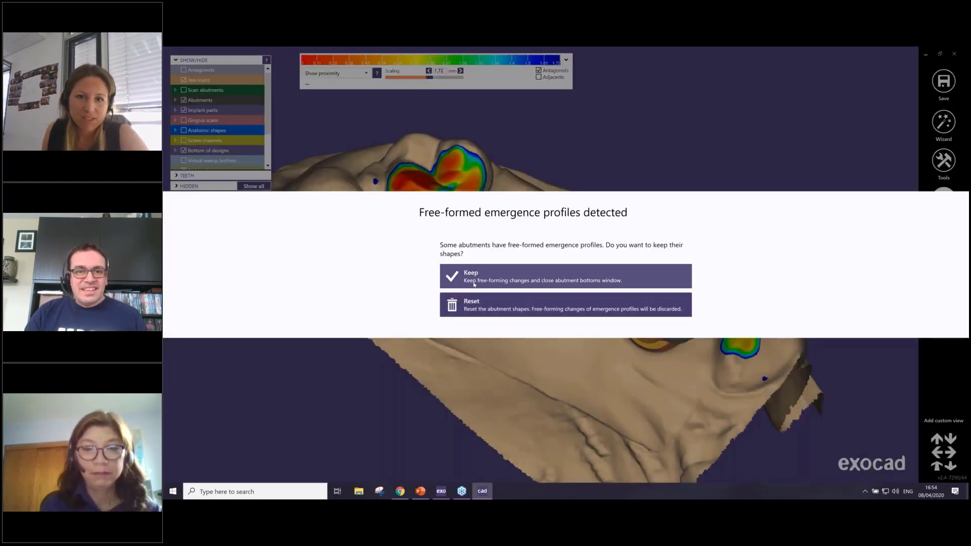
left_click(474, 285)
Open the abutment bottom design for tooth 16 and reset the free-formed emergence profiles
right_click(574, 229)
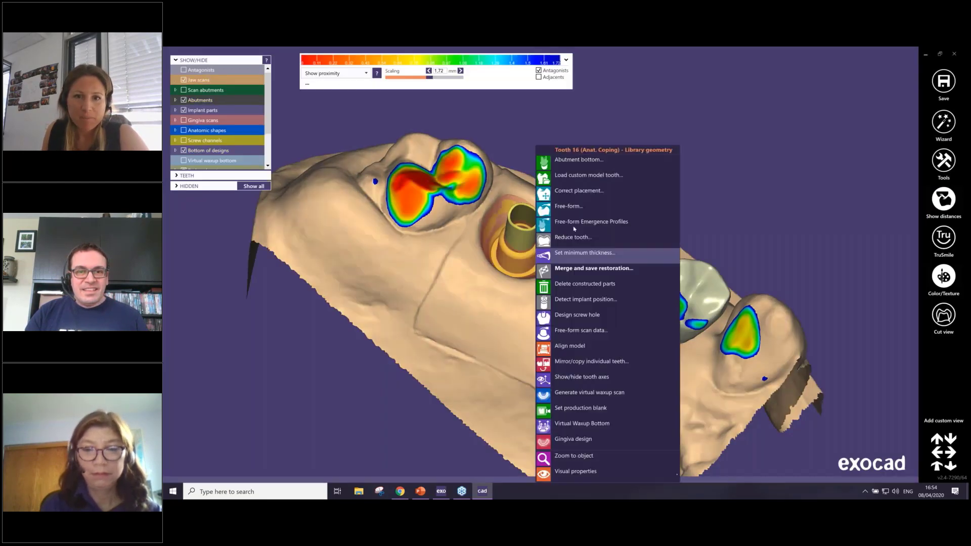
left_click(577, 160)
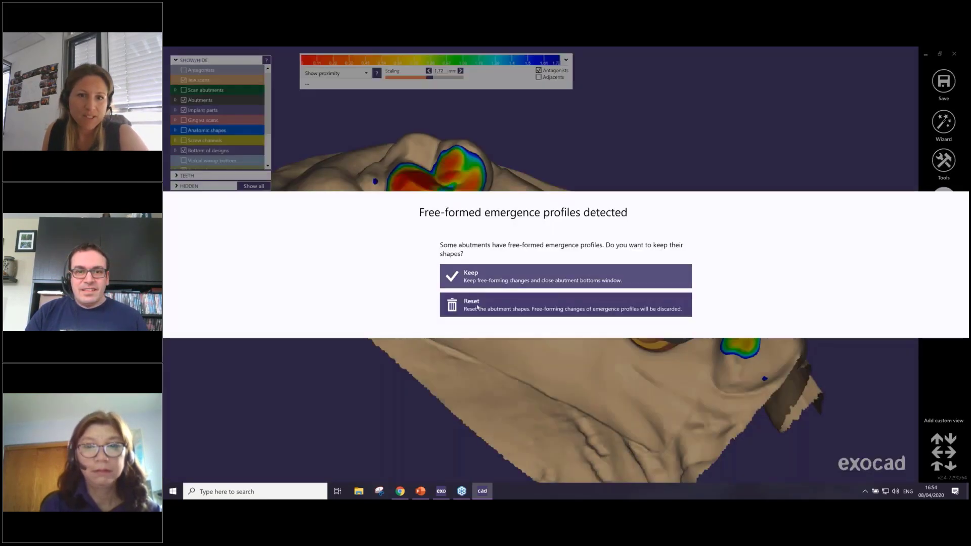
left_click(478, 307)
right_click_drag(506, 331, 512, 304)
scroll(509, 326, "down", 3, "ctrl")
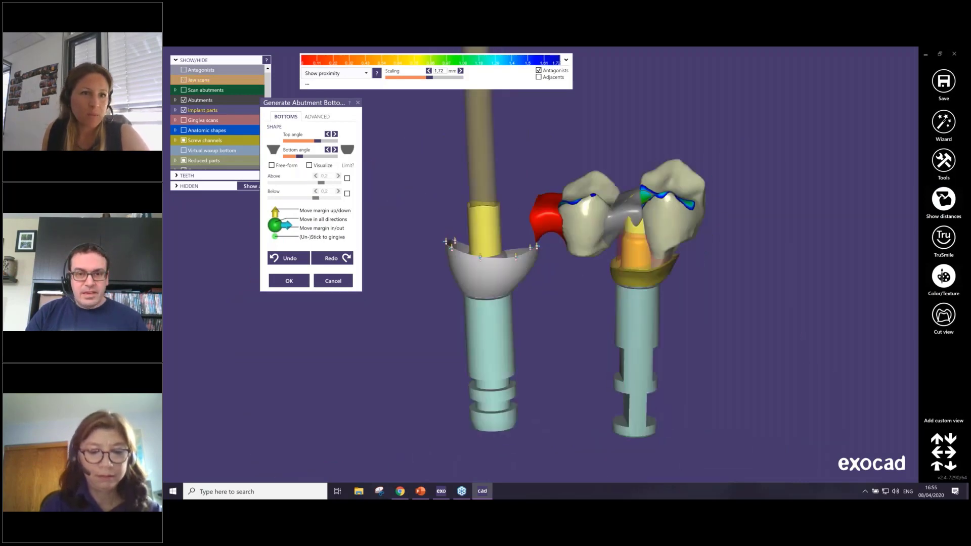
right_click_drag(492, 243, 494, 247)
left_click(345, 148)
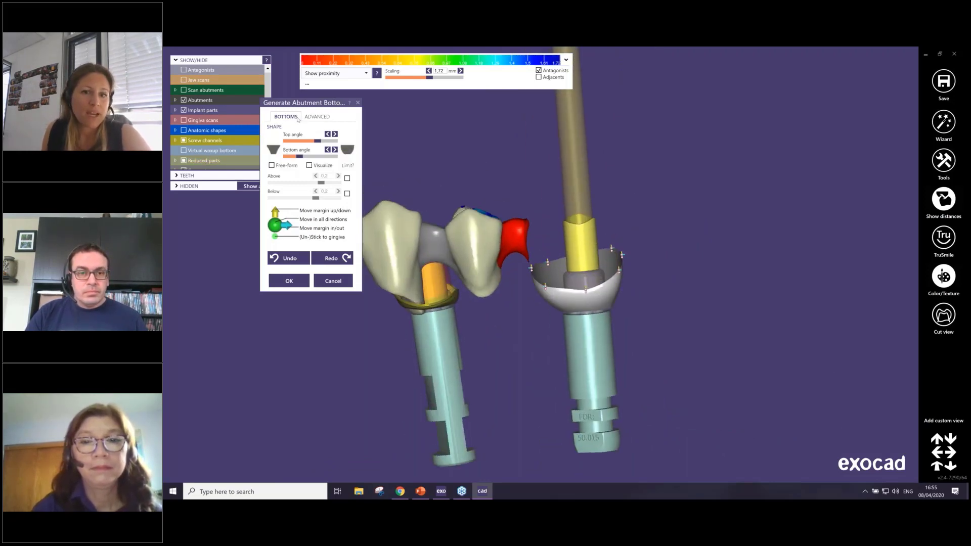
Toggle tooth 16's abutment margin points between sticking to the gingiva and free, and adjust one front margin point
scroll(590, 306, "up", 3)
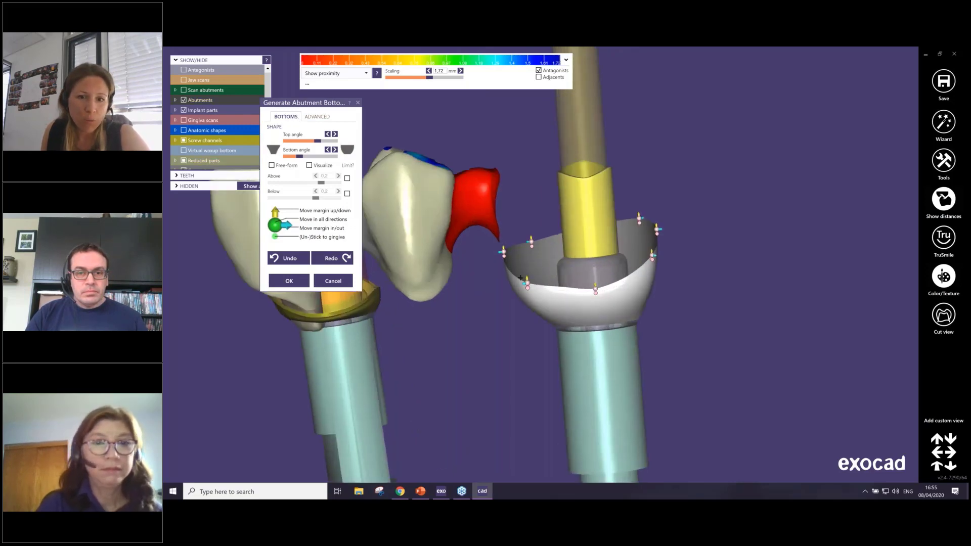
scroll(524, 277, "up", 2)
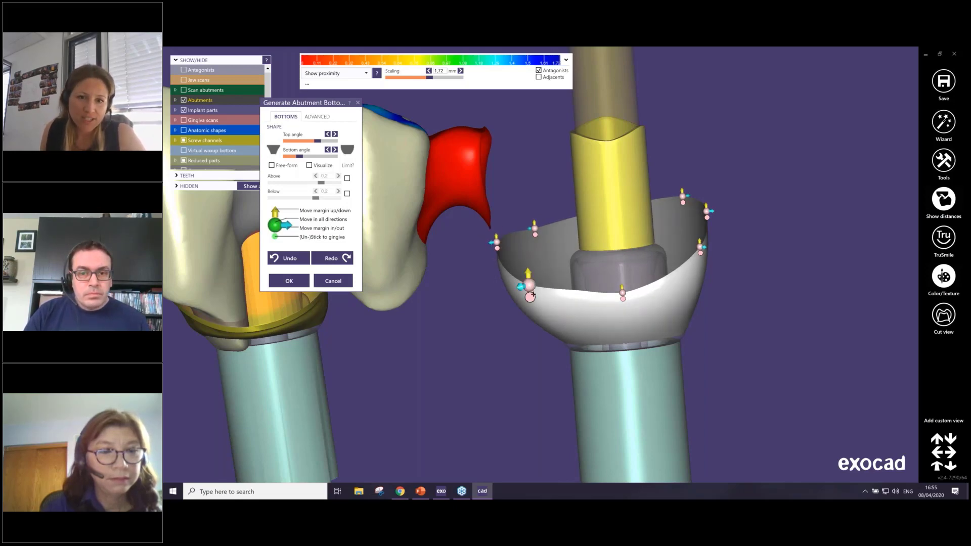
scroll(534, 293, "up", 2)
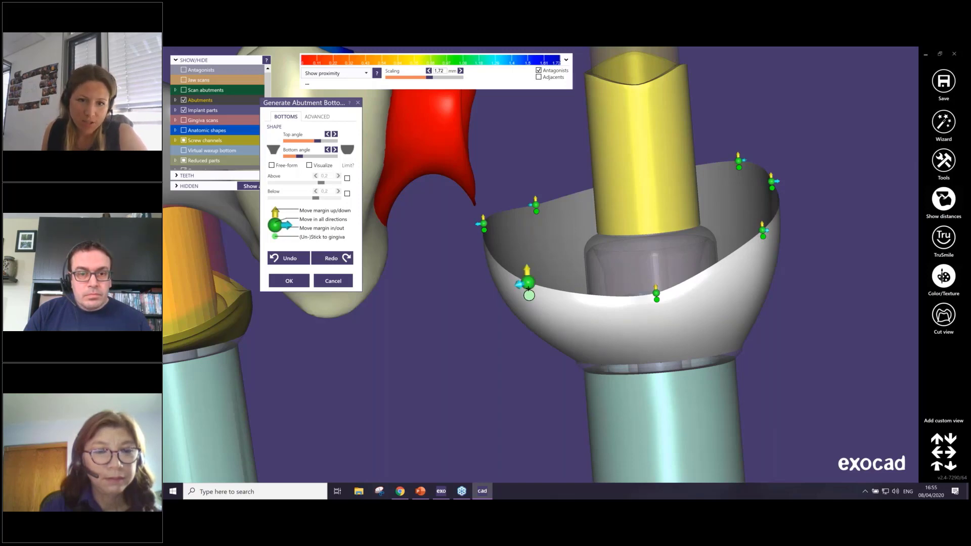
double_click(529, 295)
double_click(529, 298)
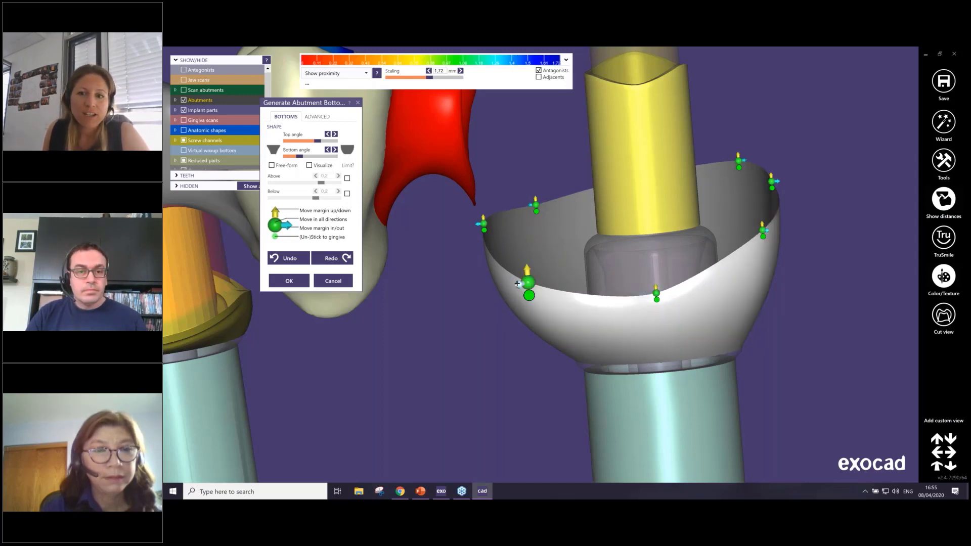
mouse_move(518, 284)
left_mouse_down()
mouse_move(501, 296)
mouse_move(522, 278)
mouse_move(531, 298)
left_mouse_up()
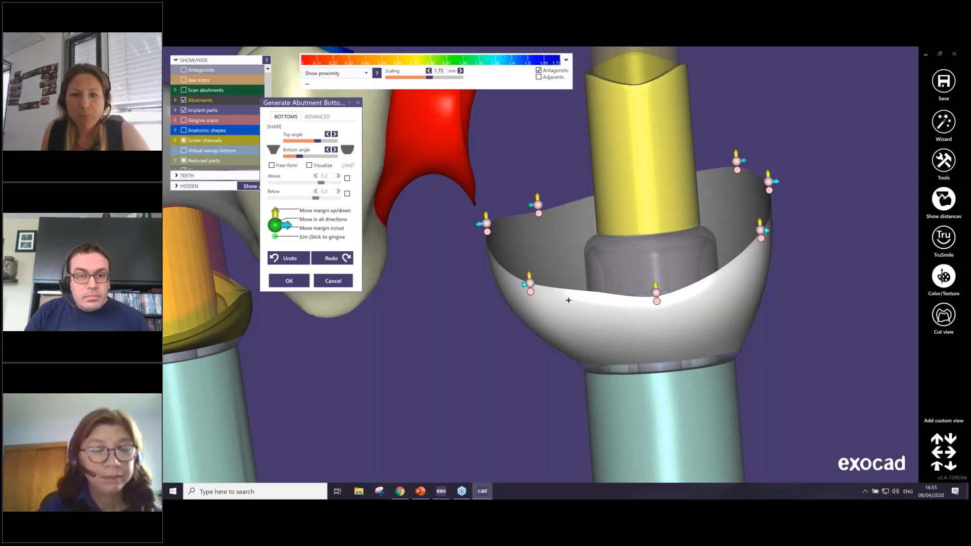
Add two control points along the front edge of tooth 16's abutment margin and slide one of them along the edge
right_click_drag(569, 301, 577, 351)
left_click(590, 376)
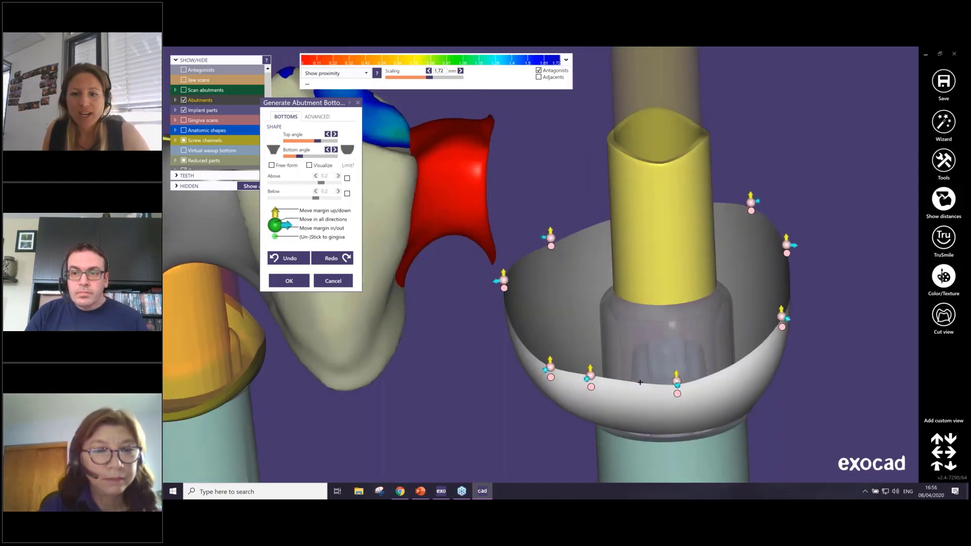
left_click(649, 385)
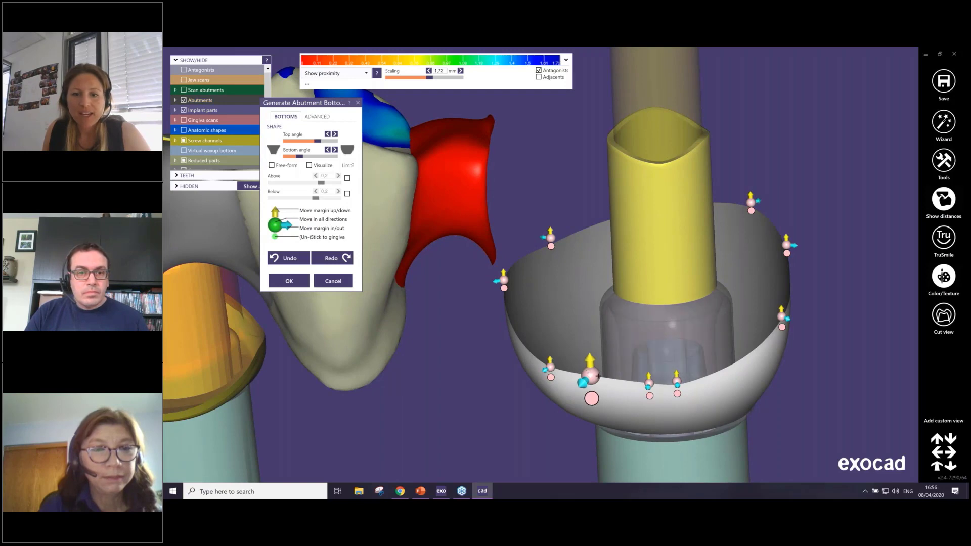
left_click_drag(591, 377, 568, 380)
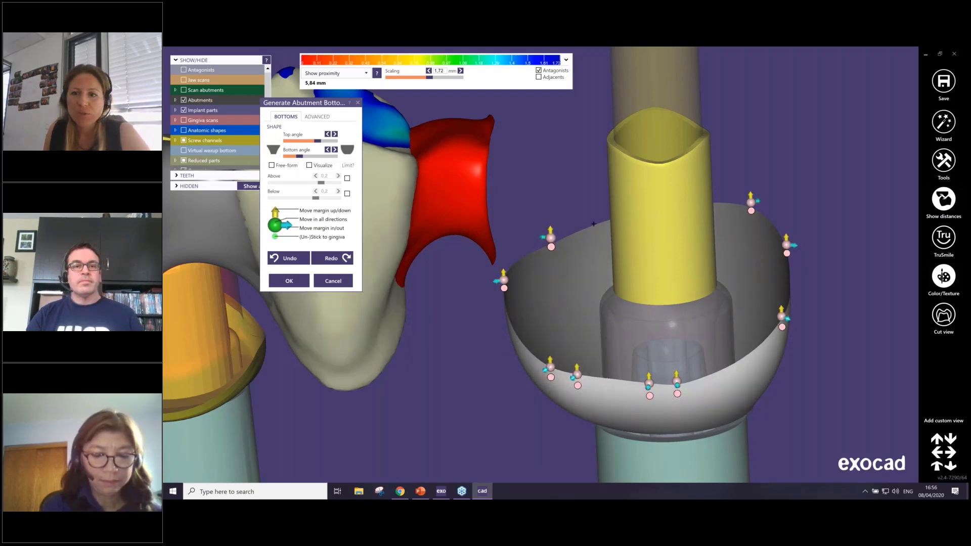
scroll(613, 232, "down", 3)
mouse_move(612, 232)
right_mouse_down()
mouse_move(614, 248)
mouse_move(612, 229)
right_mouse_up()
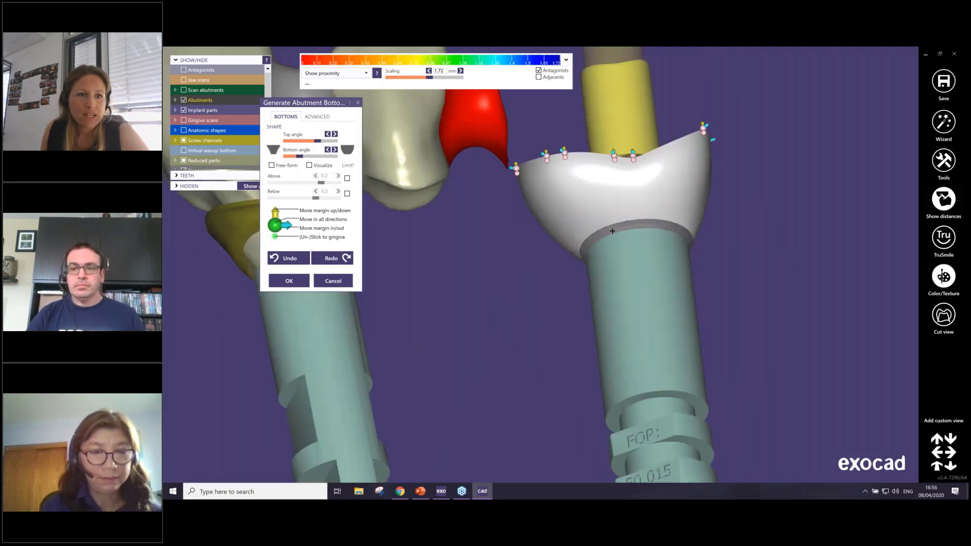
Set the height of the abutment's profile borders to 0.056 mm in the advanced abutment bottom settings
left_click(317, 117)
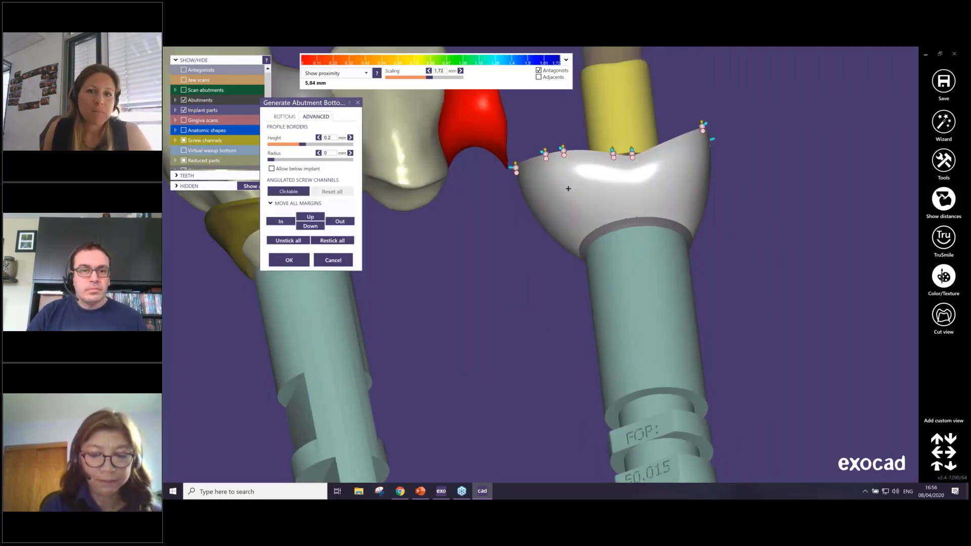
right_click_drag(567, 188, 559, 203)
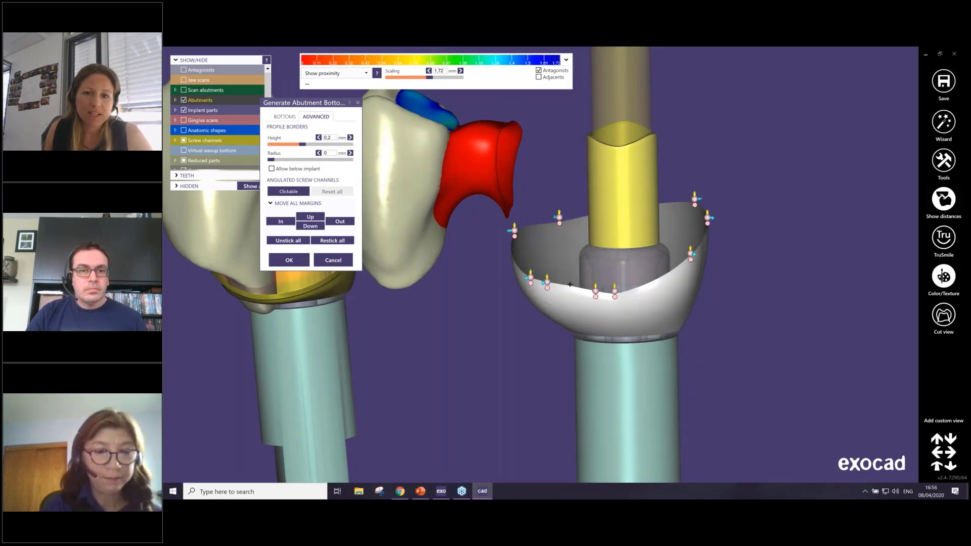
scroll(544, 268, "up", 4)
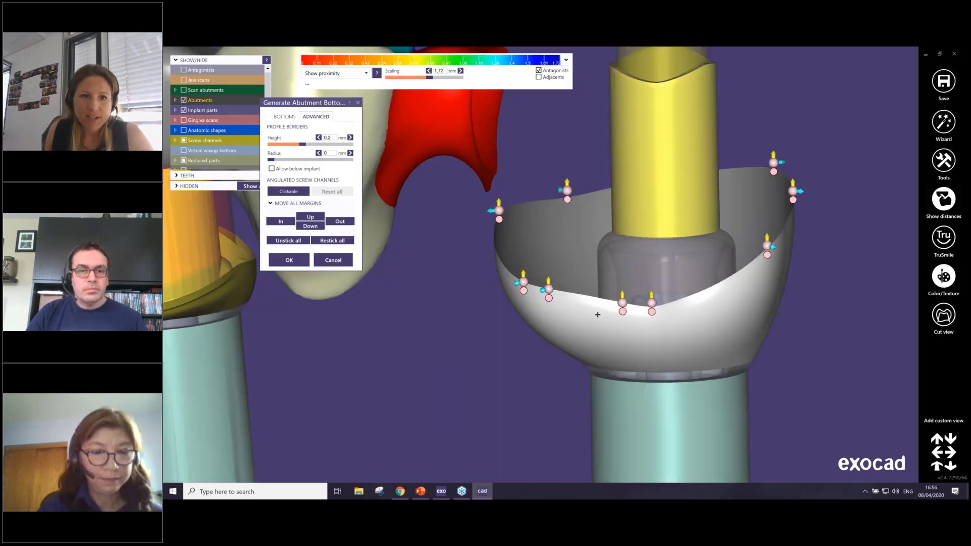
left_click_drag(304, 145, 283, 145)
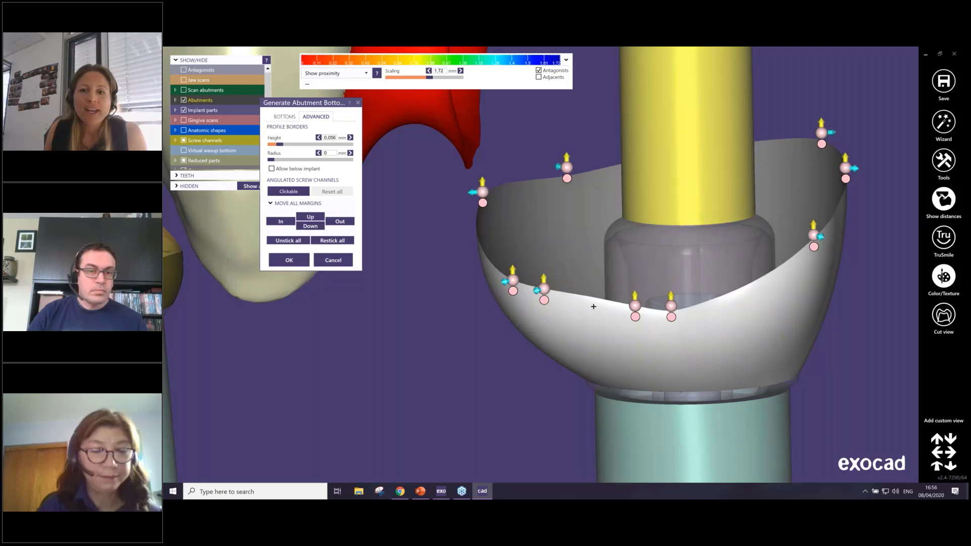
Try a profile border radius of 0.032 mm at the implant interface and return it to 0
right_click_drag(593, 306, 441, 324)
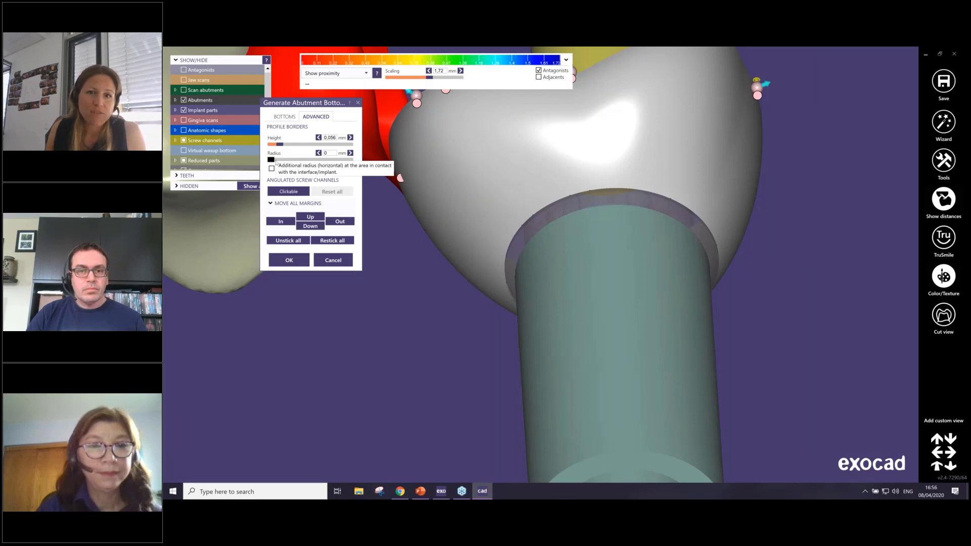
mouse_move(276, 162)
left_mouse_down()
mouse_move(300, 167)
mouse_move(269, 168)
left_mouse_up()
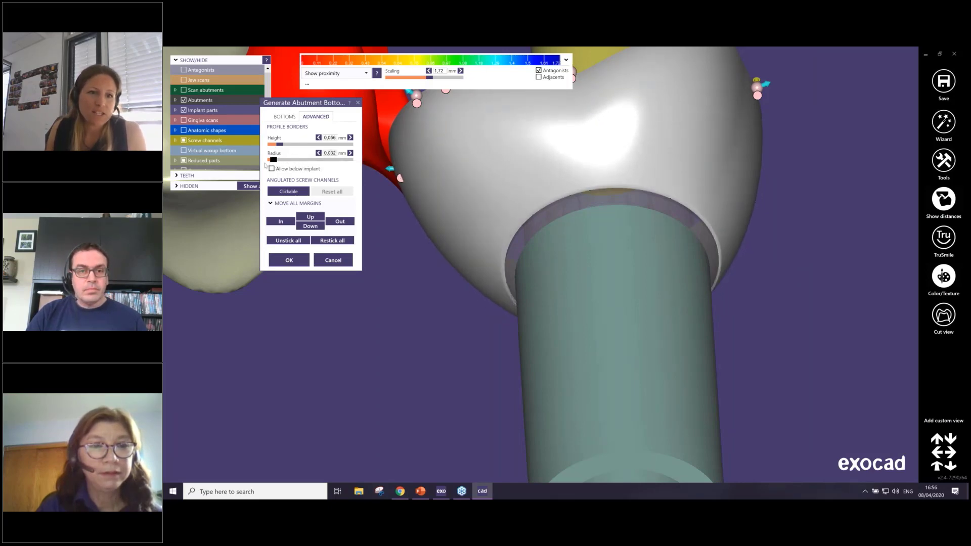
scroll(544, 208, "down", 10)
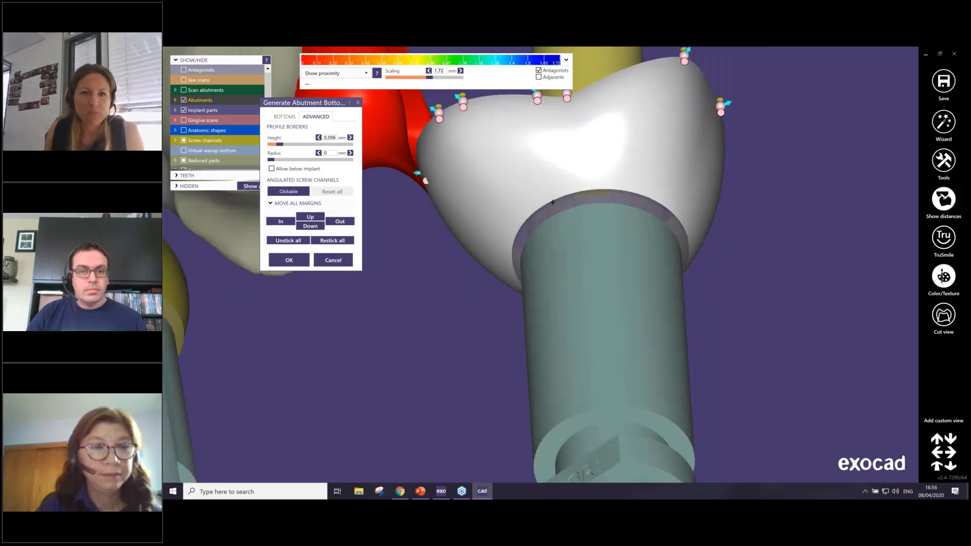
right_click_drag(544, 207, 541, 208)
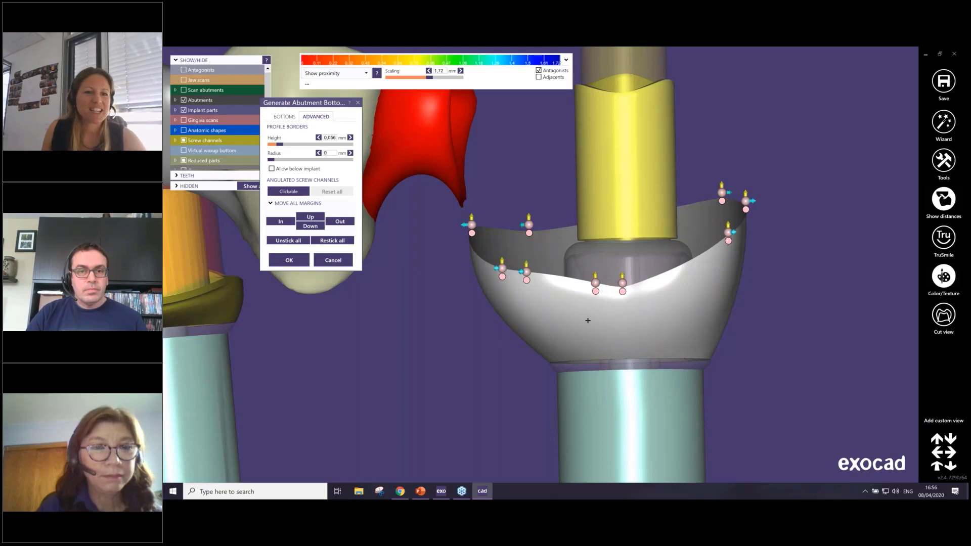
Try the clickable option for angulated screw channels and accept the abutment bottom design of tooth 16
scroll(596, 319, "down", 1)
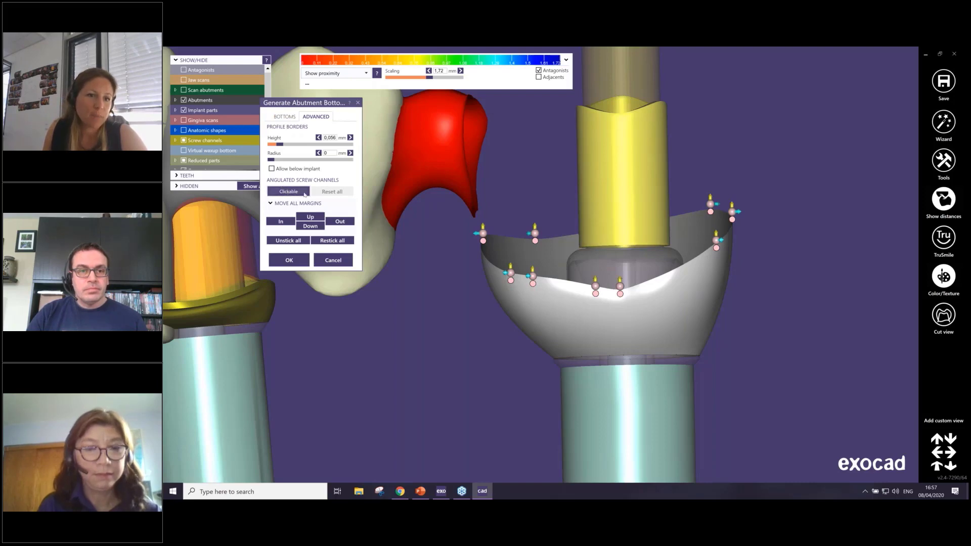
right_click_drag(535, 188, 471, 226)
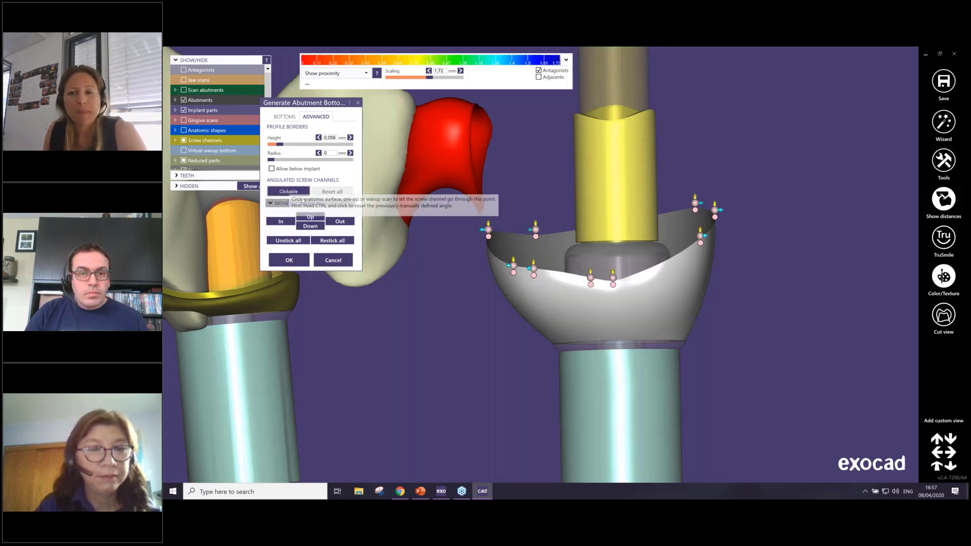
left_click(292, 193)
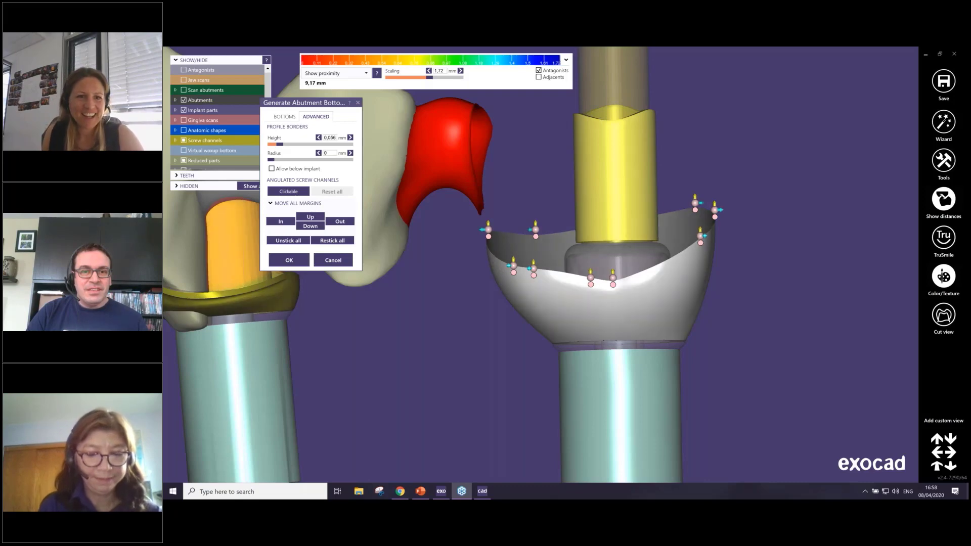
left_click(289, 260)
scroll(559, 226, "down", 5)
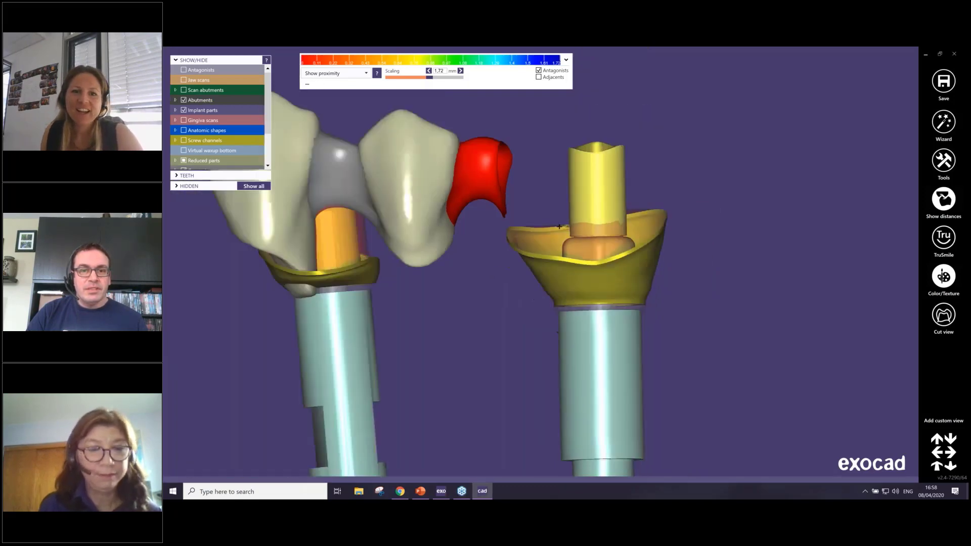
right_click_drag(559, 226, 607, 167)
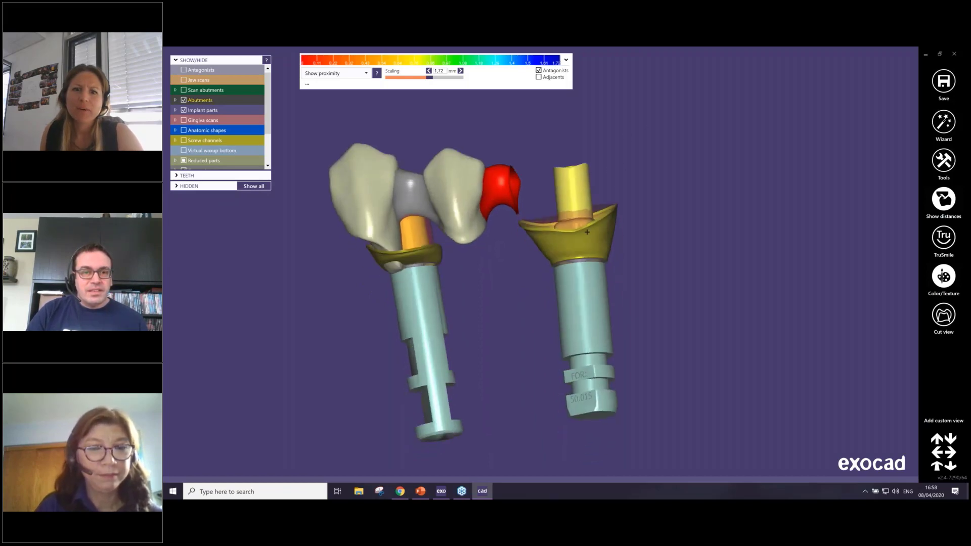
right_click_drag(579, 183, 602, 167)
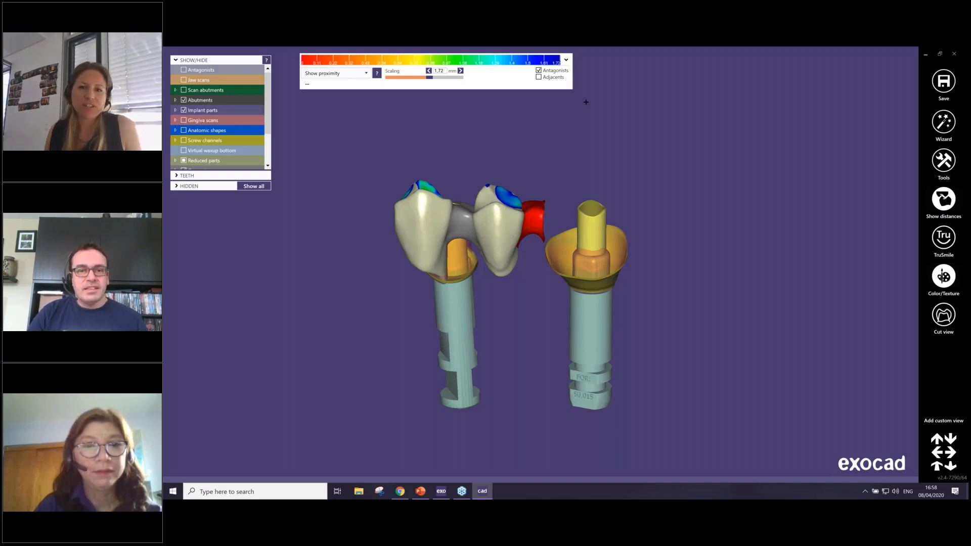
right_click(611, 145)
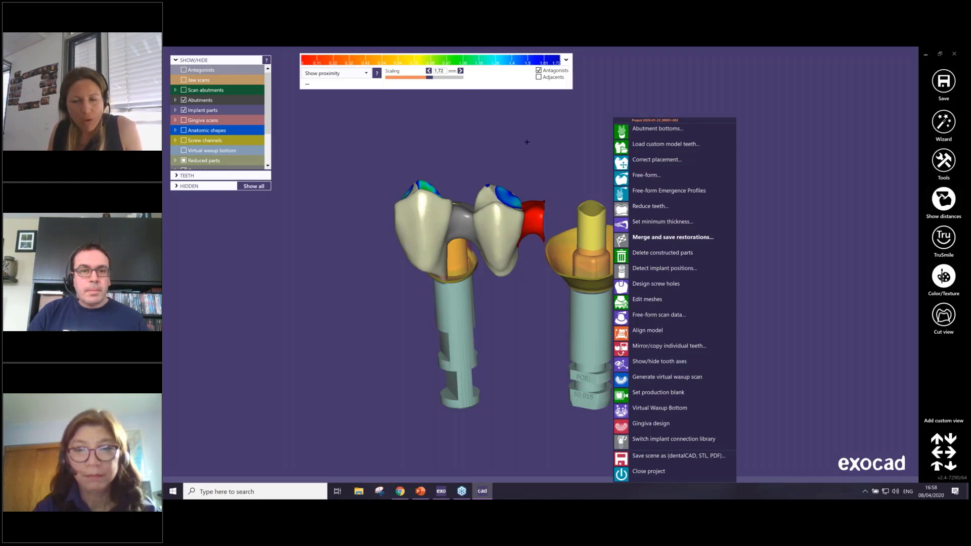
right_click(597, 111)
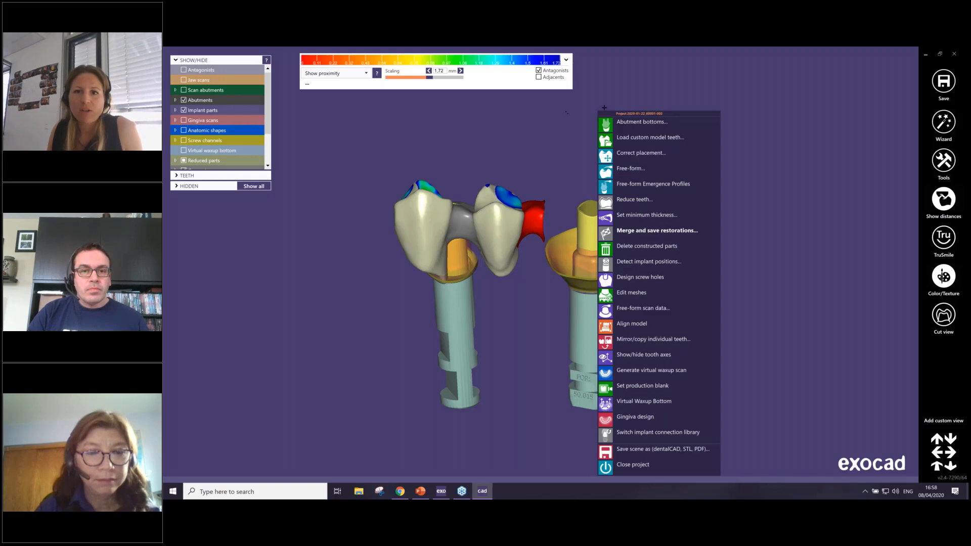
right_click(522, 289)
left_click(754, 162)
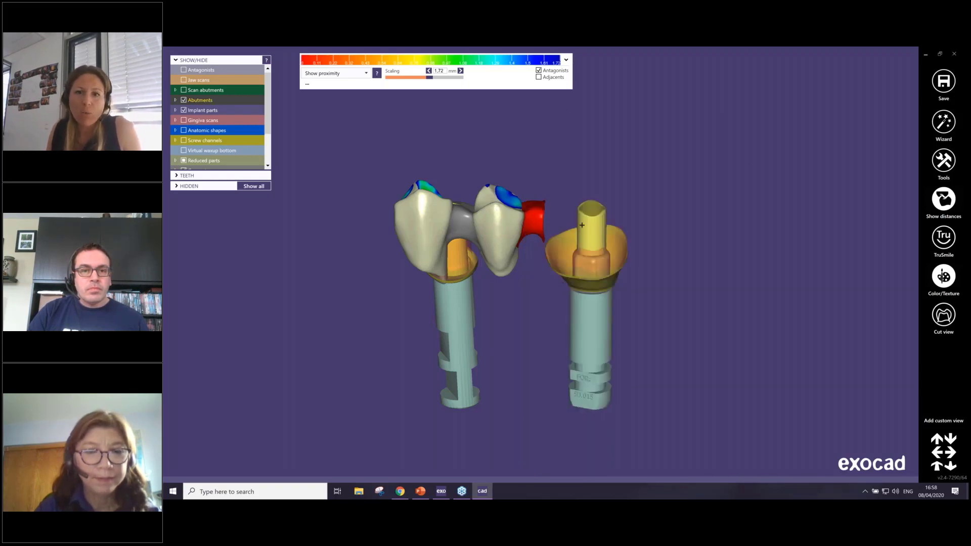
right_click(594, 222)
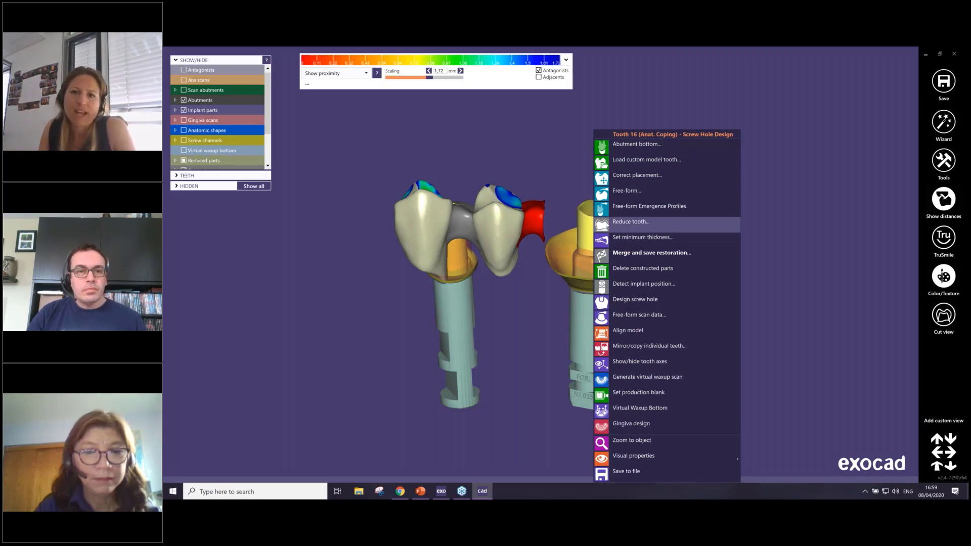
left_click(594, 124)
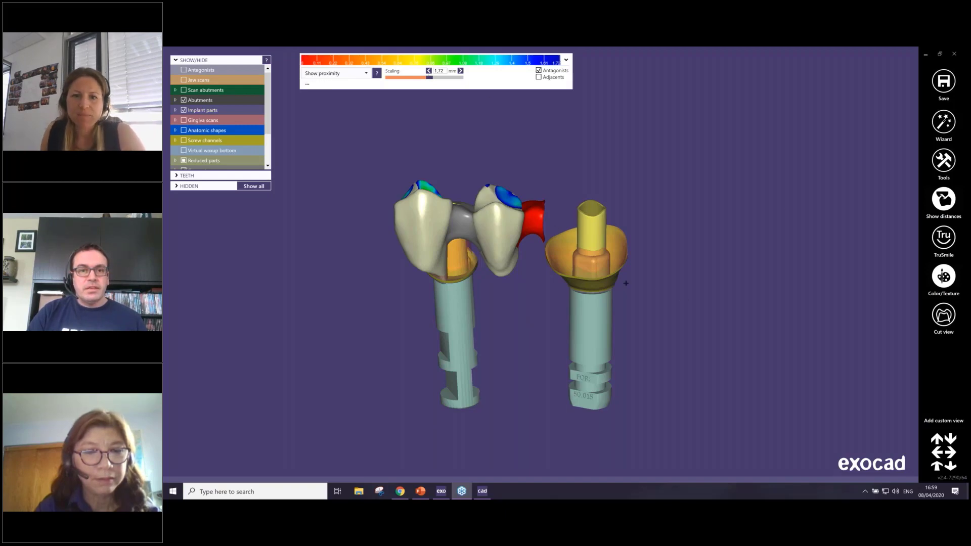
right_click_drag(623, 275, 577, 244)
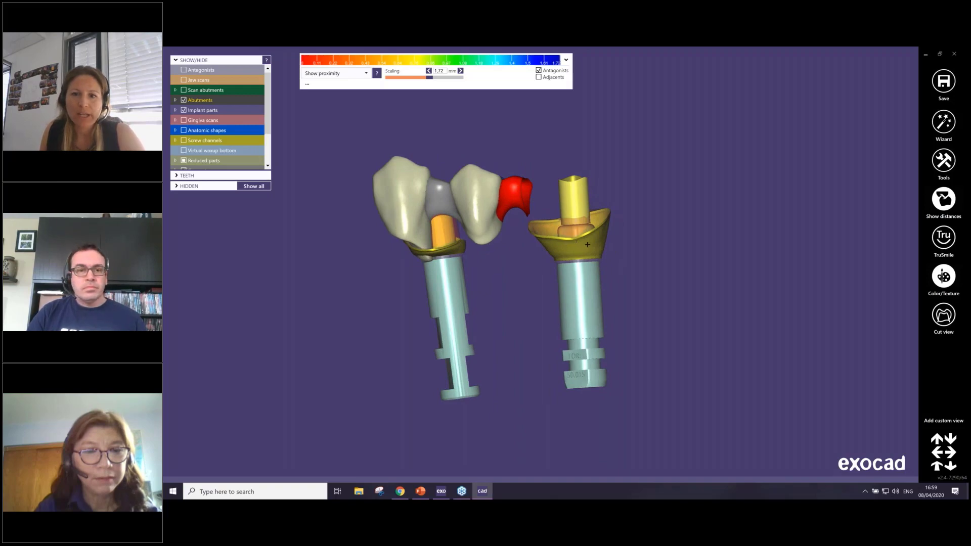
Show the jaw scan and reopen the abutment bottom design for tooth 16, resetting the free-formed emergence profiles
key("ctrl+j")
right_click_drag(587, 245, 584, 248)
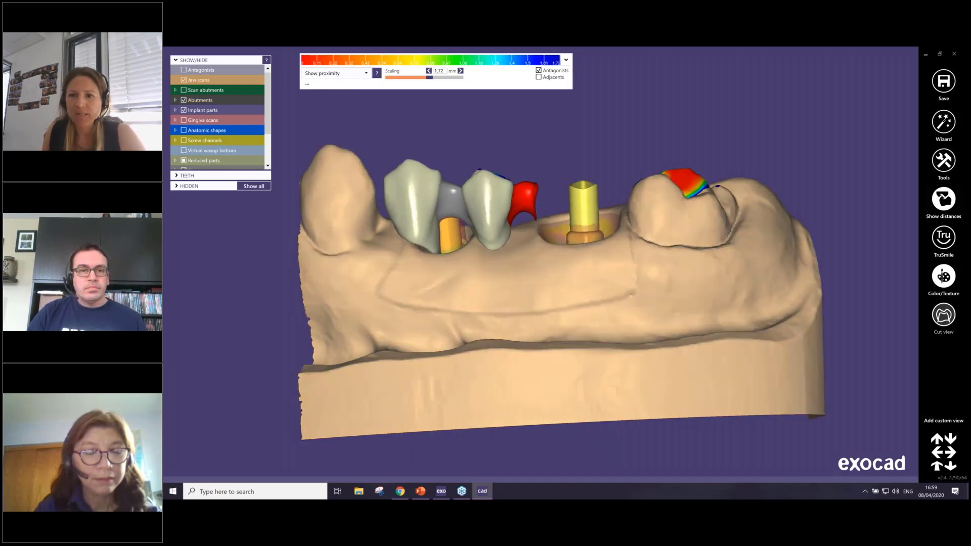
right_click_drag(699, 245, 697, 247)
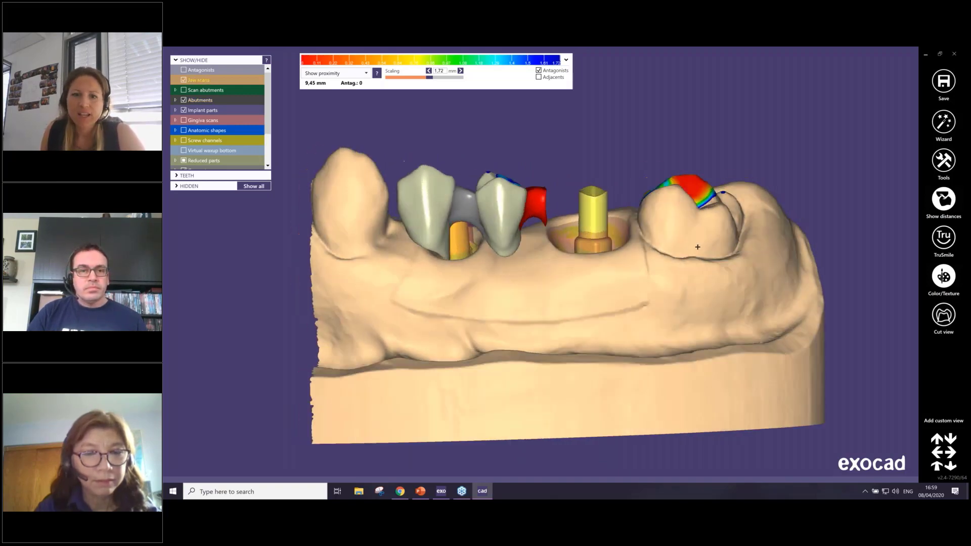
right_click(613, 236)
left_click(662, 99)
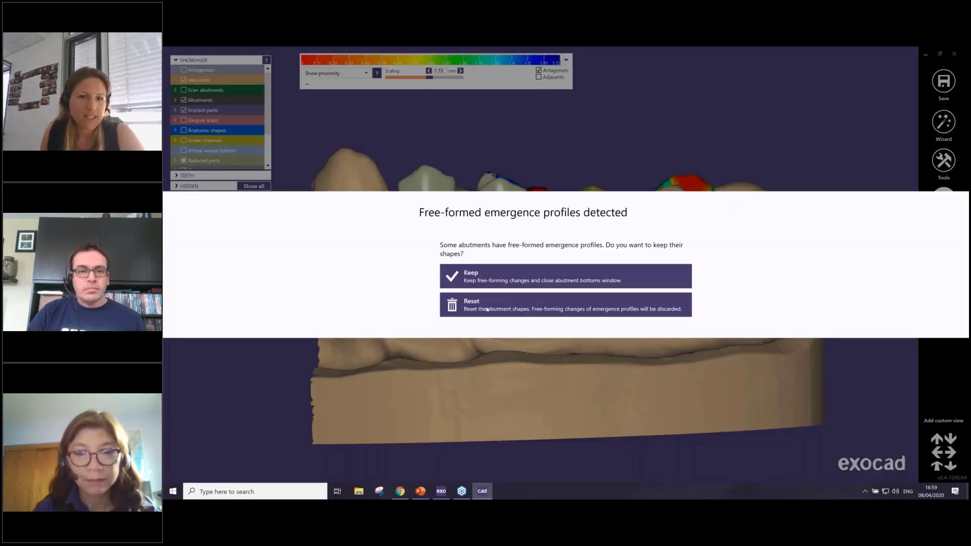
left_click(510, 309)
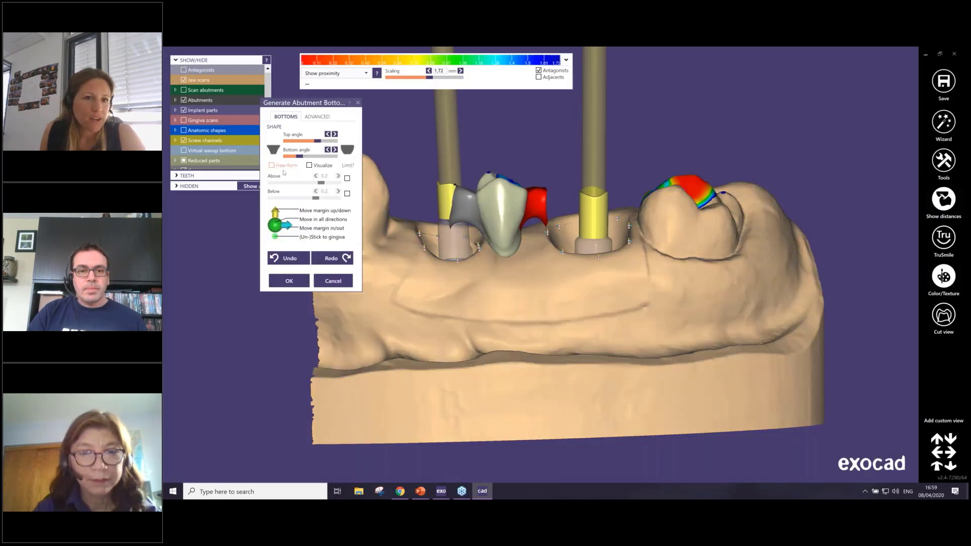
Visualize the gingiva distances as a color map on both abutment bottoms and examine them from several sides
left_click(309, 166)
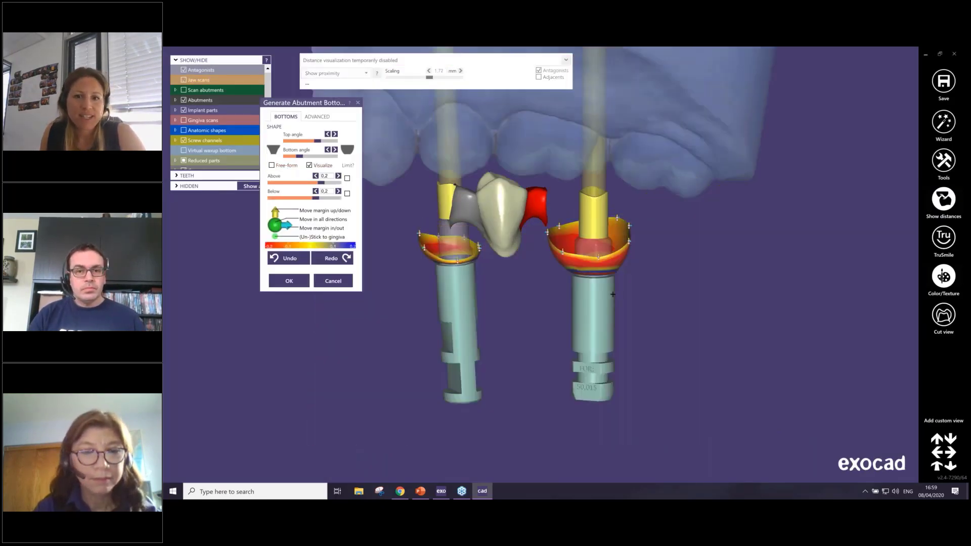
right_click_drag(612, 294, 371, 240)
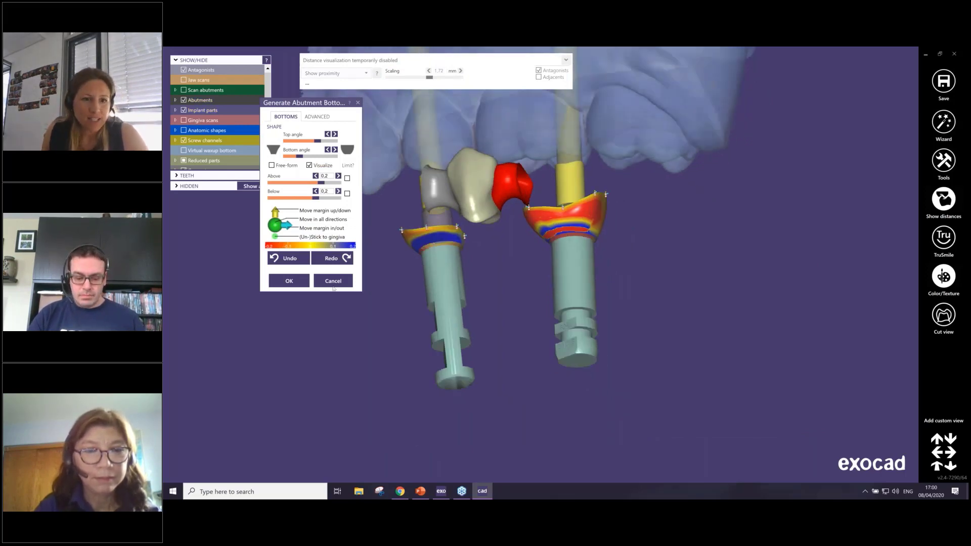
right_click_drag(605, 196, 573, 274)
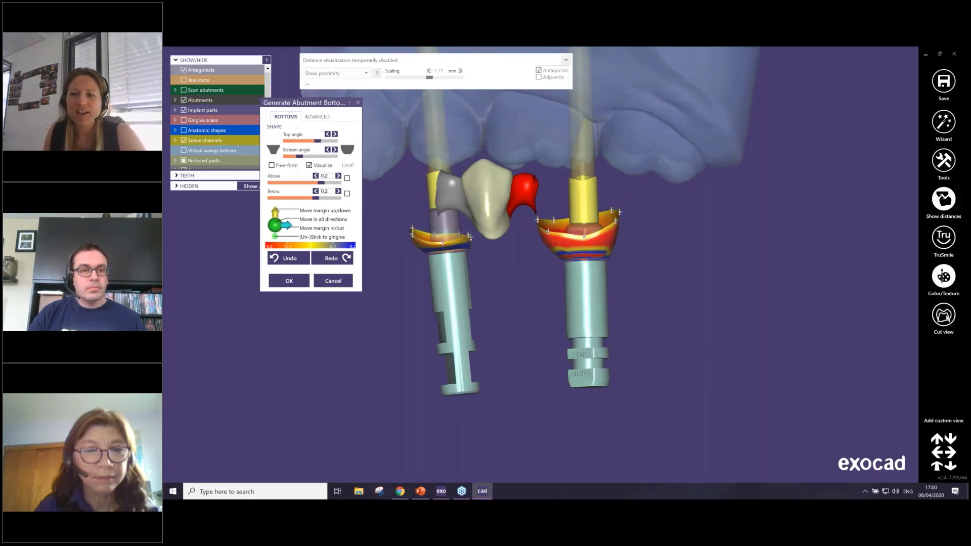
Open a cut view through tooth 16's abutment with the jaw scan shown and enlarge the area between profile and gingiva
left_click(944, 315)
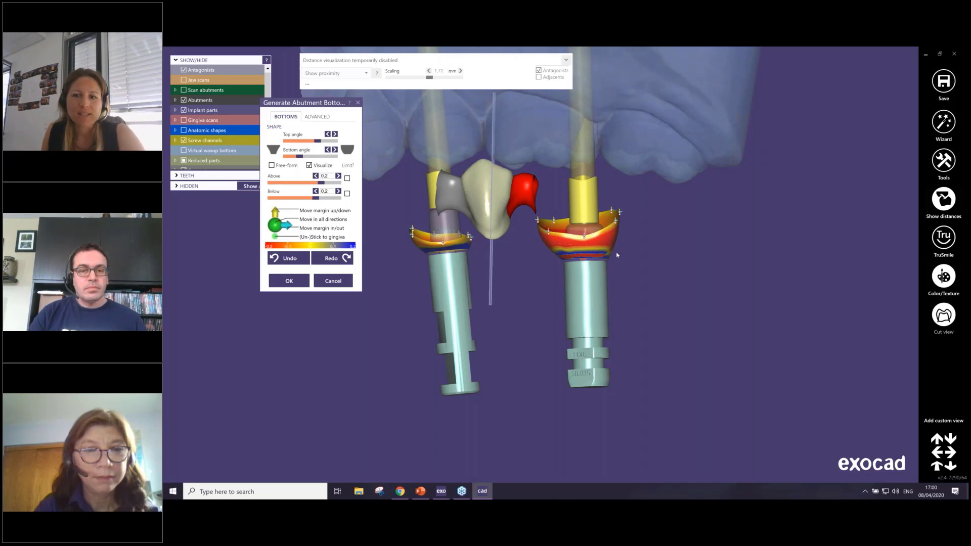
right_click_drag(648, 258, 597, 244)
key("ctrl+a")
key("ctrl+a")
key("ctrl+j")
scroll(814, 379, "up", 4)
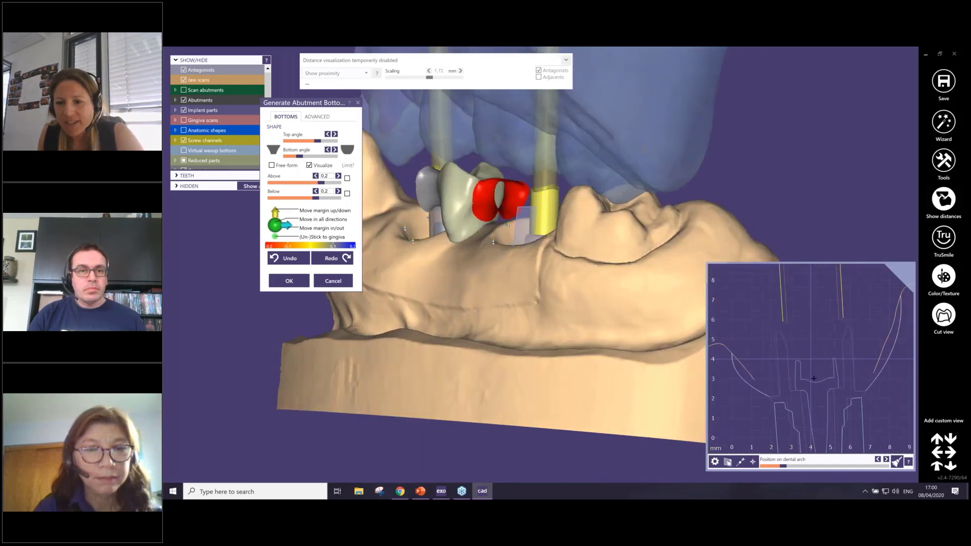
scroll(814, 378, "down", 2)
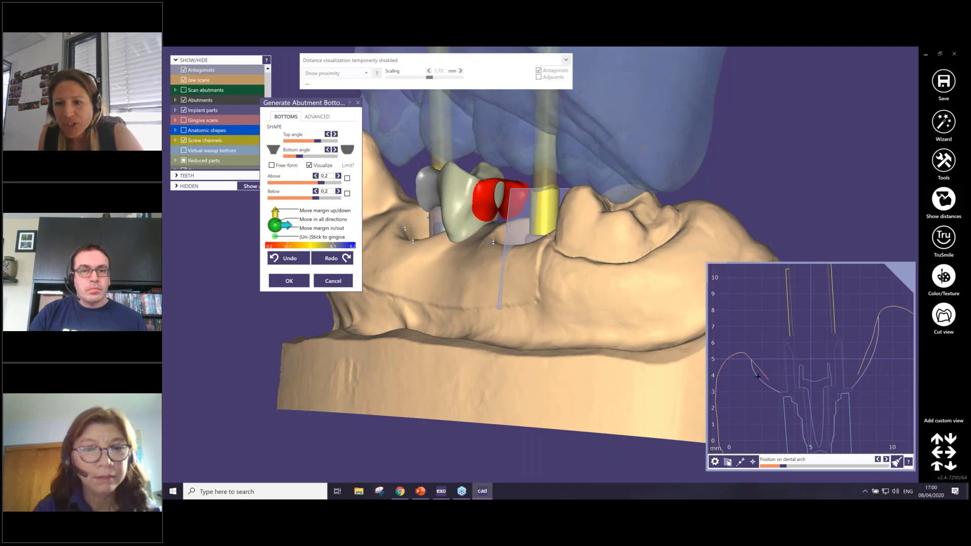
scroll(741, 342, "up", 4)
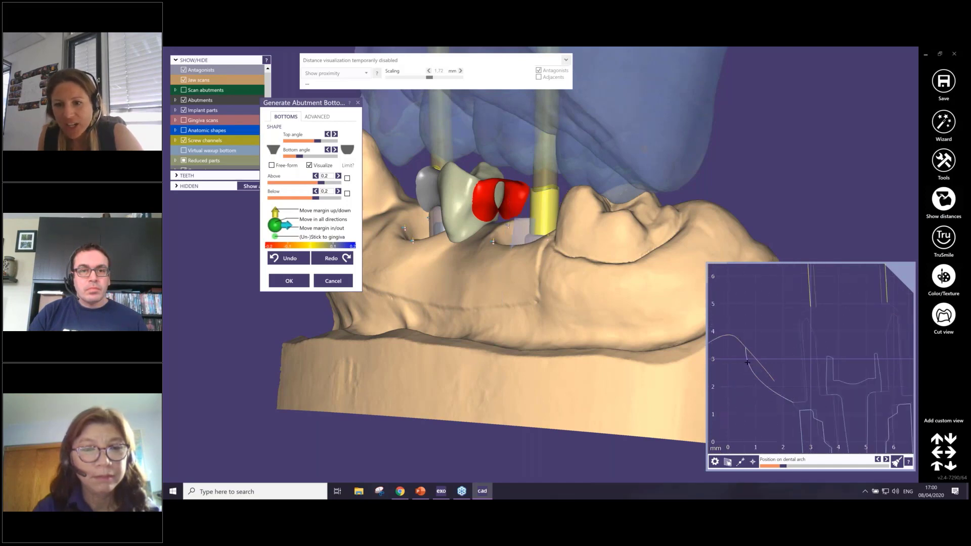
Measure the distance between tooth 16's emergence profile and the gingiva in the cross-section
left_click(740, 461)
left_click_drag(754, 373, 767, 367)
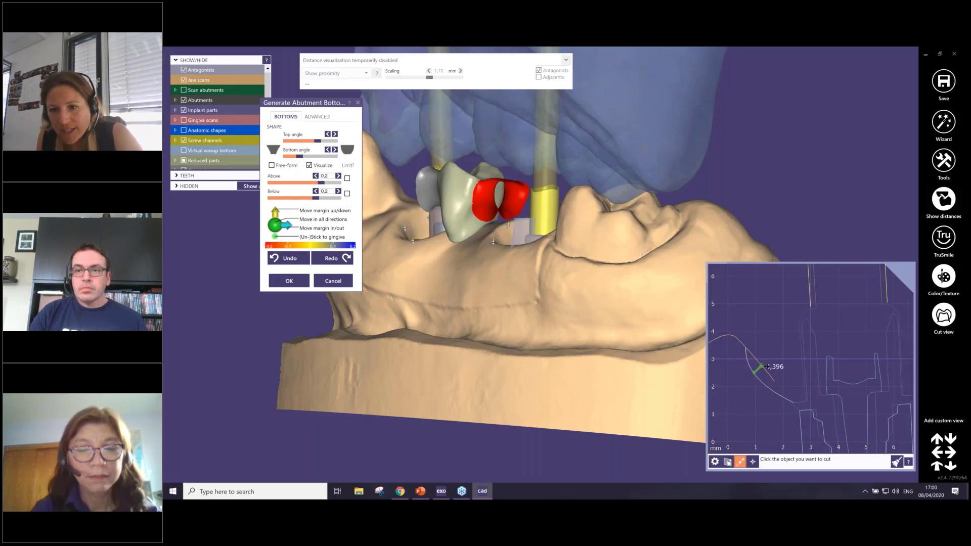
scroll(772, 369, "up", 2)
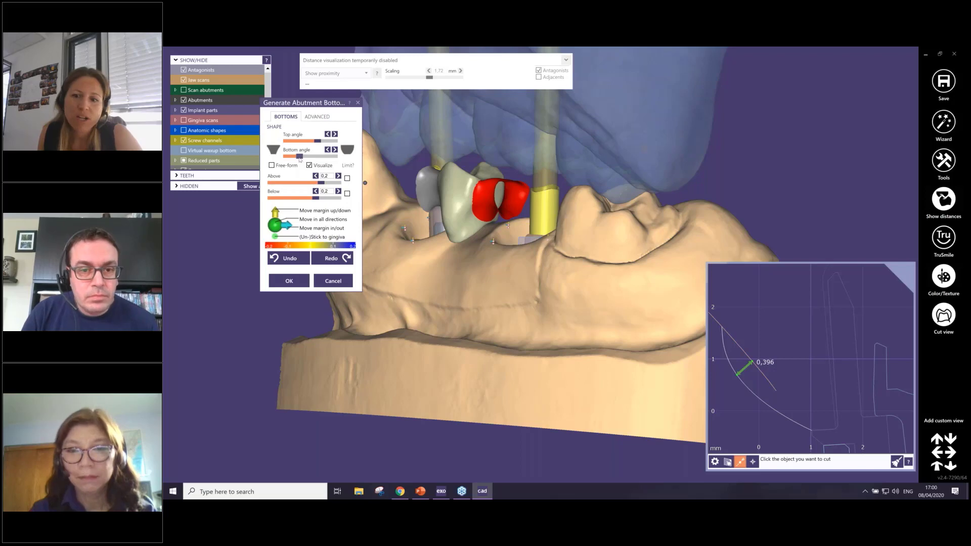
Lower the bottom angle of the abutment shape to its minimum
left_click_drag(299, 160, 287, 161)
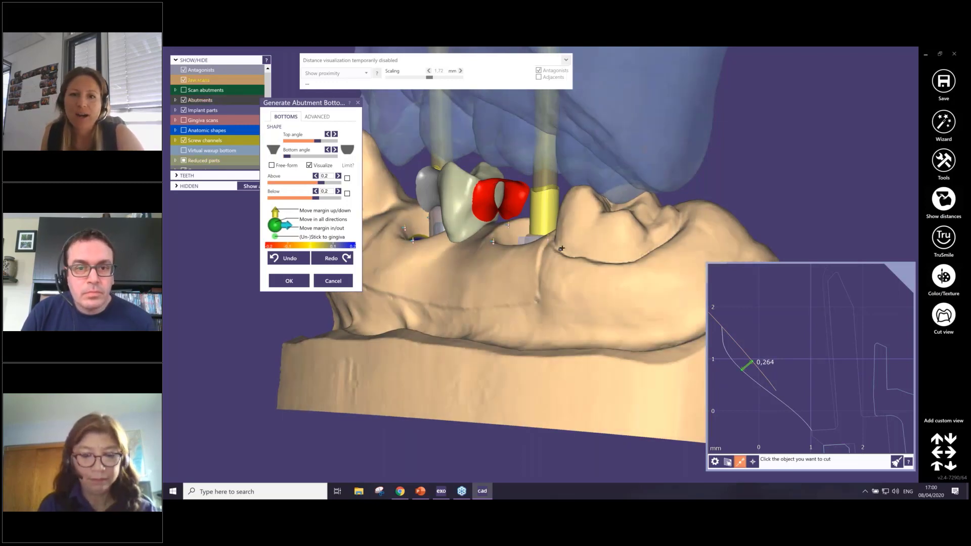
right_click_drag(495, 184, 580, 243)
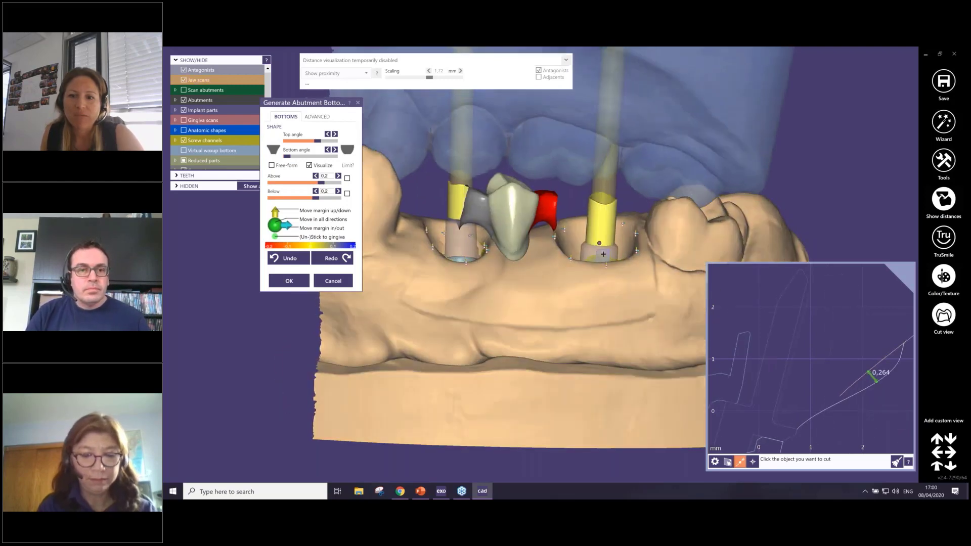
Place a new cut through tooth 16's abutment, examine the sections along the dental arch and close the cut view
left_click(590, 260)
left_click(592, 269)
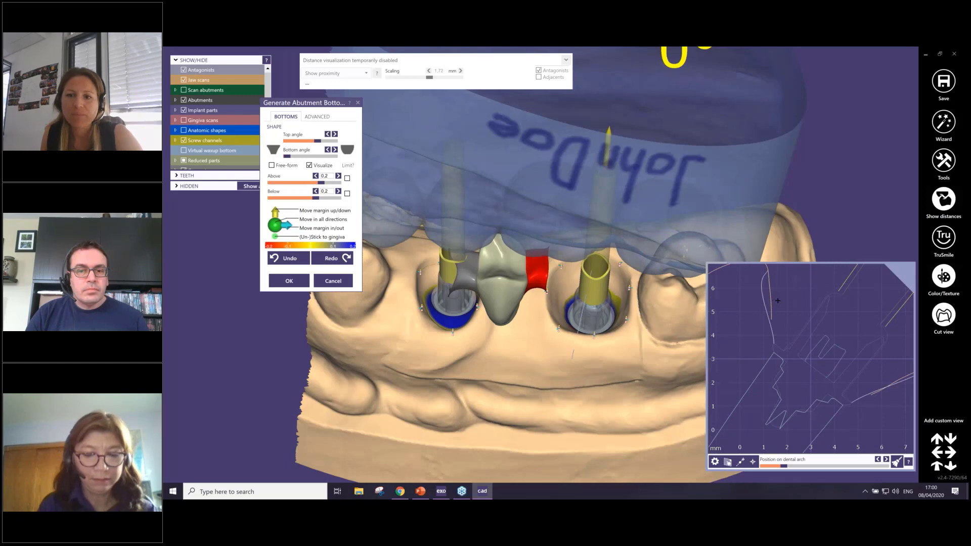
scroll(778, 301, "up", 5)
scroll(778, 301, "down", 7)
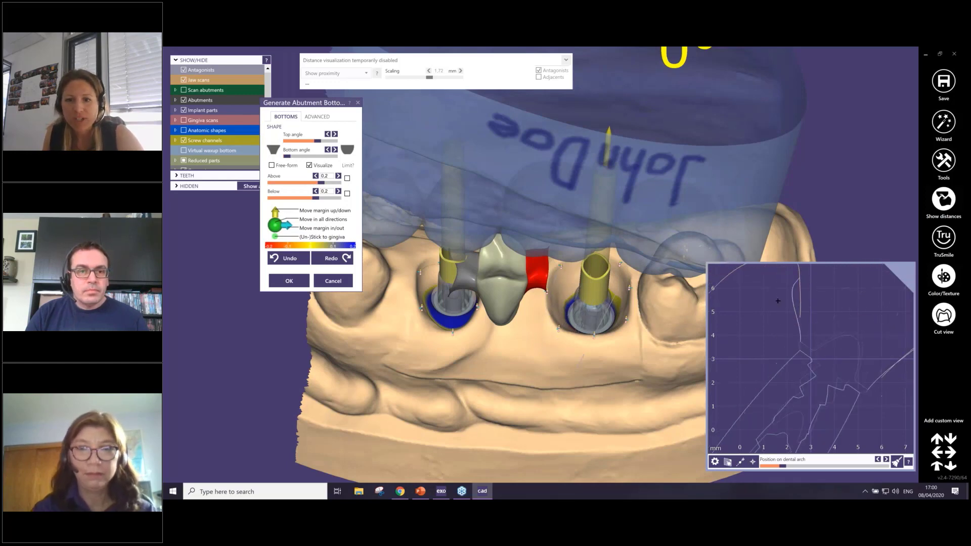
scroll(778, 301, "down", 5)
scroll(778, 301, "up", 8)
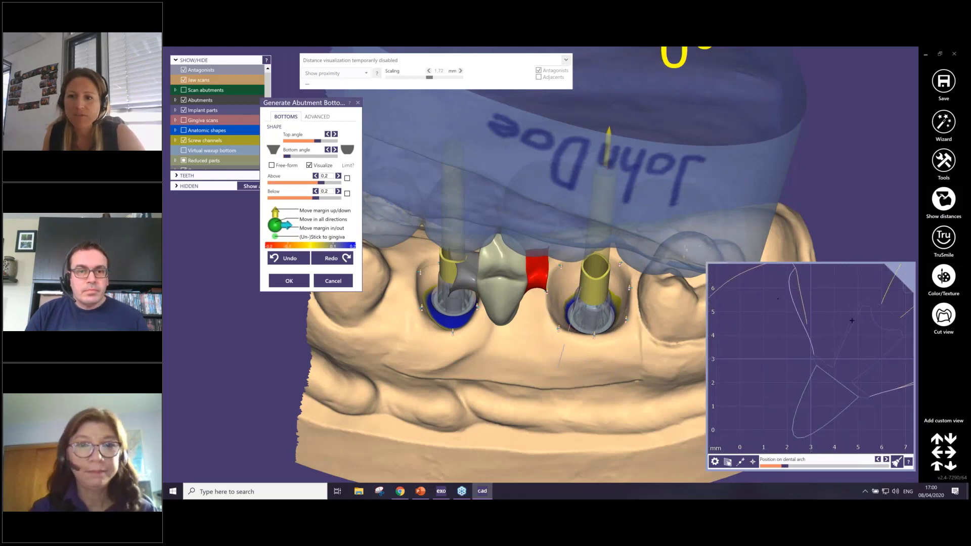
scroll(851, 321, "down", 4)
scroll(827, 343, "down", 6)
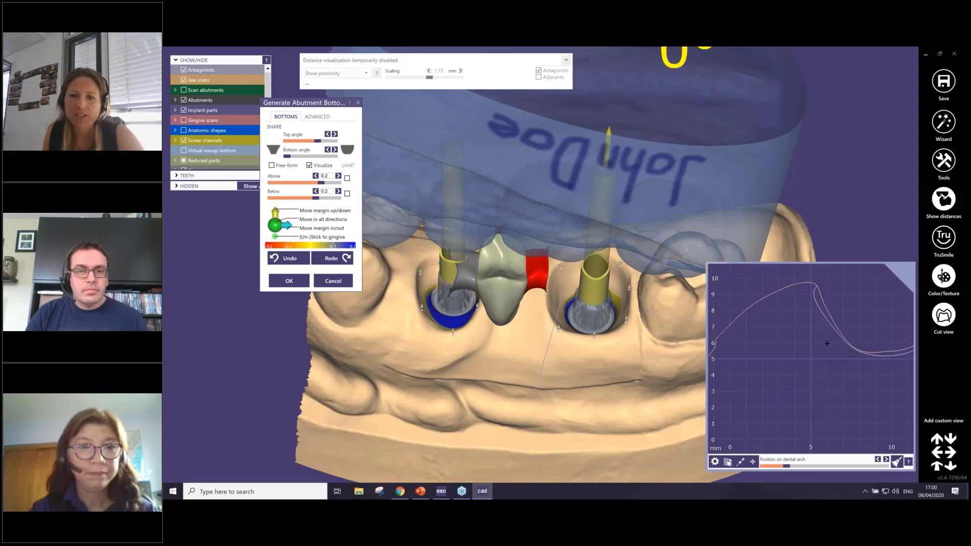
scroll(824, 334, "down", 1)
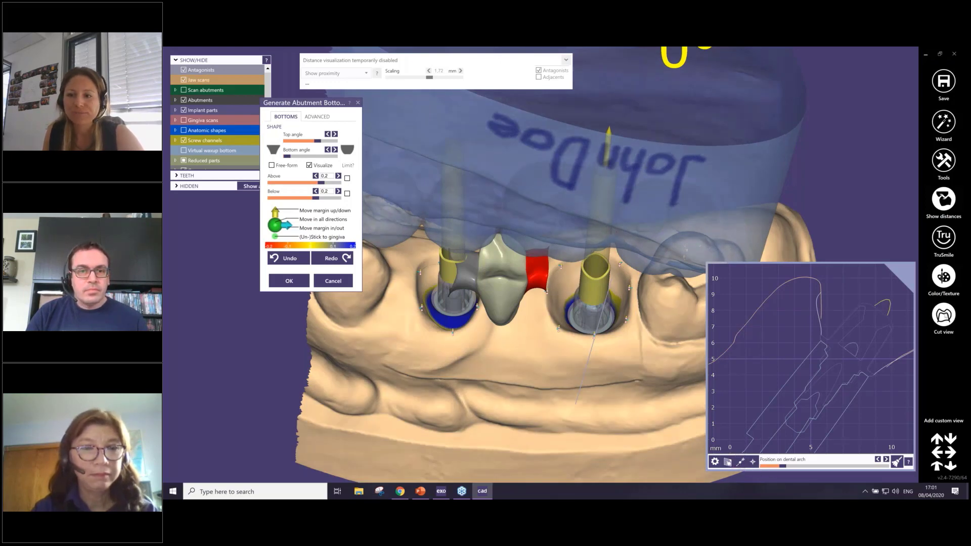
left_click(945, 317)
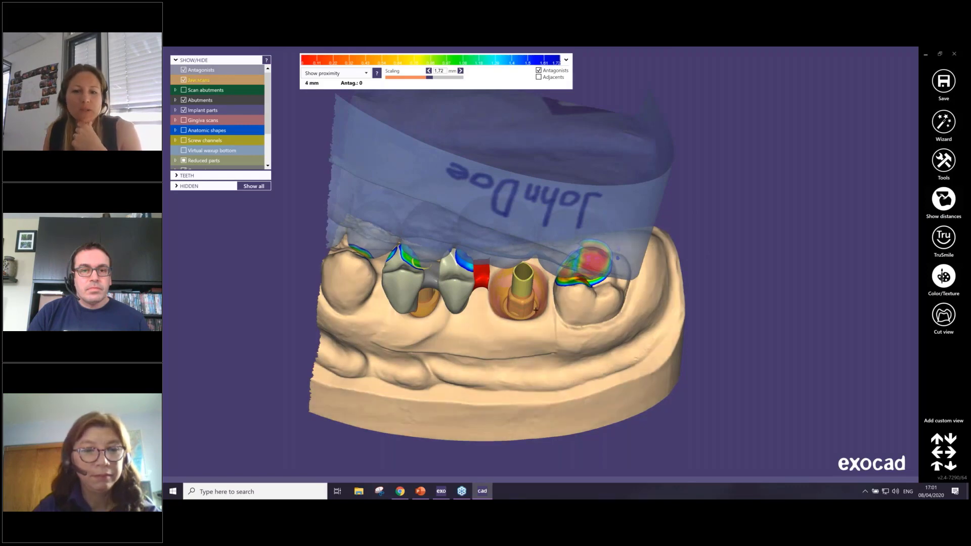
Look through the Expert mode commands available for tooth 16's abutment bottom and for the whole project
right_click(567, 300)
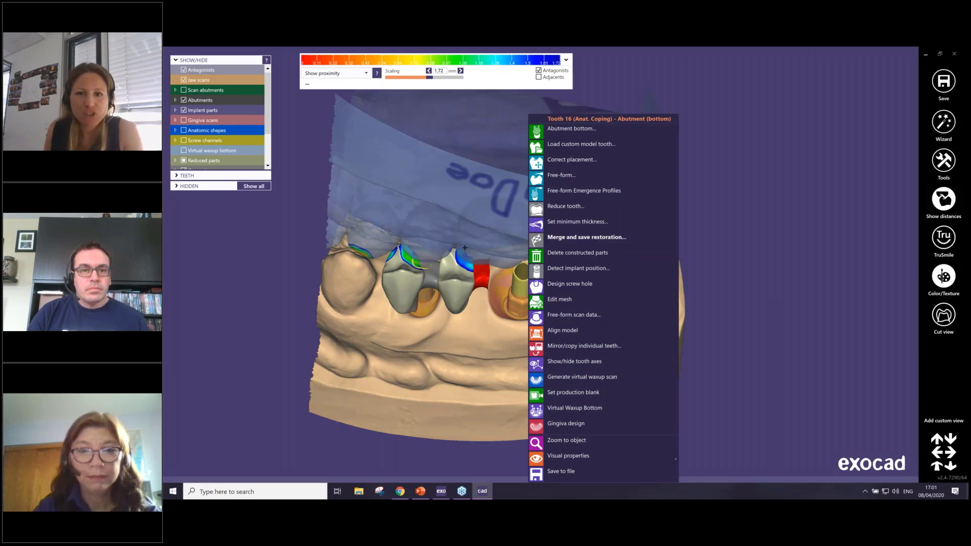
right_click(756, 182)
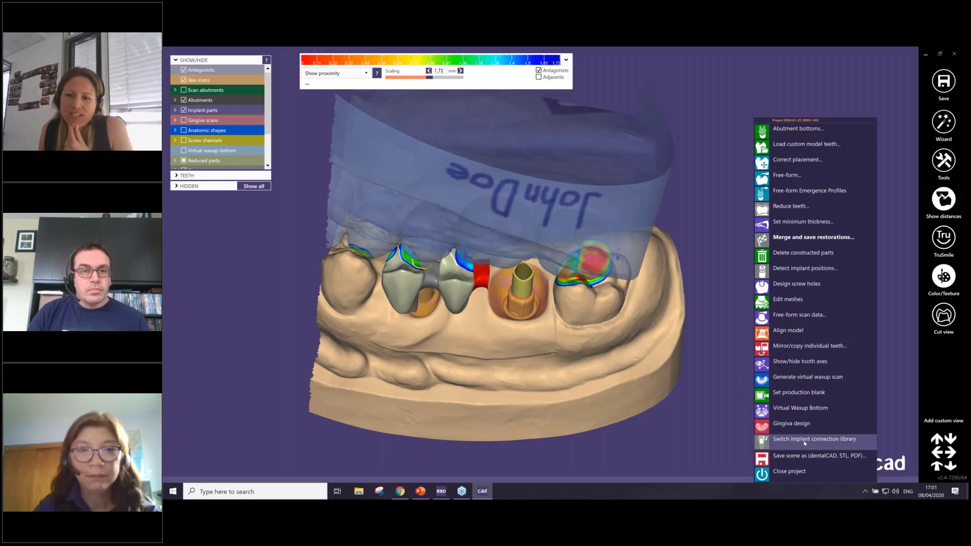
left_click(434, 490)
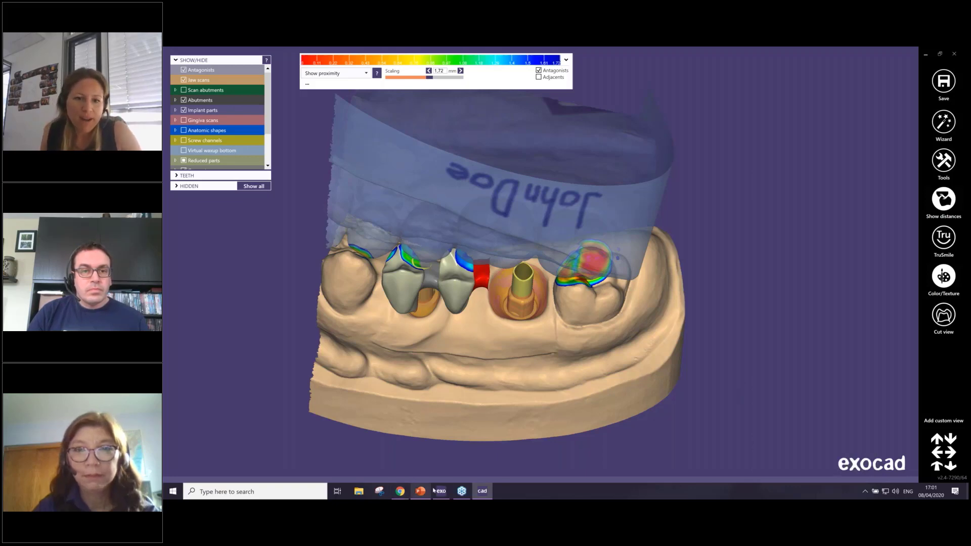
Switch to the PowerPoint presentation and show slide 10, the tip on changing from "Pull to margin" to "Preserve tooth library shape"
left_click(419, 492)
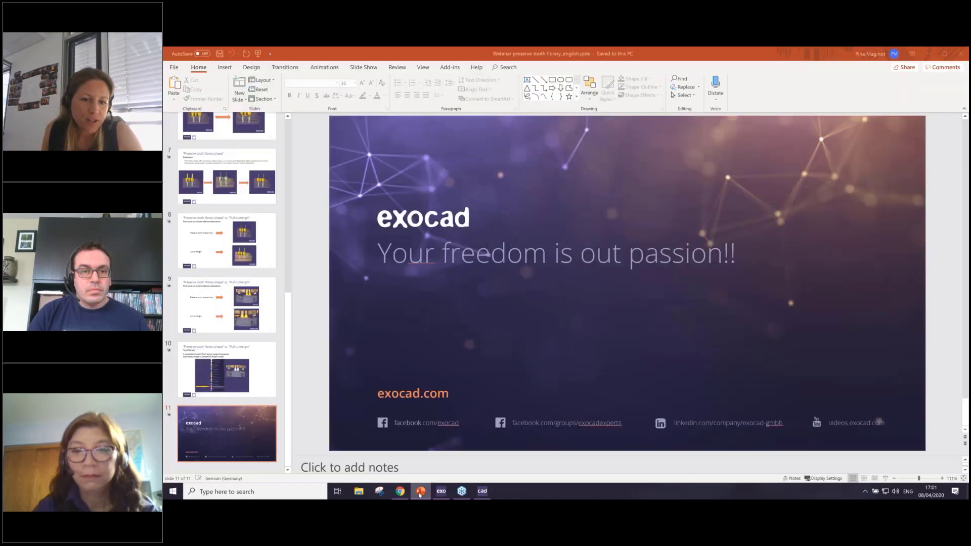
left_click(420, 491)
left_click(420, 491)
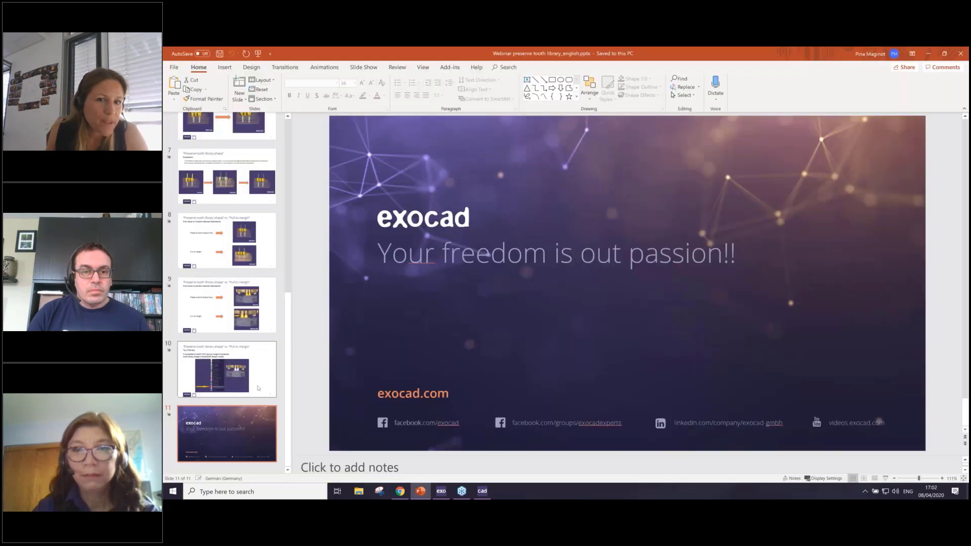
scroll(575, 396, "up", 1)
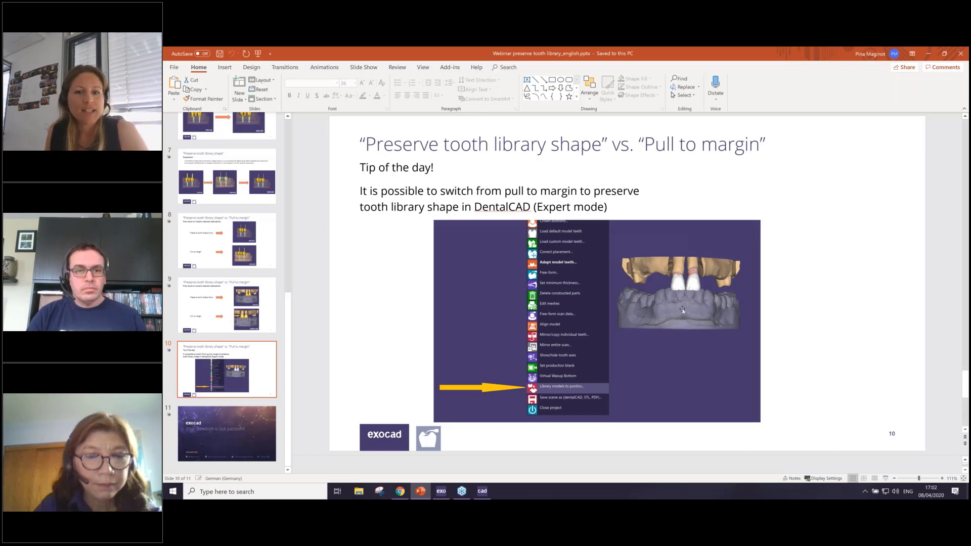
scroll(682, 310, "down", 1)
left_click(257, 364)
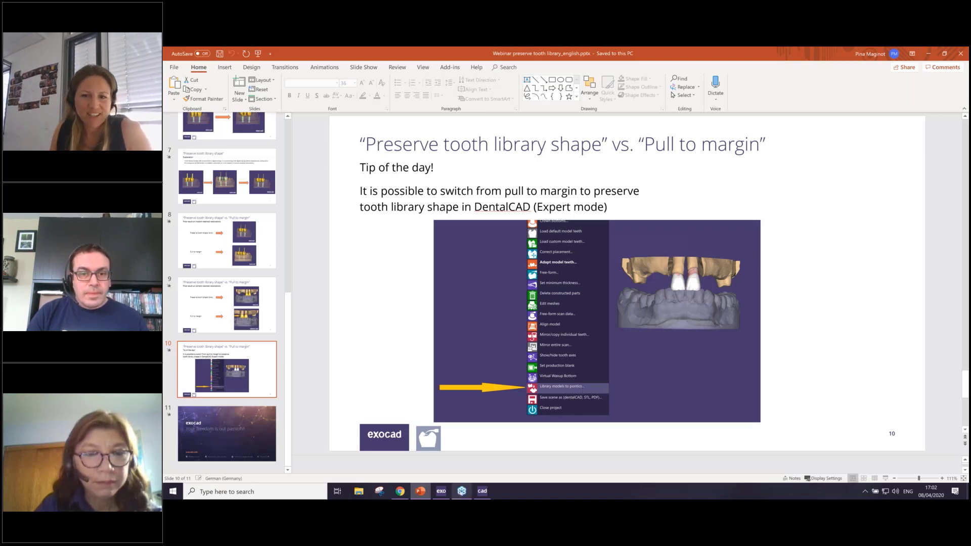
Switch back from the presentation to the exocad DentalCAD design scene
left_click(461, 494)
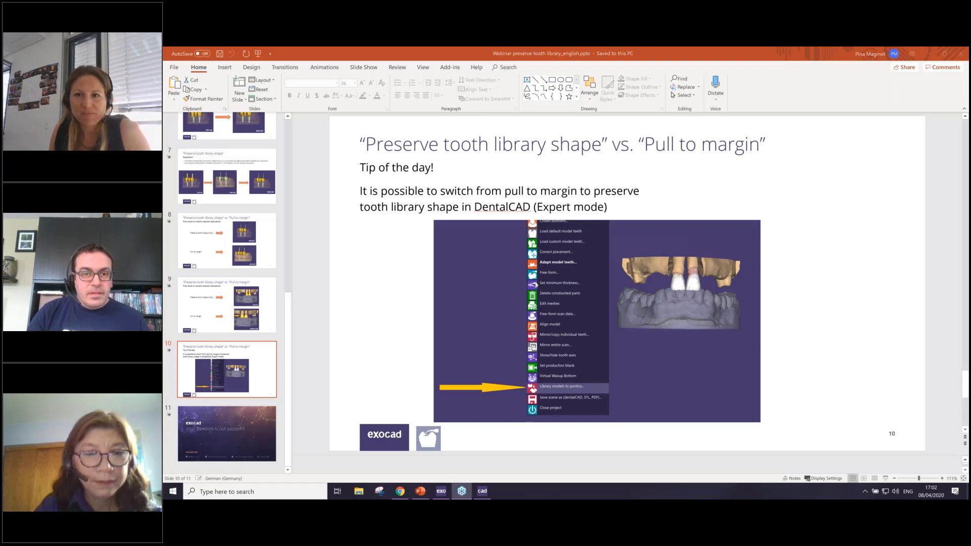
left_click(483, 492)
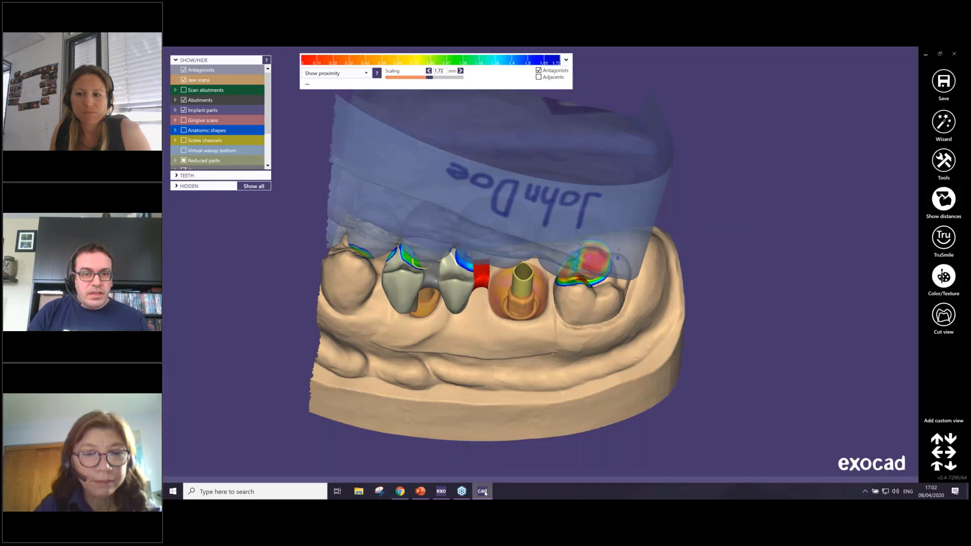
left_click(483, 492)
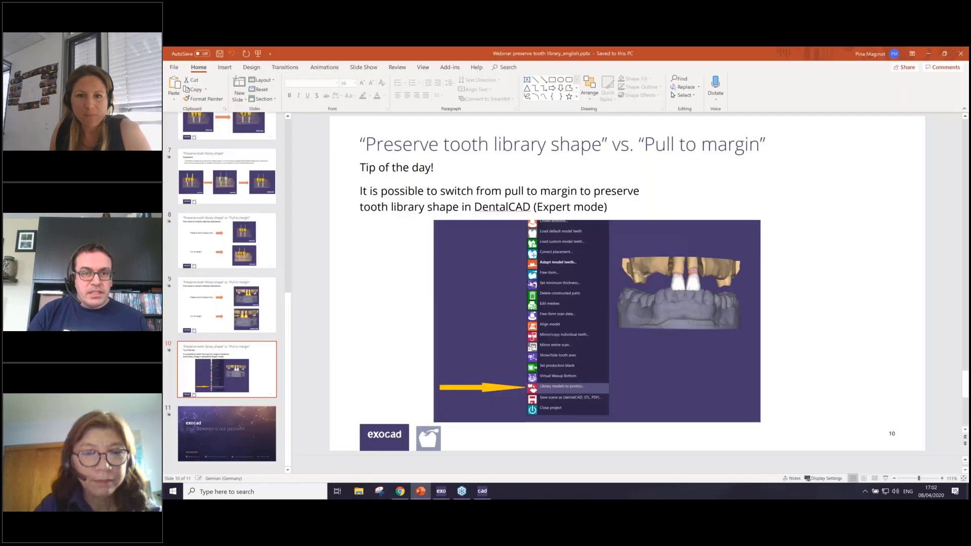
left_click(482, 491)
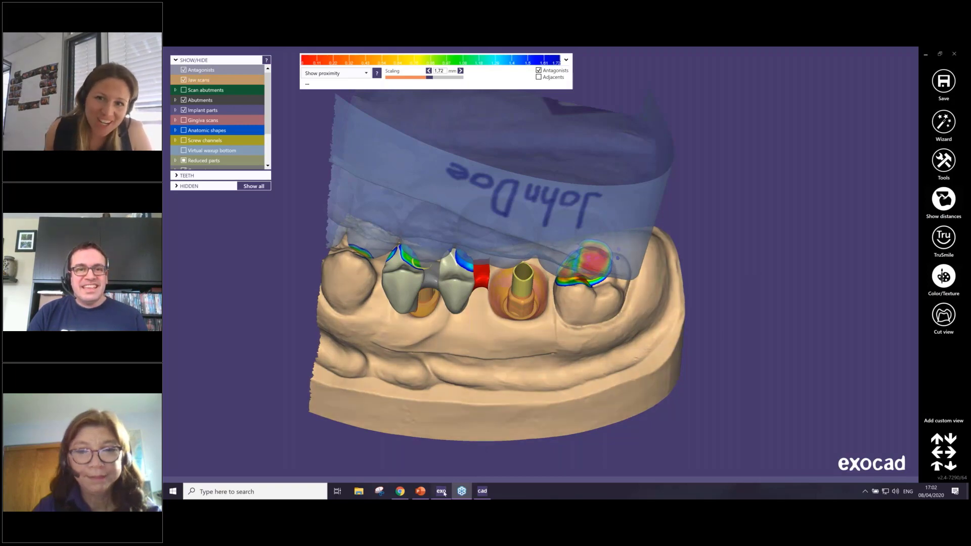
Switch to the exocad project window, view the list of loadable projects and return to the project definition of test2
key("alt+Tab")
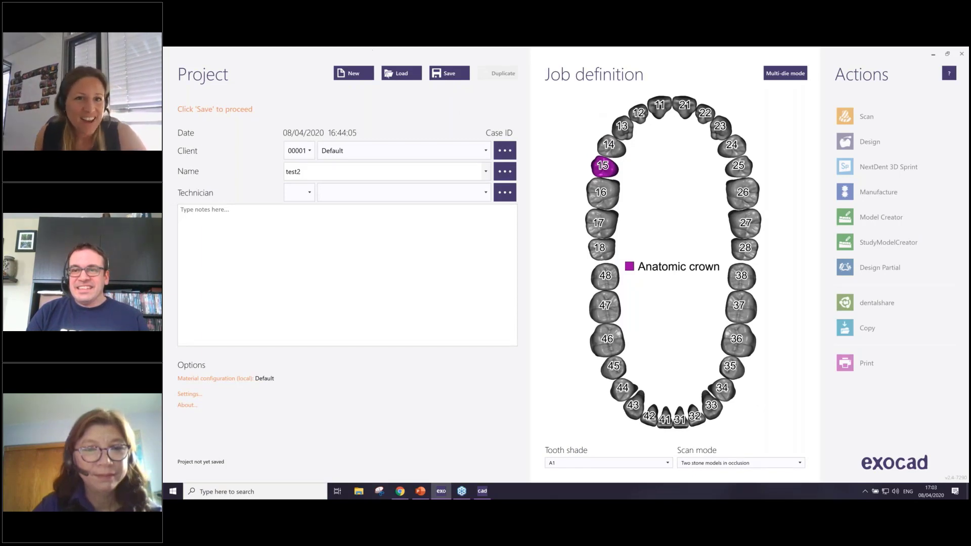
left_click(409, 73)
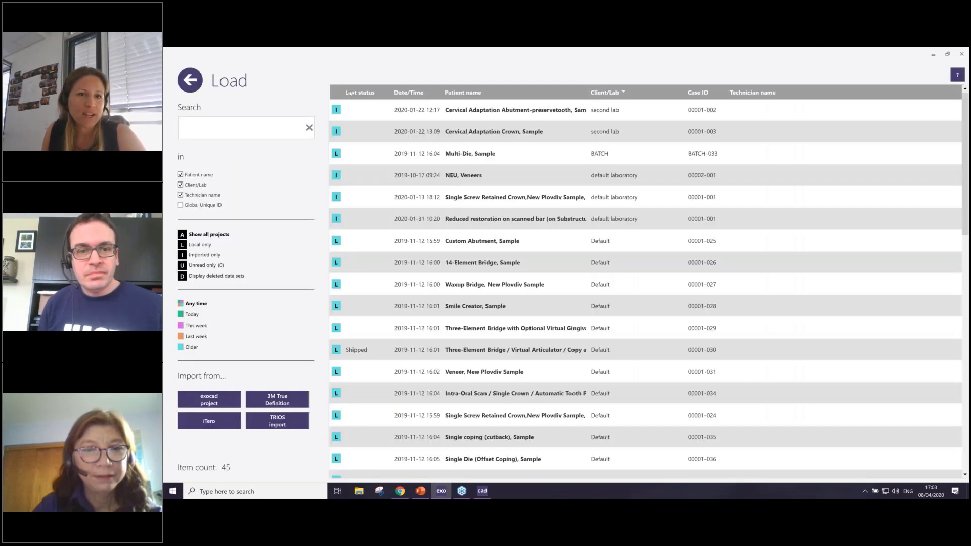
left_click(190, 80)
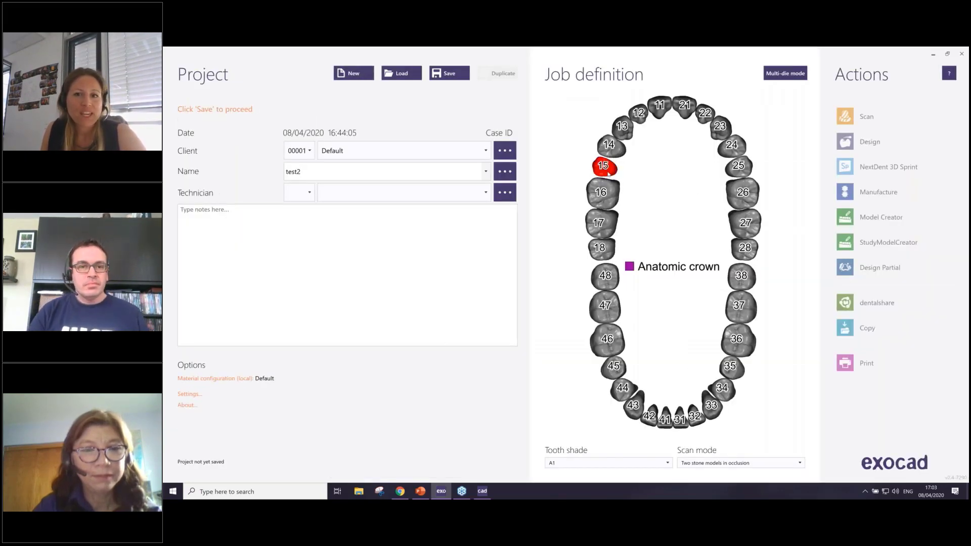
Open tooth 15's definition, view the available machining types for its material, and return to the project definition
left_click(608, 173)
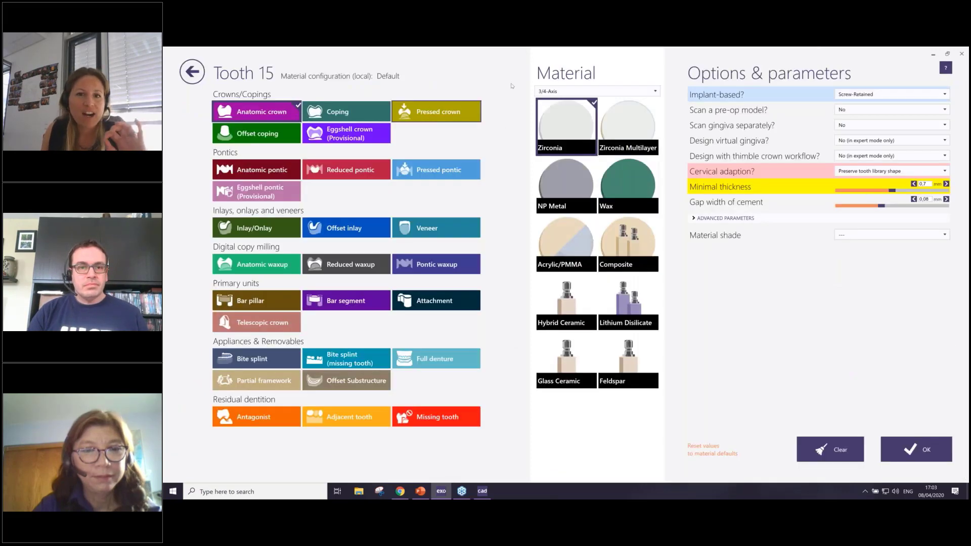
left_click(547, 92)
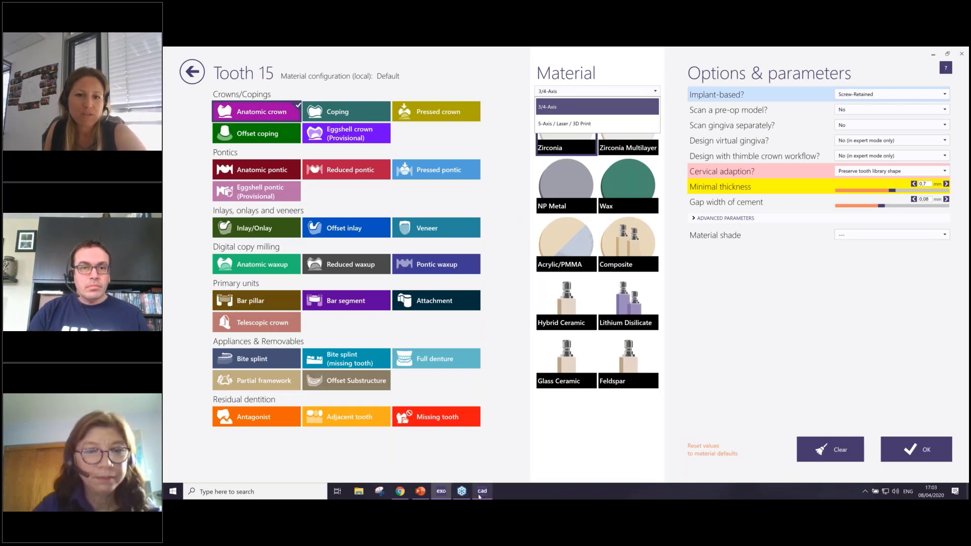
left_click(200, 72)
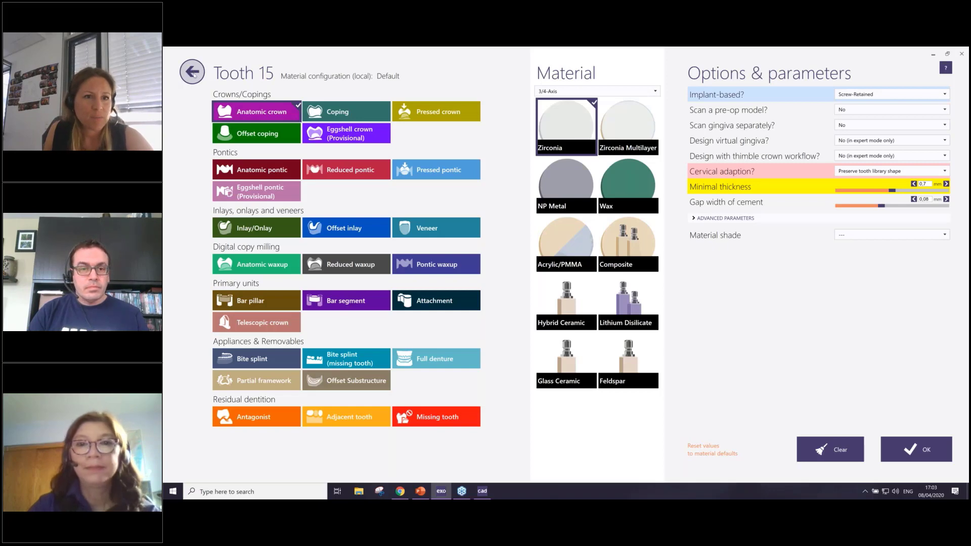
left_click(192, 75)
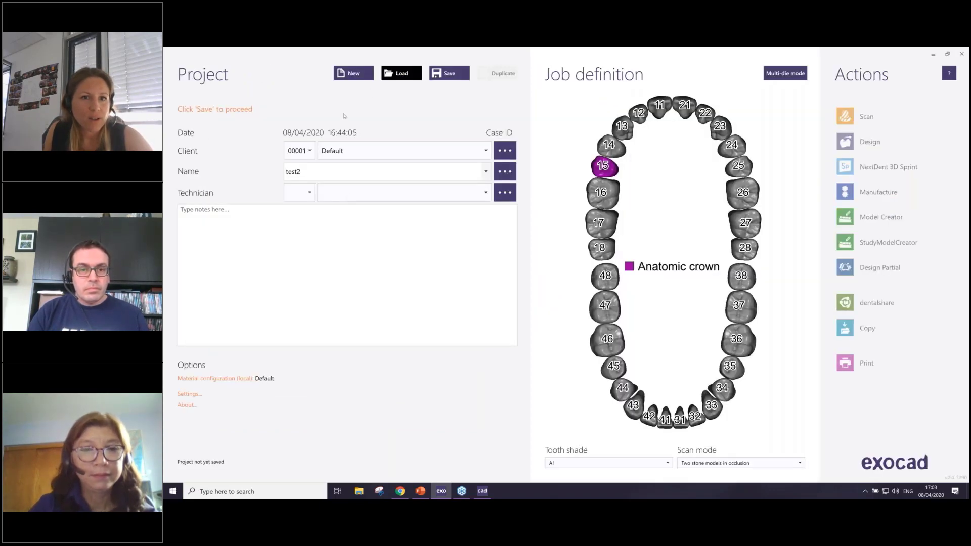
Load the sample project "Three-Element Bridge / Virtual Articulator / Copy and Paste" without saving the current project, and open its design
left_click(405, 74)
left_click(508, 334)
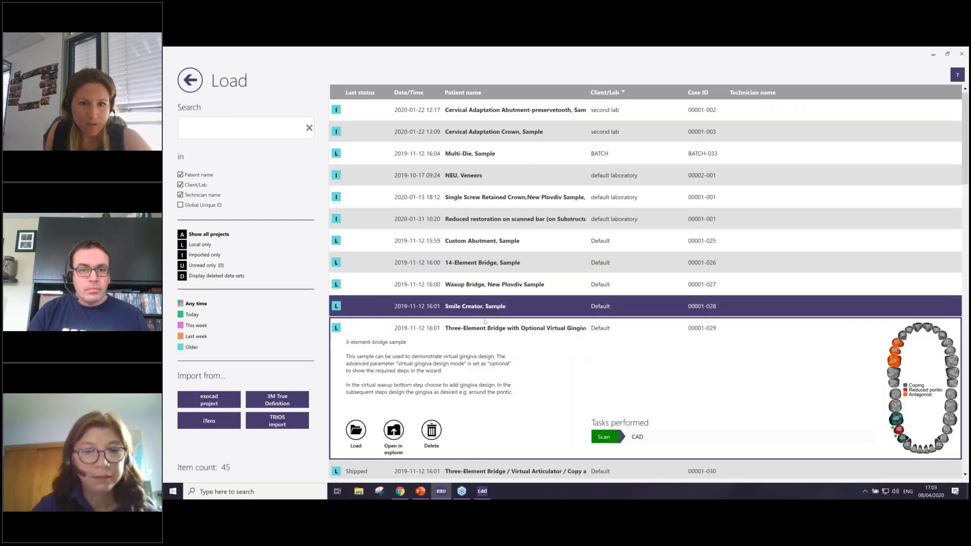
scroll(510, 414, "down", 1)
left_click(509, 413)
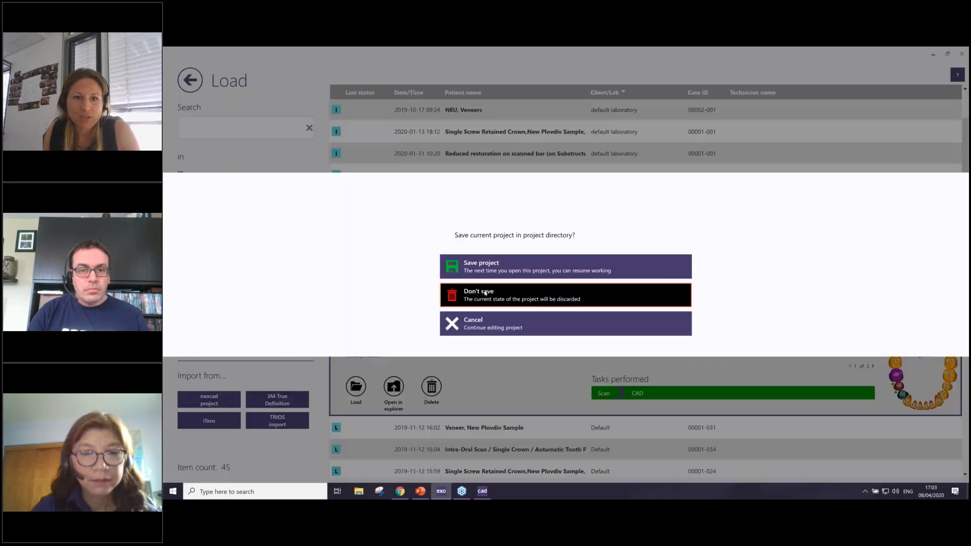
left_click(485, 293)
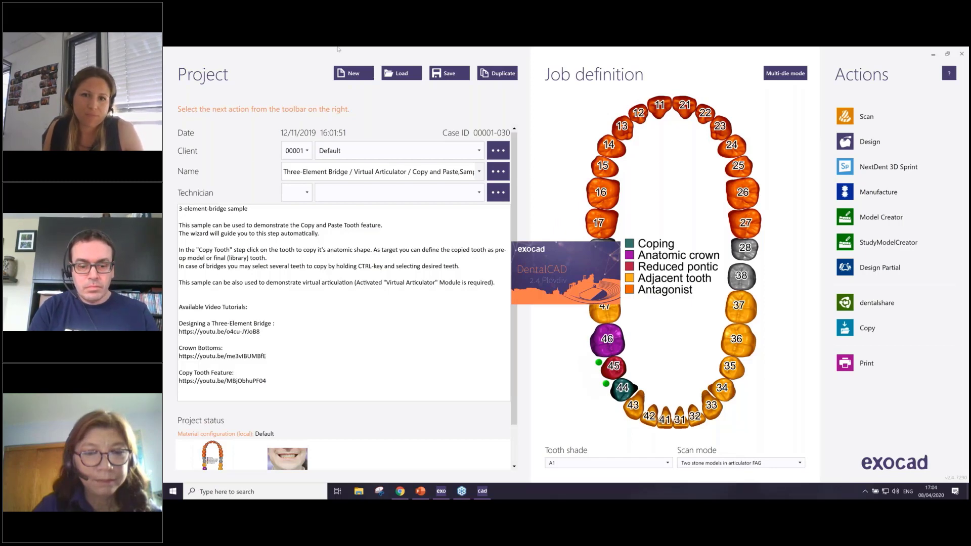
mouse_move(598, 218)
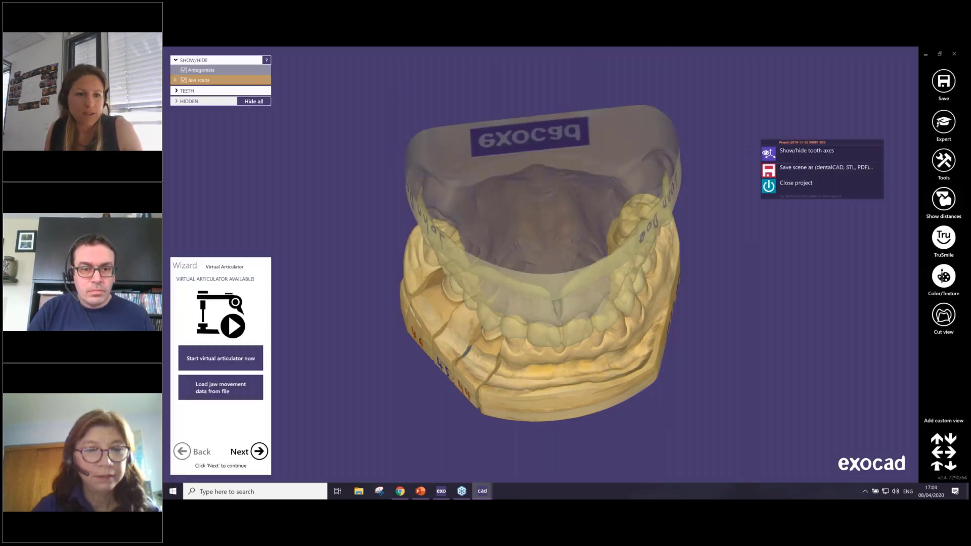
Skip the virtual articulator, detect the margin lines of teeth 46 and 44, and continue to the crown bottoms
left_click(259, 451)
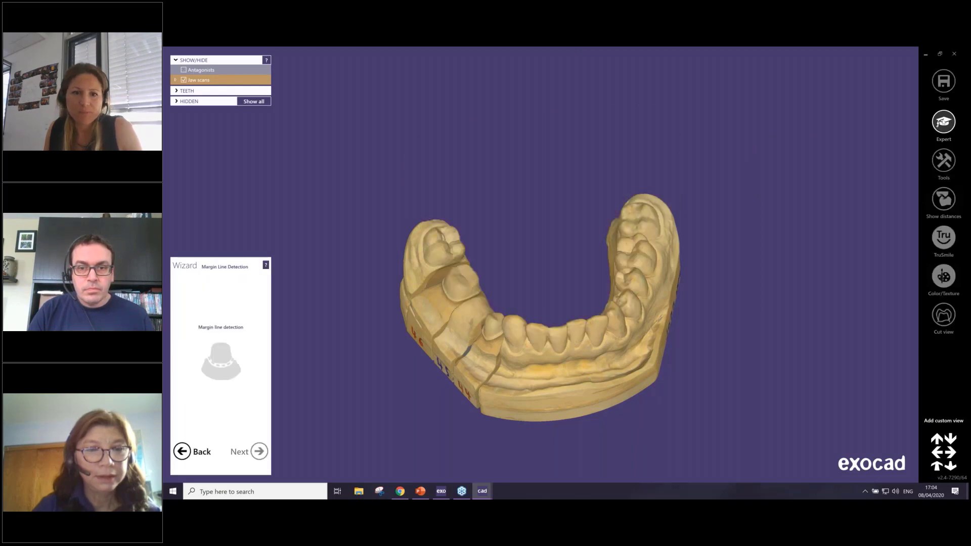
right_click(547, 181)
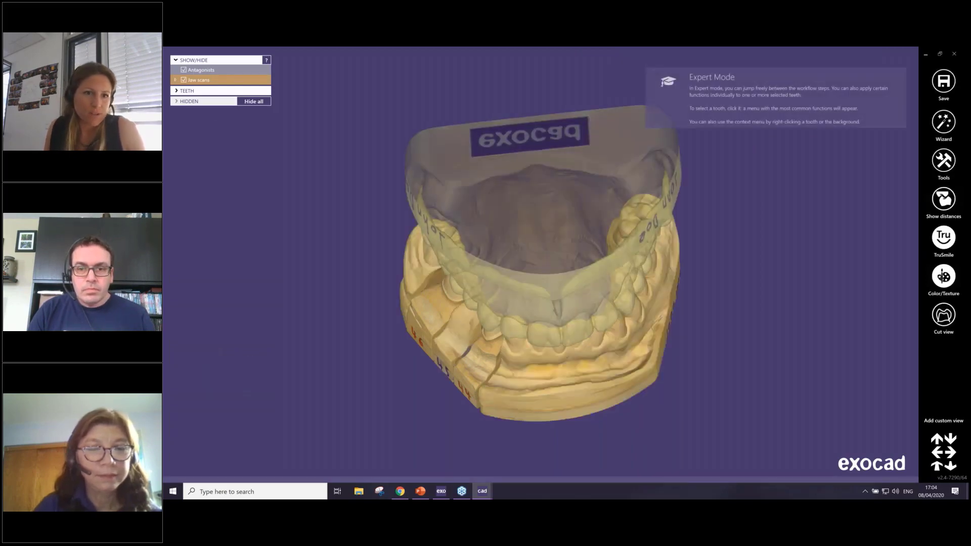
right_click(324, 176)
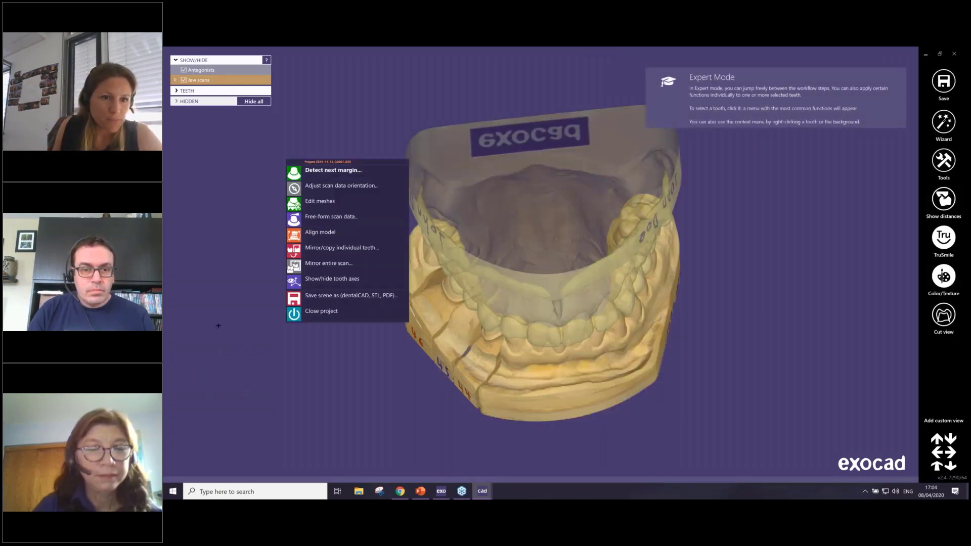
left_click(333, 170)
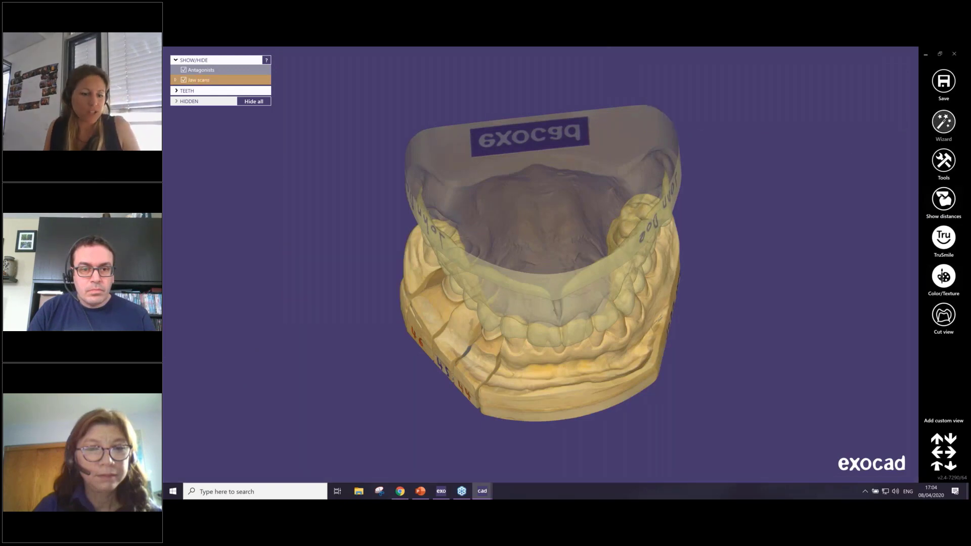
left_click(493, 339)
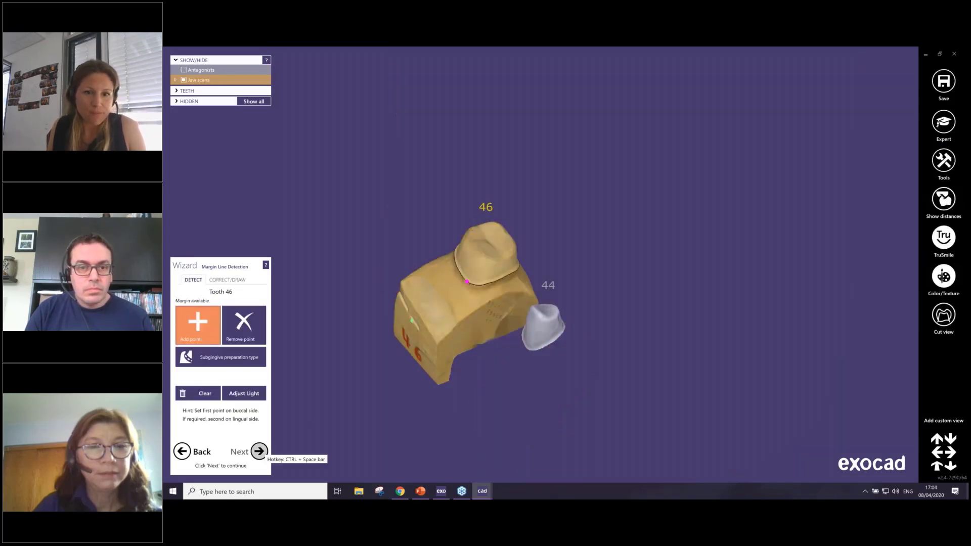
left_click(431, 310)
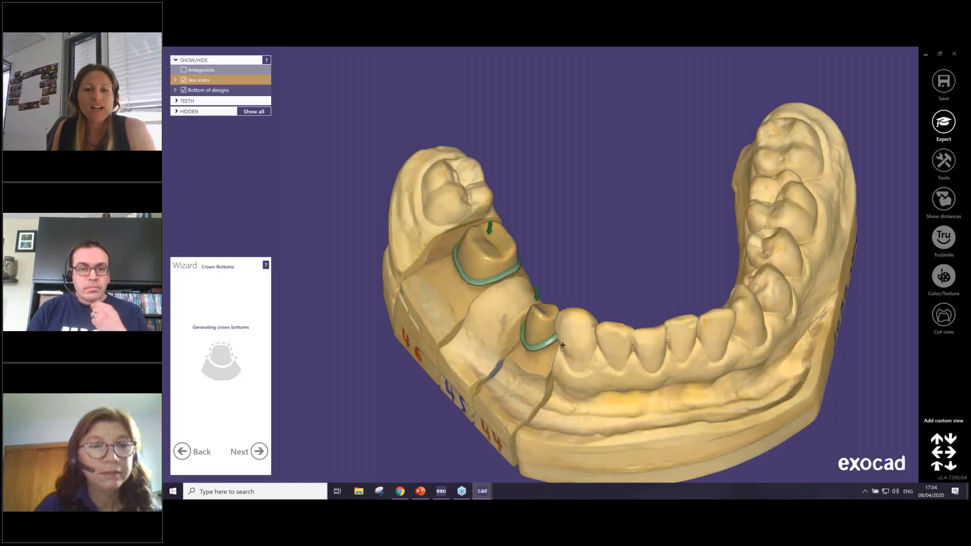
Examine the preparations of teeth 46 and 44 and their insertion direction arrows from several angles
right_click_drag(589, 337, 552, 228)
scroll(552, 229, "up", 3)
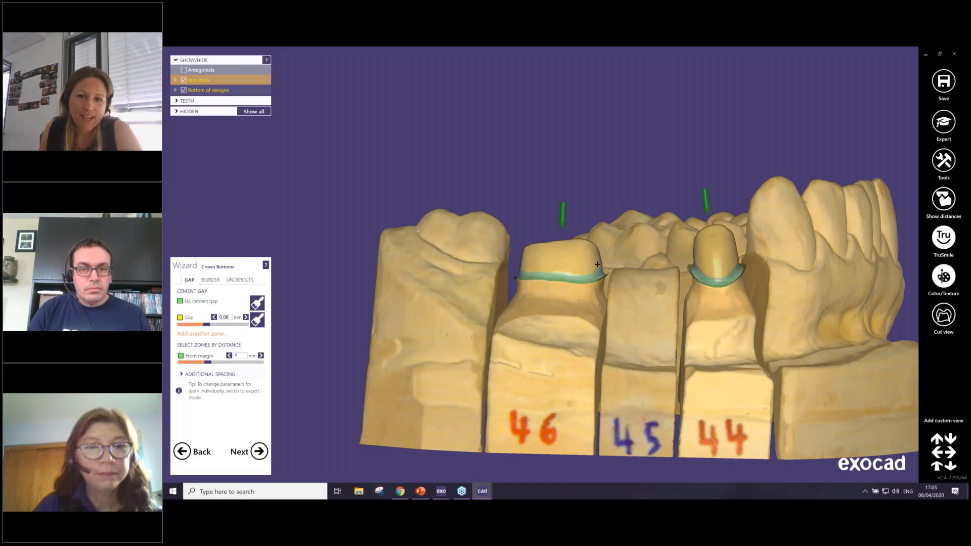
right_click_drag(597, 265, 549, 274)
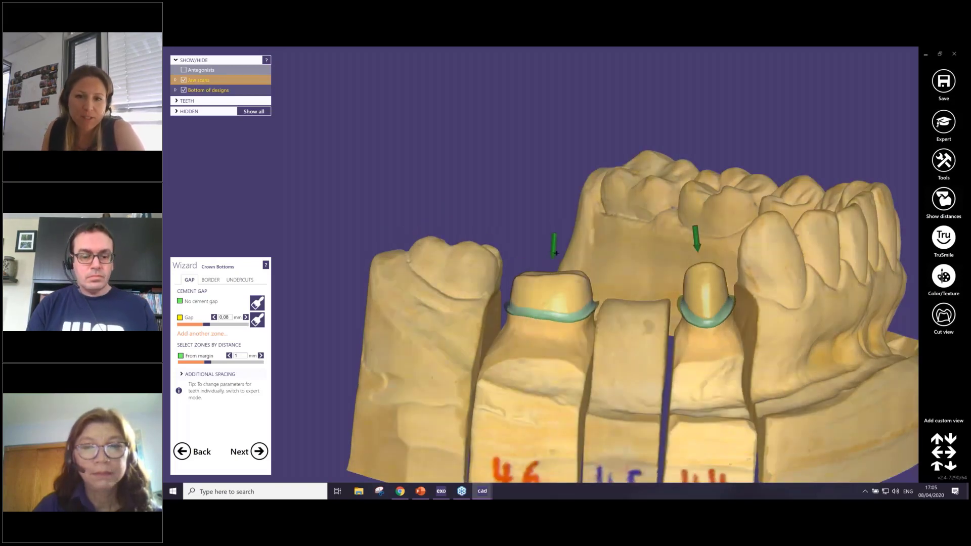
right_click_drag(552, 283, 559, 326)
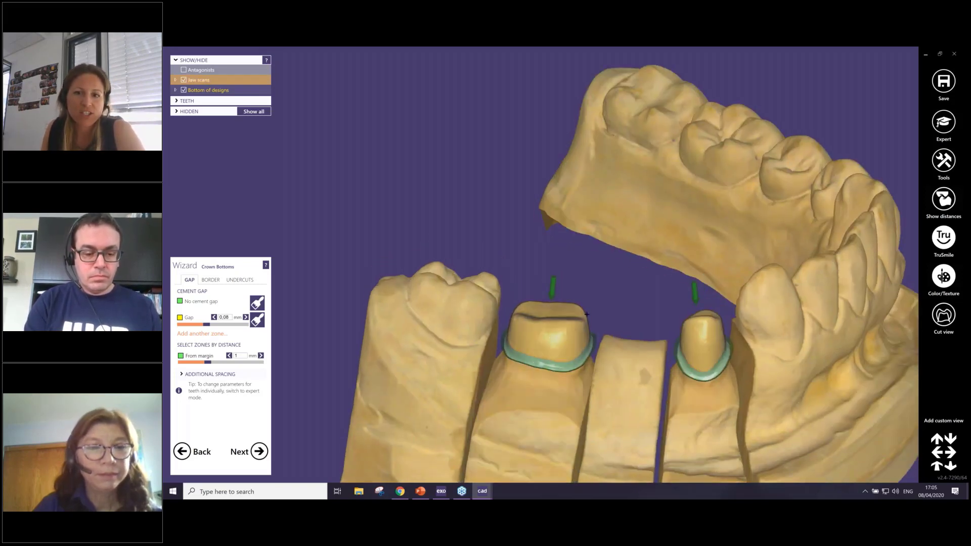
right_click_drag(550, 306, 555, 265)
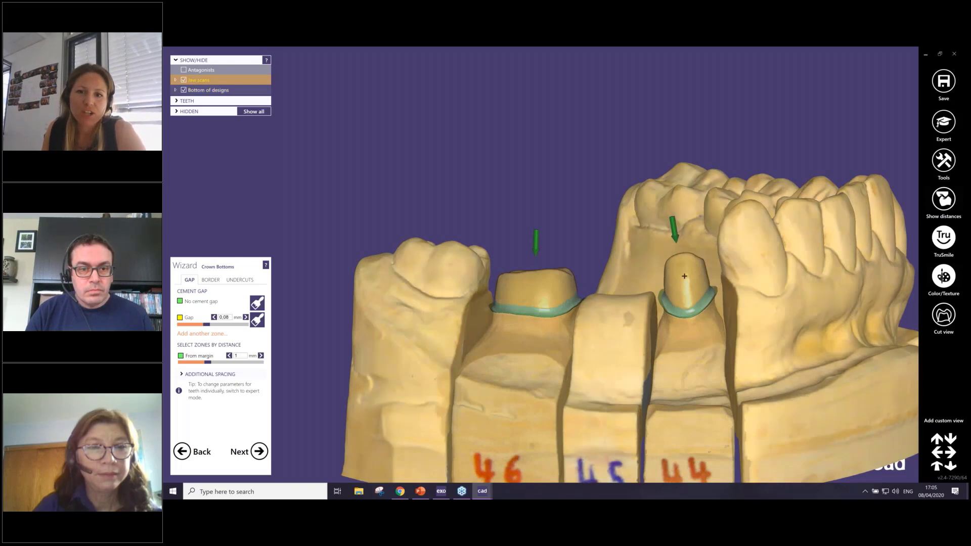
right_click_drag(684, 266, 655, 244)
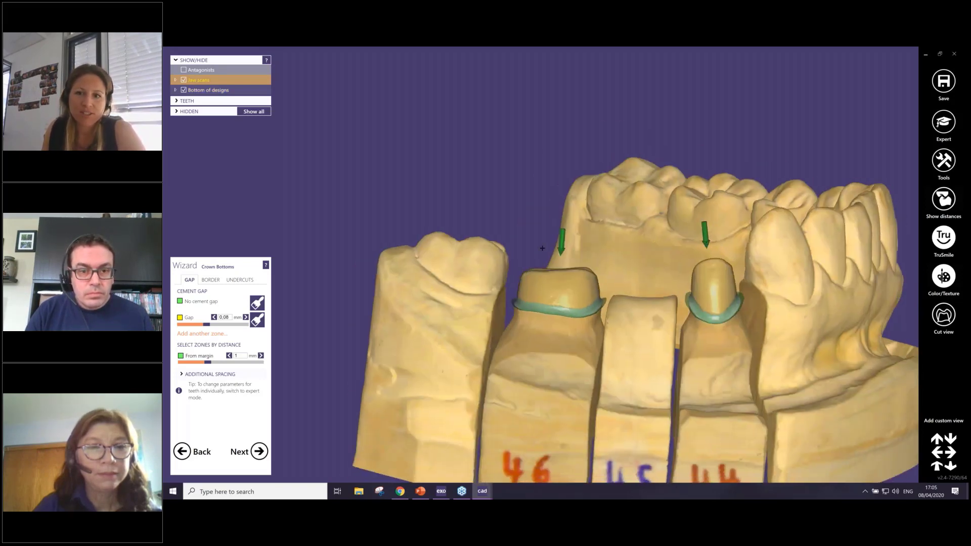
right_click_drag(710, 262, 511, 237)
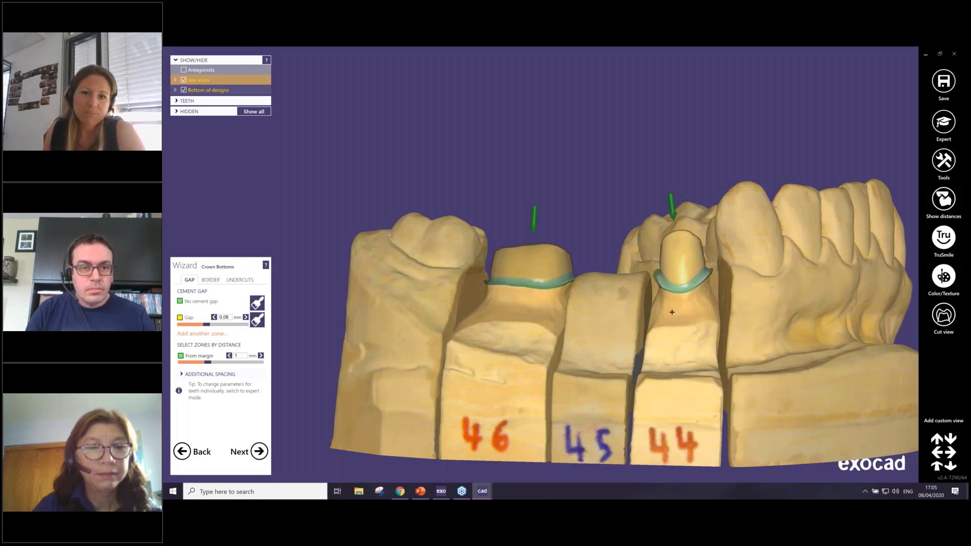
right_click_drag(672, 312, 656, 288)
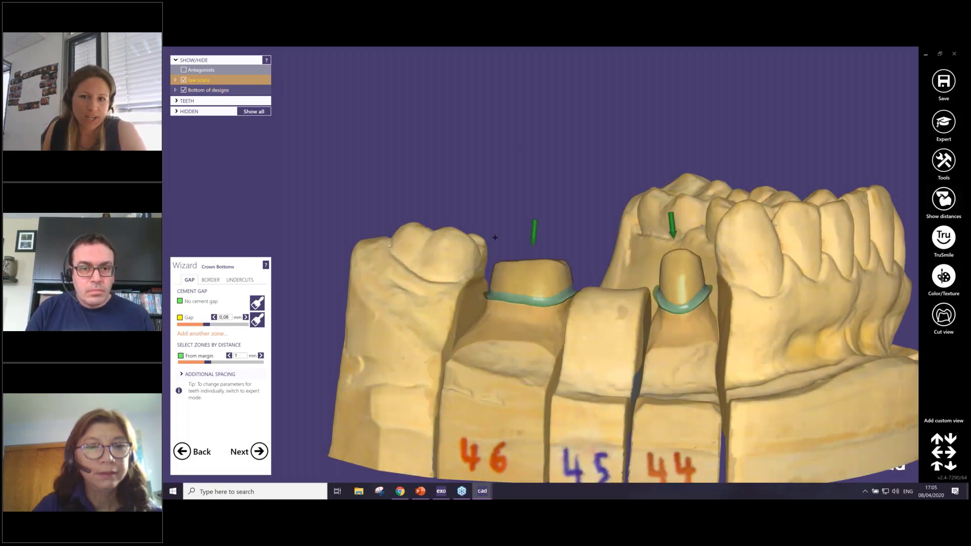
Open the project's insertion direction settings and display the individual insertion direction of tooth 46
right_click(542, 127)
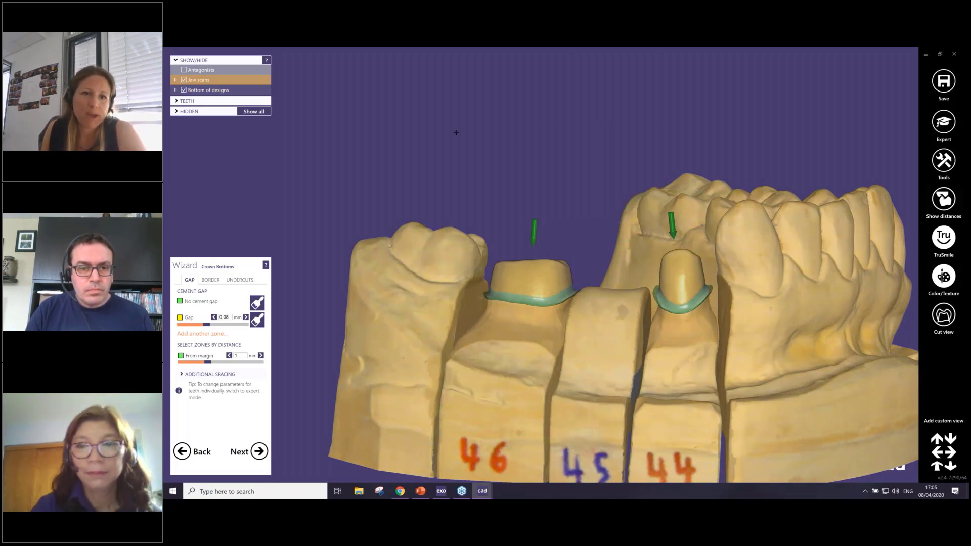
right_click(437, 109)
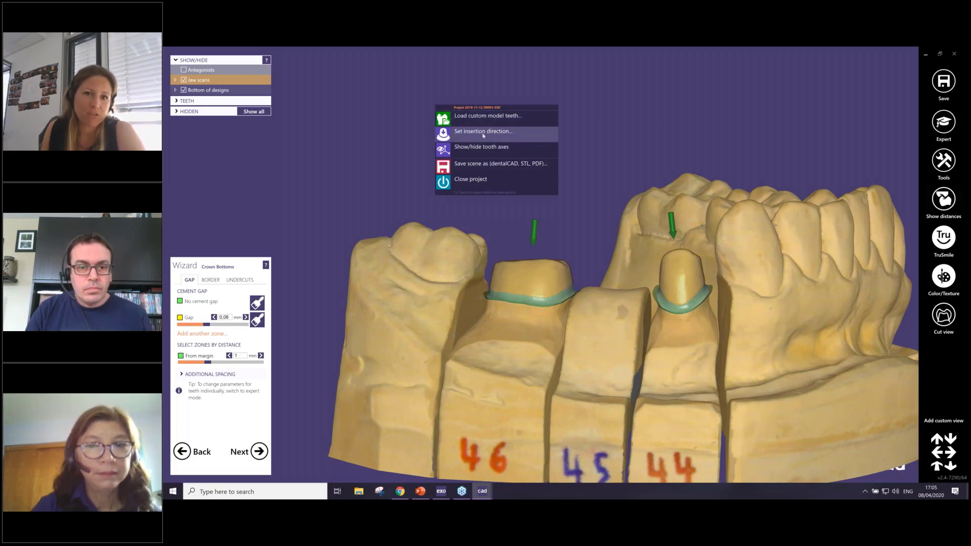
left_click(483, 134)
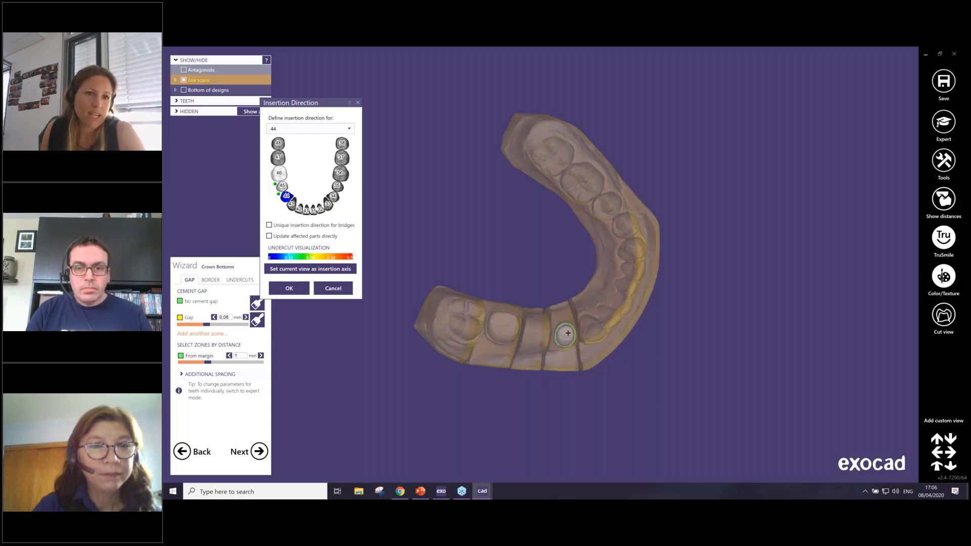
left_click(304, 134)
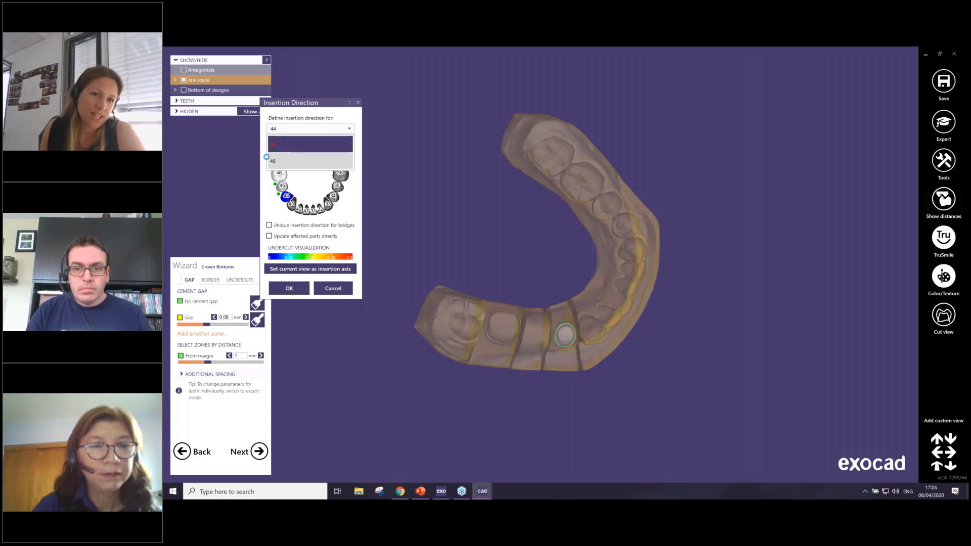
left_click(268, 160)
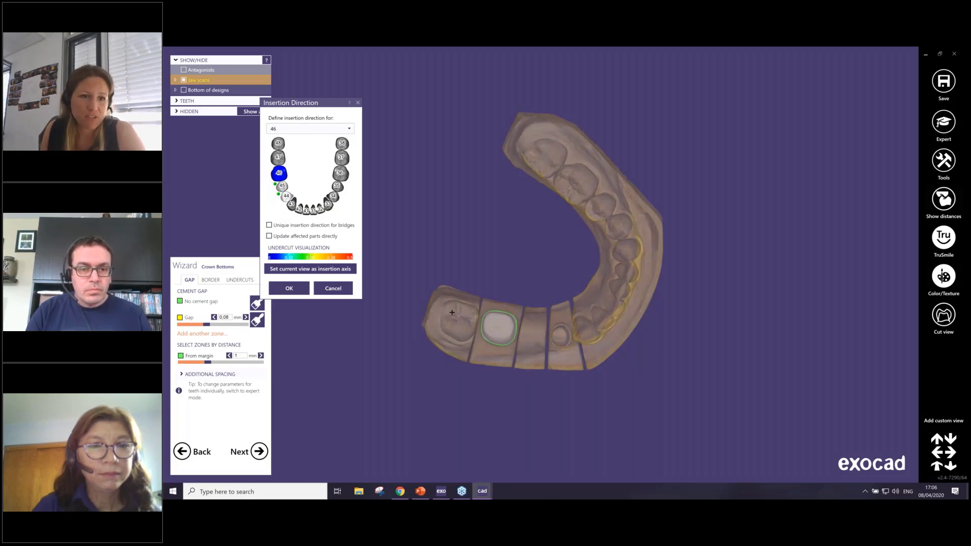
Try a unique insertion direction for the bridge on teeth 44-46 and close the settings without applying it
left_click(283, 201)
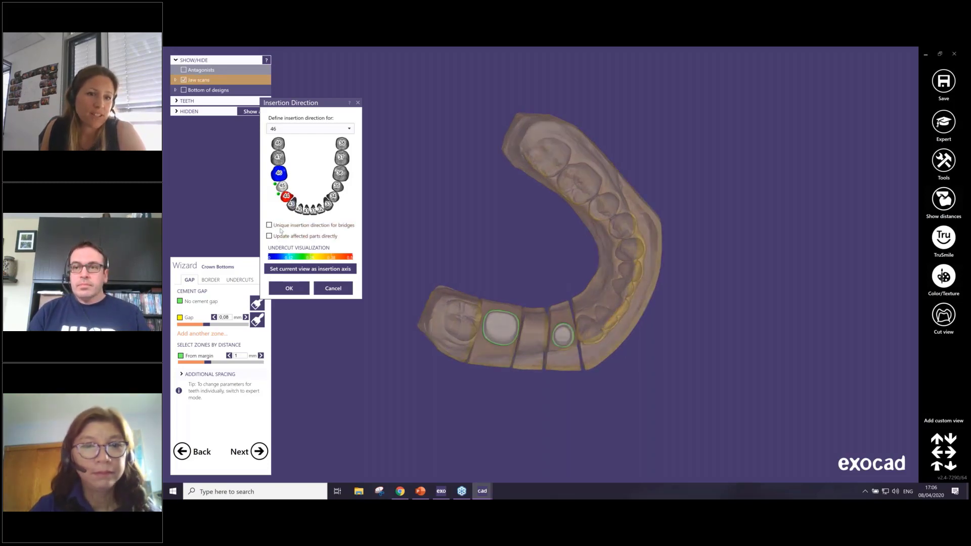
left_click(326, 227)
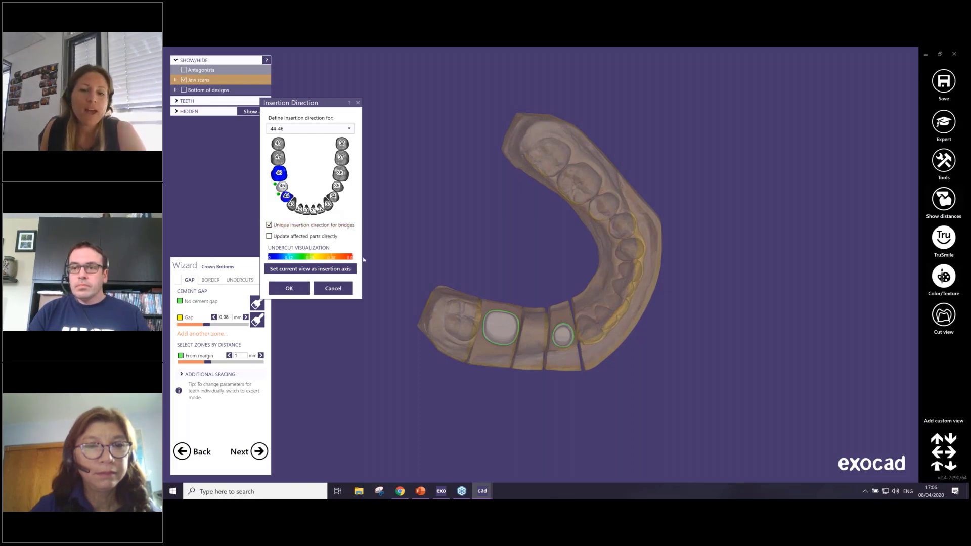
right_click_drag(533, 278, 529, 277)
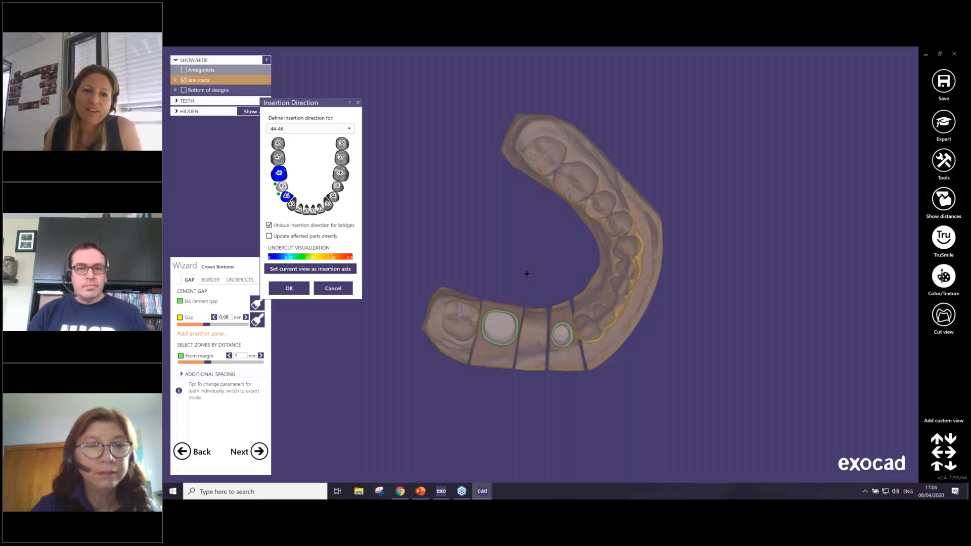
right_click_drag(527, 271, 464, 264)
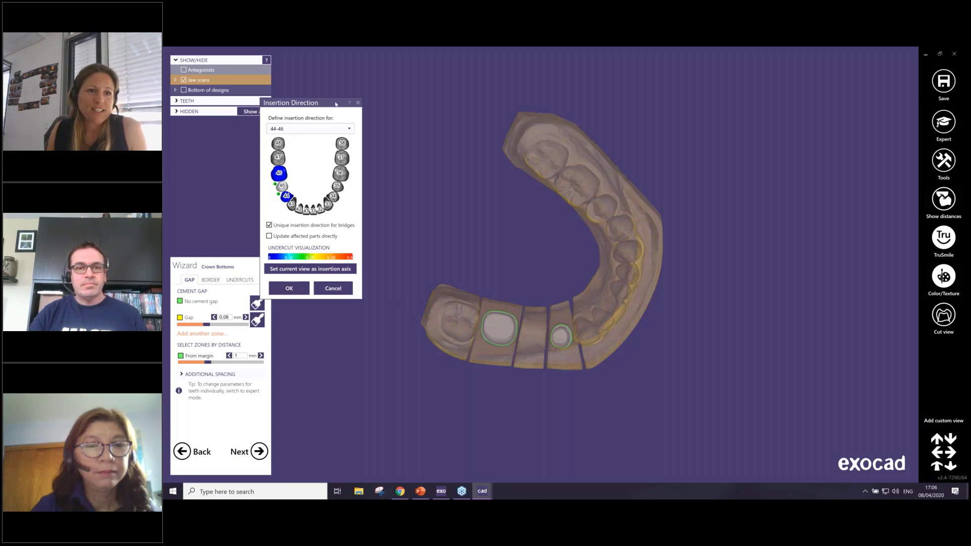
left_click(358, 102)
Show the insertion direction settings for tooth 44 again, cancel them, and inspect the bridge preparations on the model
right_click(412, 134)
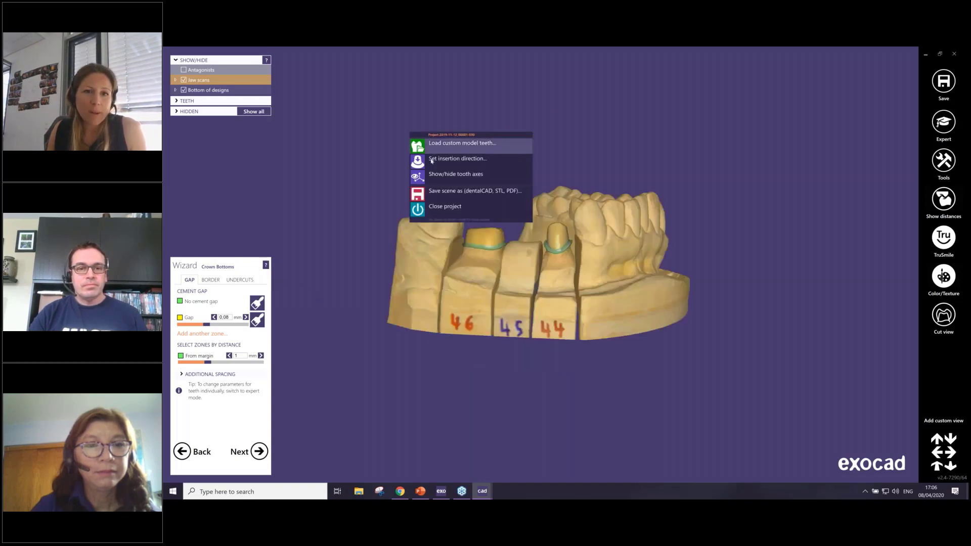
left_click(461, 160)
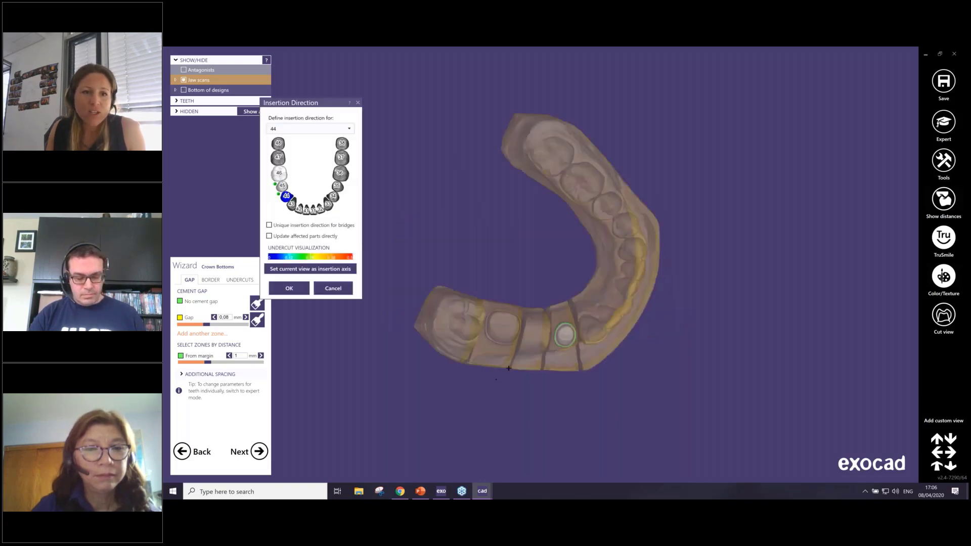
left_click(333, 288)
right_click_drag(455, 309, 436, 326)
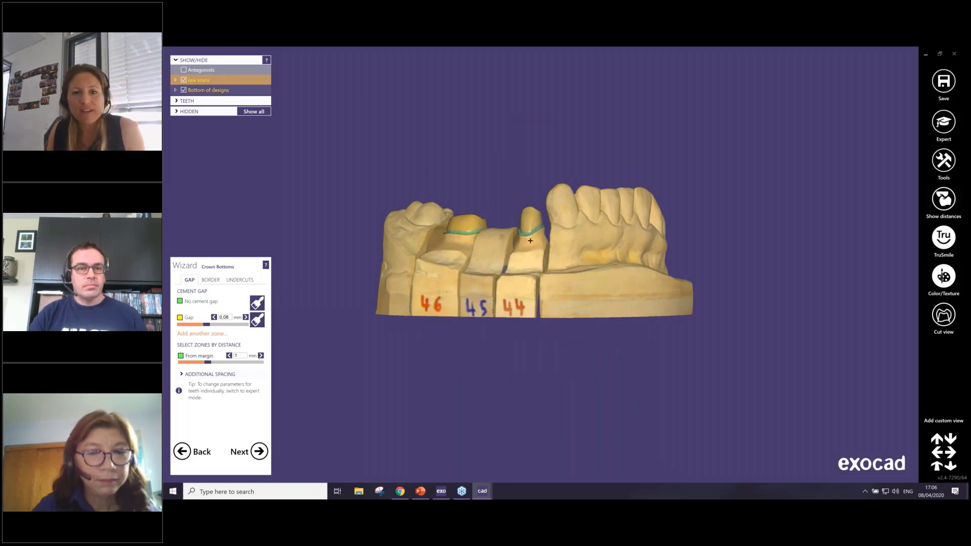
right_click_drag(472, 275, 480, 372)
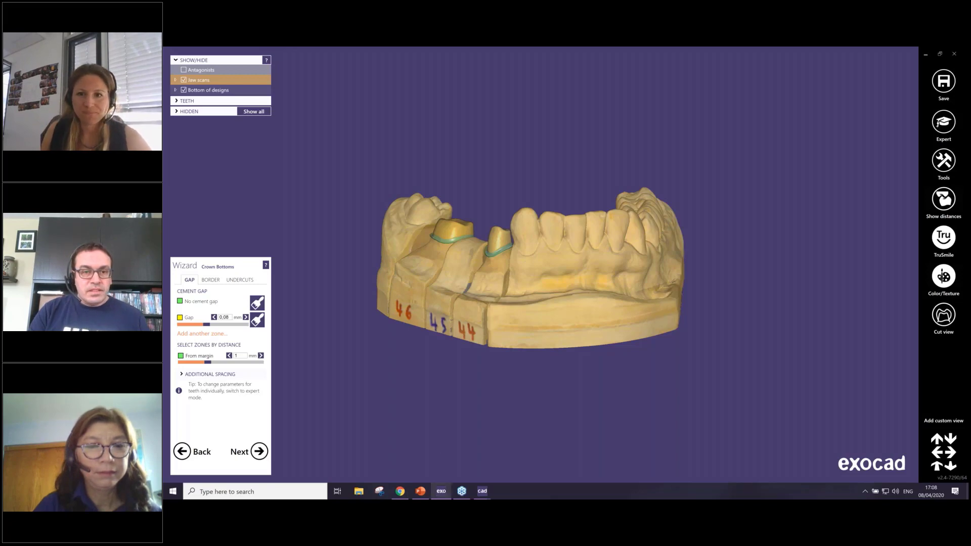
Bring up the design window of the implant bridge case with the antagonist and proximity colours shown
mouse_move(441, 492)
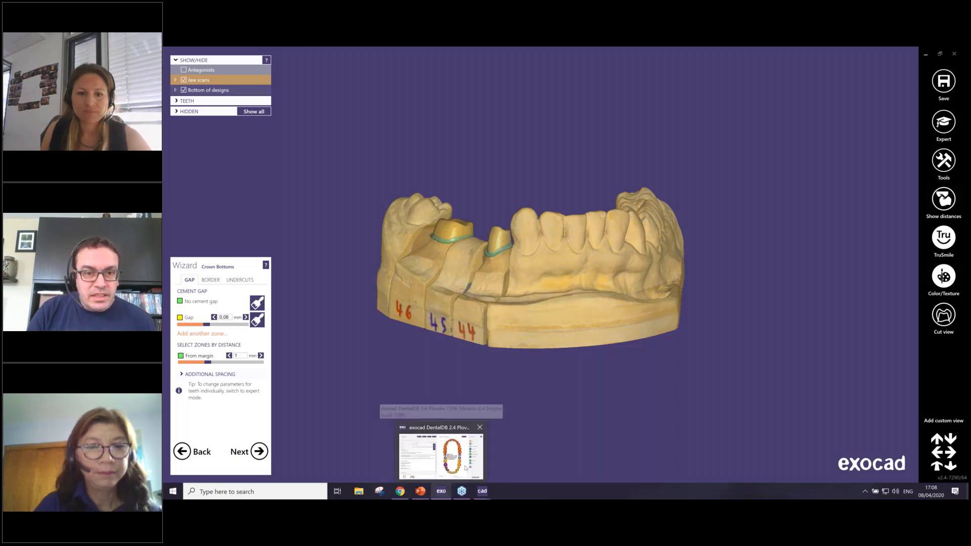
mouse_move(441, 455)
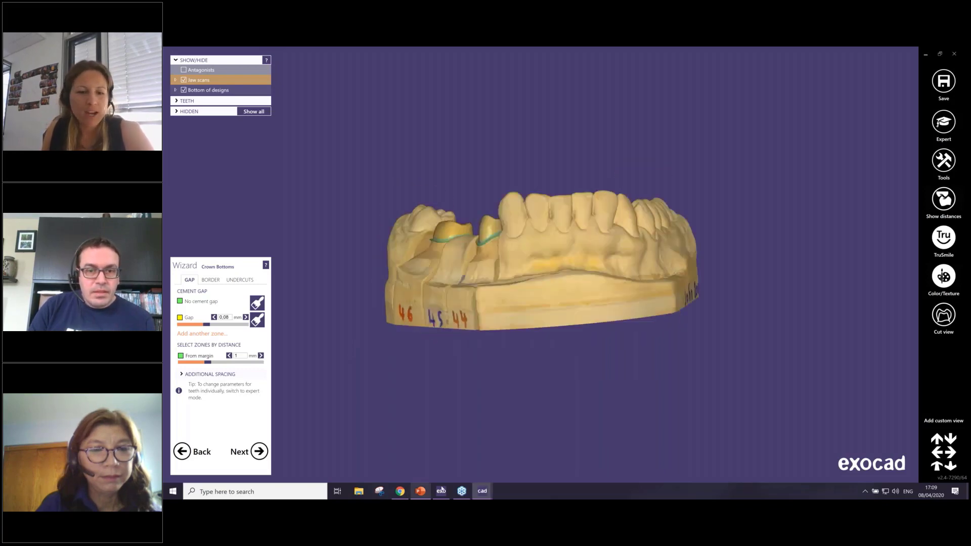
mouse_move(484, 497)
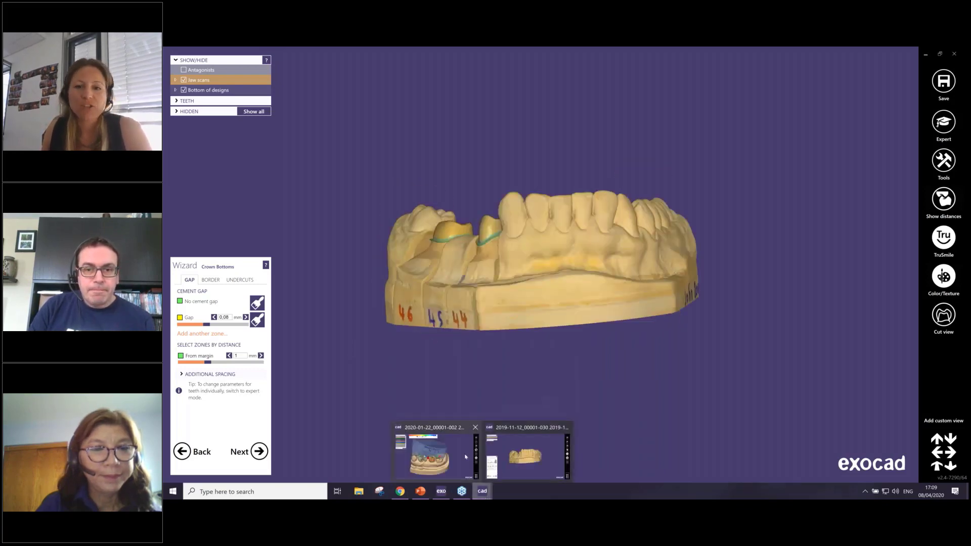
left_click(493, 458)
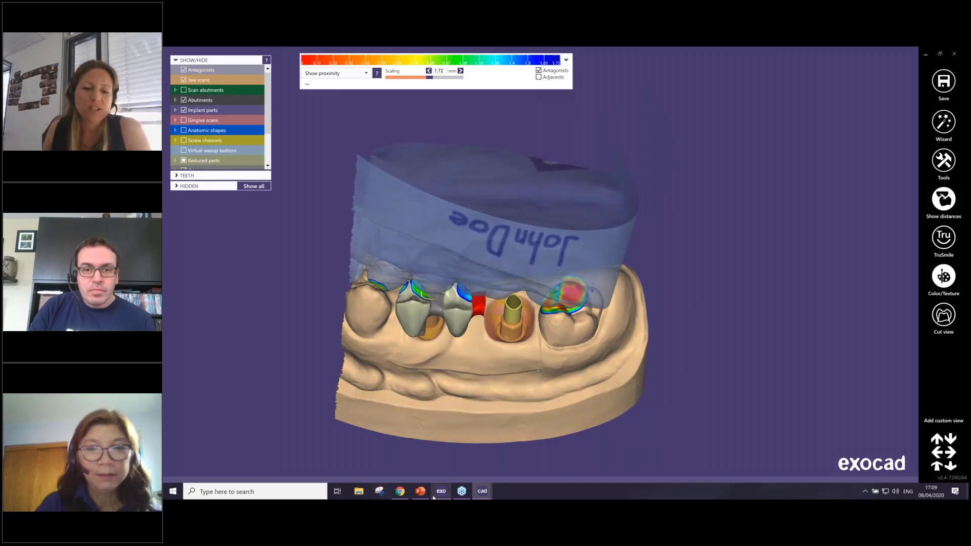
Switch to DentalDB, try the 3/4-Axis production setting for the anatomic crown on tooth 46, and leave its settings without applying it
left_click(445, 497)
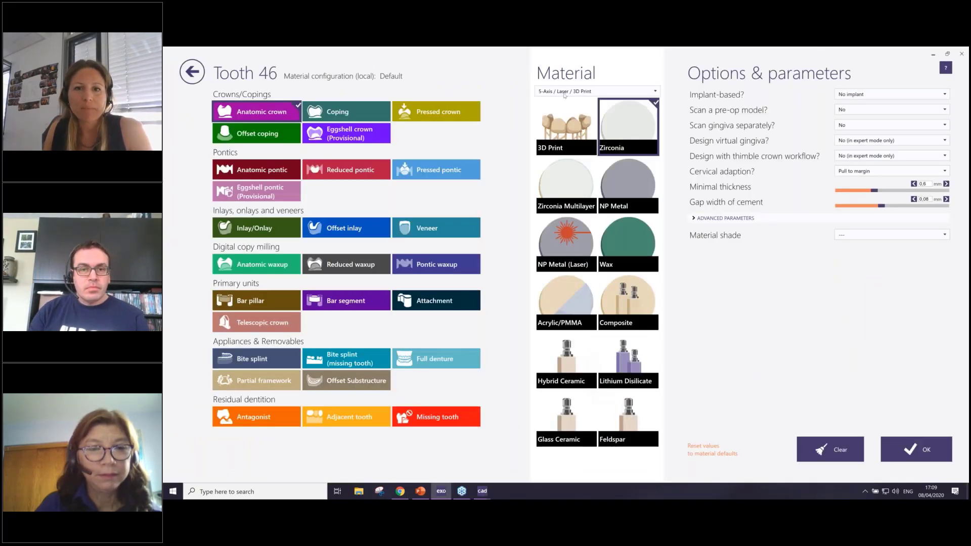
left_click(597, 91)
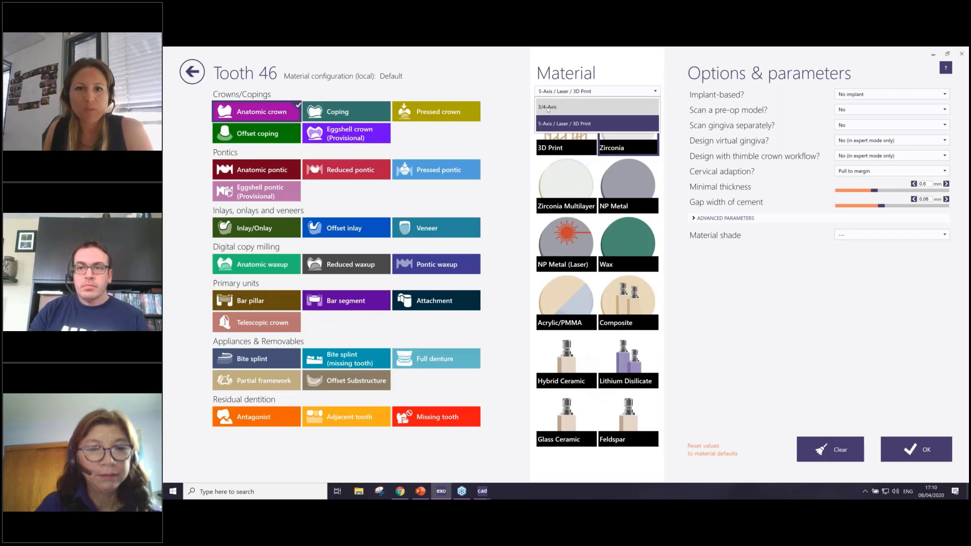
left_click(554, 105)
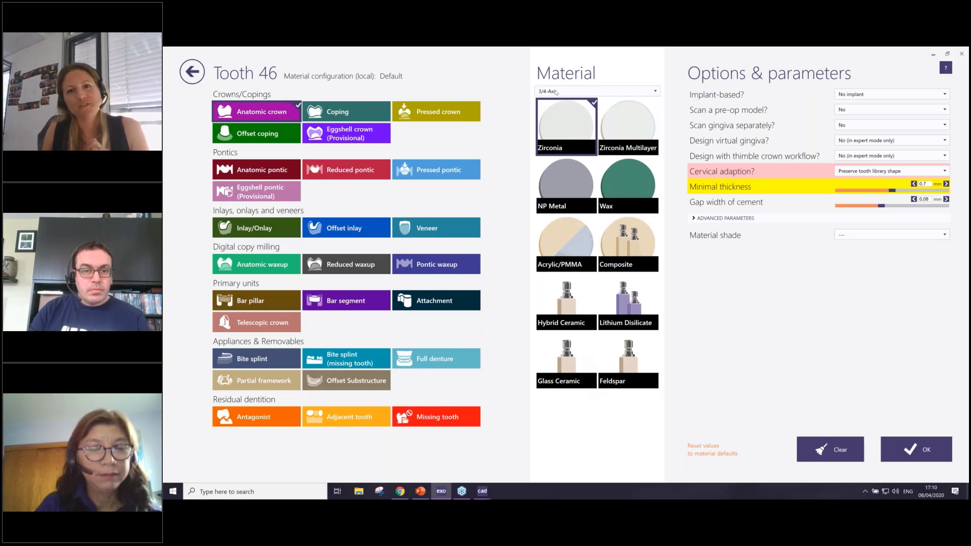
left_click(192, 71)
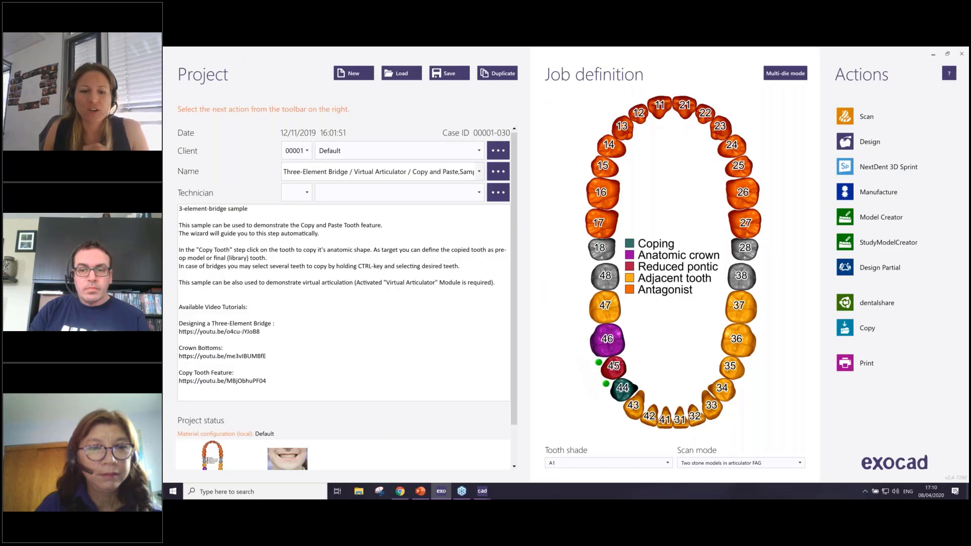
Switch to Chrome and show the exocad page with the live and free webinars
left_click(462, 491)
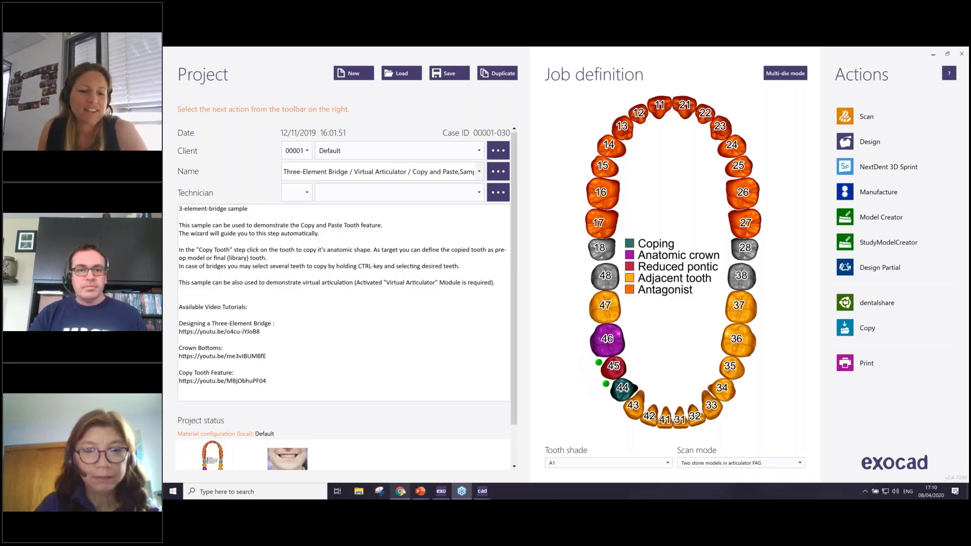
mouse_move(402, 492)
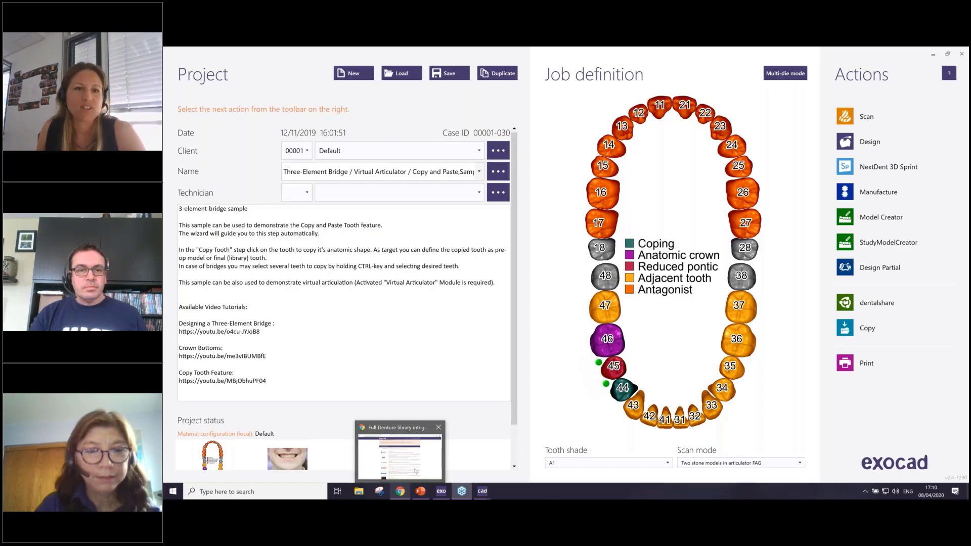
left_click(415, 472)
left_click(401, 491)
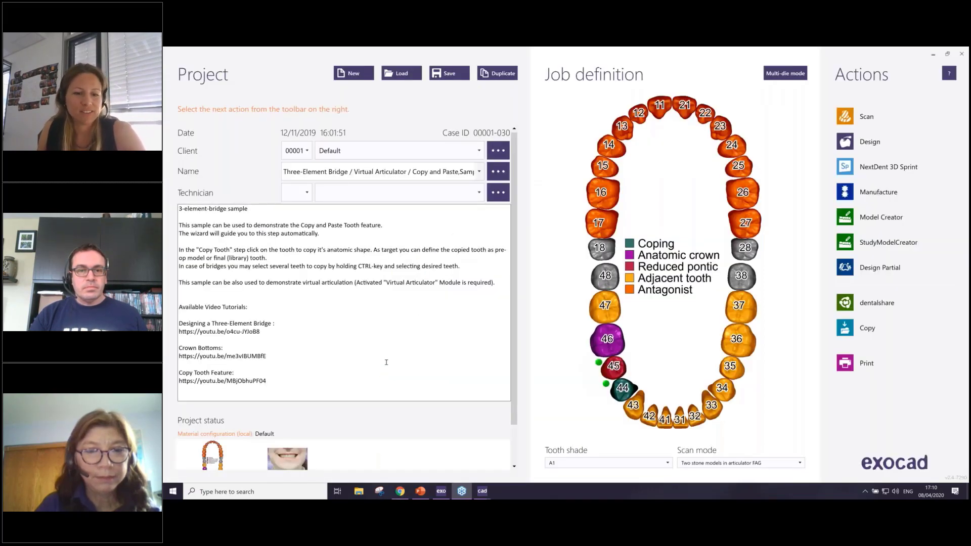
left_click(399, 493)
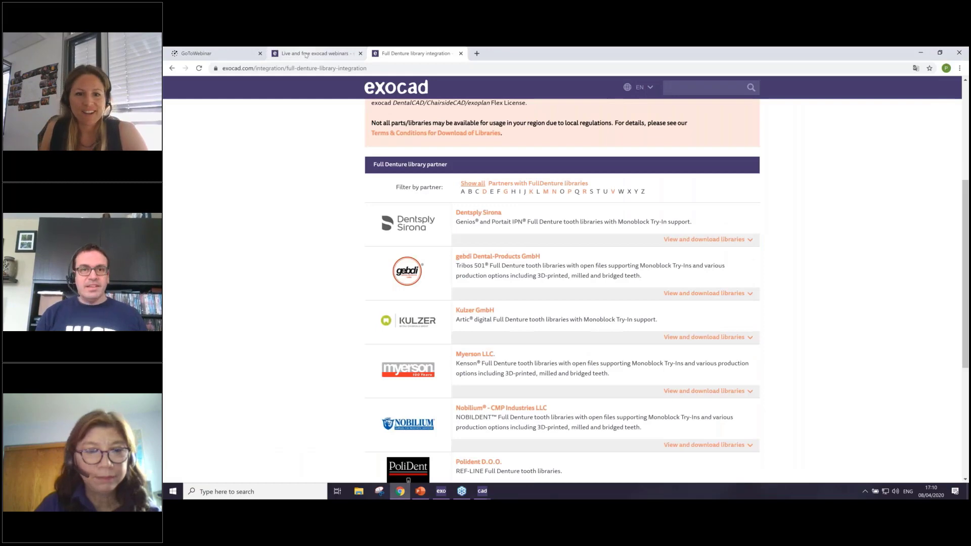
left_click(314, 54)
left_click(466, 491)
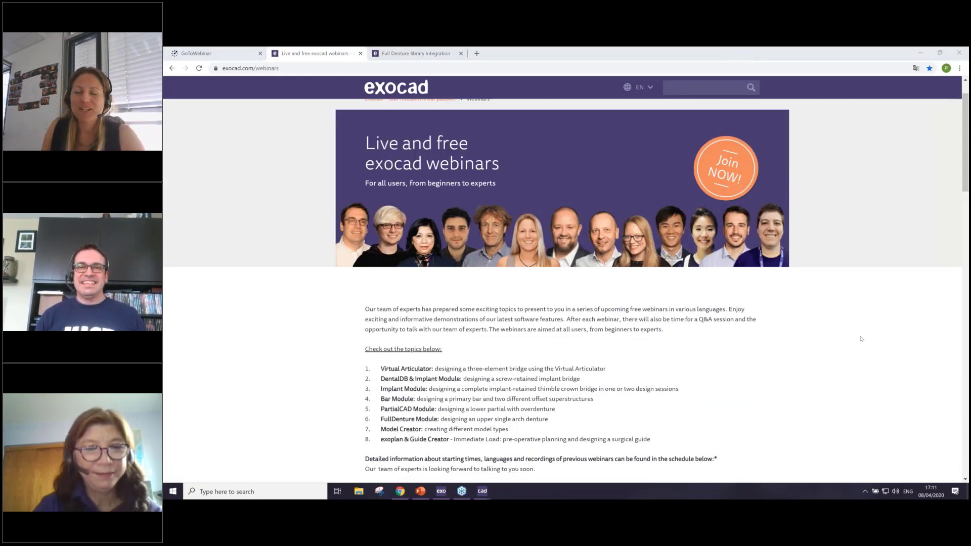
Review the webinar topics and expand the Monday, April 6, 11:00 Virtual Articulator (GER) entry to view its recording link
scroll(850, 313, "down", 1)
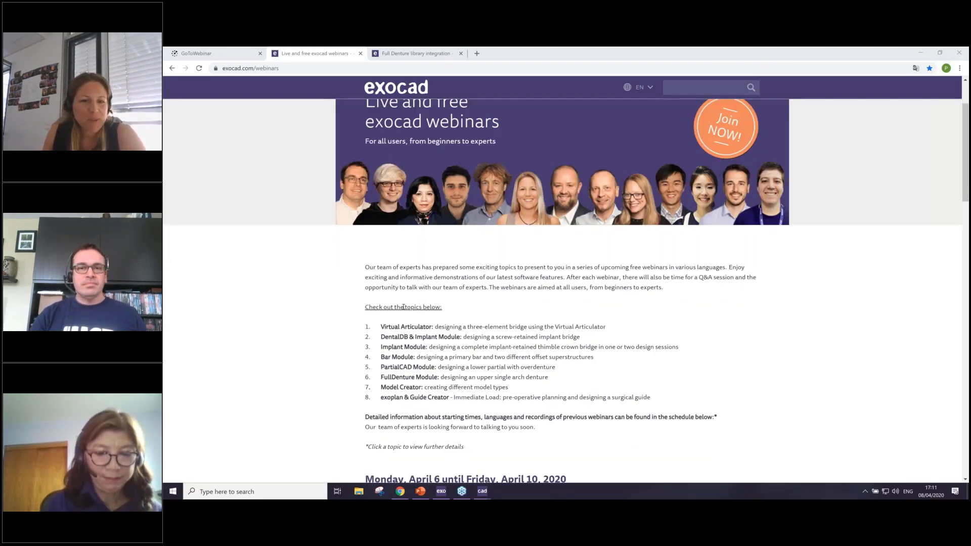
scroll(402, 308, "down", 2)
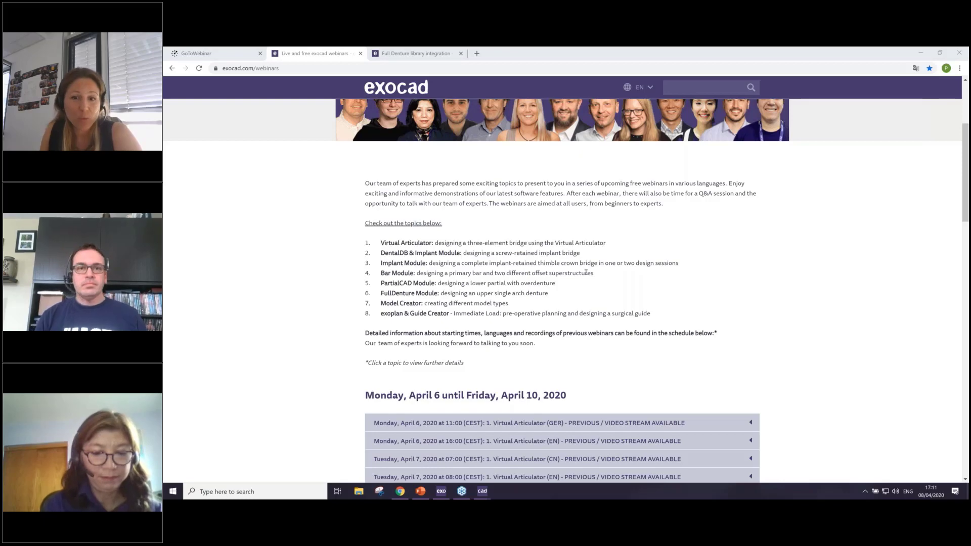
scroll(689, 347, "down", 2)
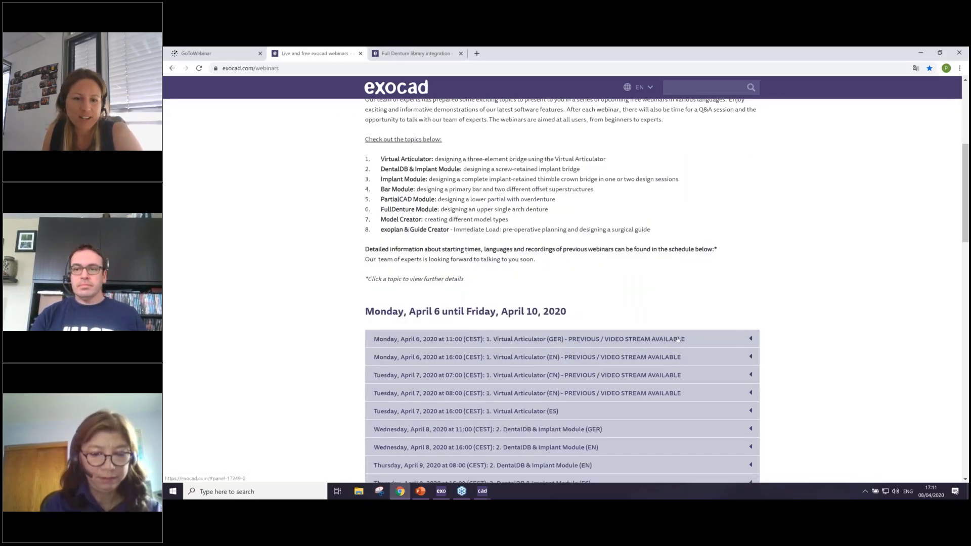
left_click(744, 339)
scroll(745, 340, "down", 1)
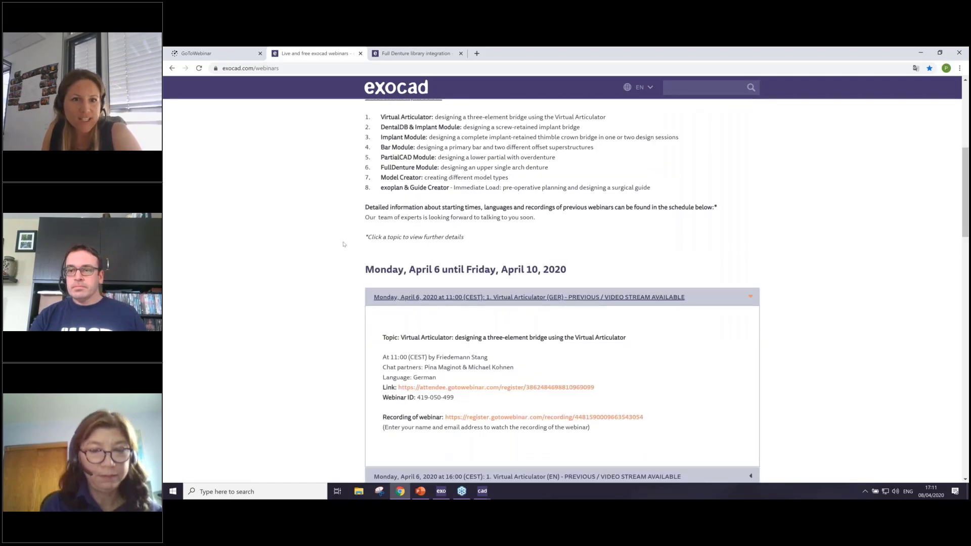
scroll(523, 198, "down", 2)
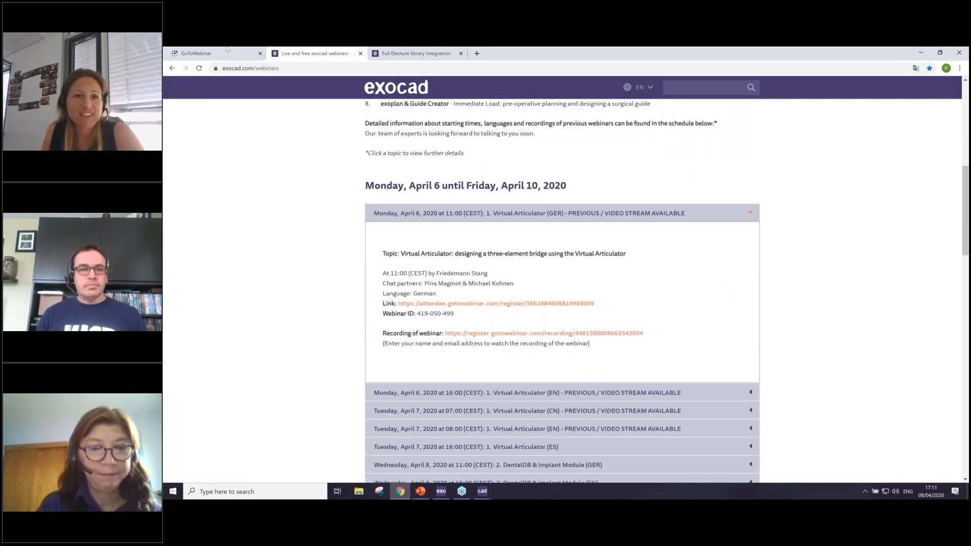
Show the Full Denture library integration page briefly and return to the expanded entry on the webinars page
left_click(408, 54)
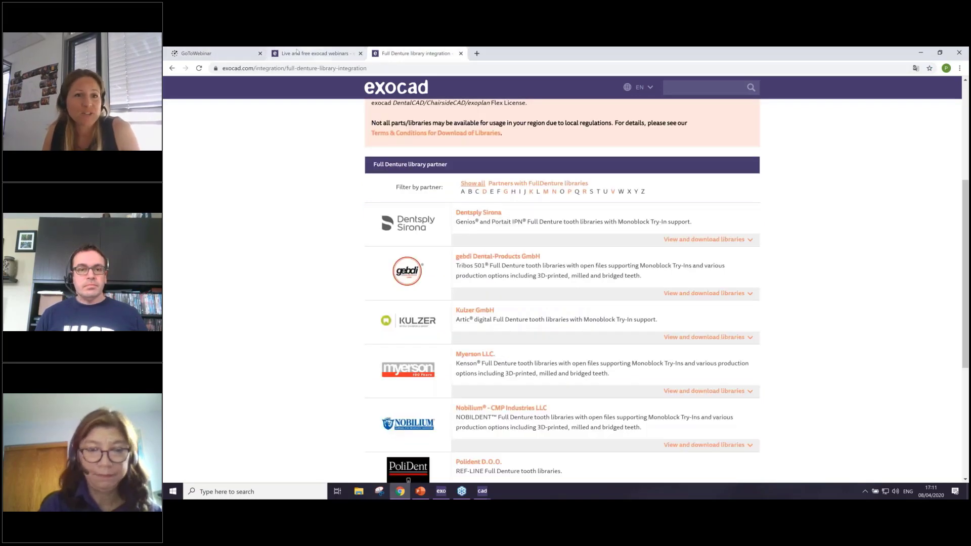
left_click(304, 53)
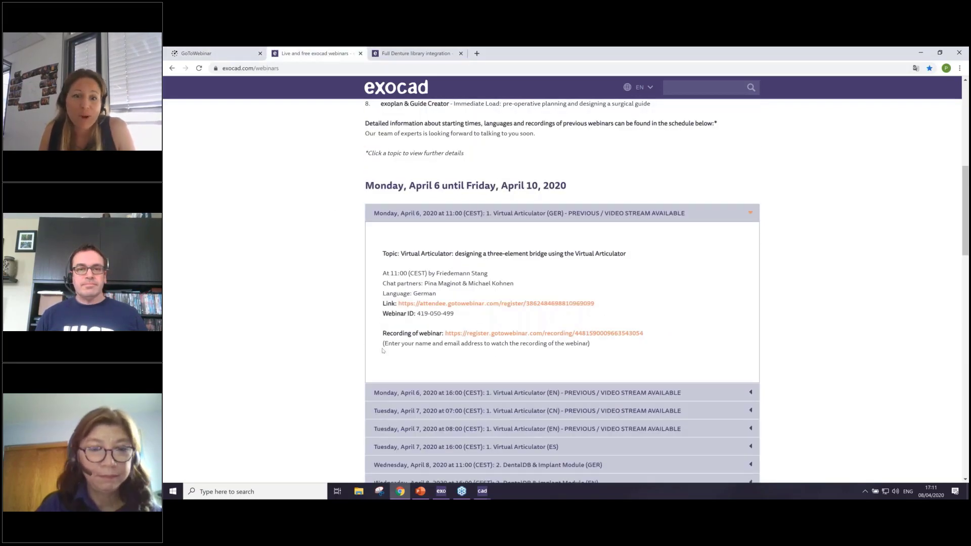
left_click(464, 498)
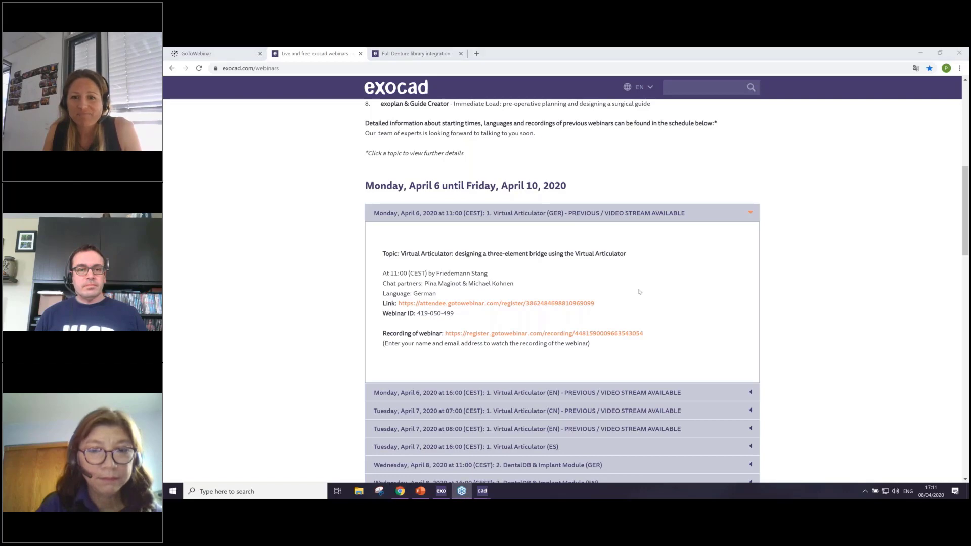